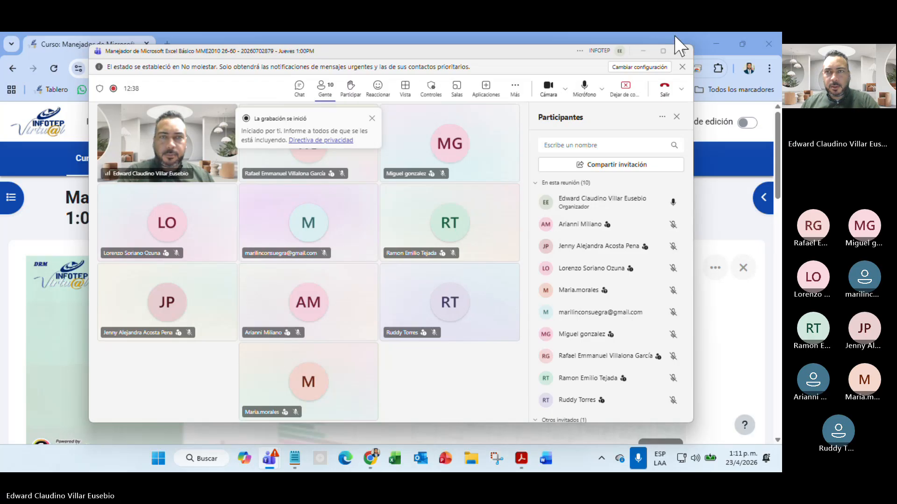
# - Minimize the meeting window and open the Unidad 2 section, 13 de Abril - 19 de Abril, in the Excel course
pyautogui.click(643, 50)
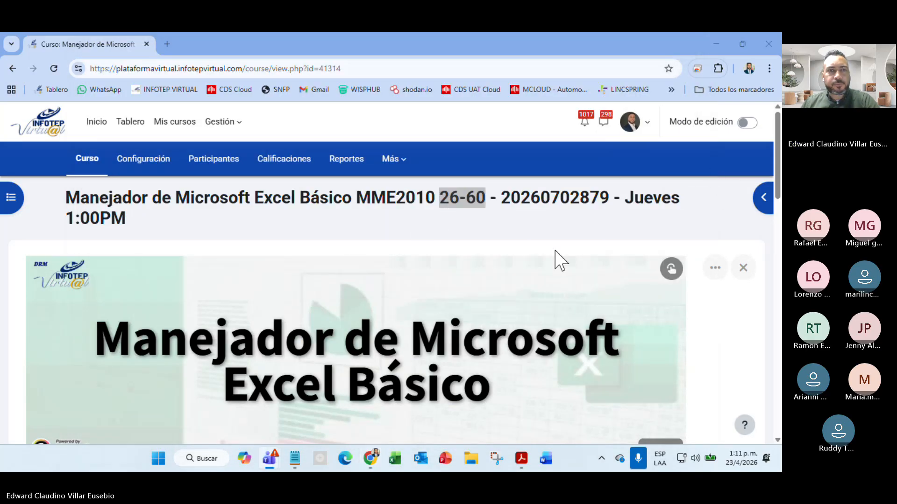
pyautogui.click(778, 180)
pyautogui.moveTo(779, 180); pyautogui.dragTo(777, 285)
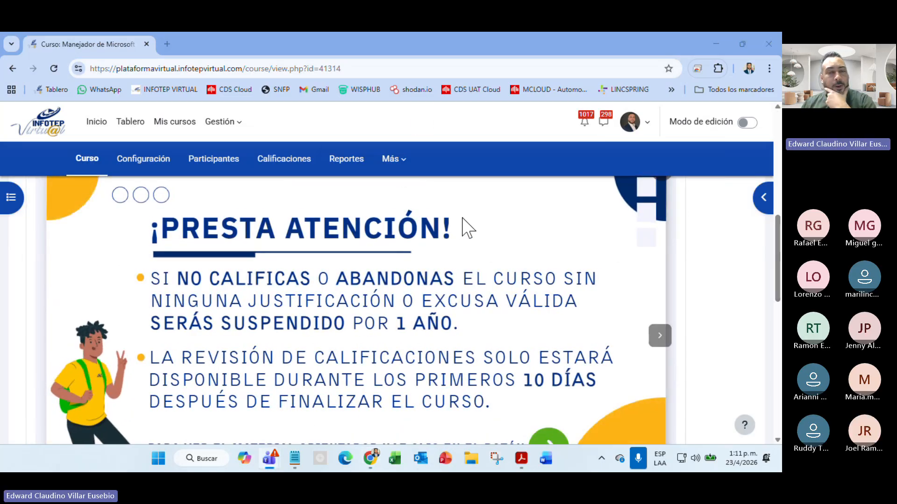
pyautogui.scroll(-5, 463, 228)
pyautogui.scroll(-5, 463, 226)
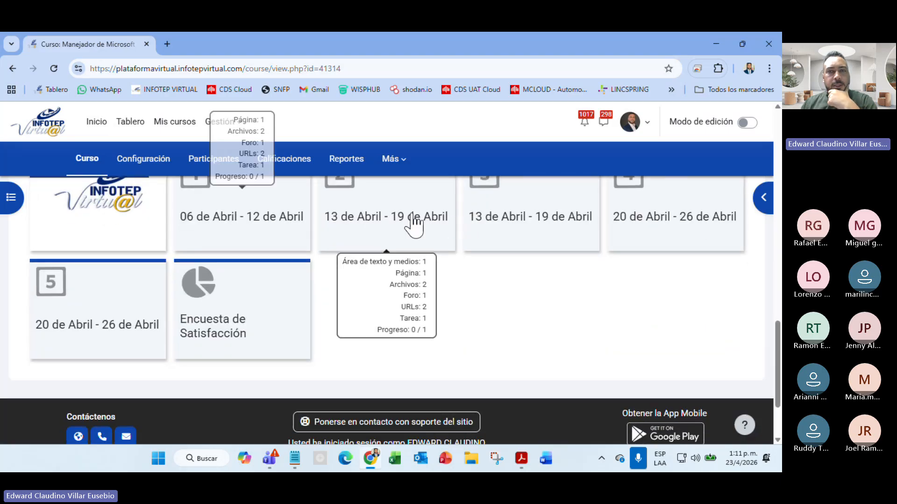
pyautogui.moveTo(406, 236)
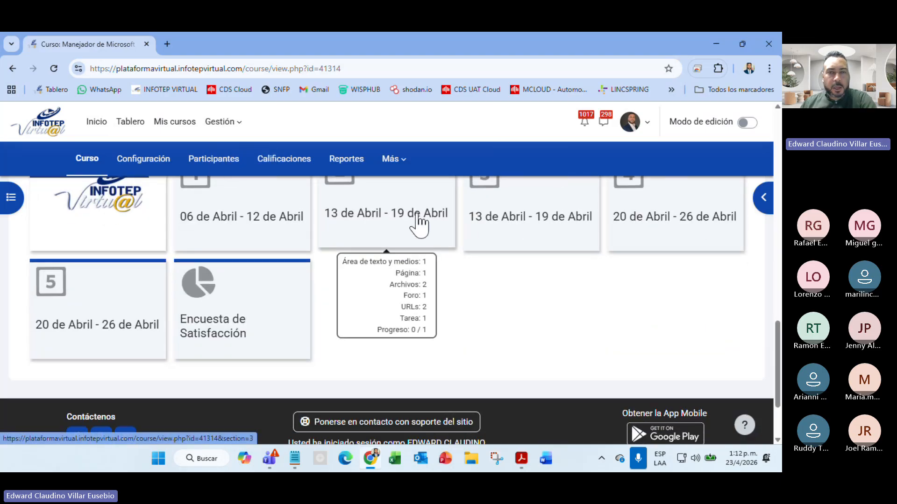
pyautogui.click(420, 222)
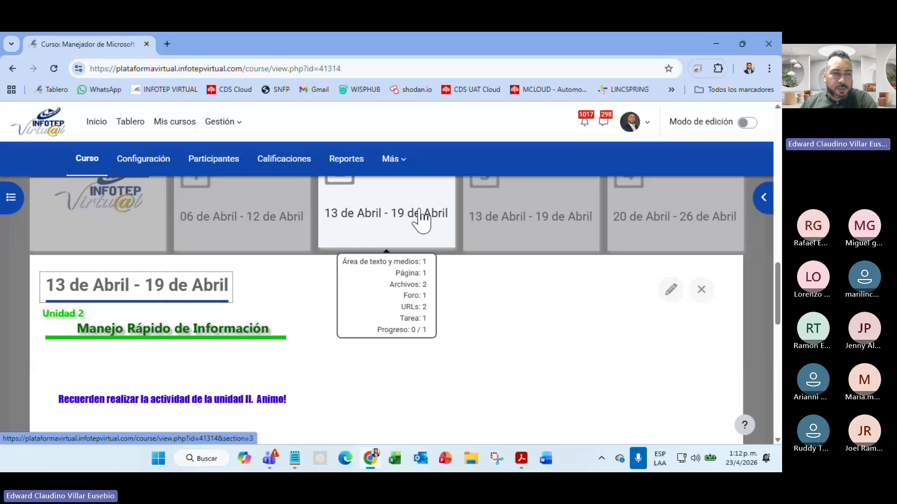
pyautogui.scroll(-9, 420, 222)
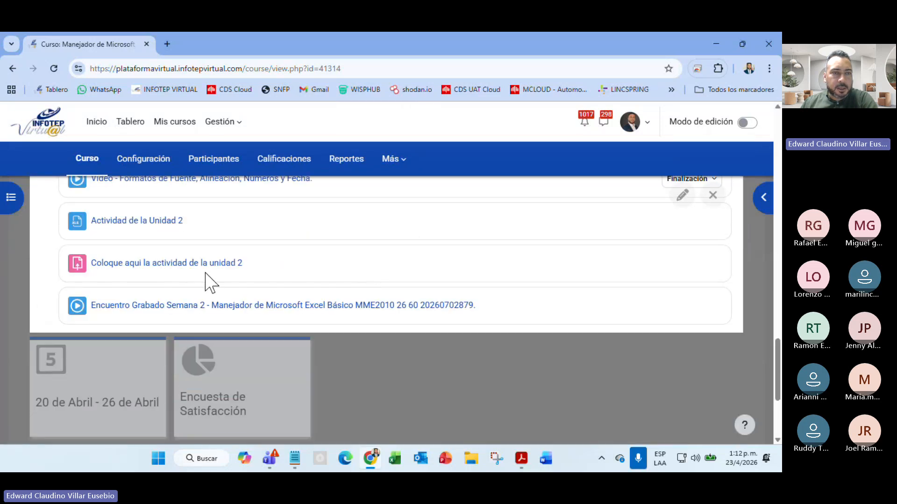
# - Open the assignment "Coloque aqui la actividad de la unidad 2" and review its grading summary and instructions
pyautogui.click(205, 268)
pyautogui.scroll(-5, 463, 257)
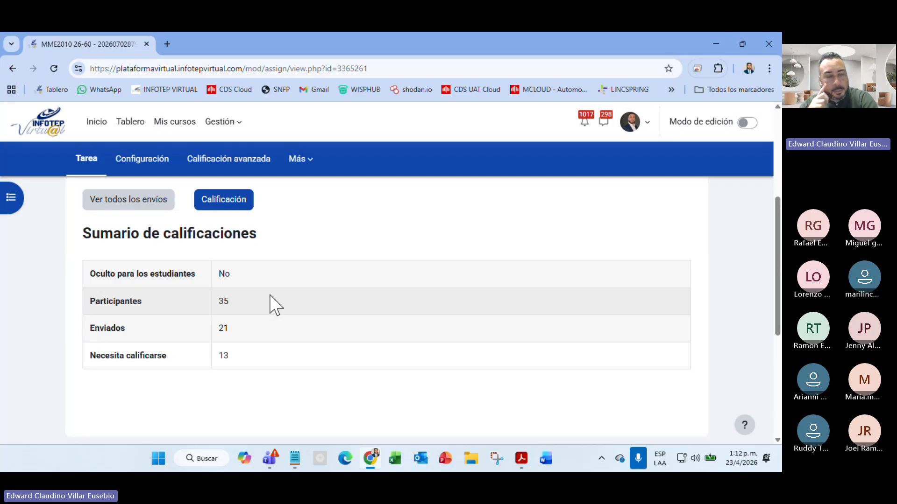
pyautogui.scroll(5, 561, 273)
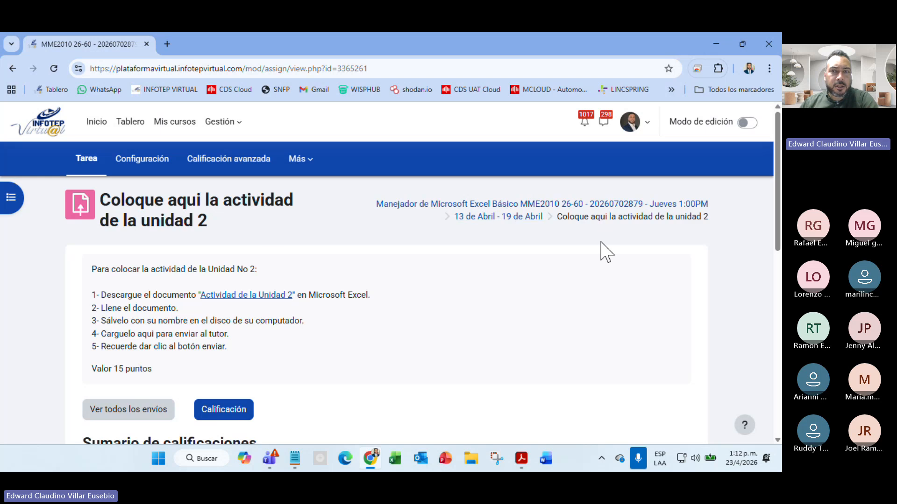
# - Return to the course, open the section 3 assignment "Coloque aquí la actividad de la unidad 3" and review its grading summary
pyautogui.click(12, 69)
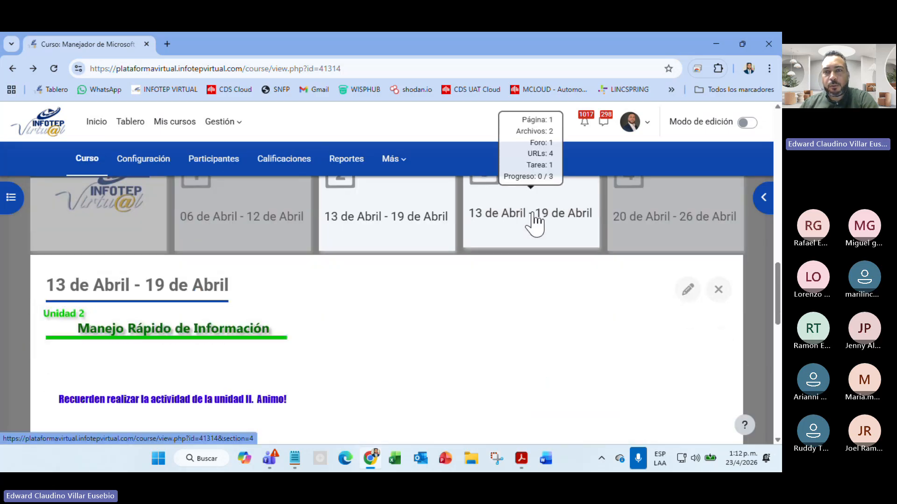
pyautogui.click(535, 224)
pyautogui.scroll(-7, 230, 256)
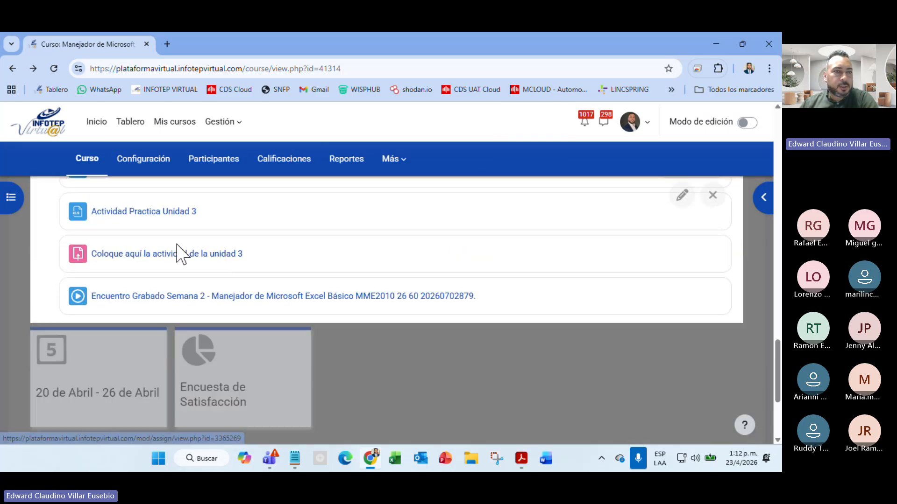
pyautogui.click(140, 254)
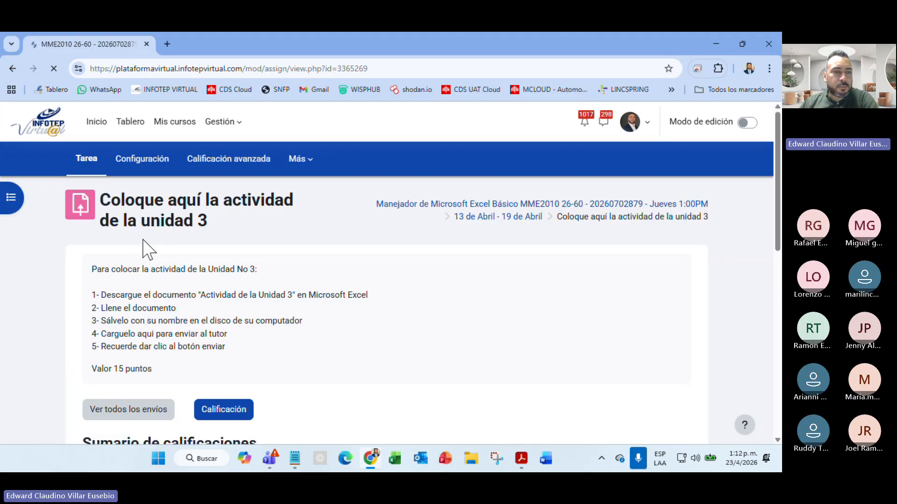
pyautogui.scroll(-5, 143, 241)
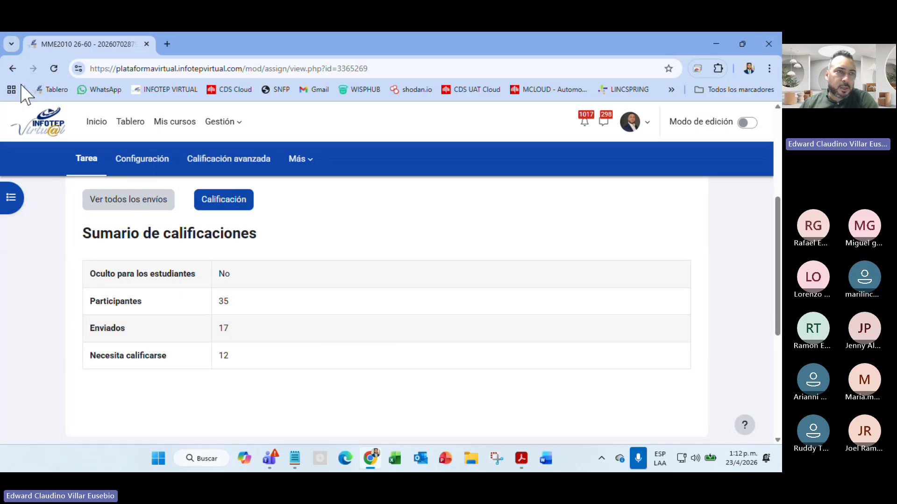
# - Return to the course page and open the Unidad 4 section, 20 de Abril - 26 de Abril
pyautogui.click(13, 68)
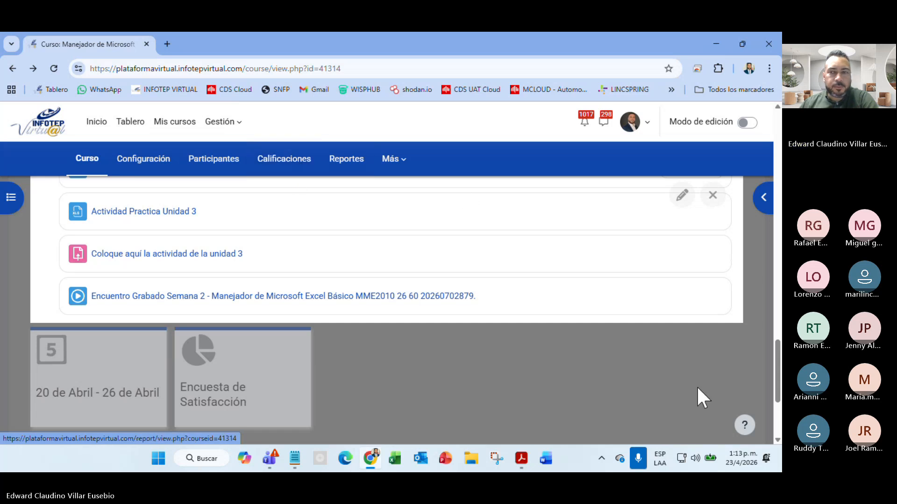
pyautogui.scroll(-5, 620, 381)
pyautogui.scroll(10, 650, 234)
pyautogui.scroll(-3, 649, 232)
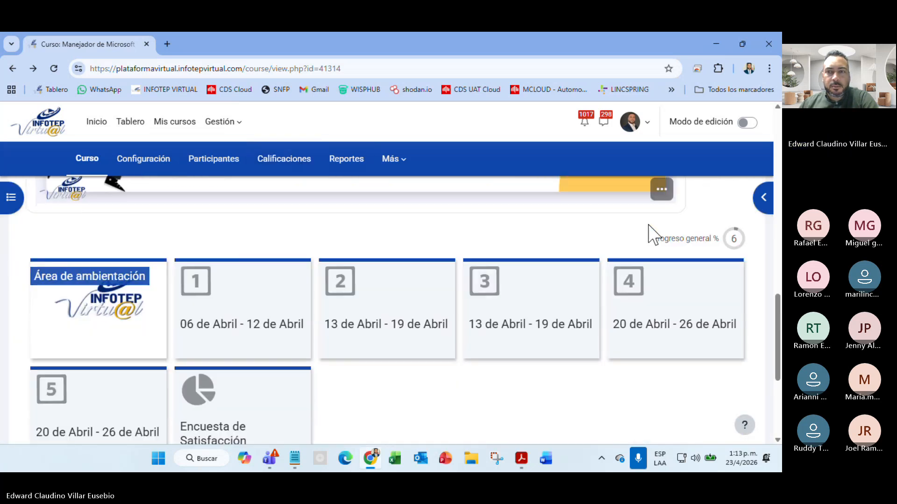
pyautogui.click(654, 327)
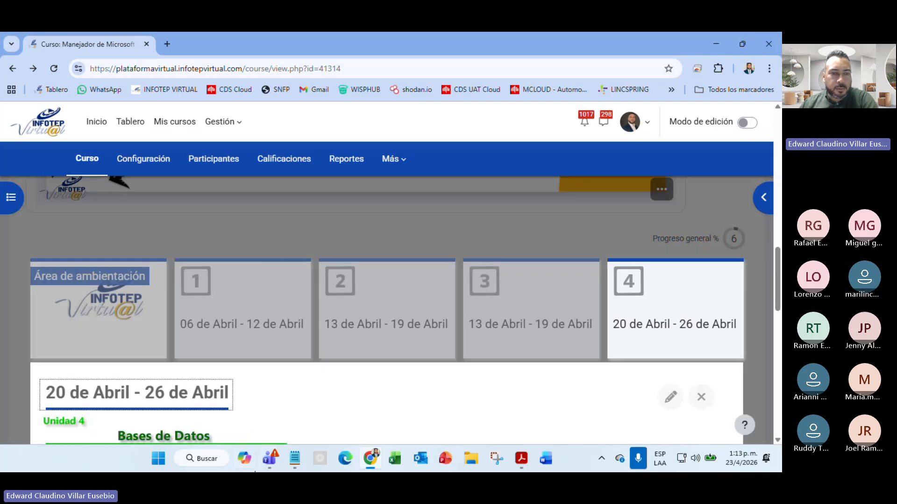
# - Switch to the Teams meeting, admit the participant waiting in the lobby and check the participant list before minimizing the window
pyautogui.moveTo(270, 458)
pyautogui.click(168, 347)
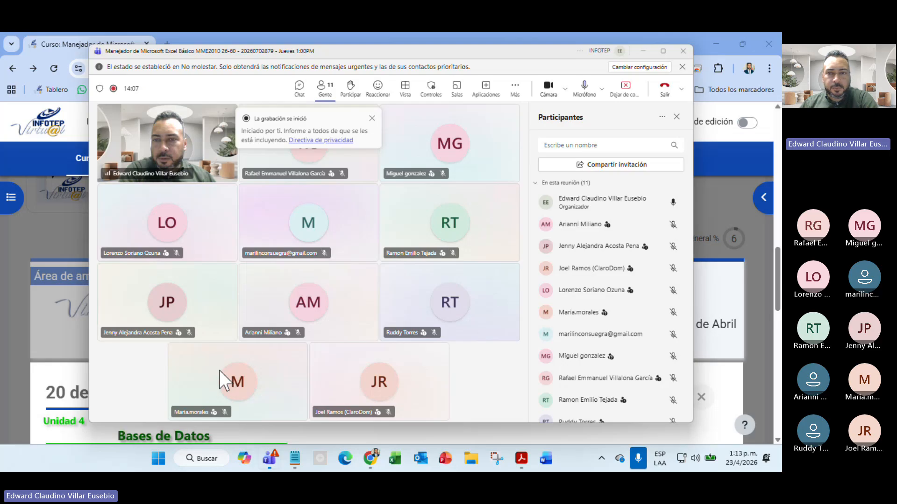
pyautogui.click(659, 203)
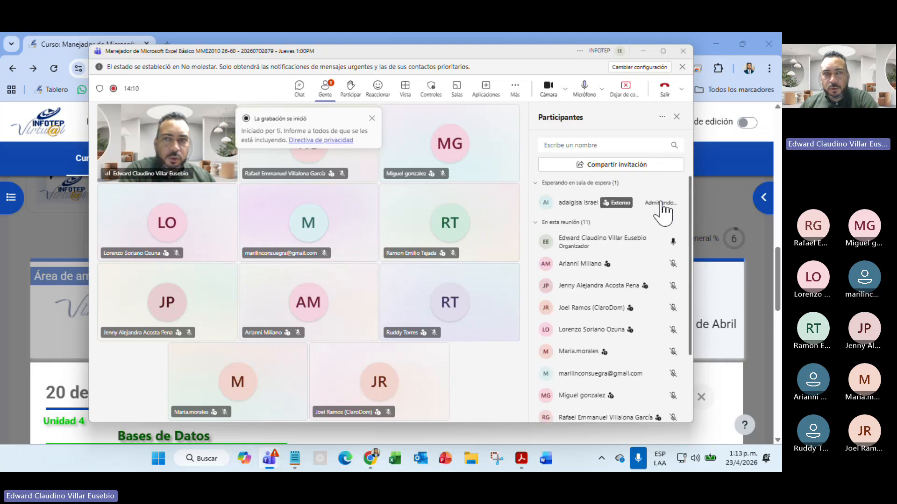
pyautogui.scroll(-2, 578, 294)
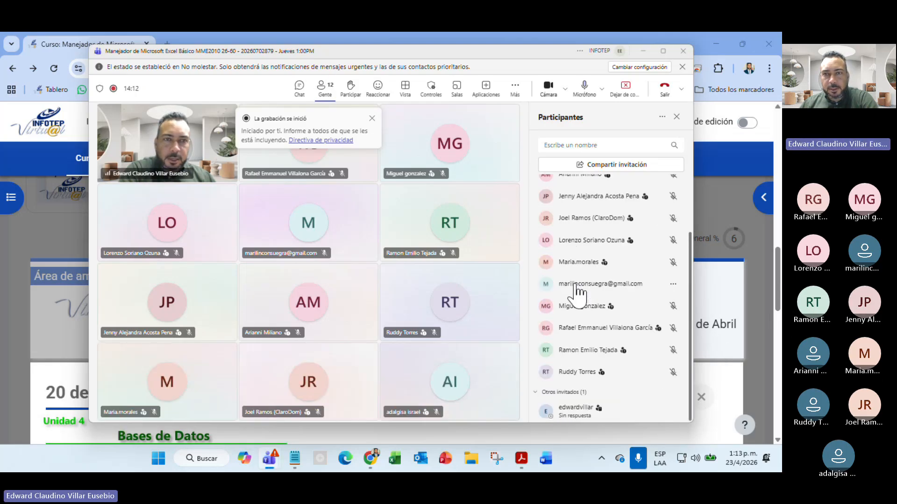
pyautogui.scroll(3, 577, 292)
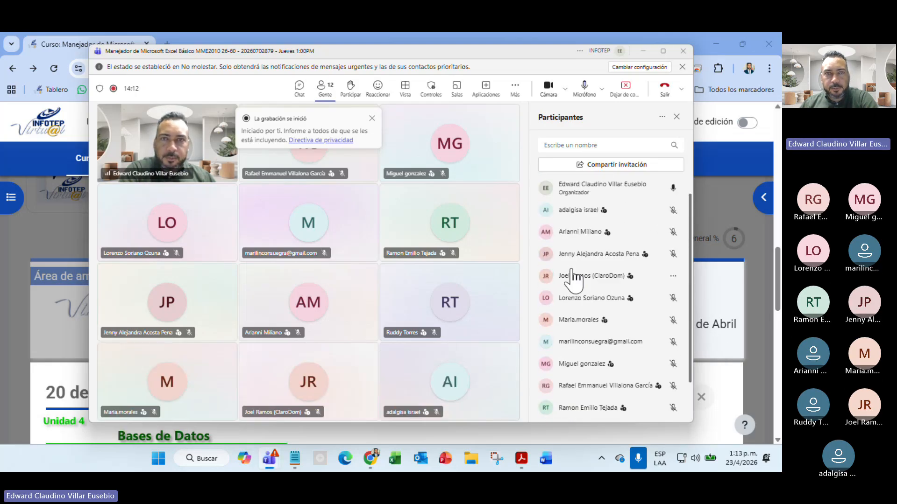
pyautogui.click(647, 51)
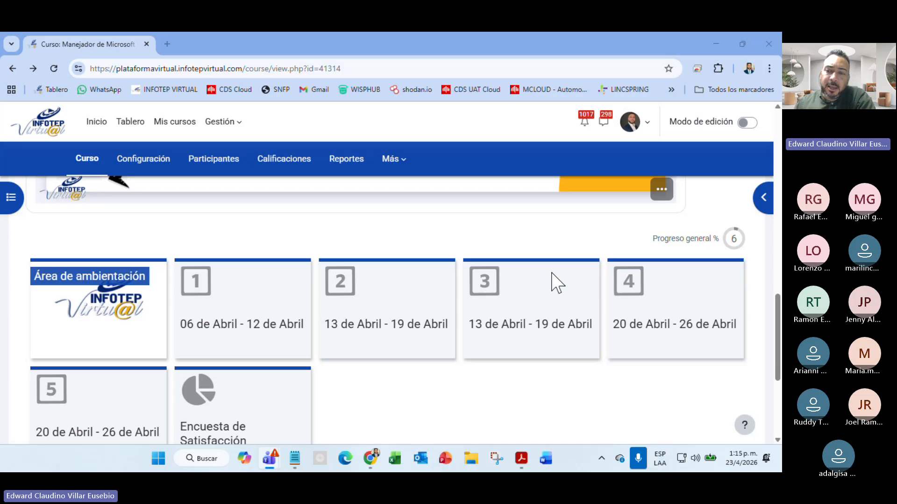
# - Check the available Windows keyboard layouts without changing the active one
pyautogui.click(660, 459)
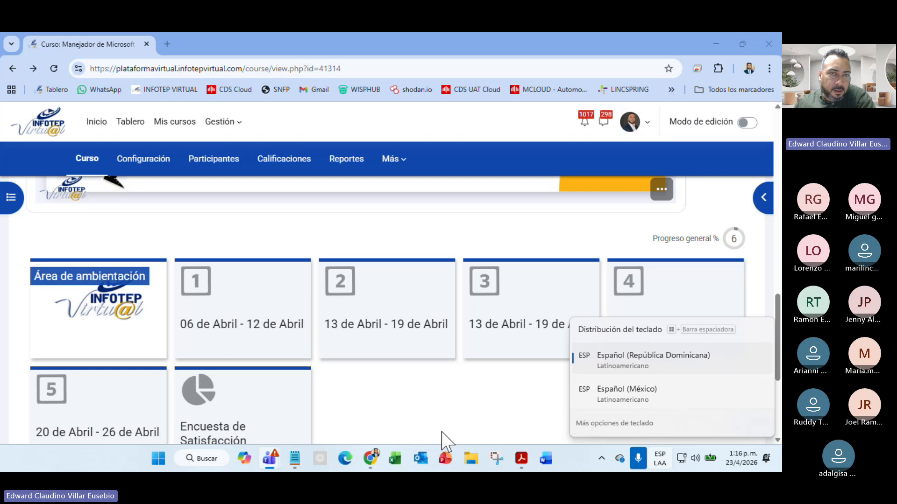
pyautogui.click(423, 410)
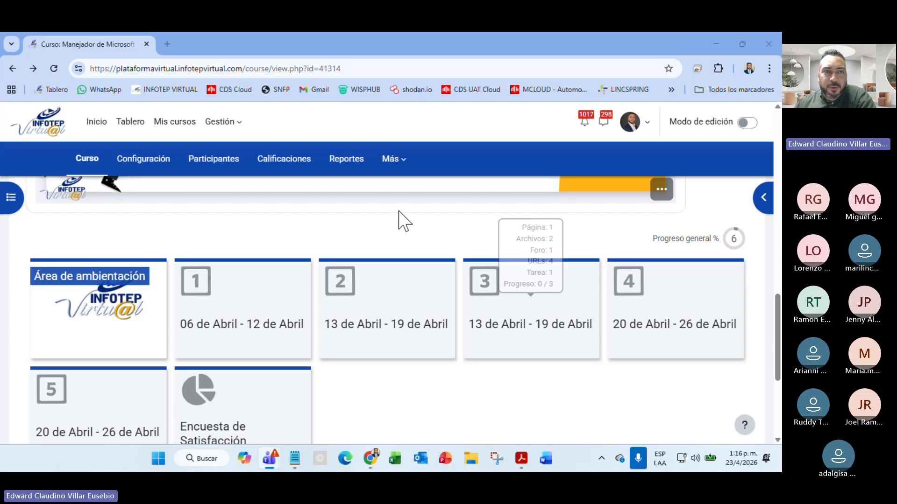
# - Search Google for "simbolo de mas" in a new tab and highlight the plus sign in the overview, closing the tab when finished
pyautogui.click(167, 43)
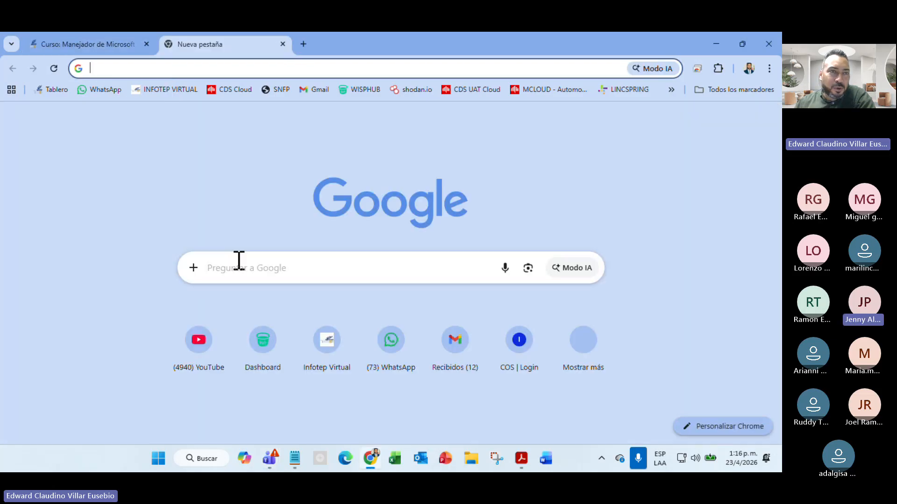
pyautogui.click(282, 274)
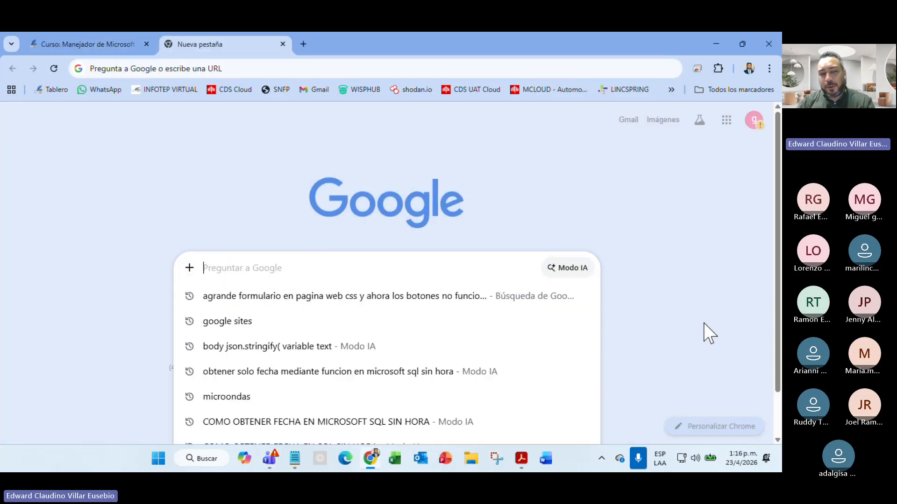
pyautogui.write('sim')
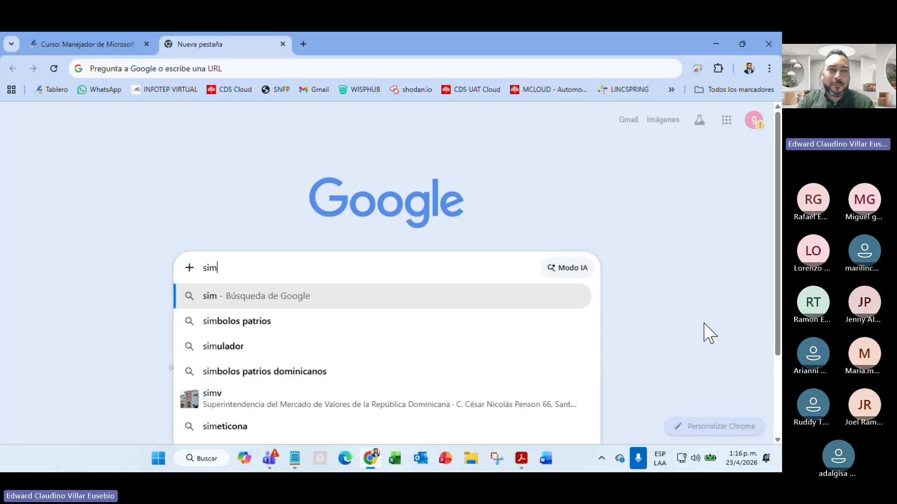
pyautogui.write('bolo de mas')
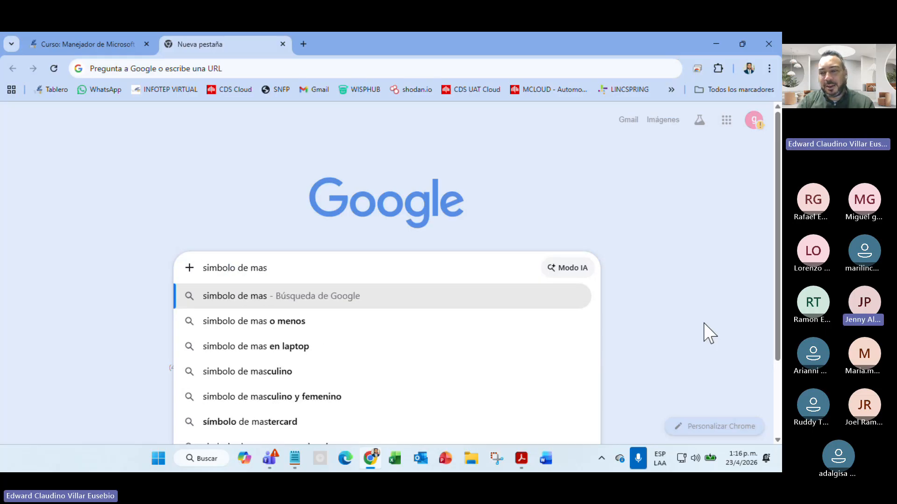
pyautogui.press('Return')
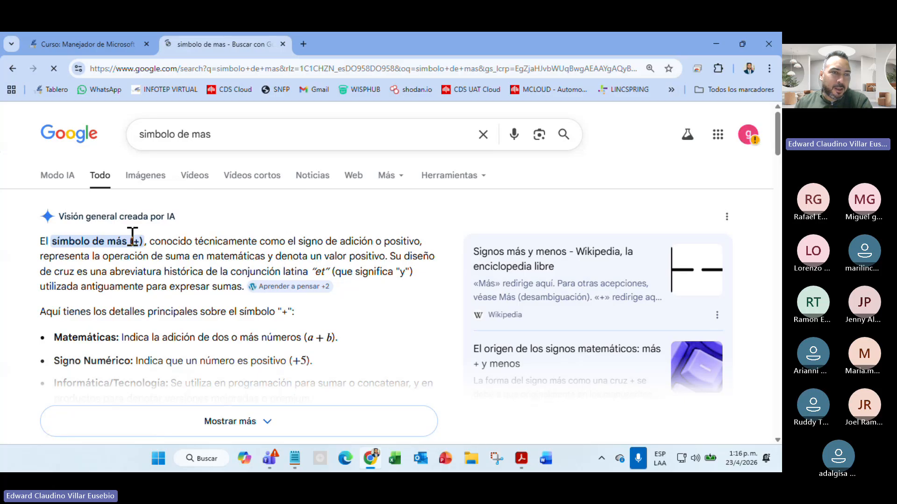
pyautogui.moveTo(134, 241); pyautogui.dragTo(138, 241)
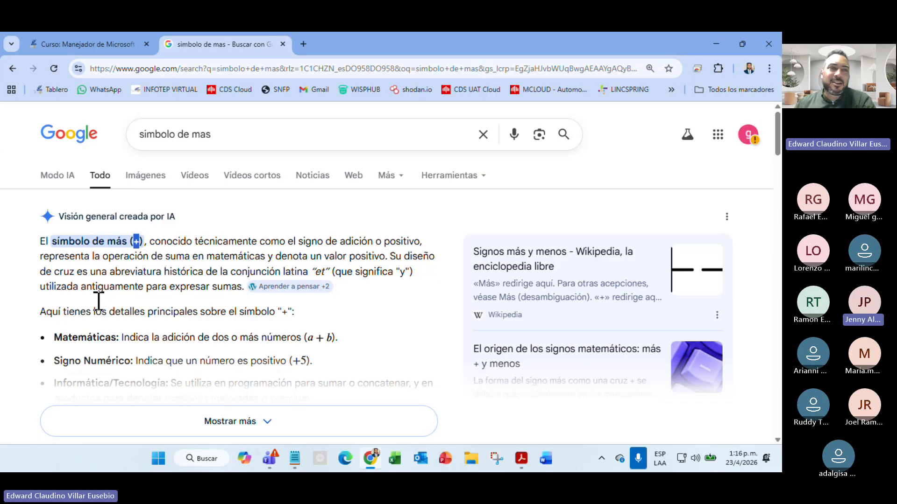
pyautogui.rightClick(180, 48)
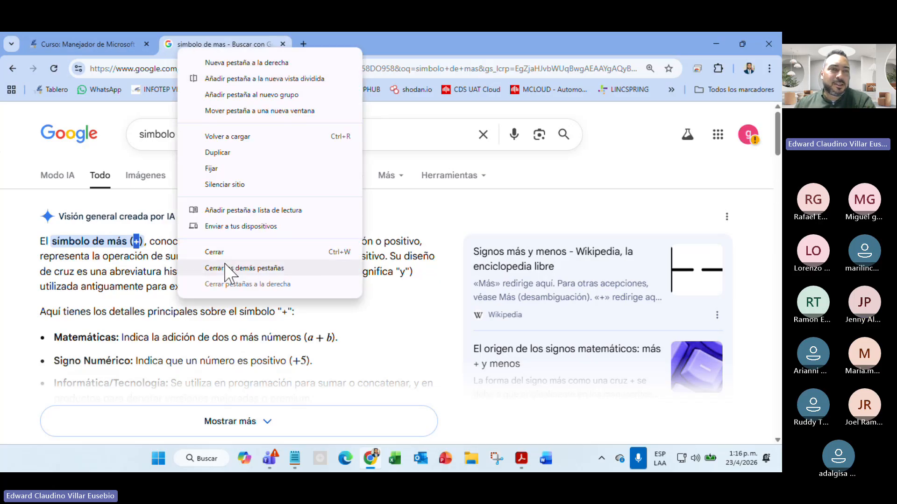
pyautogui.click(232, 252)
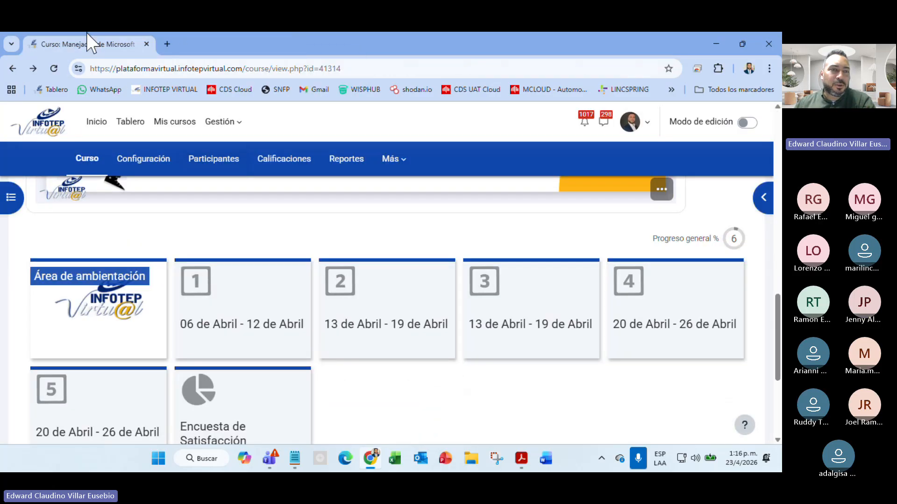
# - Find and open the Windows on-screen keyboard, Teclado en pantalla, to show the key layout, and close it when finished
pyautogui.click(157, 459)
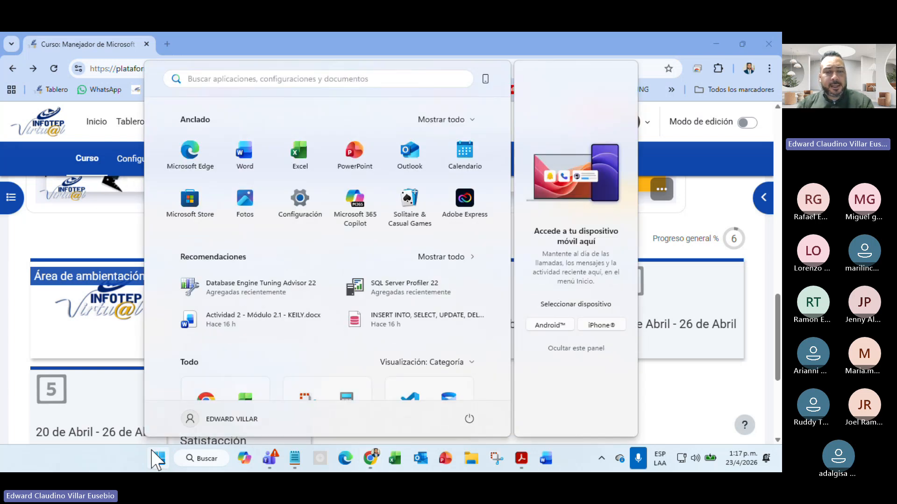
pyautogui.write('teclad')
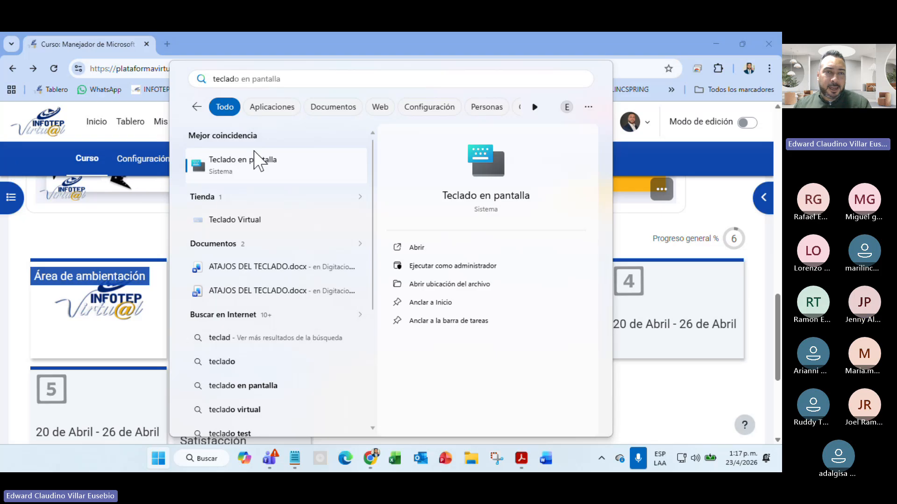
pyautogui.click(259, 174)
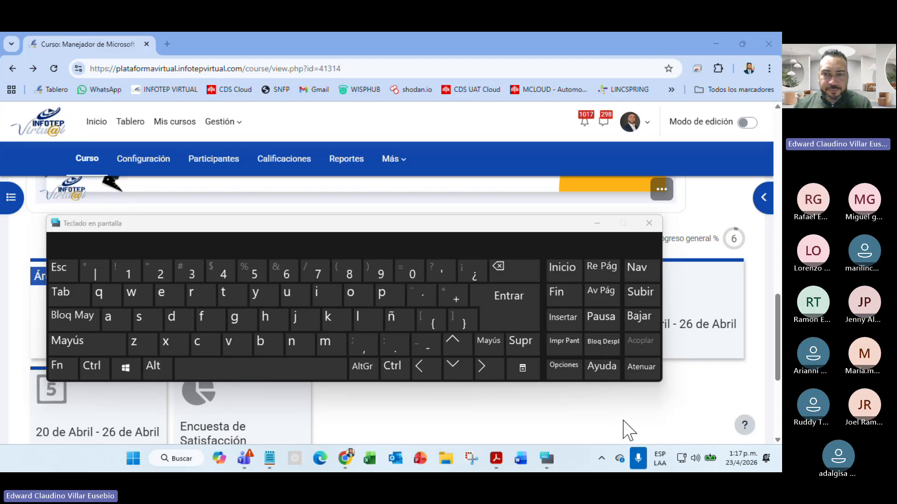
pyautogui.click(647, 227)
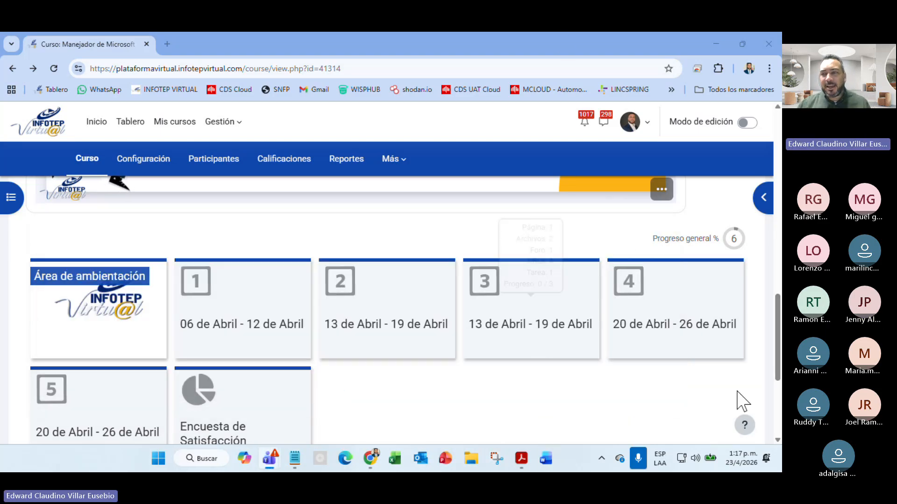
# - Open the course section for unit 4, Bases de Datos (20 de Abril - 26 de Abril), and look over its activities
pyautogui.click(777, 332)
pyautogui.scroll(-1, 690, 270)
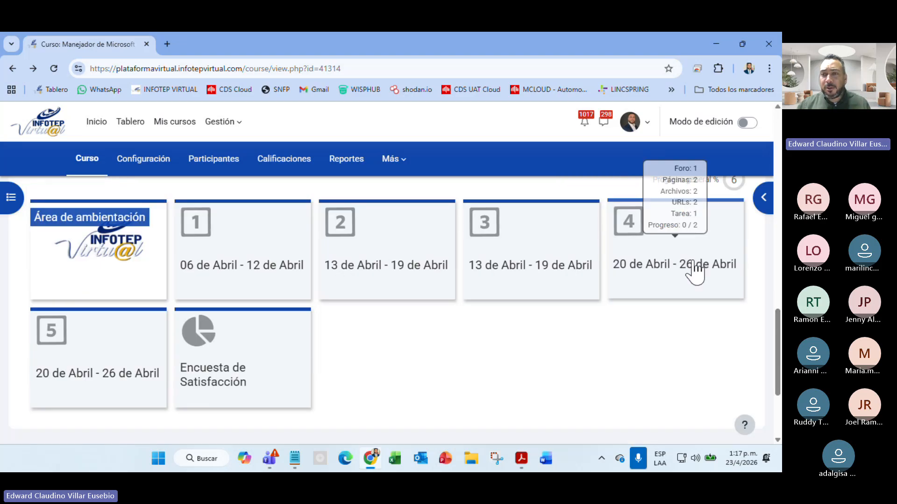
pyautogui.click(682, 273)
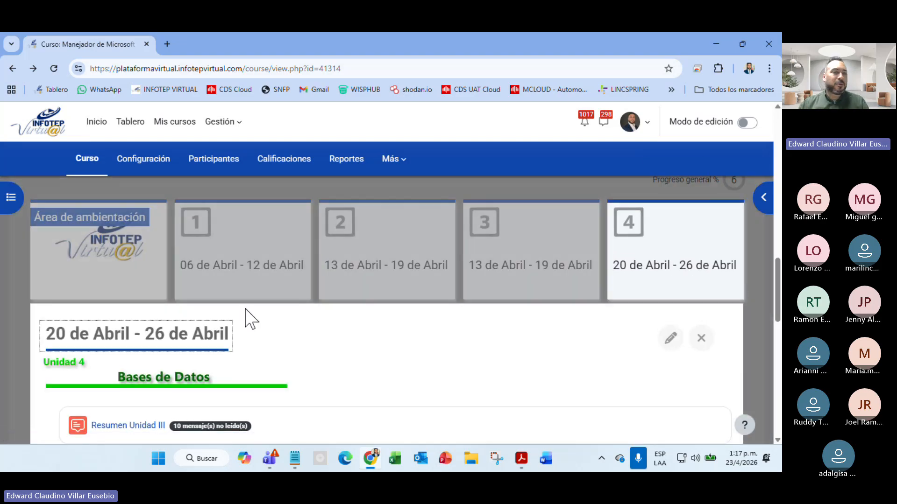
pyautogui.moveTo(357, 266)
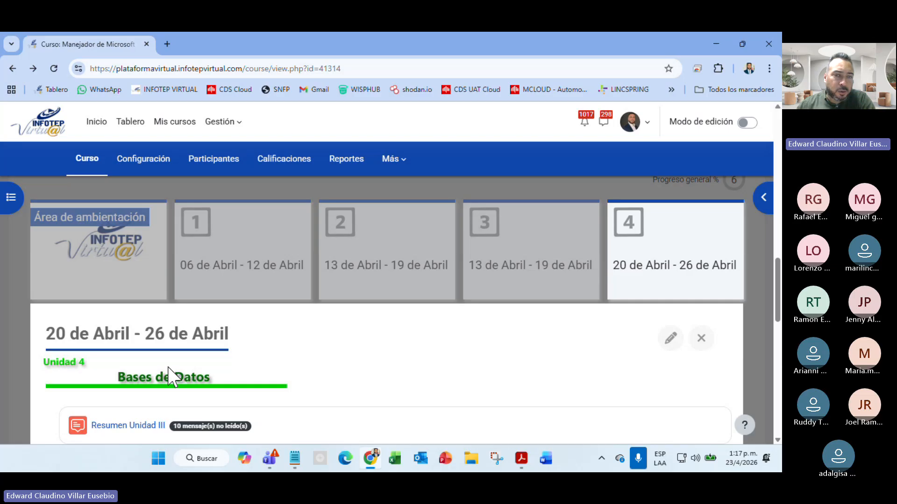
pyautogui.scroll(-4, 168, 373)
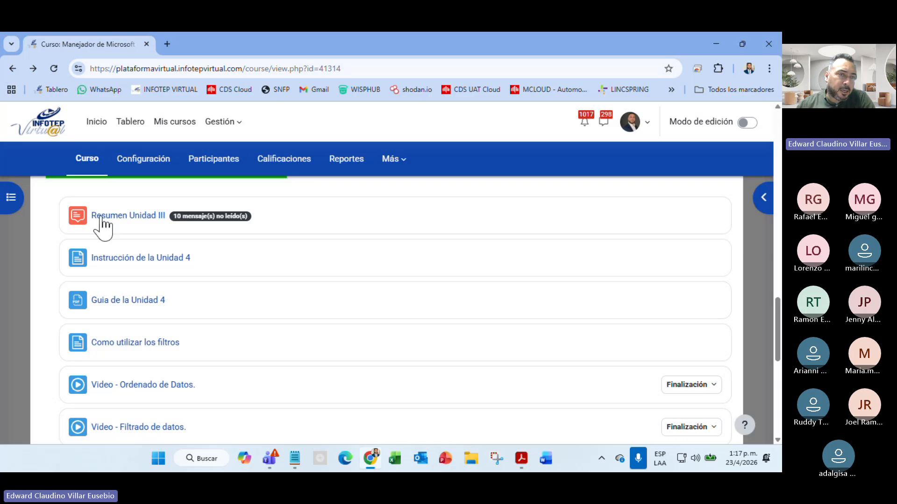
# - Open the Resumen Unidad III forum in a new tab, review its list of discussions, and close the tab when finished
pyautogui.rightClick(150, 219)
pyautogui.click(207, 235)
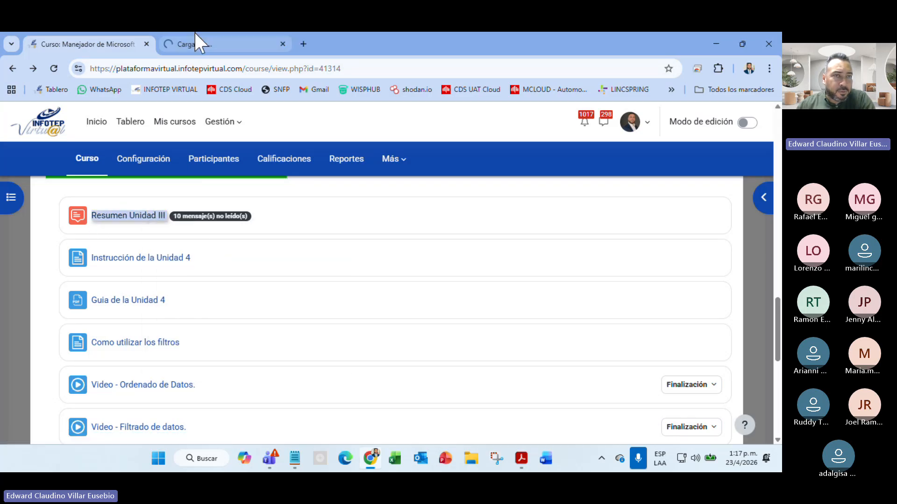
pyautogui.click(231, 46)
pyautogui.scroll(-5, 517, 280)
pyautogui.scroll(-10, 517, 280)
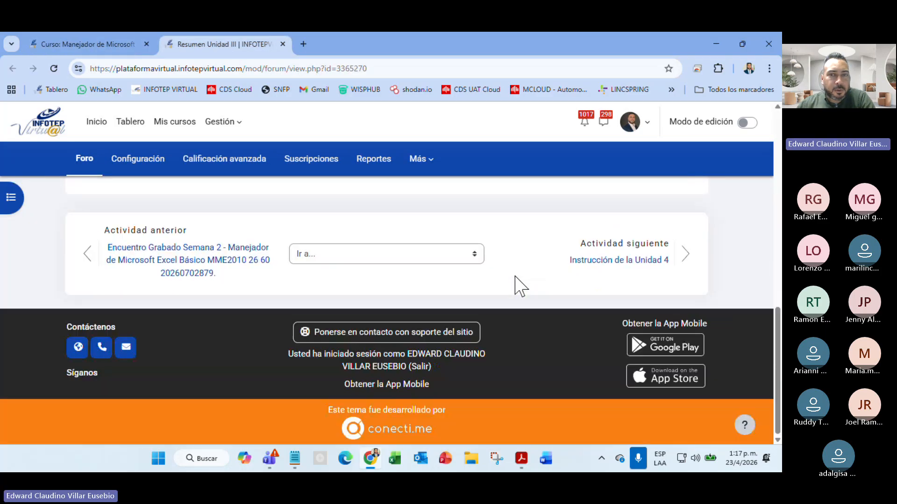
pyautogui.scroll(4, 517, 280)
pyautogui.scroll(3, 517, 280)
pyautogui.scroll(-1, 516, 281)
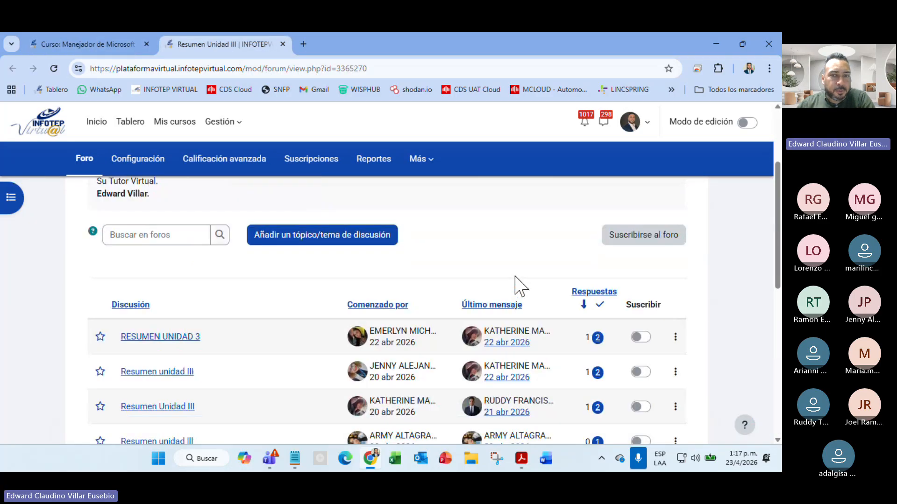
pyautogui.scroll(-4, 517, 280)
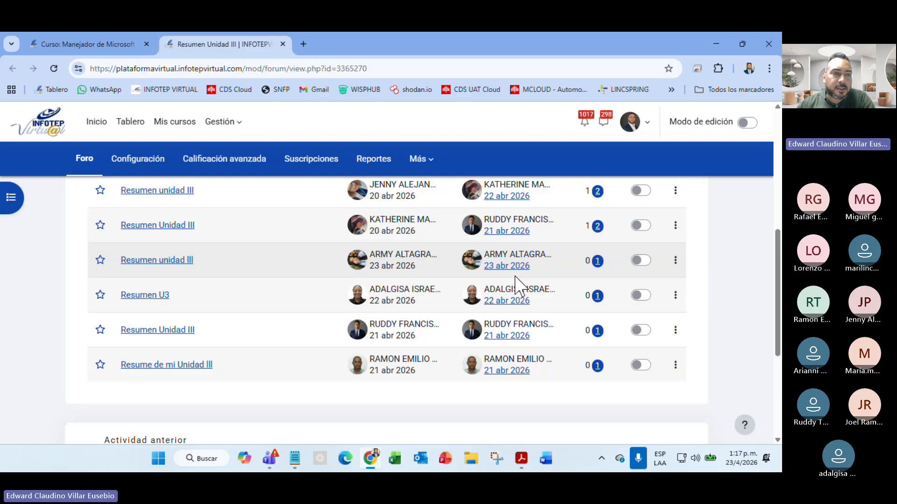
pyautogui.scroll(5, 395, 357)
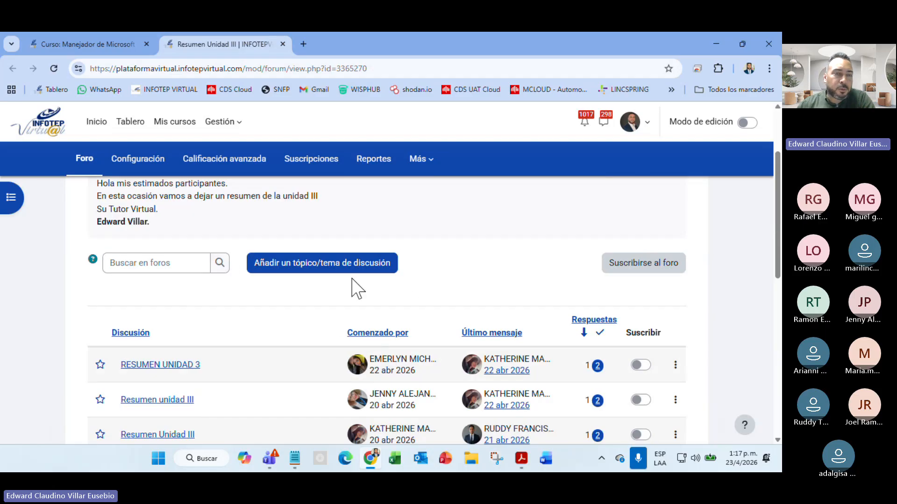
pyautogui.click(282, 43)
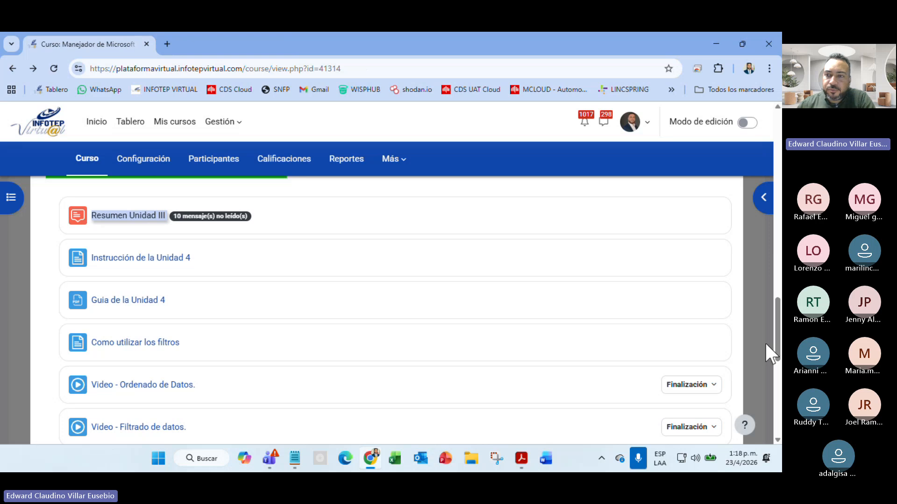
# - Open Guia de la Unidad 4 and Como utilizar los filtros from the unit 4 section, each in its own new tab
pyautogui.scroll(-1, 771, 344)
pyautogui.scroll(5, 768, 323)
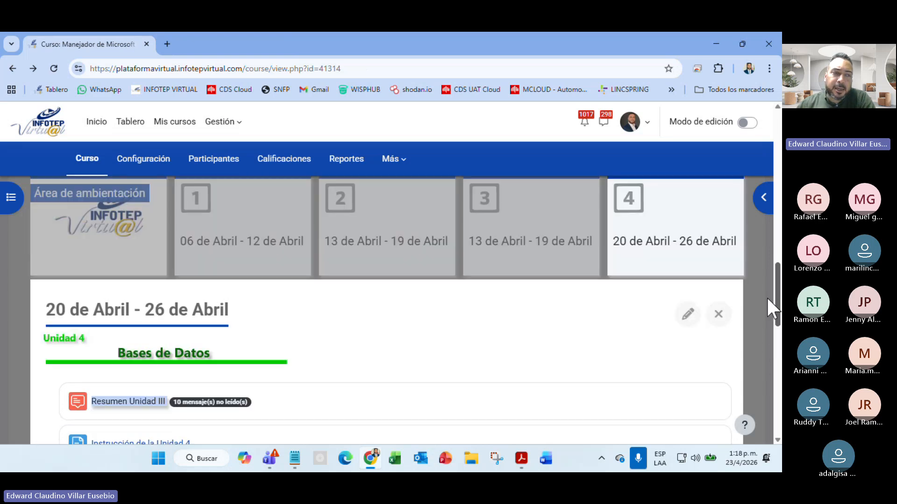
pyautogui.scroll(-2, 767, 299)
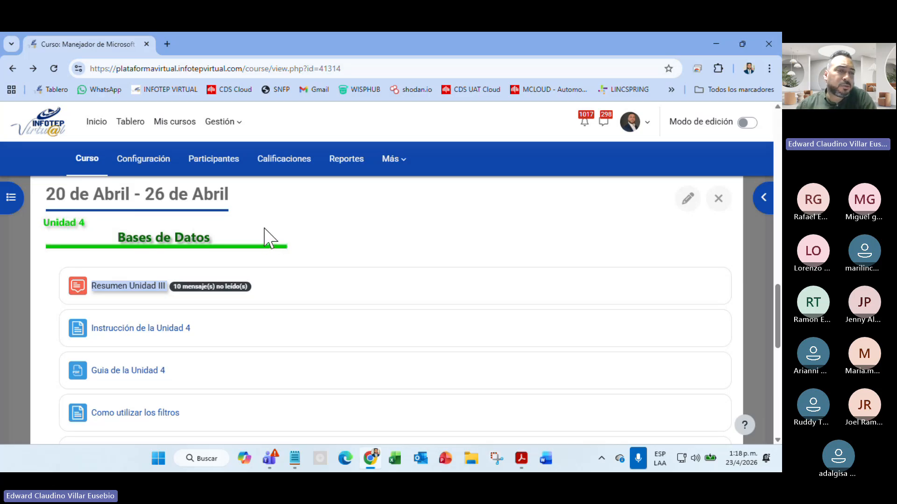
pyautogui.rightClick(127, 373)
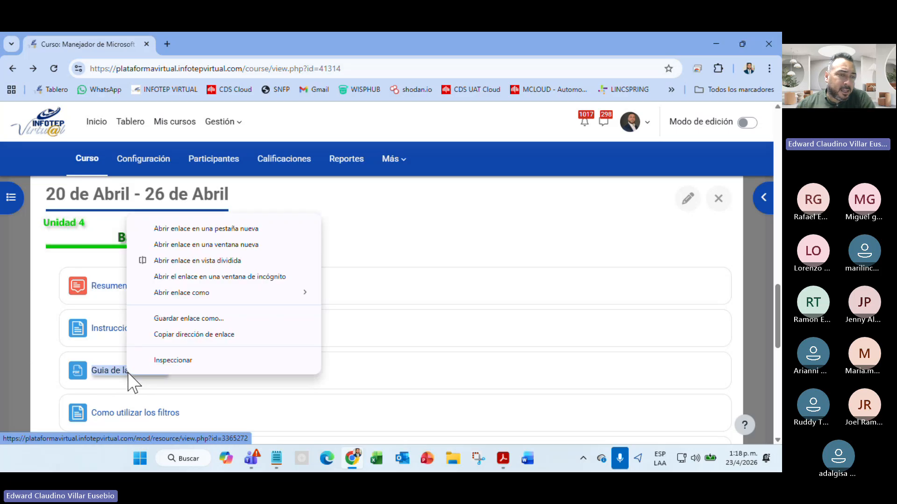
pyautogui.click(226, 229)
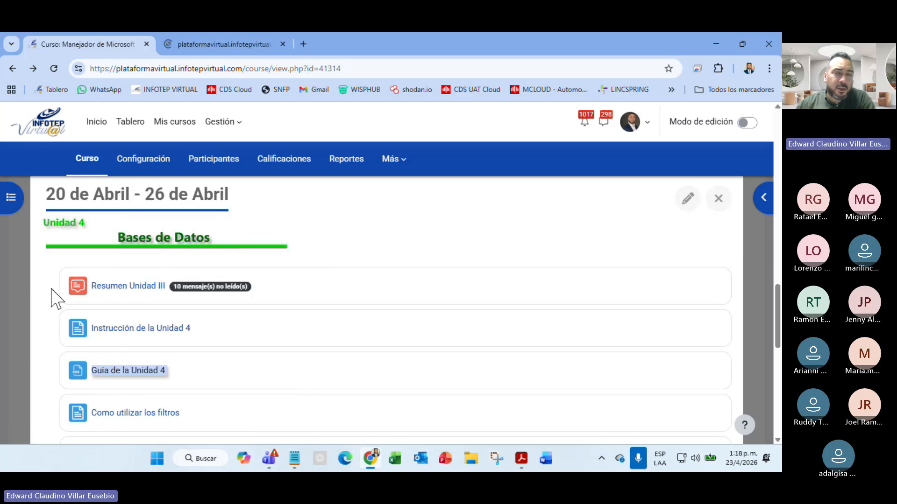
pyautogui.scroll(-2, 767, 318)
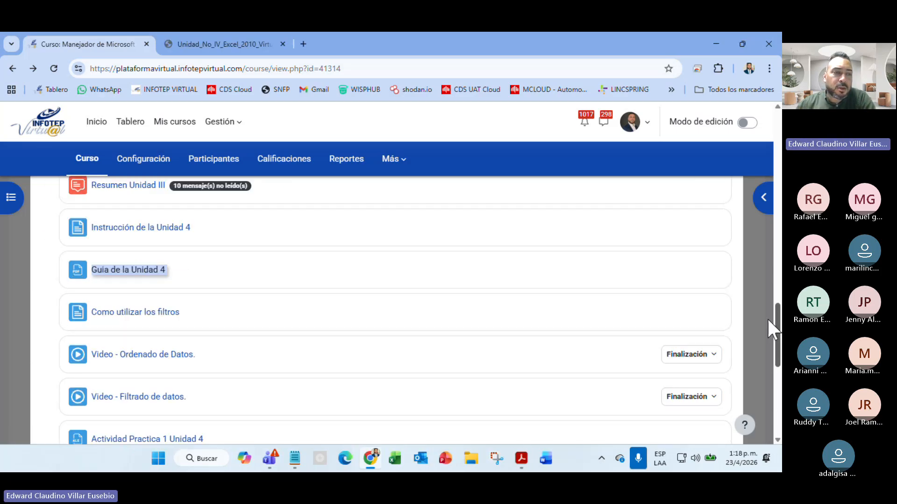
pyautogui.rightClick(159, 308)
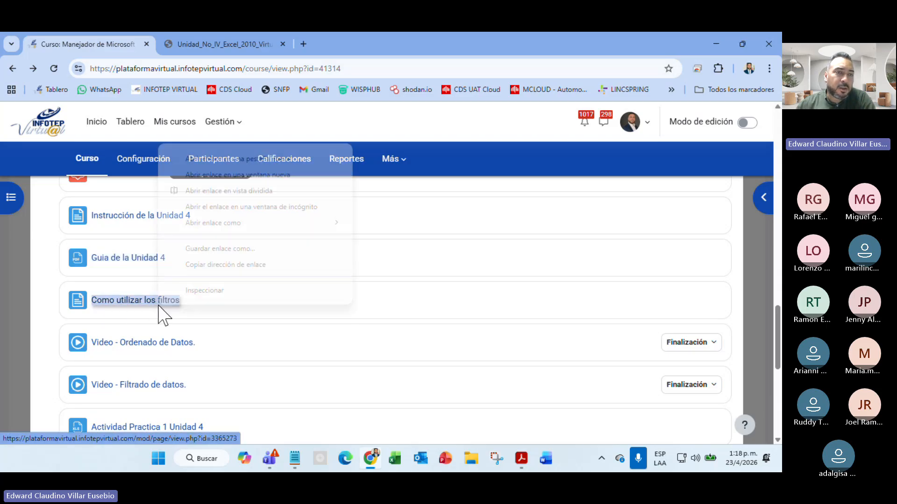
pyautogui.click(271, 160)
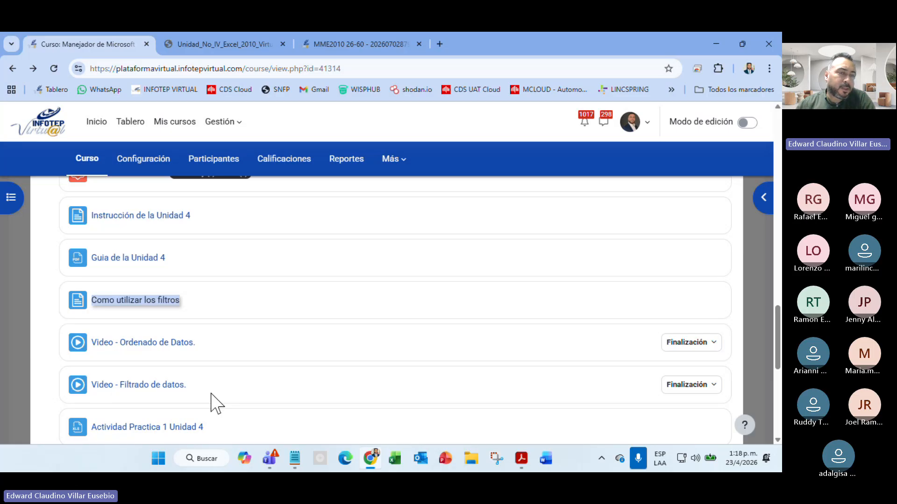
pyautogui.click(171, 388)
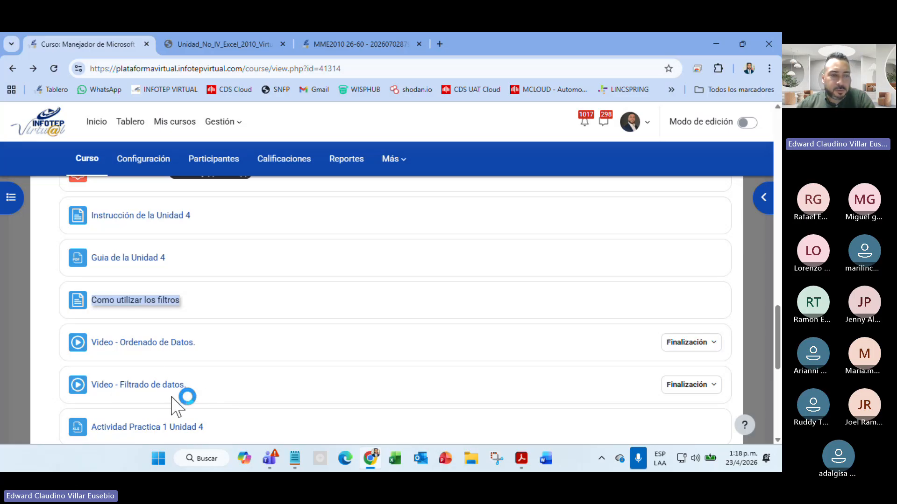
# - Switch to the unit 4 guide PDF, enlarge it to 125%, review its table of contents and highlight the Consolidado entry
pyautogui.click(176, 41)
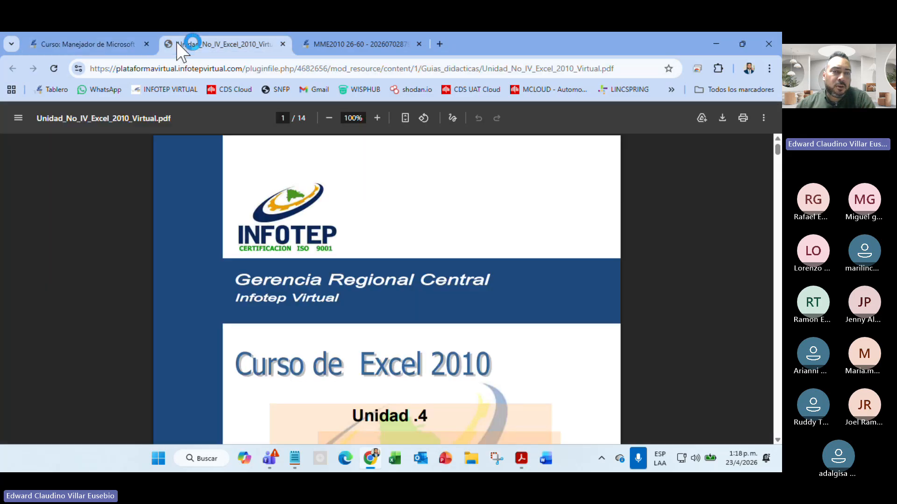
pyautogui.click(383, 125)
pyautogui.scroll(-10, 400, 199)
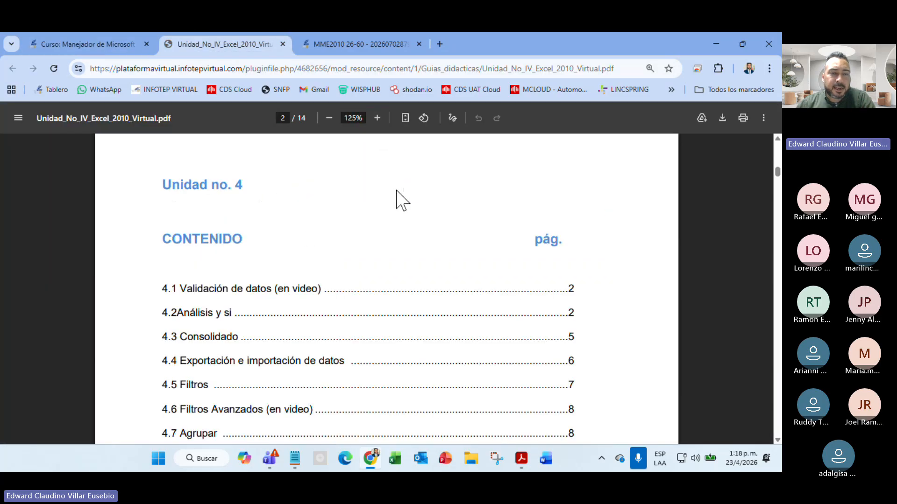
pyautogui.scroll(-4, 395, 199)
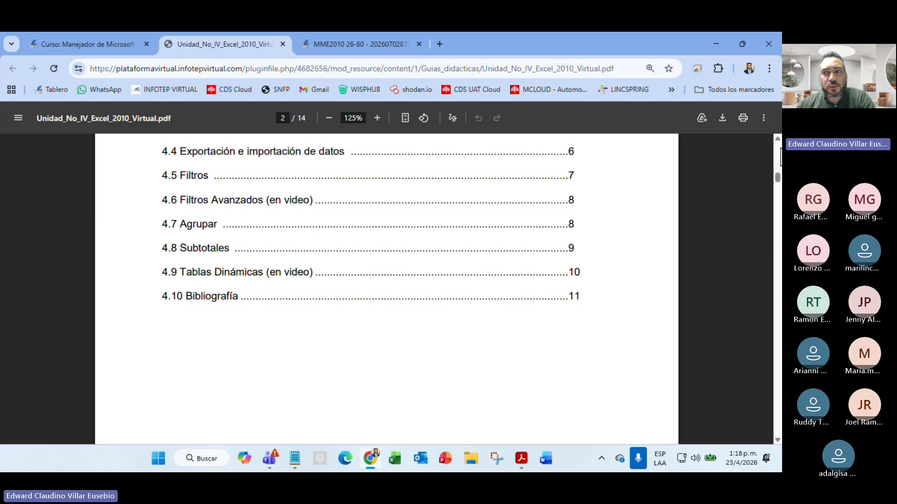
pyautogui.click(777, 139)
pyautogui.click(778, 138)
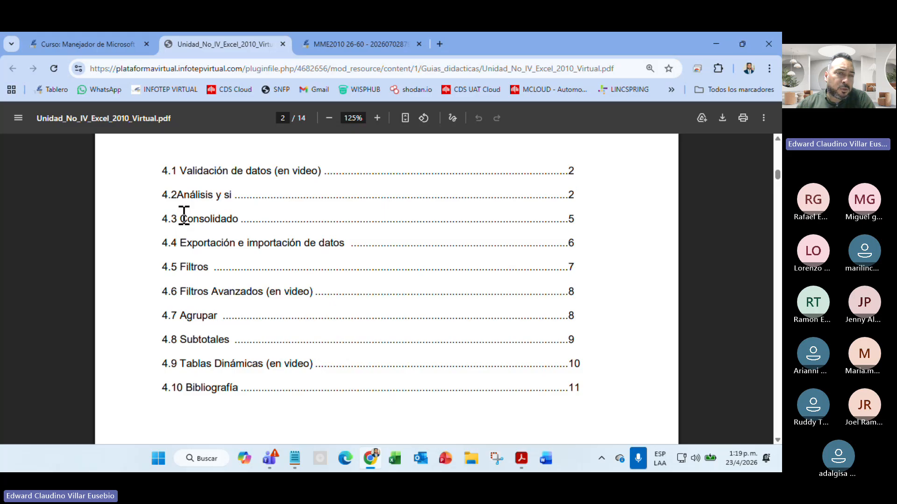
pyautogui.moveTo(183, 216); pyautogui.dragTo(249, 217)
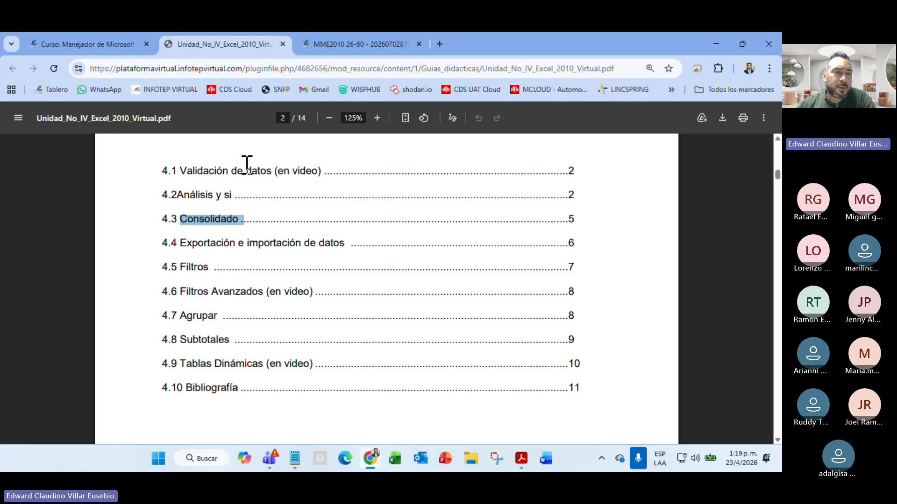
# - Skim the guide from section 4.1 through 4.3 Consolidado, and return to the start of section 4.1 Validación de datos
pyautogui.scroll(-5, 243, 285)
pyautogui.scroll(-10, 240, 287)
pyautogui.scroll(4, 239, 287)
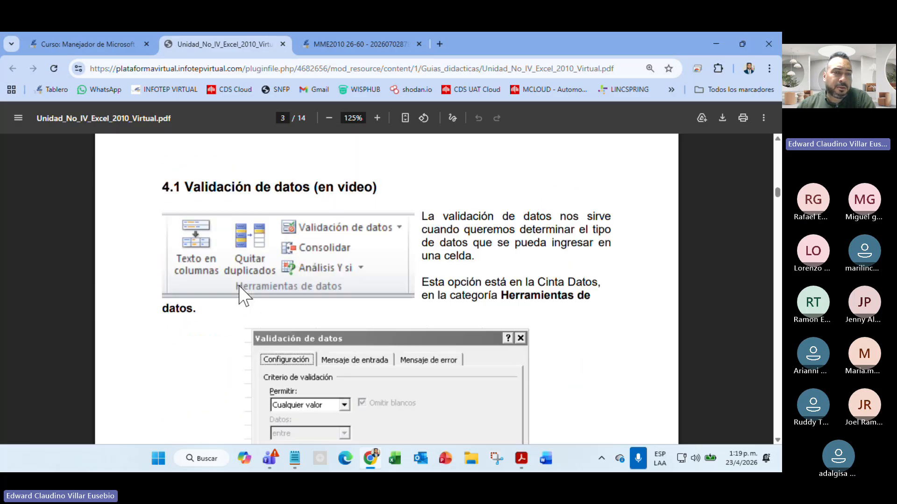
pyautogui.scroll(-9, 239, 287)
pyautogui.scroll(4, 243, 296)
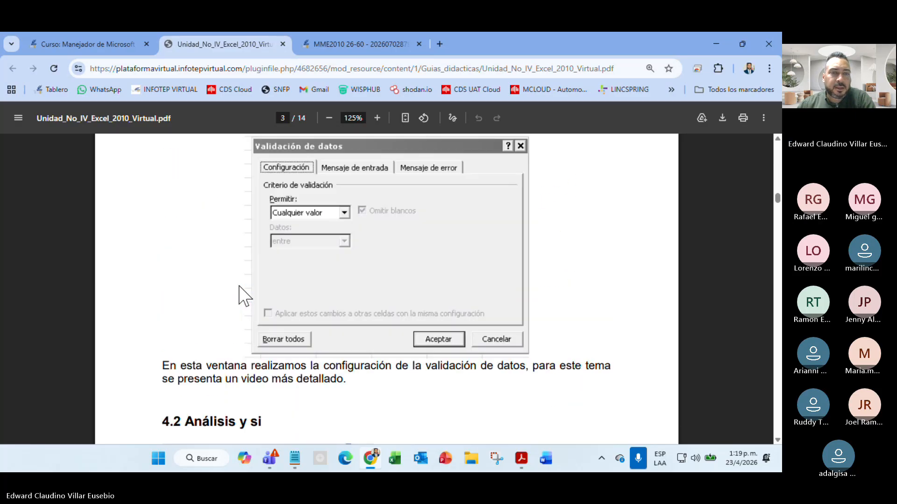
pyautogui.scroll(-20, 244, 296)
pyautogui.scroll(-18, 244, 297)
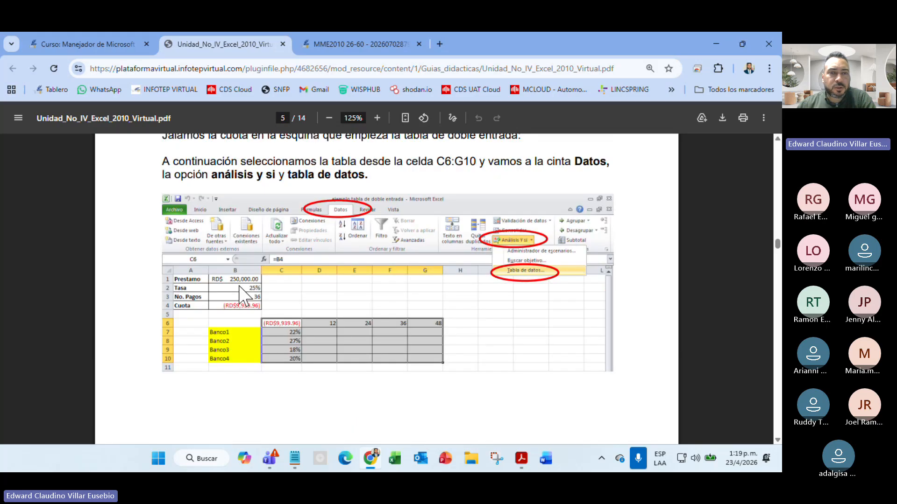
pyautogui.scroll(-4, 239, 287)
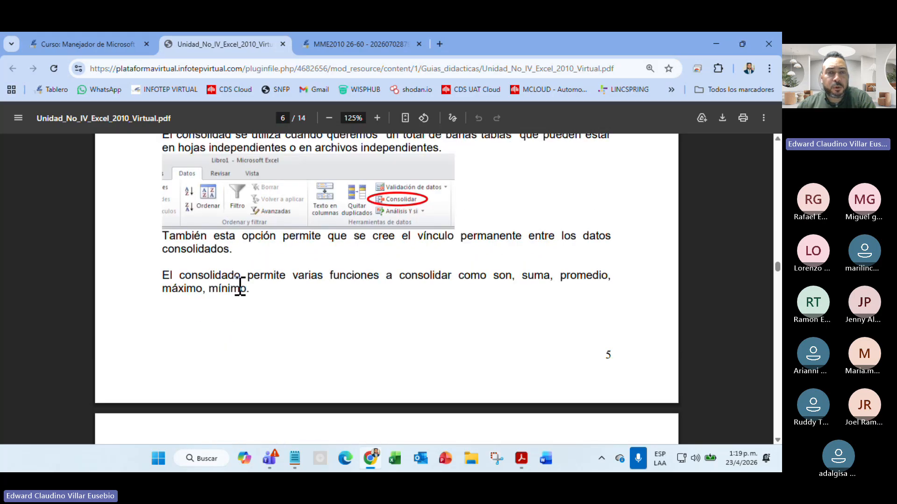
pyautogui.scroll(18, 239, 287)
pyautogui.scroll(16, 239, 287)
pyautogui.scroll(-8, 239, 287)
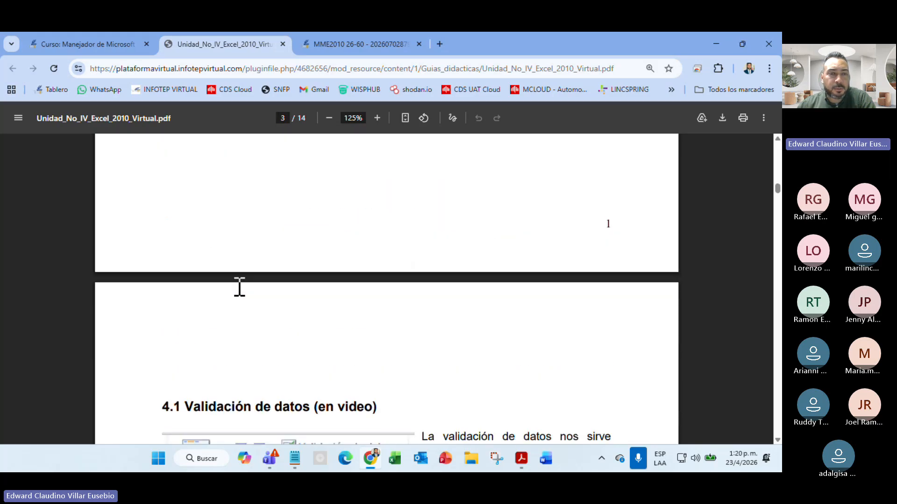
pyautogui.scroll(4, 239, 287)
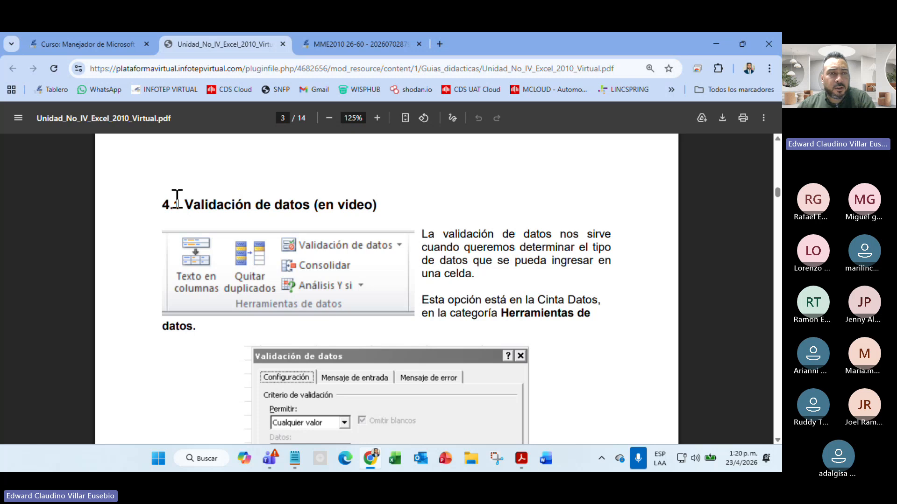
# - Highlight the explanatory text of section 4.1 Validación de datos and the paragraph below its dialog image while reviewing the section
pyautogui.moveTo(192, 206); pyautogui.dragTo(556, 335)
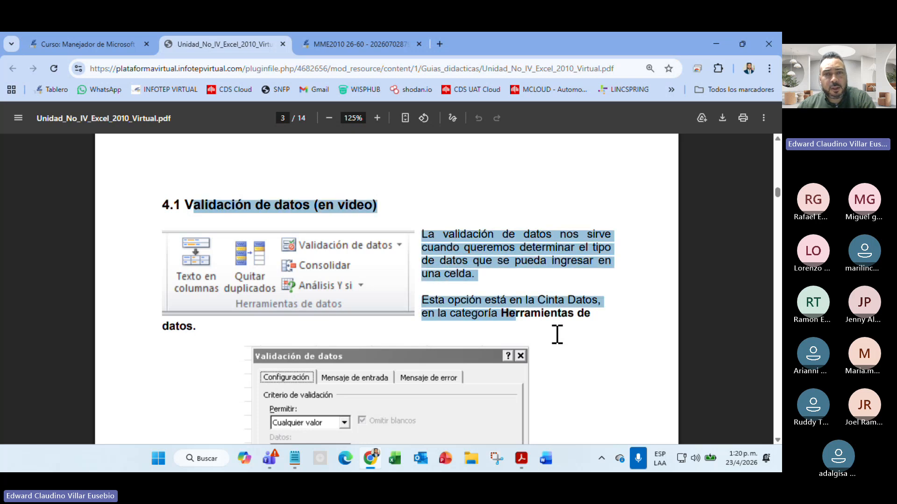
pyautogui.scroll(-5, 576, 325)
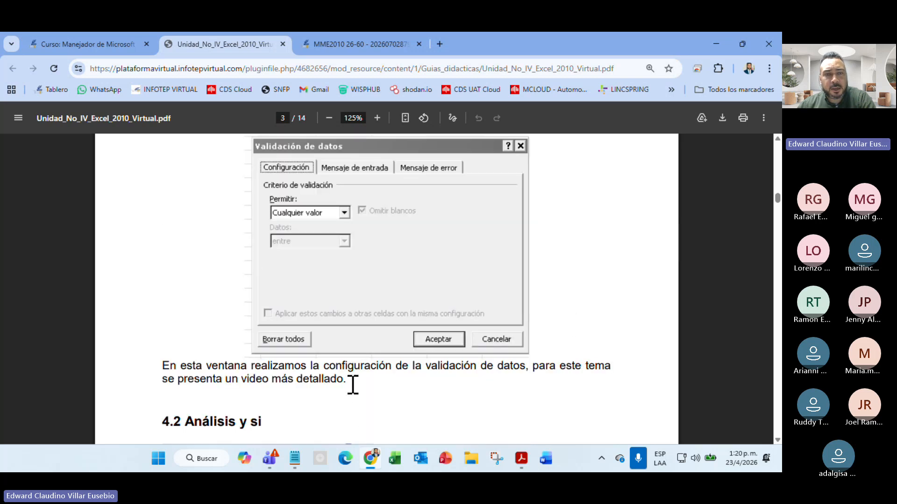
pyautogui.moveTo(351, 379); pyautogui.dragTo(169, 364)
pyautogui.scroll(5, 183, 312)
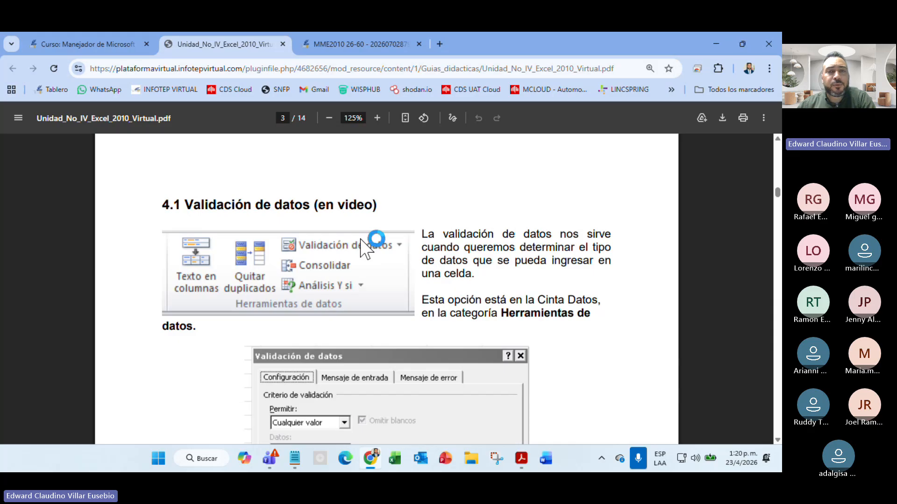
pyautogui.scroll(-5, 366, 247)
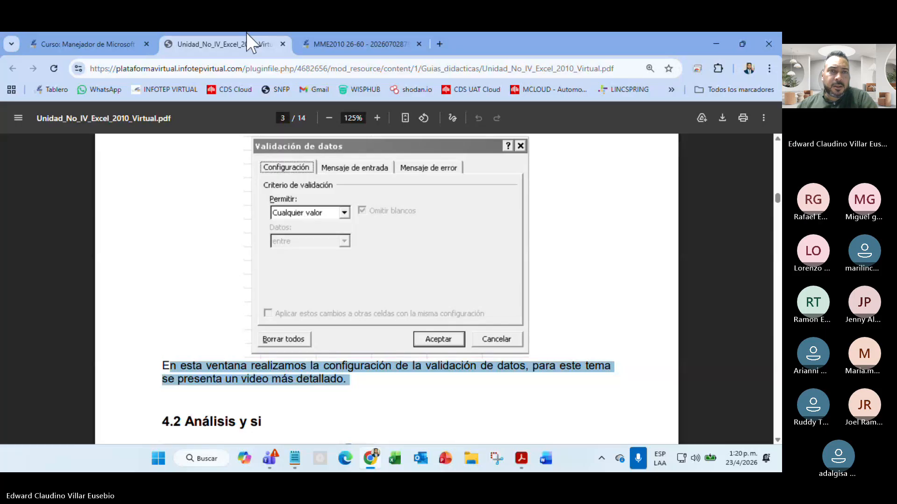
# - Move on through the Análisis y si example in the guide to section 4.3 Consolidado
pyautogui.scroll(-15, 366, 286)
pyautogui.scroll(-8, 345, 275)
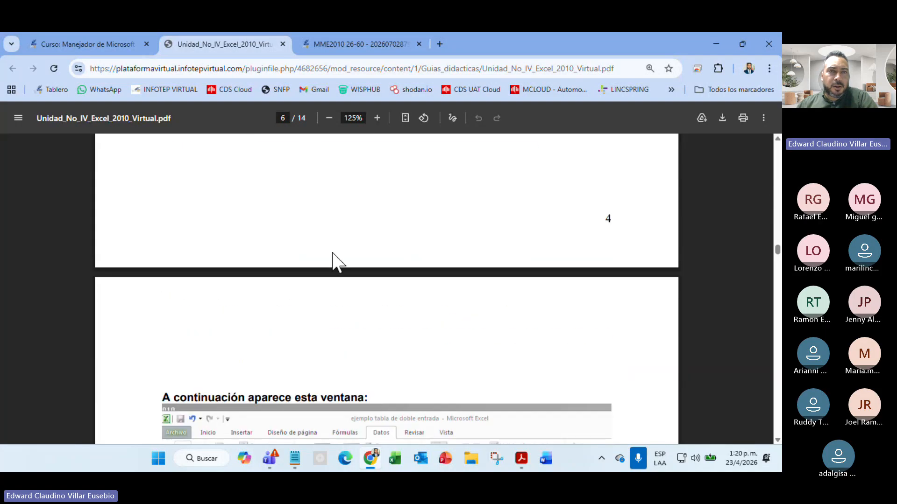
pyautogui.scroll(-10, 284, 182)
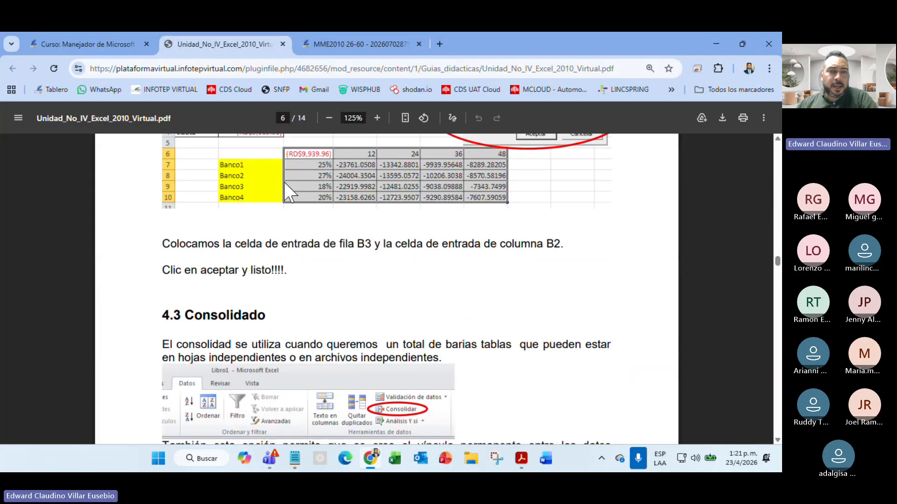
# - Close the unit 4 guide PDF and enlarge the Como utilizar los filtros page around its Nomina Administrativa table
pyautogui.click(283, 44)
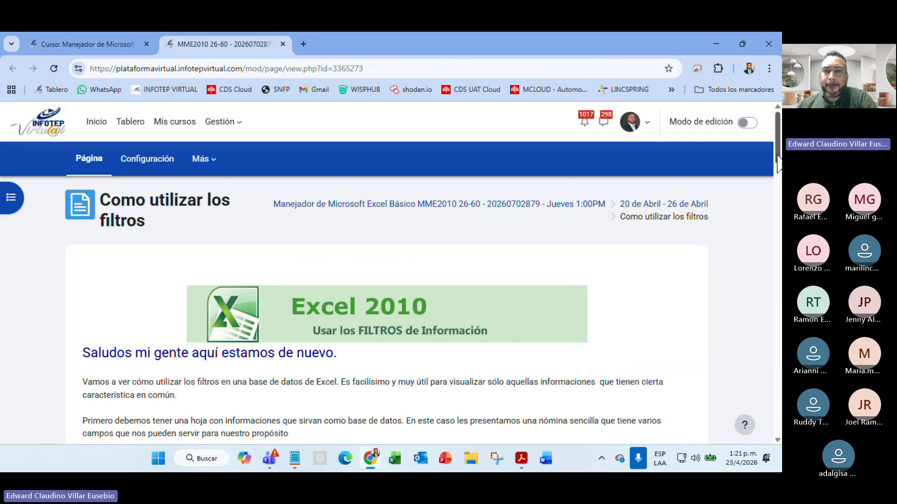
pyautogui.moveTo(776, 166); pyautogui.dragTo(778, 207)
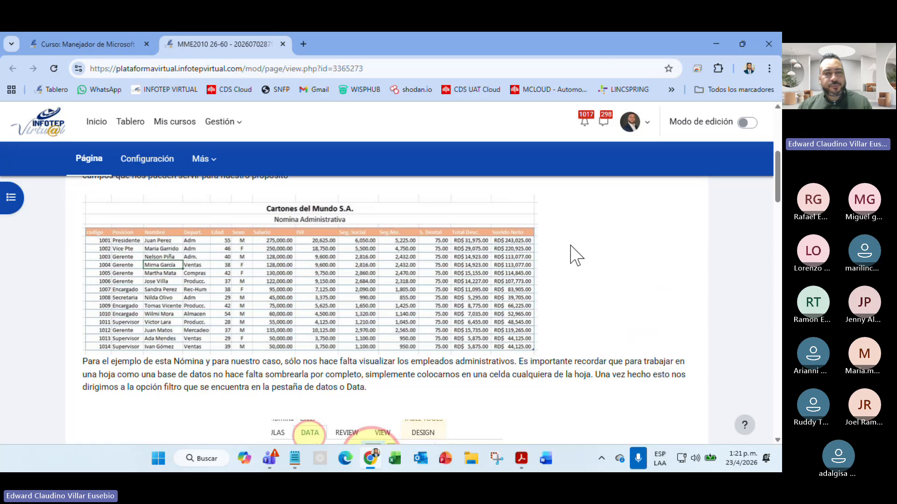
pyautogui.hotkey('ctrl', '+')
pyautogui.hotkey('ctrl', '+')
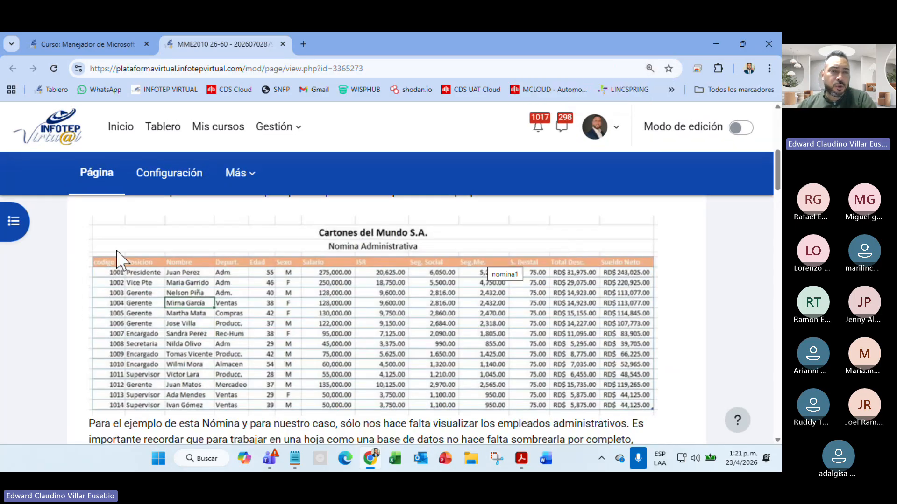
pyautogui.scroll(-4, 649, 369)
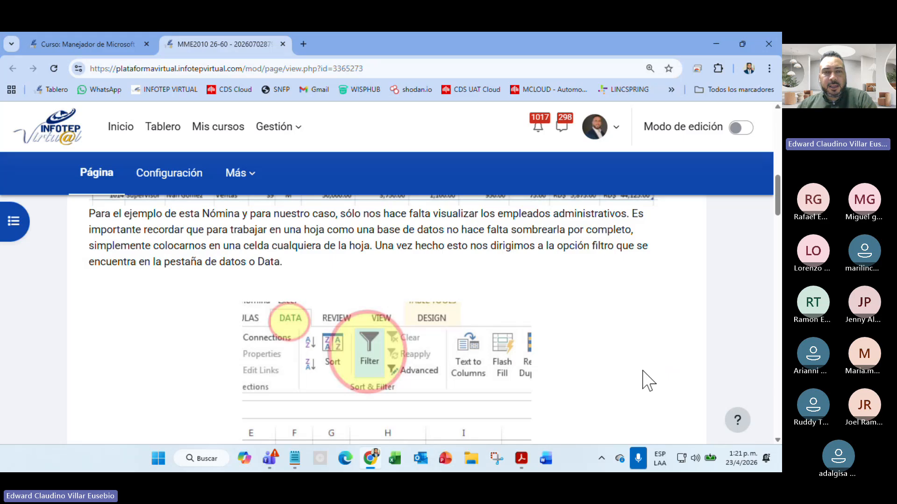
pyautogui.scroll(4, 649, 380)
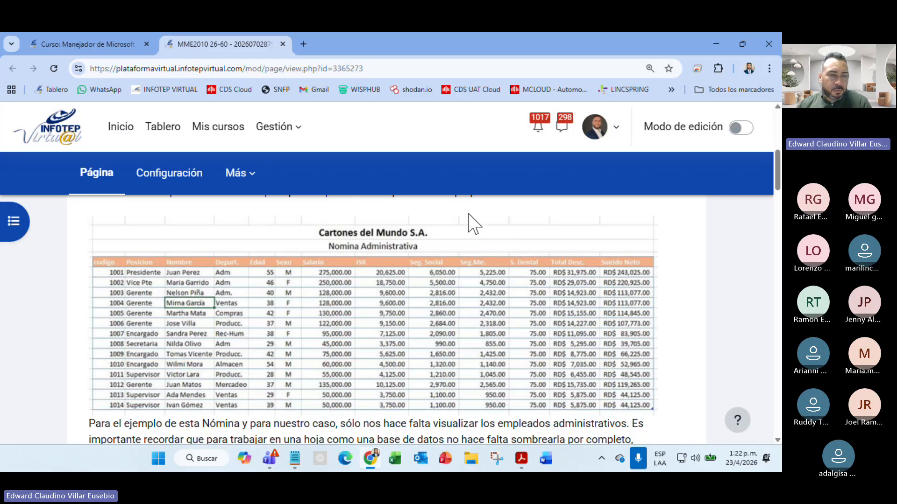
# - Review the payroll table, the Filter option in the Data ribbon image and the text about small triangles in the titles
pyautogui.scroll(-4, 472, 224)
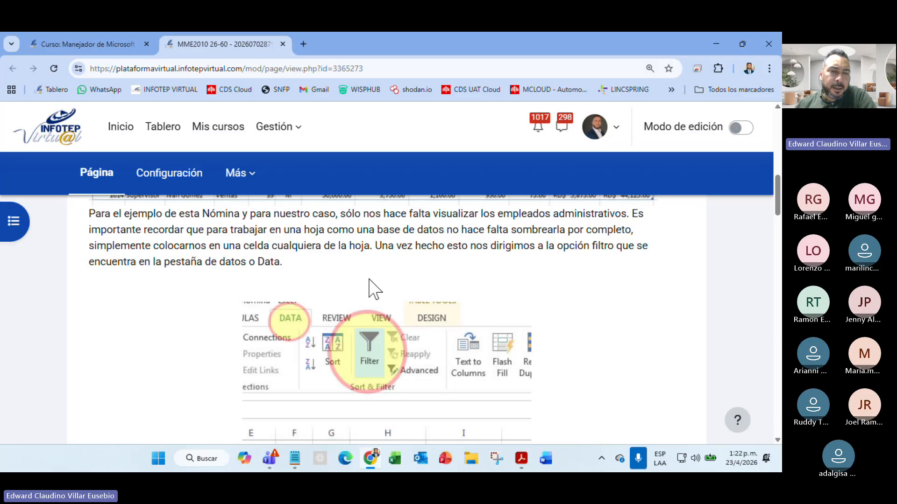
pyautogui.scroll(4, 253, 407)
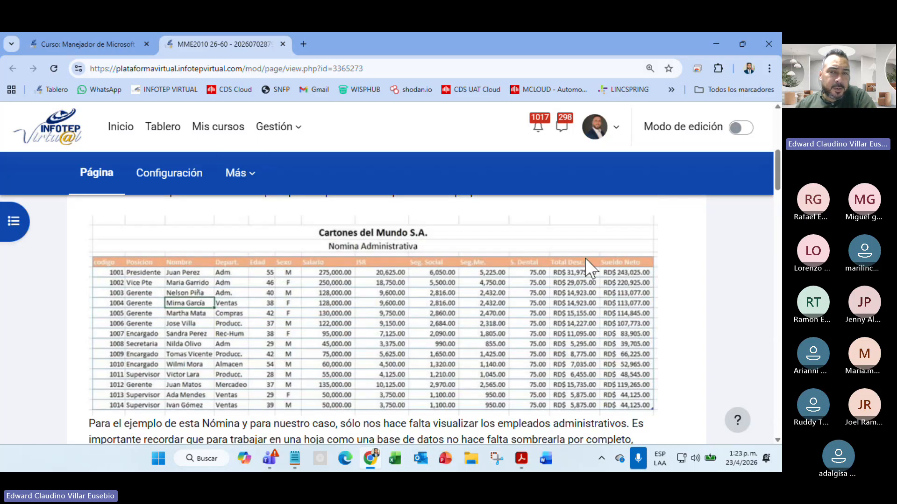
pyautogui.scroll(-8, 575, 285)
pyautogui.scroll(4, 567, 285)
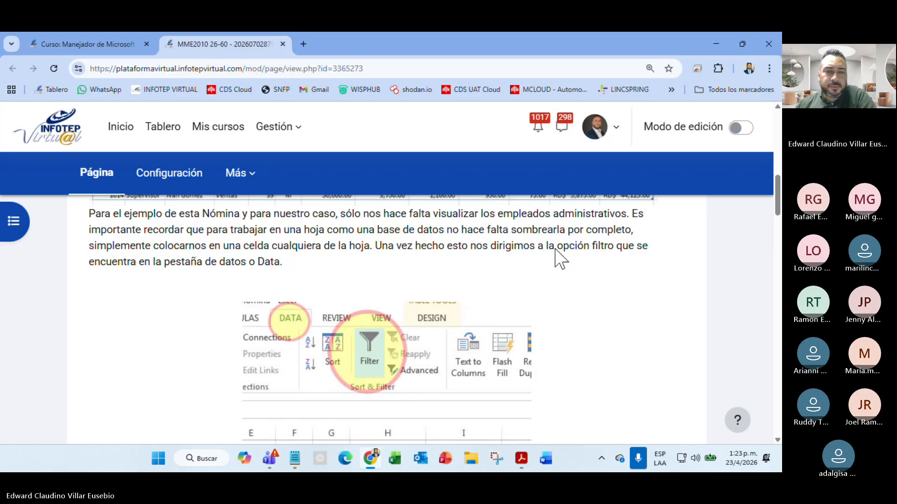
pyautogui.scroll(-4, 558, 259)
pyautogui.scroll(4, 556, 254)
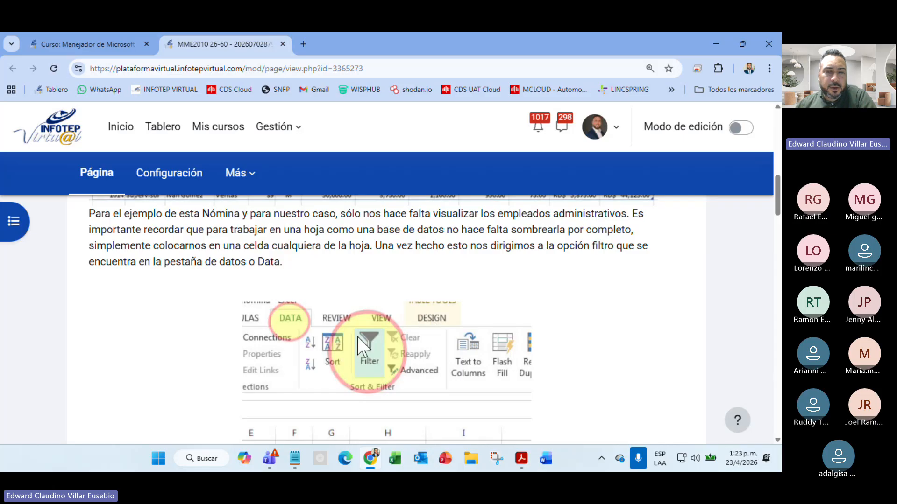
pyautogui.scroll(-4, 377, 354)
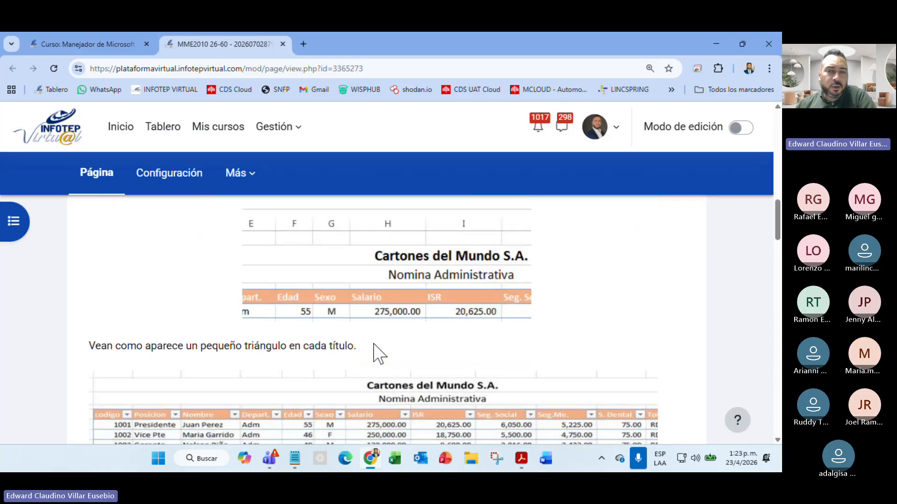
pyautogui.scroll(1, 121, 437)
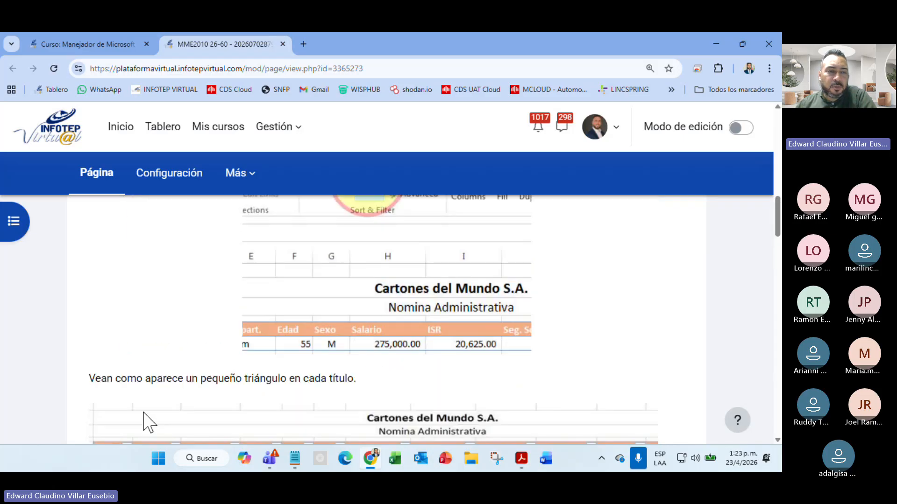
pyautogui.scroll(-4, 144, 414)
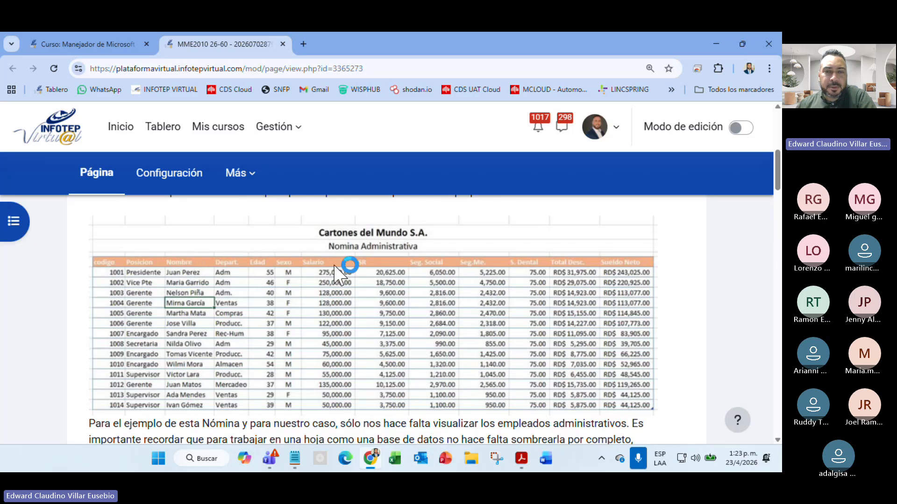
# - Review the table with filter arrows and the images on clearing Select All and filtering only Adm
pyautogui.scroll(-10, 654, 266)
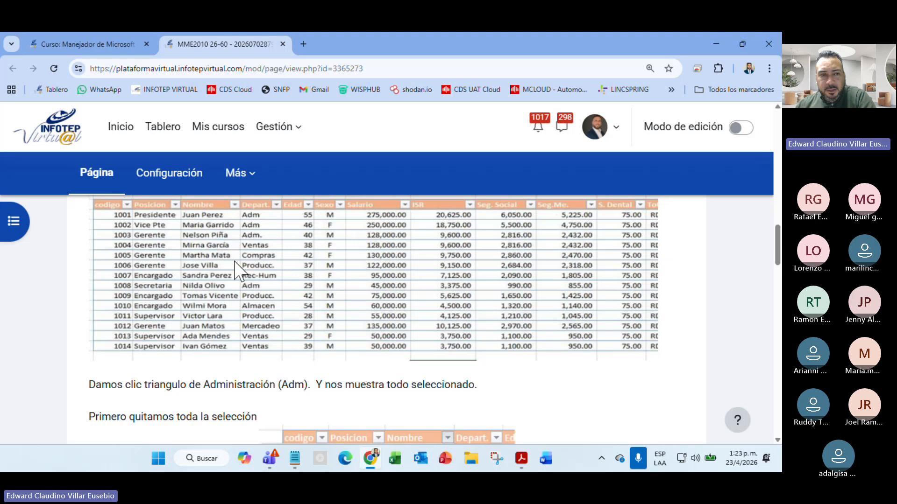
pyautogui.scroll(-1, 220, 261)
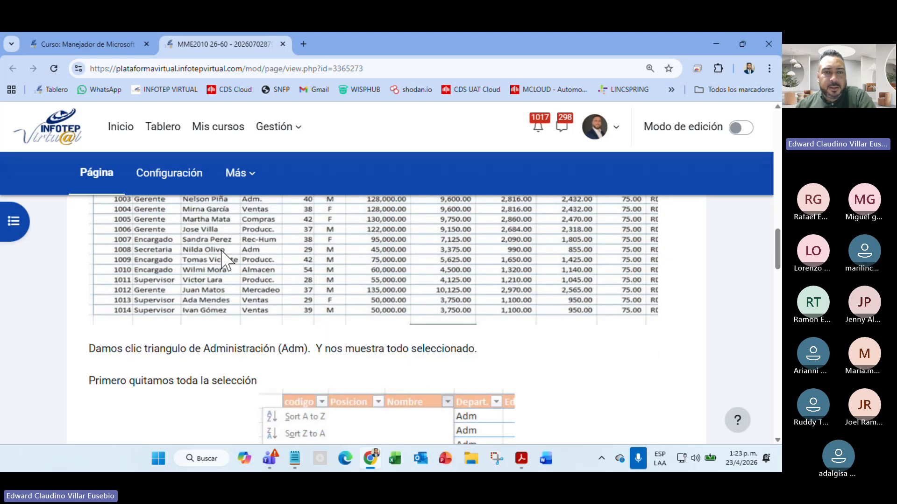
pyautogui.scroll(-5, 222, 257)
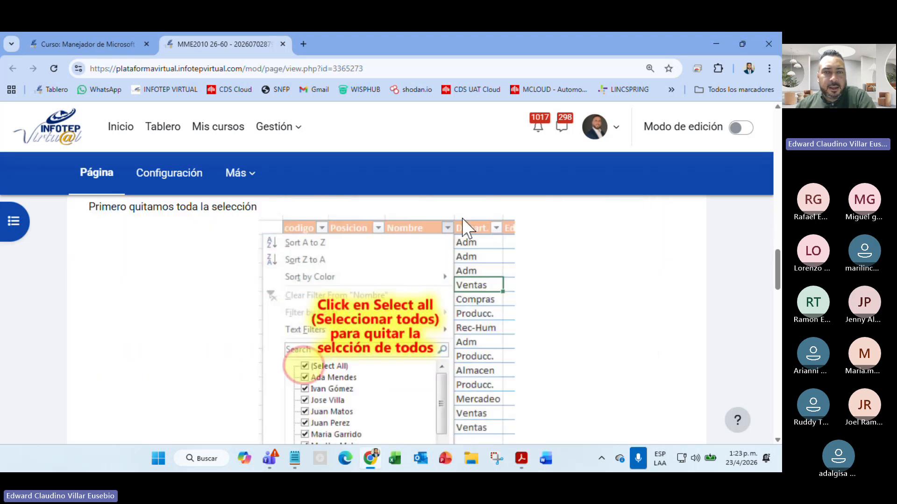
pyautogui.scroll(-6, 443, 237)
pyautogui.scroll(-7, 442, 237)
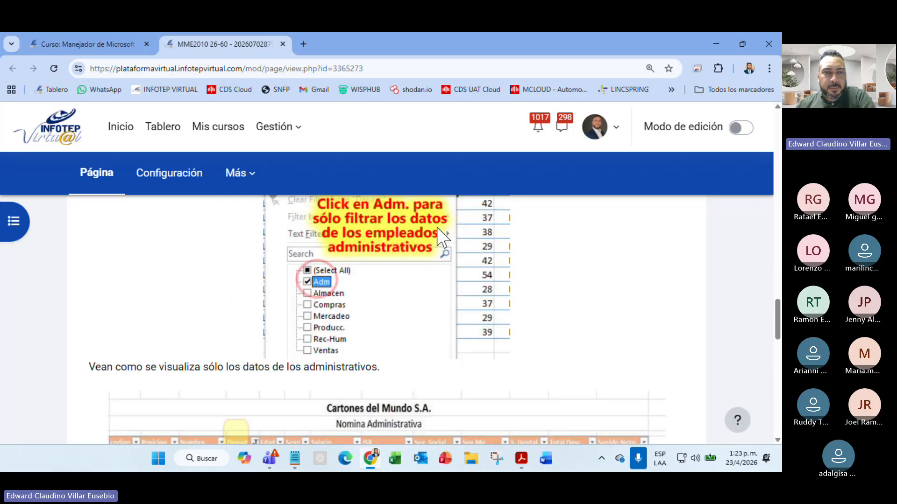
pyautogui.scroll(7, 411, 365)
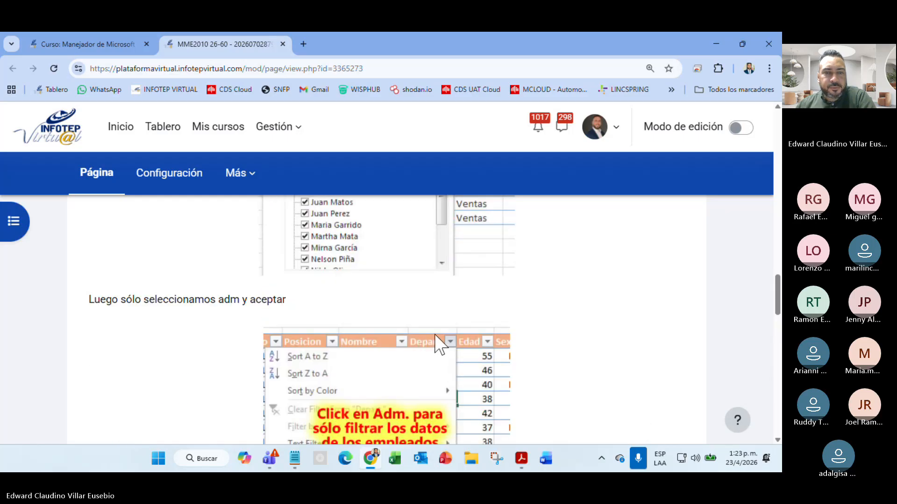
pyautogui.scroll(-6, 423, 336)
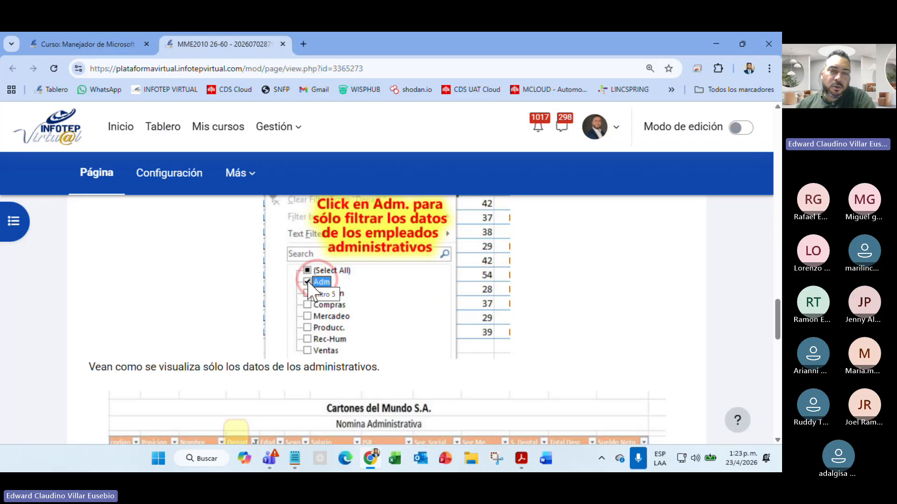
pyautogui.scroll(4, 308, 282)
pyautogui.scroll(-4, 308, 282)
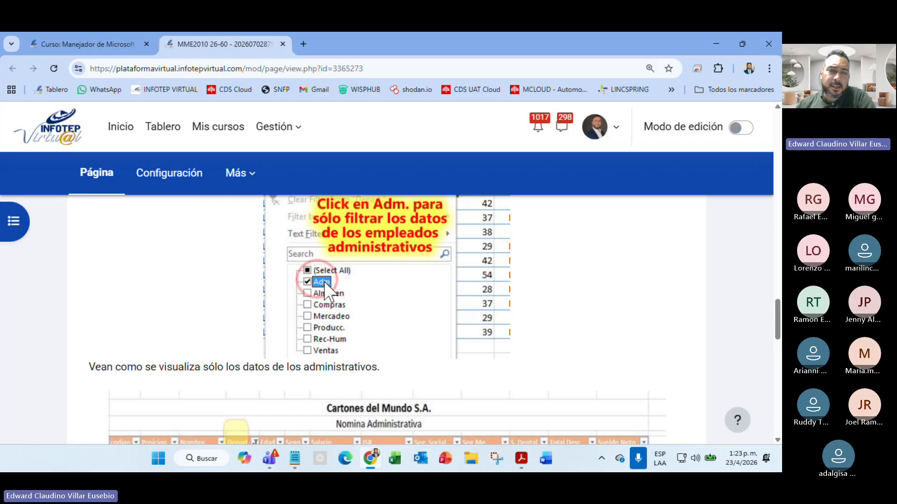
# - Review how to show all data again and examine the table filtered by Adm with the page enlarged
pyautogui.scroll(-6, 345, 299)
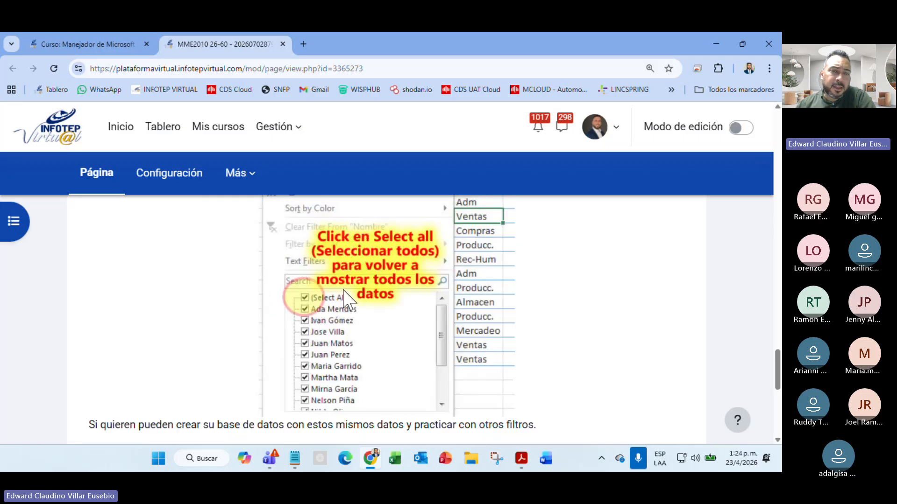
pyautogui.scroll(5, 343, 299)
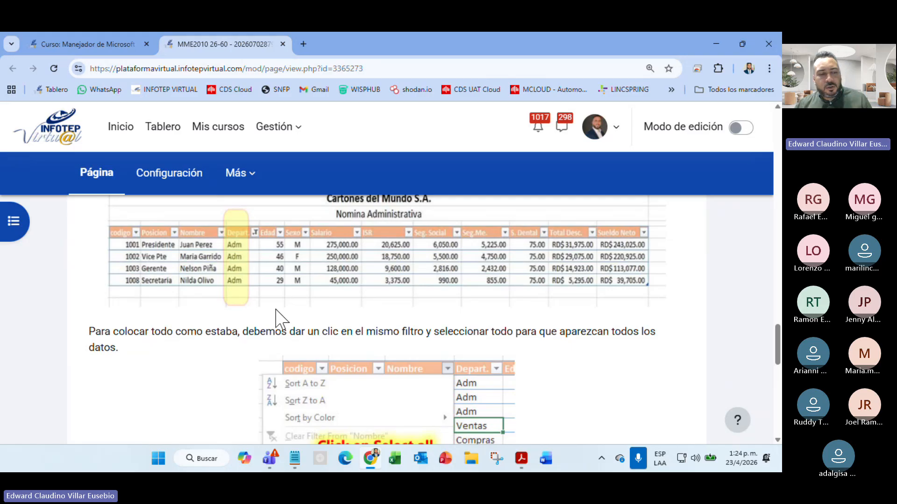
pyautogui.hotkey('ctrl', '+')
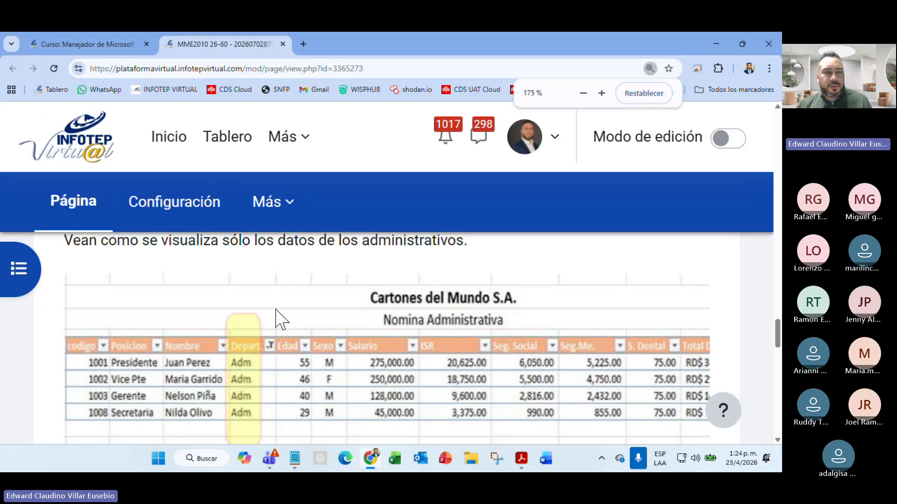
pyautogui.hotkey('ctrl', '-')
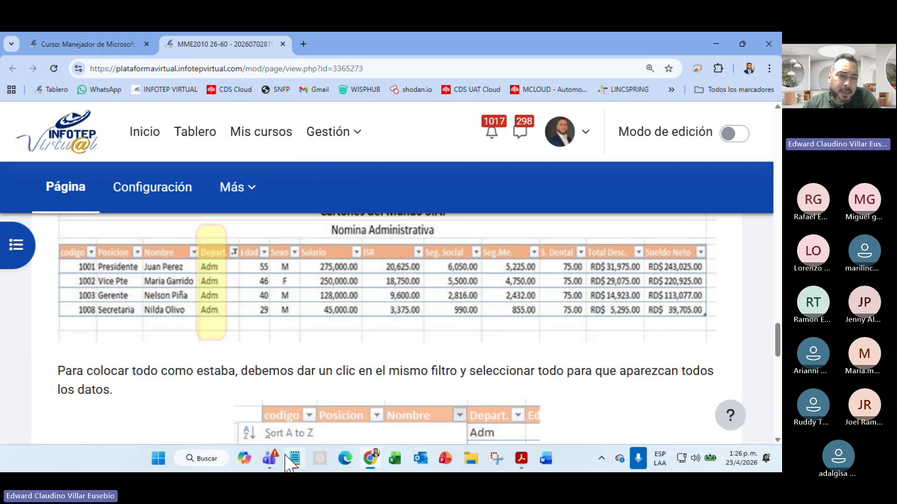
# - Switch to the Teams meeting window to check the meeting chat and participants list, and return to the filters page
pyautogui.moveTo(266, 443)
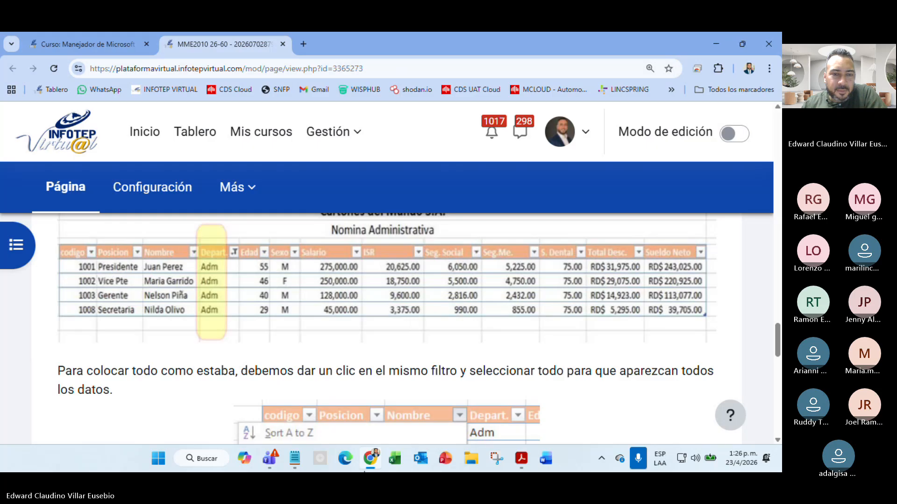
pyautogui.moveTo(274, 464)
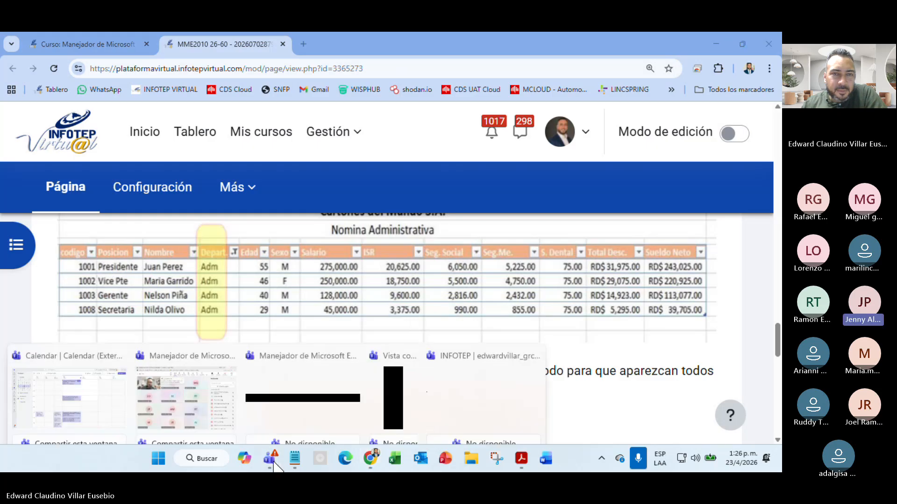
pyautogui.click(214, 411)
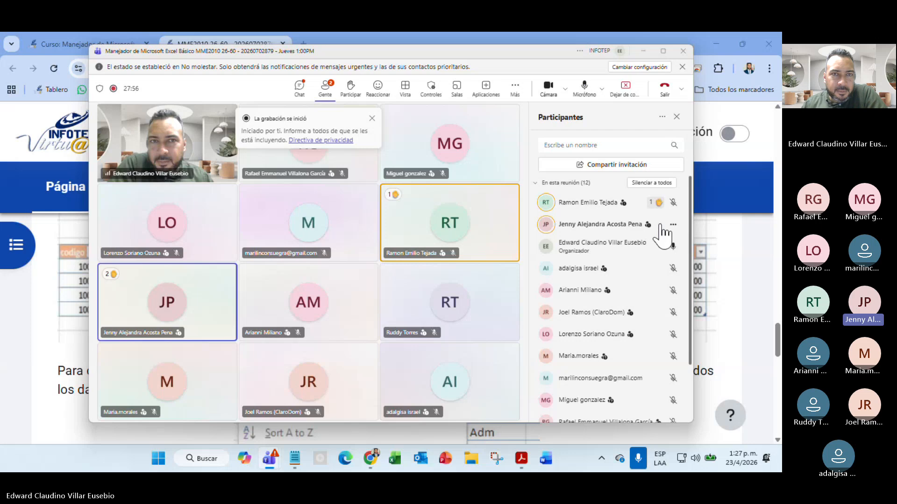
pyautogui.click(301, 93)
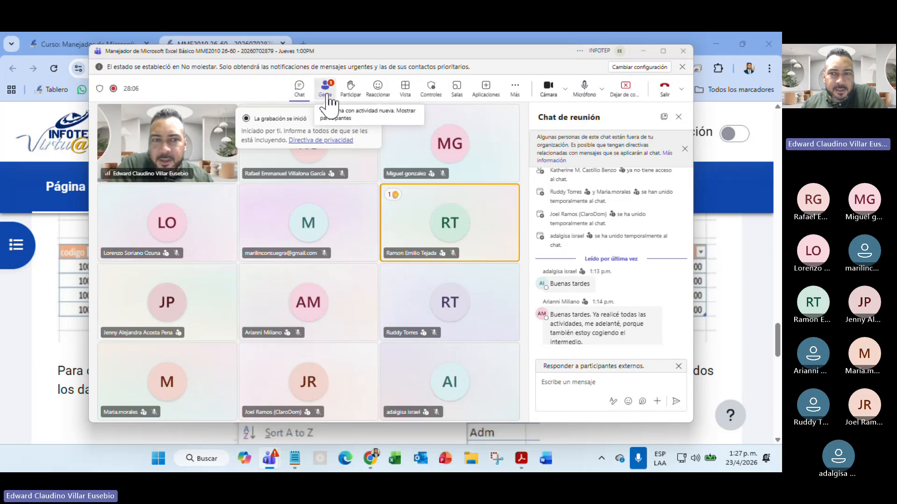
pyautogui.click(327, 93)
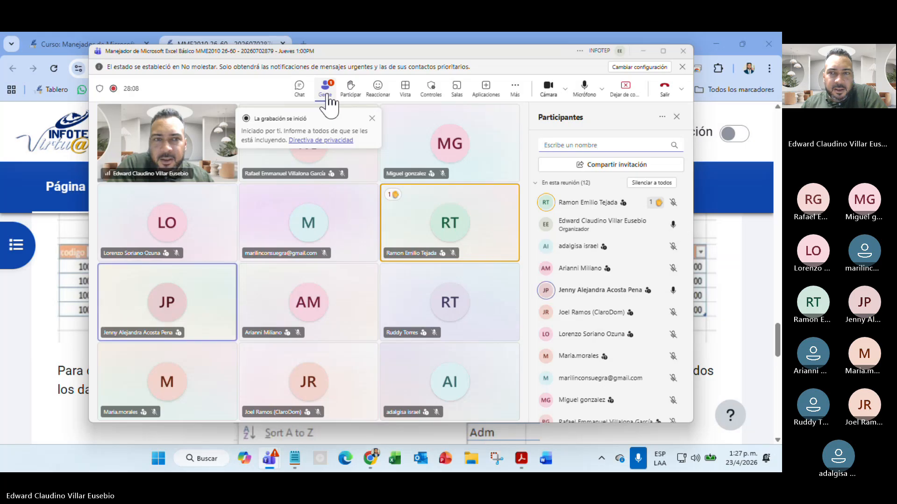
pyautogui.click(643, 51)
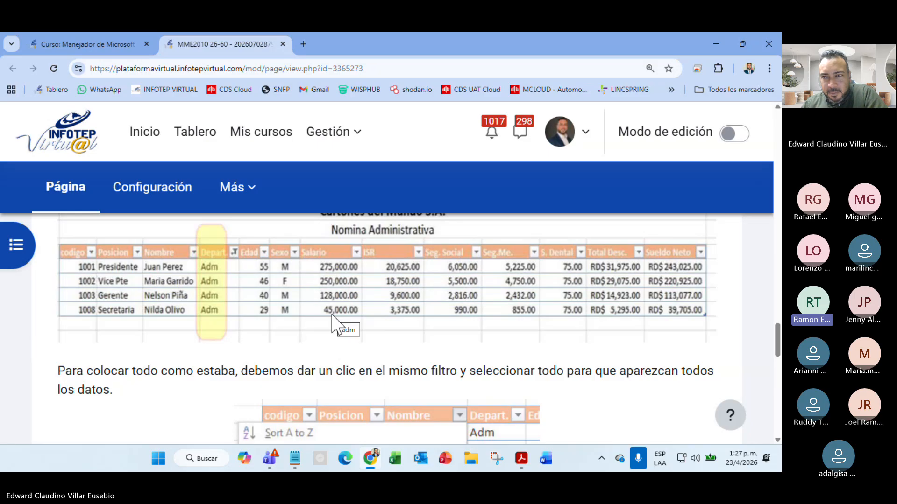
pyautogui.click(749, 173)
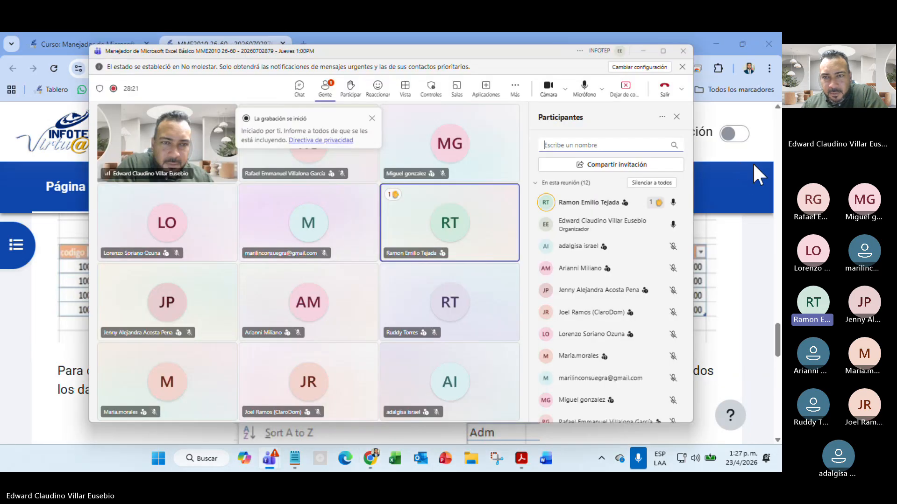
pyautogui.click(646, 55)
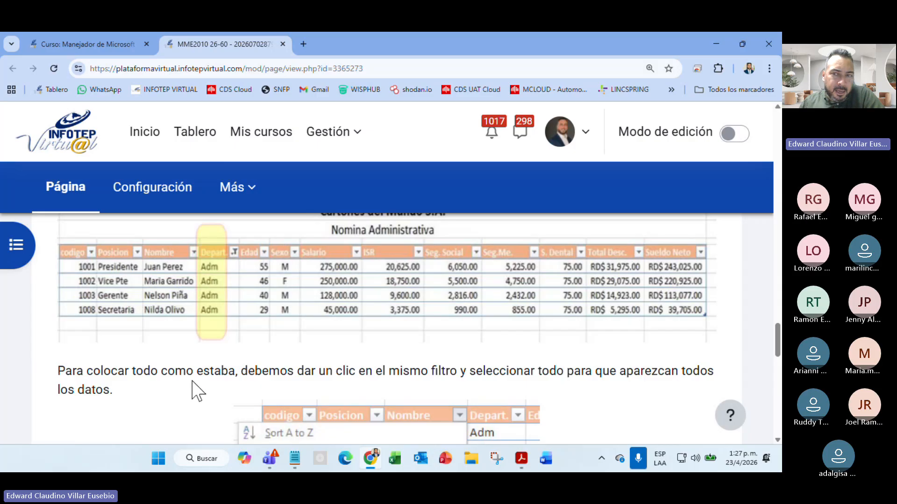
pyautogui.click(712, 166)
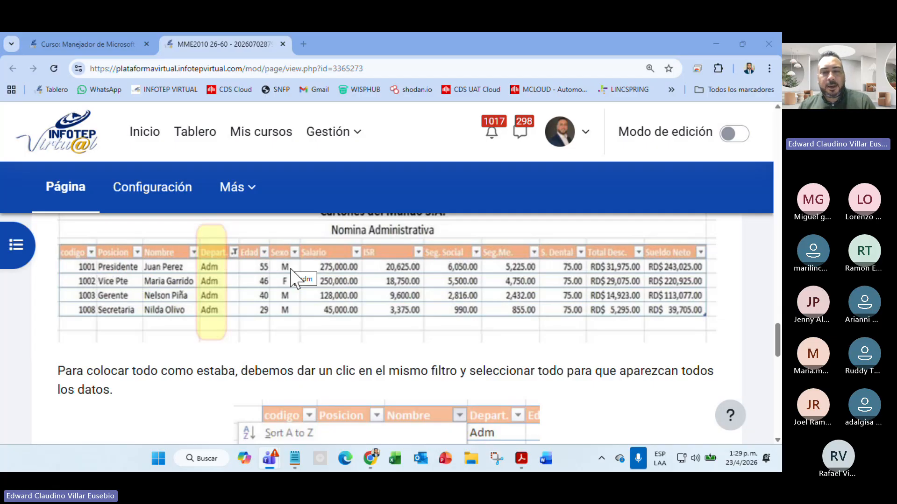
# - Skim to the end of the filters page, reset its zoom to 100% and return to its beginning
pyautogui.scroll(-10, 348, 290)
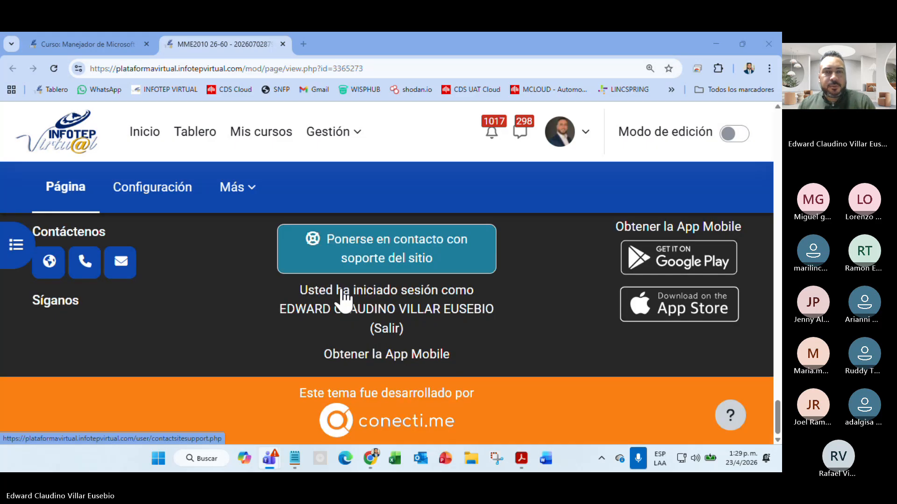
pyautogui.scroll(5, 344, 300)
pyautogui.scroll(-3, 345, 290)
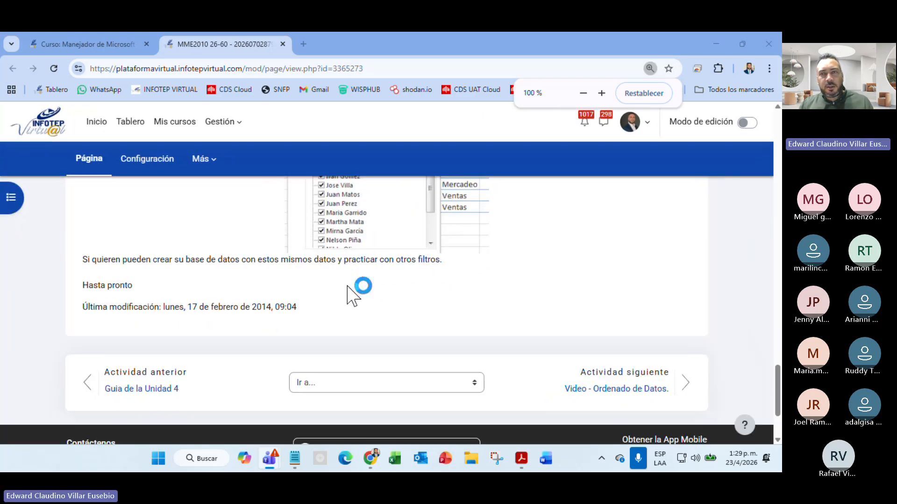
pyautogui.scroll(15, 354, 297)
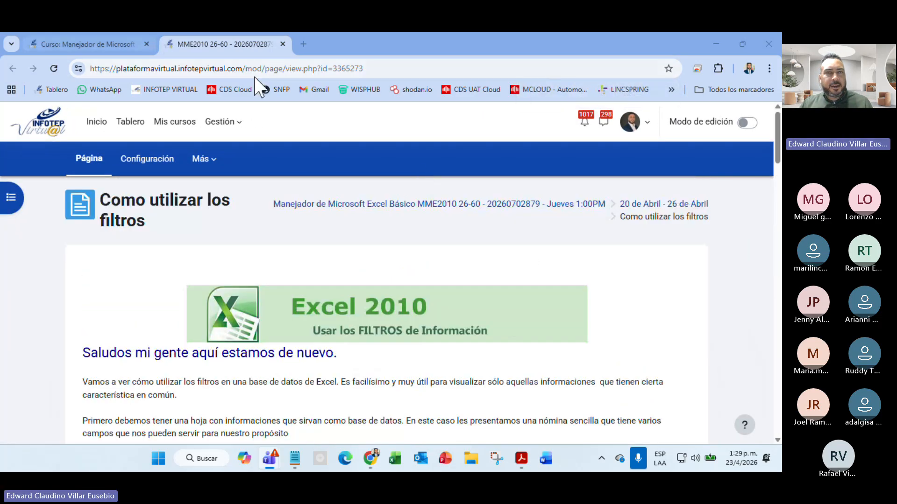
# - Close the filters page and go to the unit 4 practice activity in the course page
pyautogui.click(282, 43)
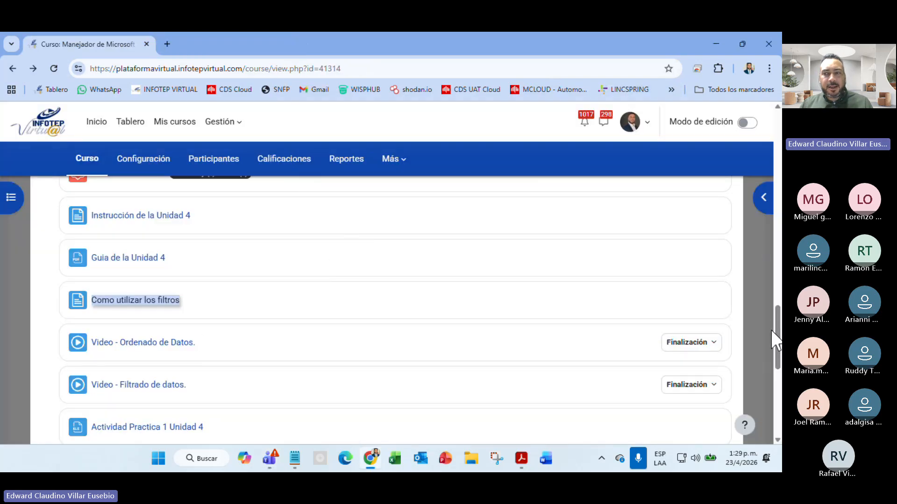
pyautogui.moveTo(777, 331); pyautogui.dragTo(778, 344)
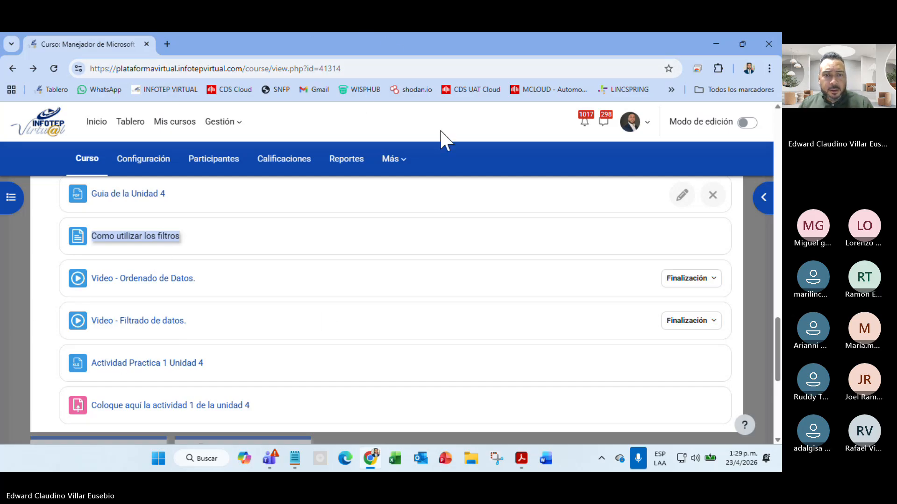
# - Switch to the Teams meeting, lower the participant's raised hand and return to the course page
pyautogui.moveTo(304, 456)
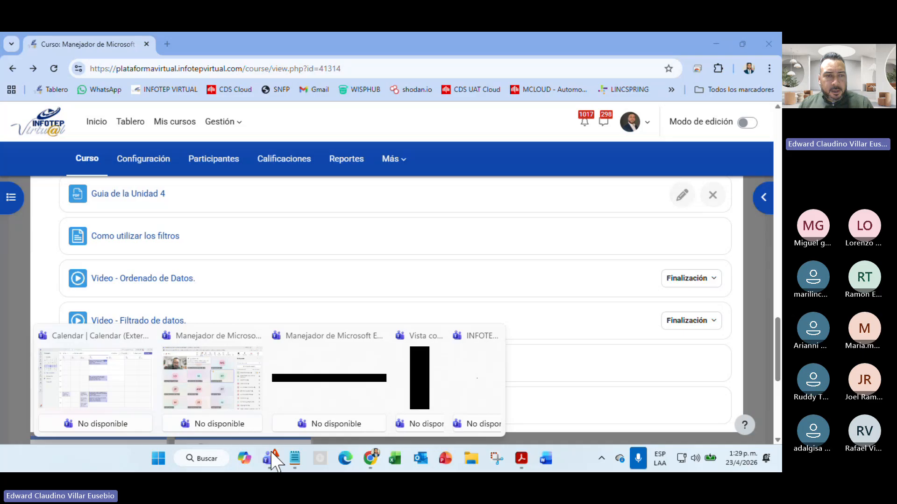
pyautogui.click(216, 362)
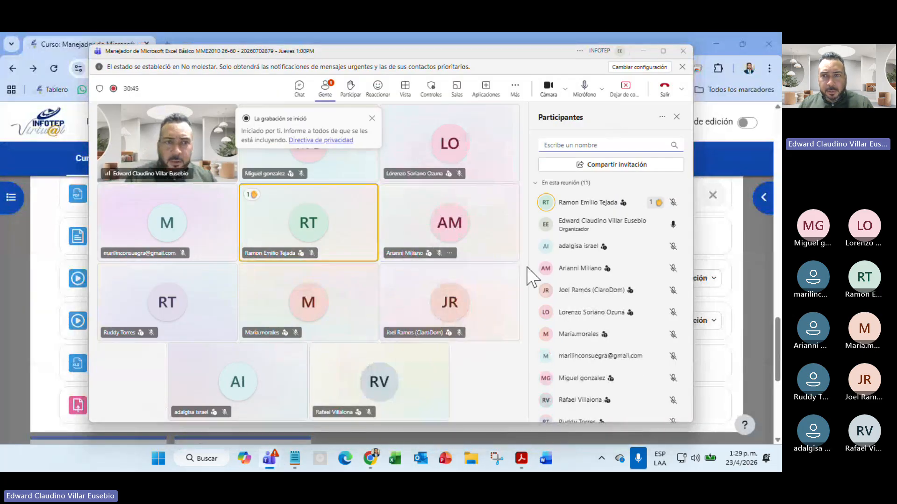
pyautogui.click(673, 202)
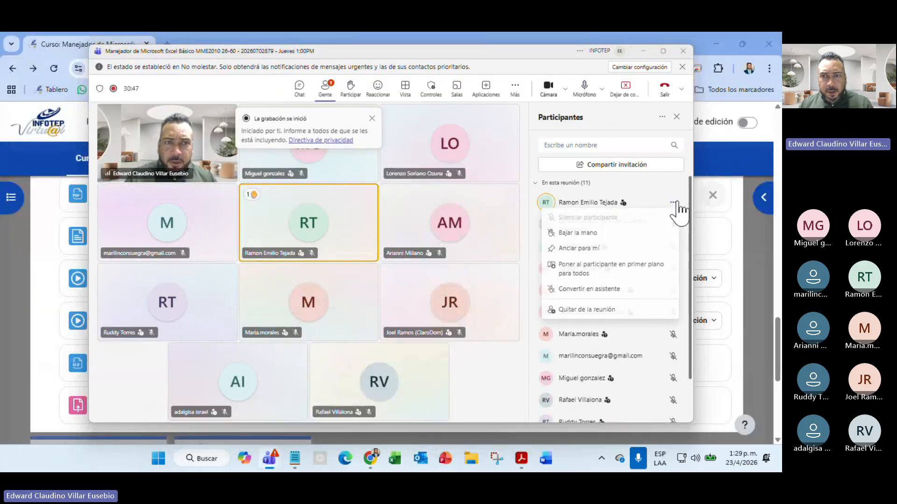
pyautogui.click(584, 236)
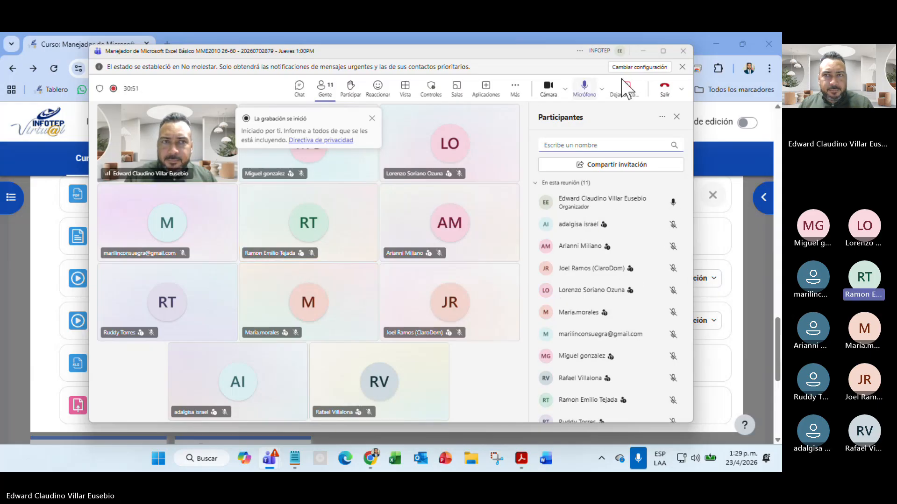
pyautogui.click(641, 55)
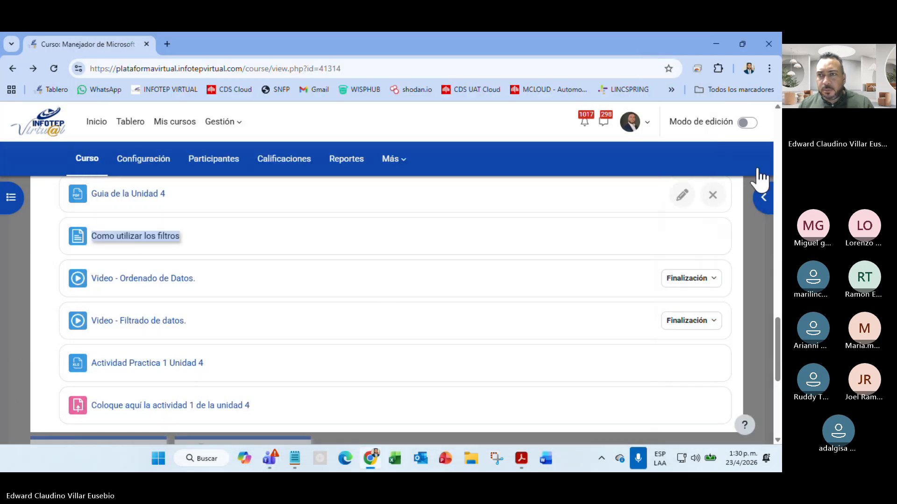
# - Check the full participants list in the Teams meeting again and go back to the course page
pyautogui.hotkey('alt', 'Tab')
pyautogui.scroll(-1, 592, 307)
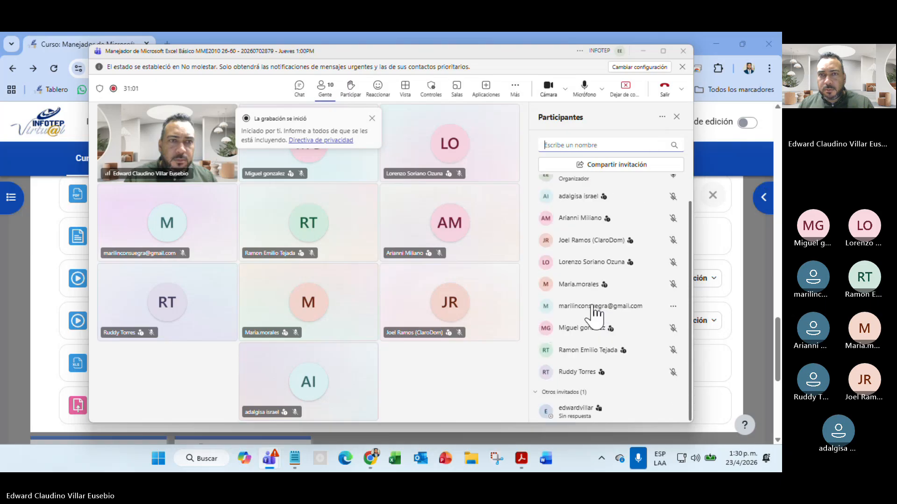
pyautogui.scroll(1, 593, 309)
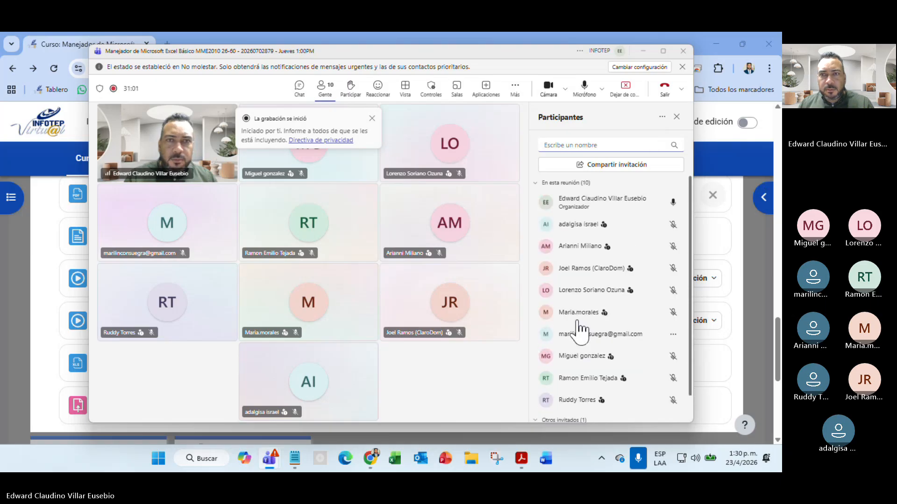
pyautogui.click(642, 51)
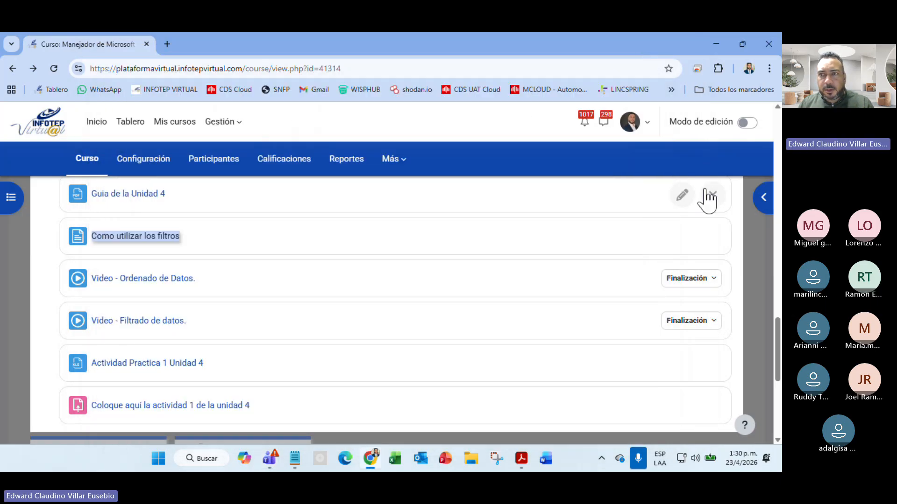
pyautogui.click(712, 167)
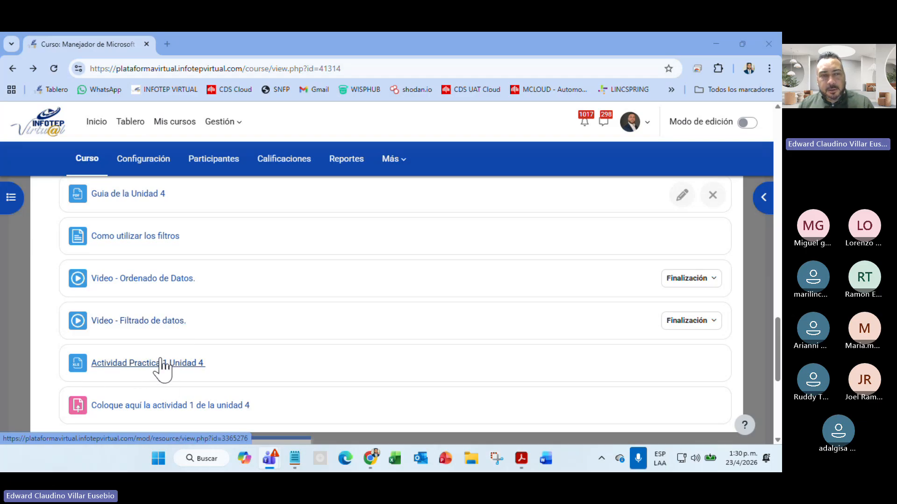
# - Download the Actividad Practica 1 Unidad 4 file and open it in Excel with the window maximized
pyautogui.click(135, 364)
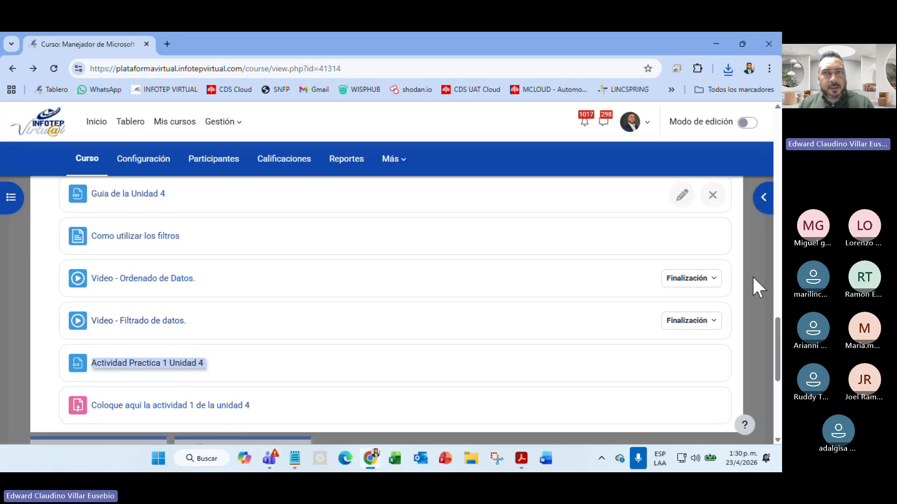
pyautogui.click(603, 112)
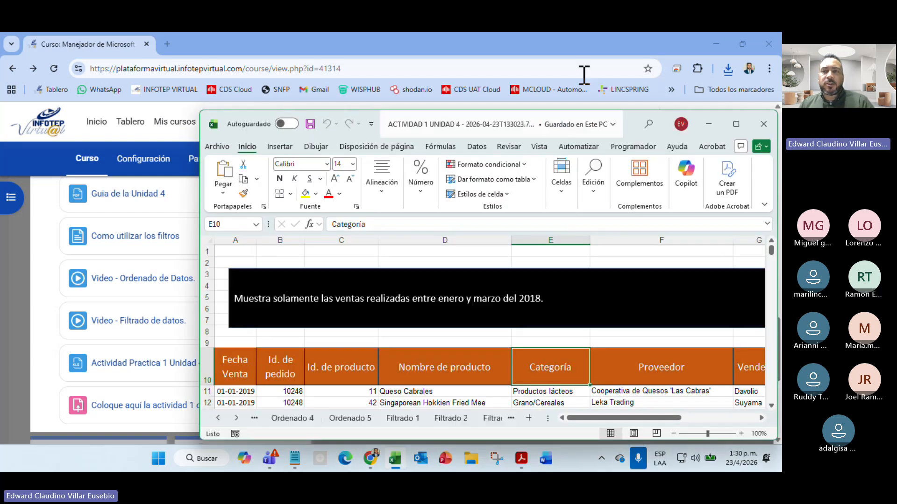
pyautogui.click(728, 127)
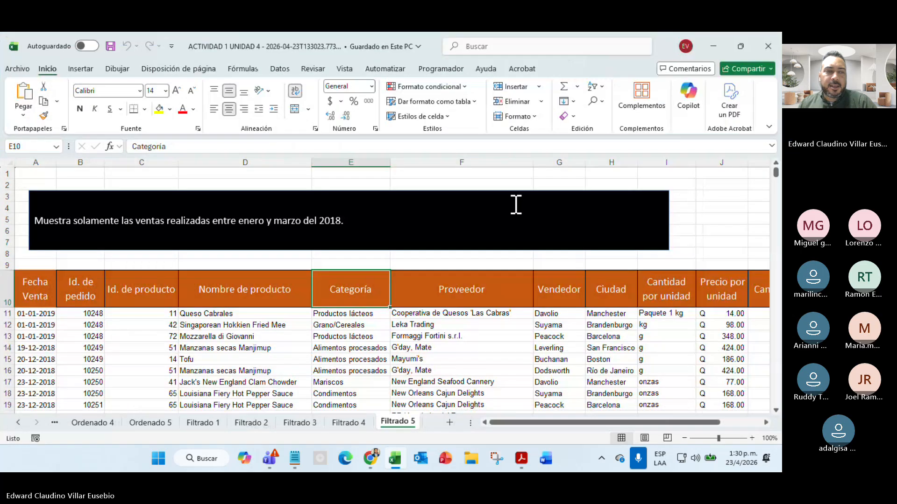
# - Look through the workbook's Ordenado and Filtrado sheet names from the first to the last
pyautogui.click(18, 422)
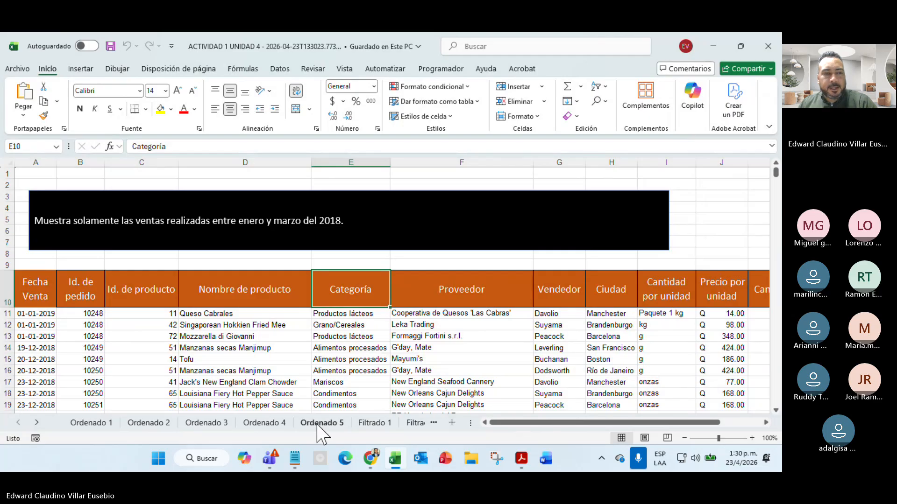
pyautogui.click(37, 423)
pyautogui.click(36, 422)
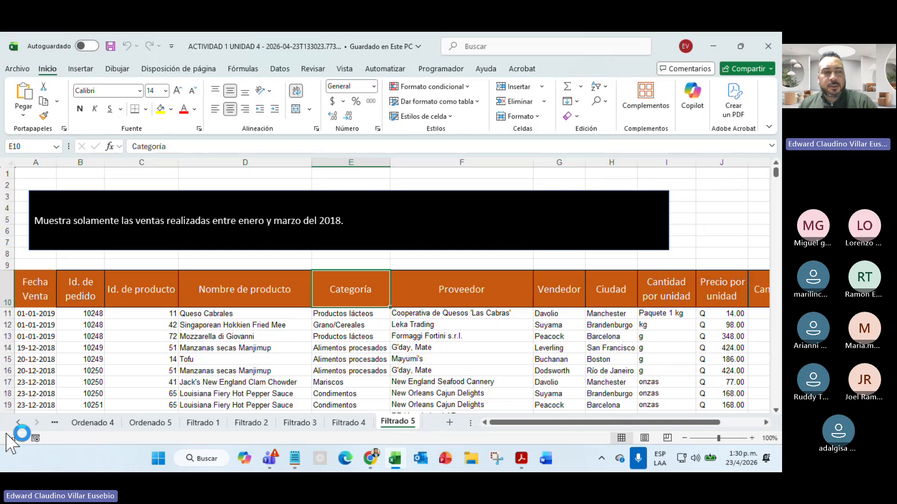
pyautogui.click(18, 422)
pyautogui.click(17, 422)
pyautogui.click(18, 422)
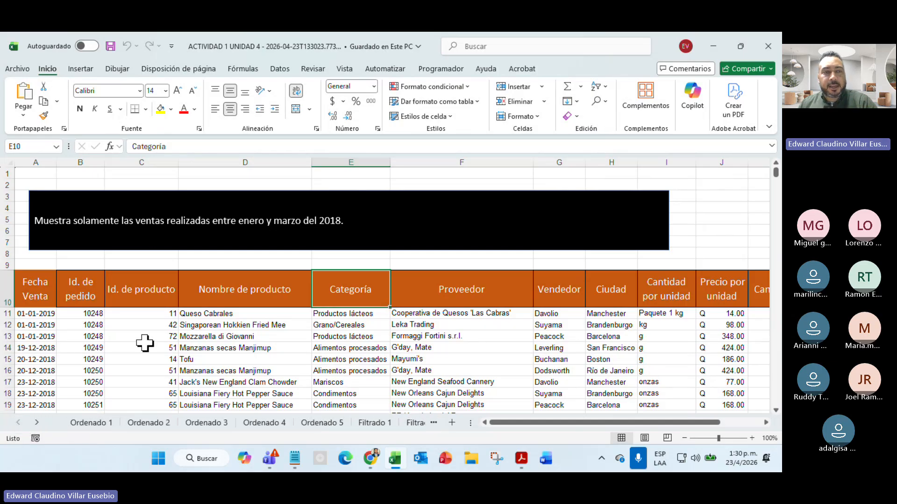
# - Open the Ordenado 1 sheet and examine its instruction on sorting the database by category in ascending order
pyautogui.click(96, 424)
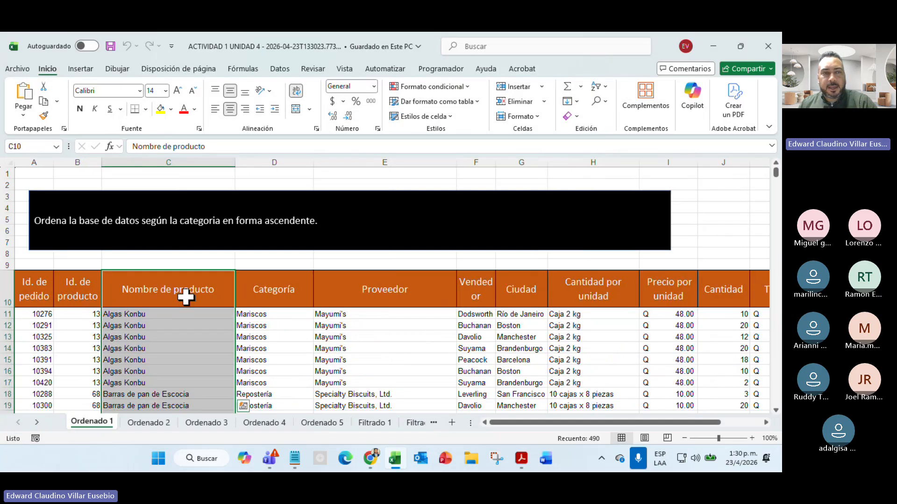
pyautogui.click(88, 206)
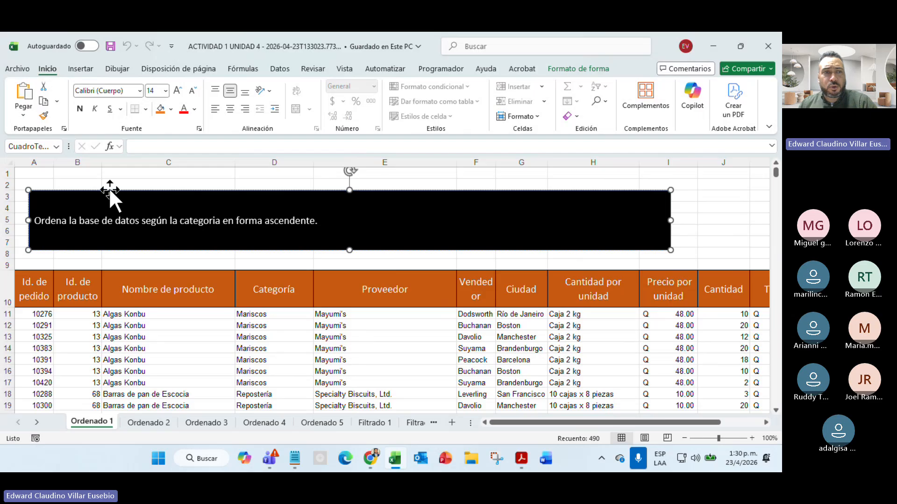
pyautogui.click(420, 114)
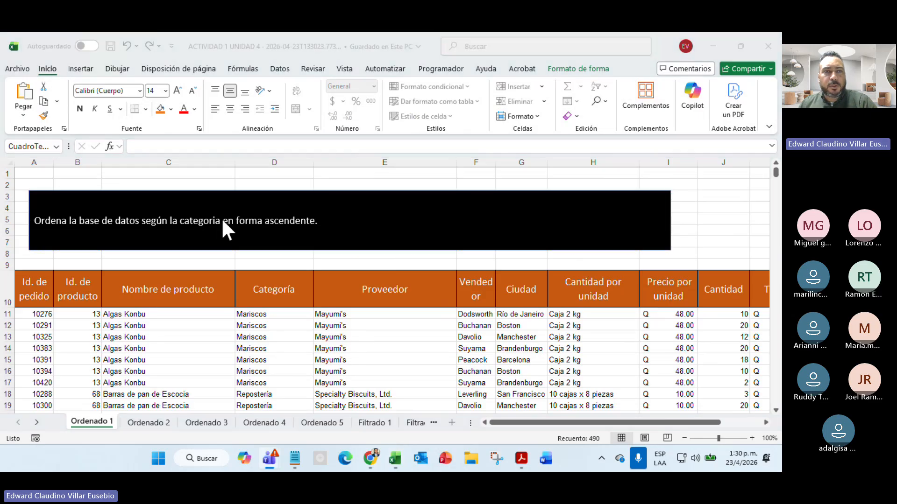
pyautogui.click(198, 288)
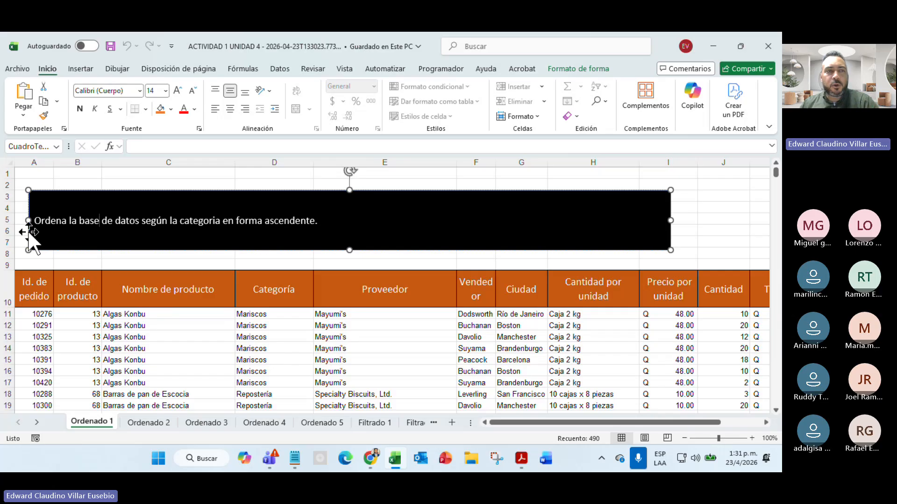
# - Select all the Categoría values from D11 to the last data row and return to the beginning of the sheet
pyautogui.click(253, 312)
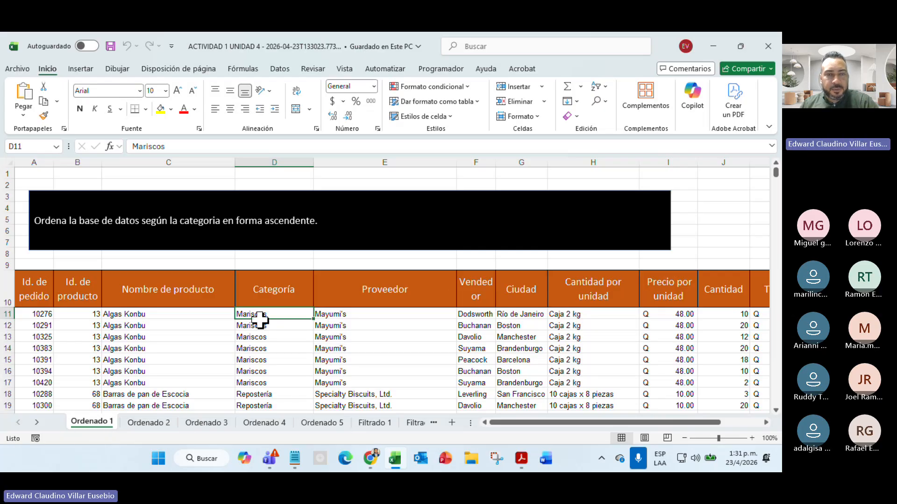
pyautogui.moveTo(261, 315)
pyautogui.mouseDown()
pyautogui.moveTo(258, 365)
pyautogui.moveTo(266, 315)
pyautogui.mouseUp()
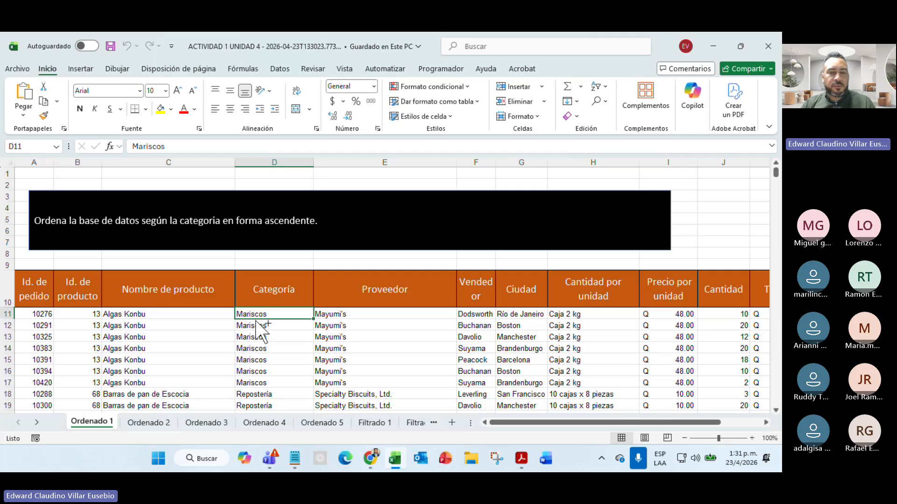
pyautogui.hotkey('ctrl', 'shift', 'Down')
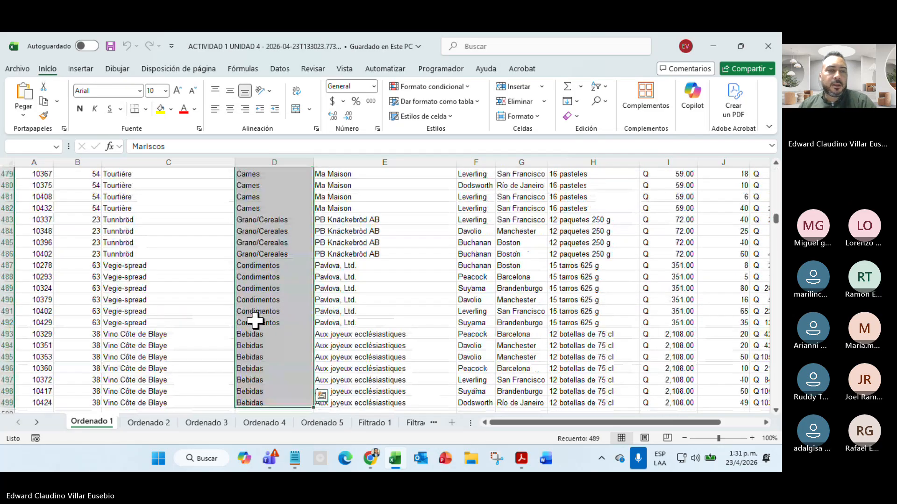
pyautogui.scroll(15, 267, 324)
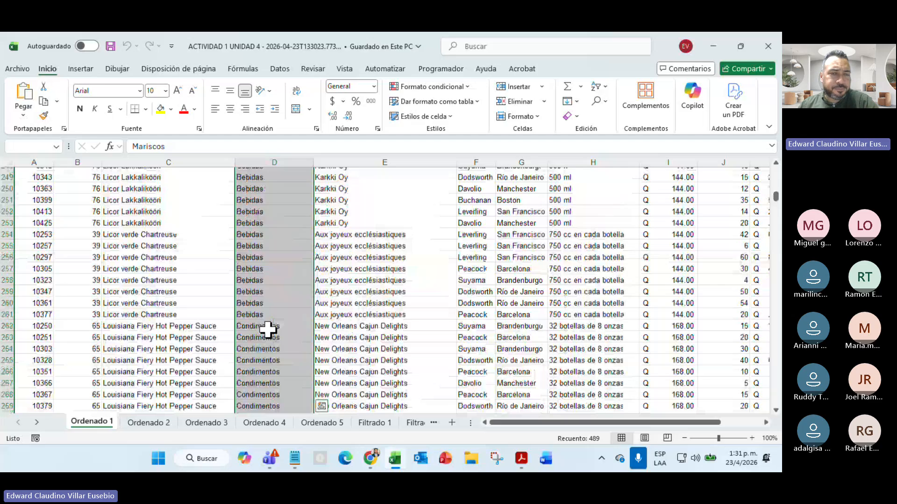
pyautogui.scroll(20, 268, 330)
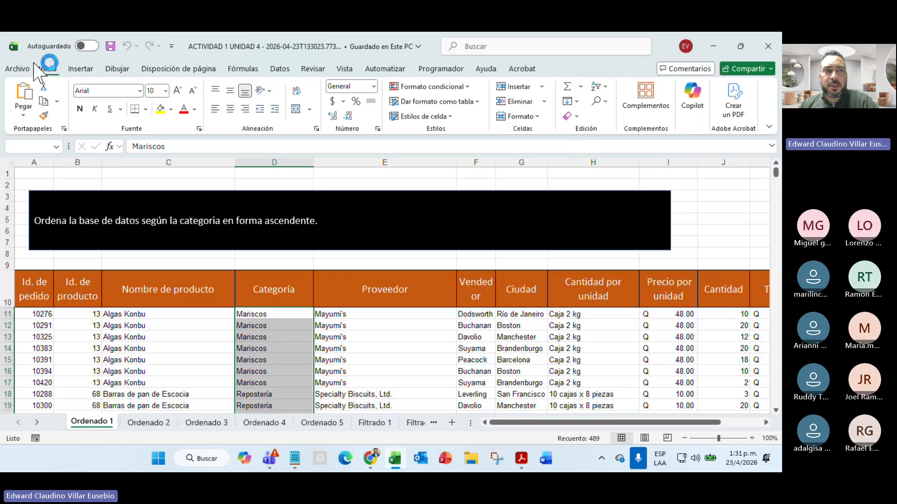
# - Review the two places in Excel where the sort and filter commands are offered, without applying any
pyautogui.click(605, 87)
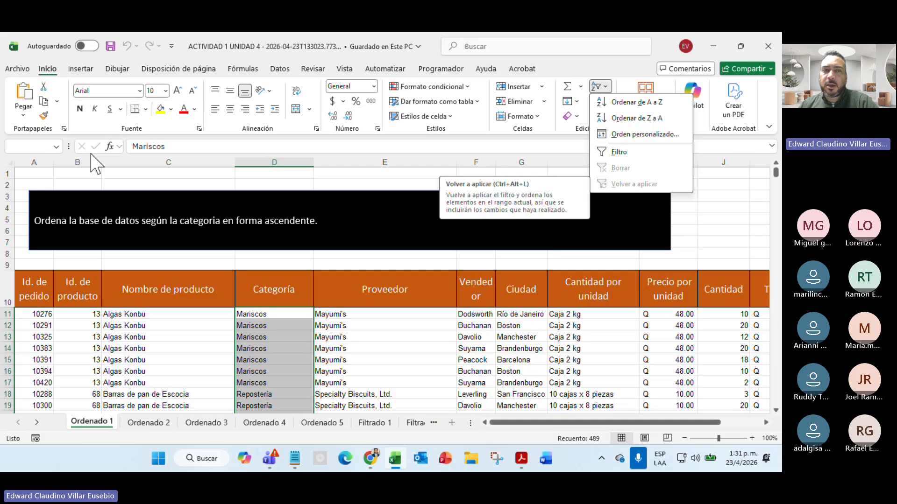
pyautogui.click(282, 71)
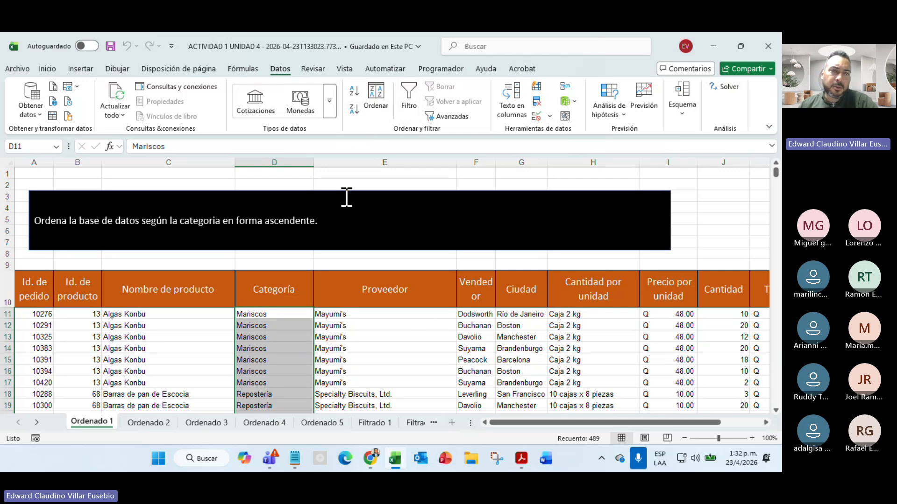
pyautogui.click(49, 69)
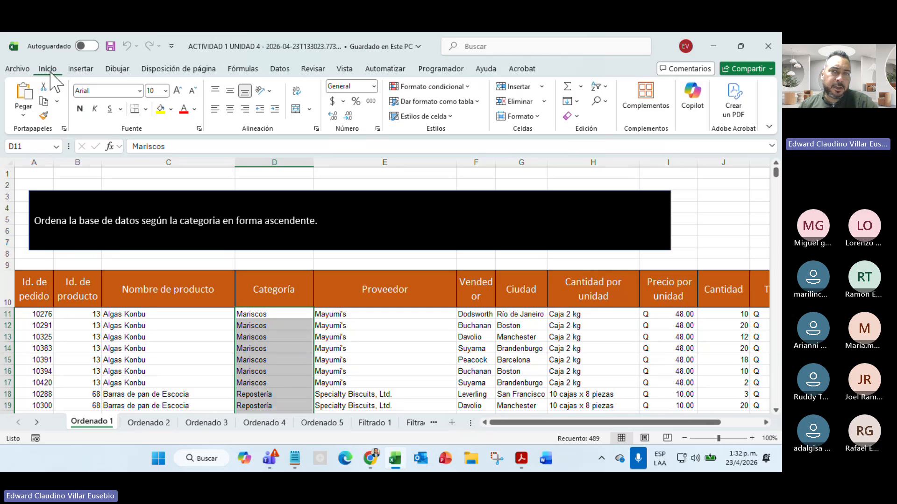
# - Sort the database by Categoría from A to Z with the selection expanded, and check the ordered rows
pyautogui.click(598, 87)
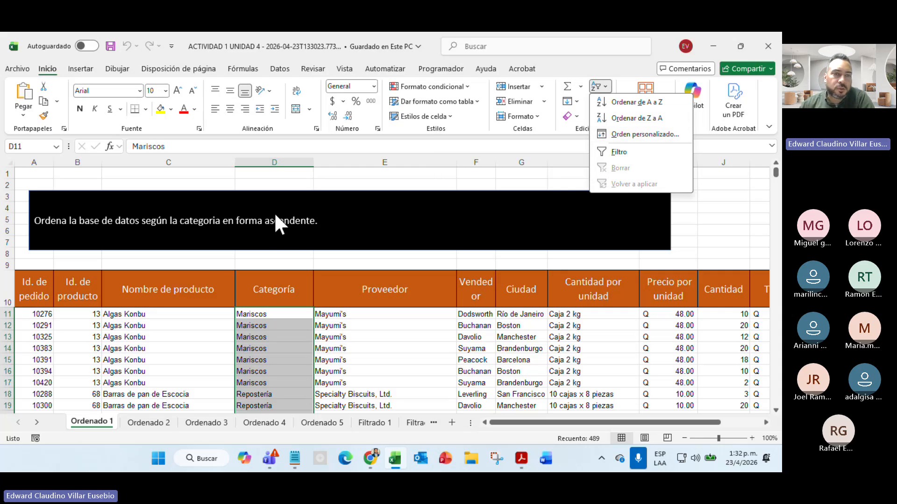
pyautogui.click(626, 105)
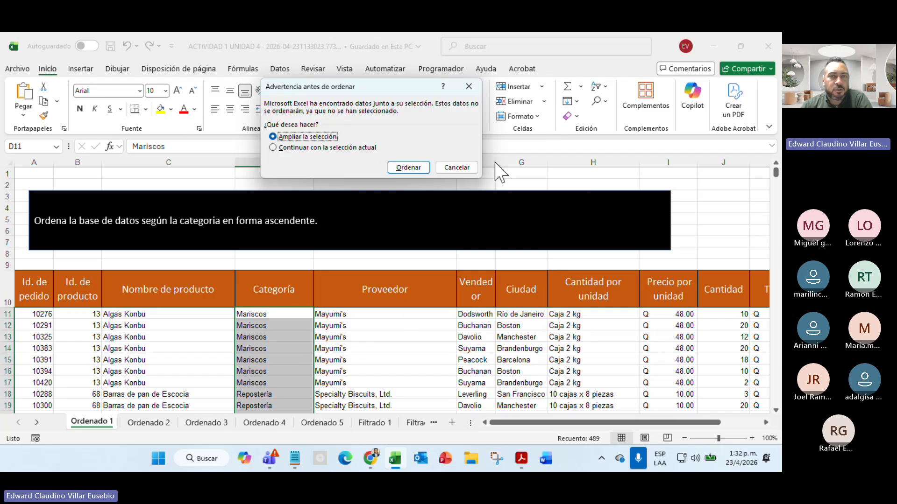
pyautogui.click(404, 167)
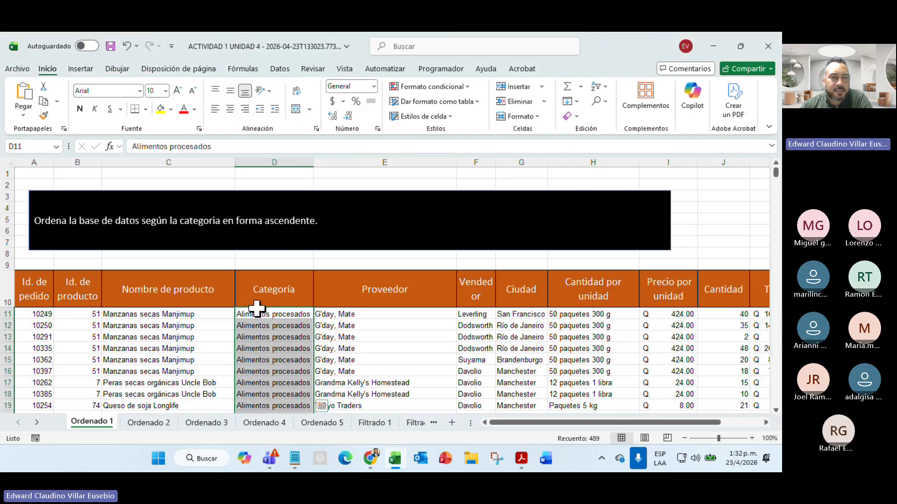
pyautogui.scroll(-20, 255, 317)
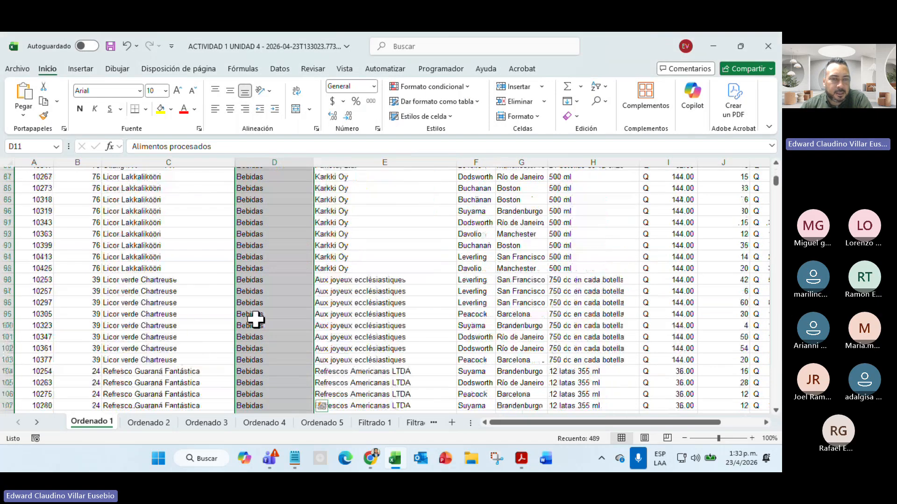
pyautogui.scroll(-20, 257, 319)
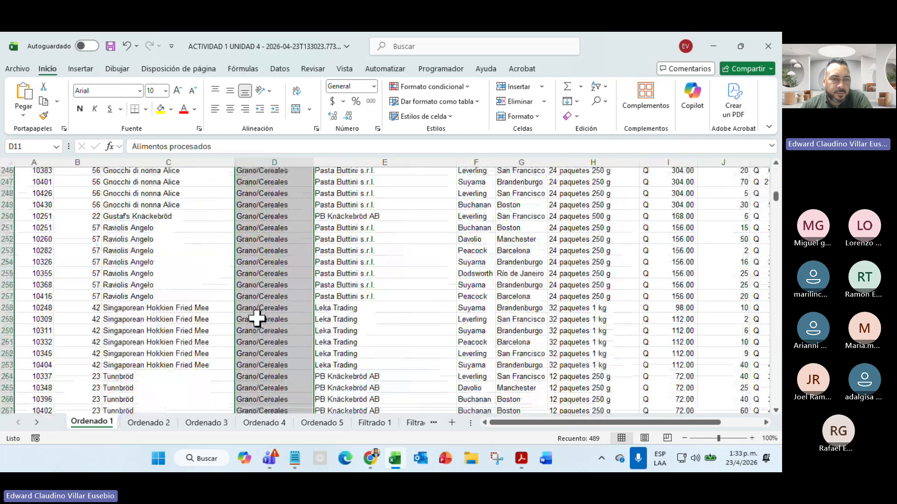
pyautogui.scroll(-20, 257, 319)
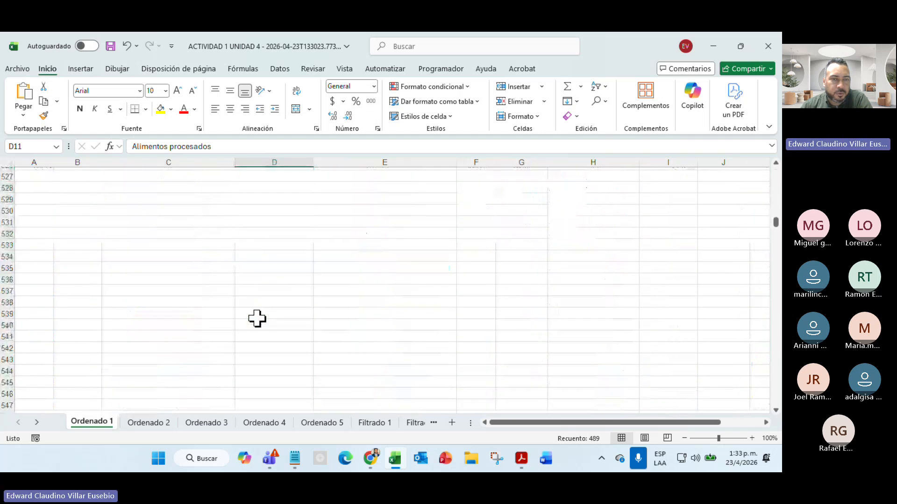
# - Open the Ordenado 2 sheet and select all the Total values from K11 to the last data row
pyautogui.scroll(20, 256, 319)
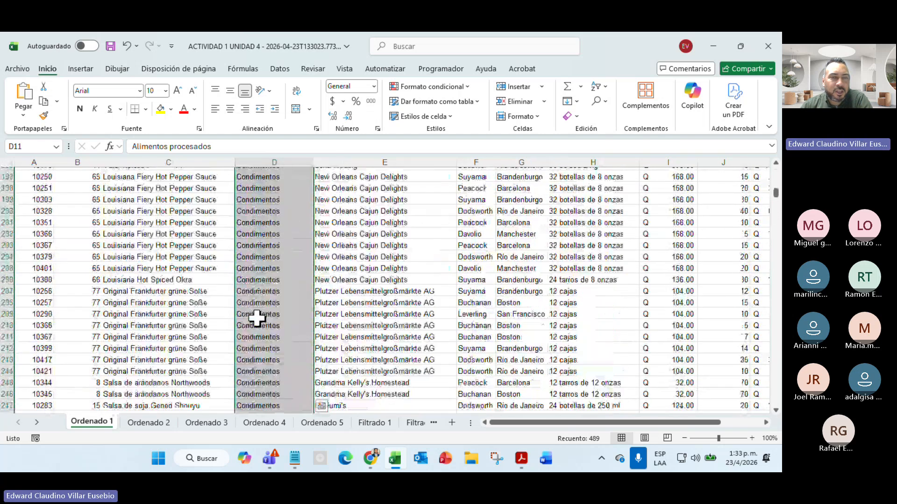
pyautogui.scroll(20, 256, 318)
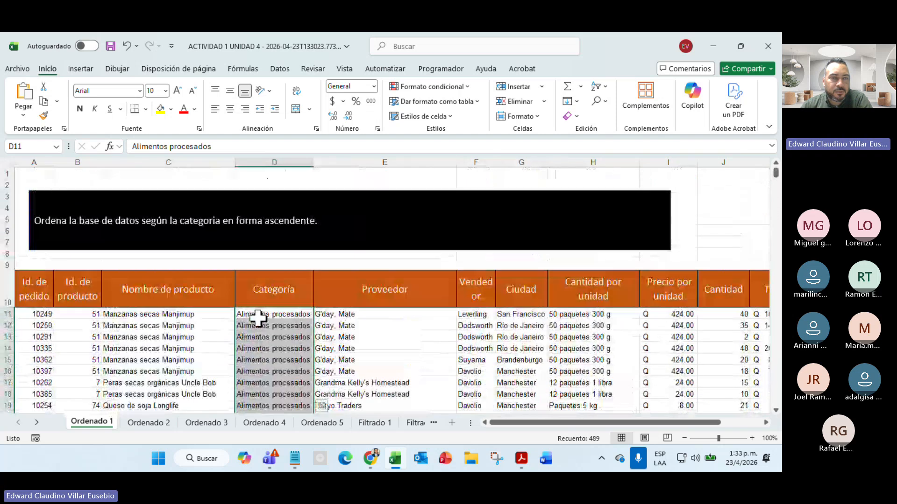
pyautogui.click(149, 423)
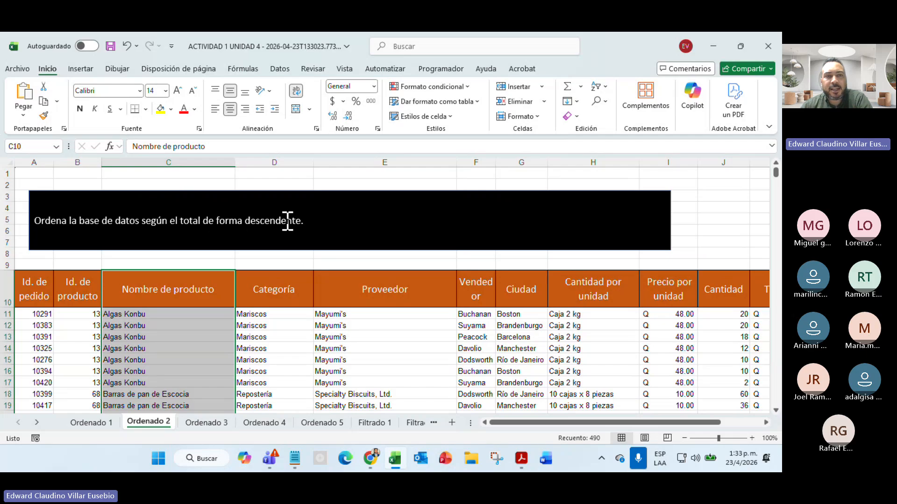
pyautogui.moveTo(588, 423); pyautogui.dragTo(627, 424)
pyautogui.click(653, 313)
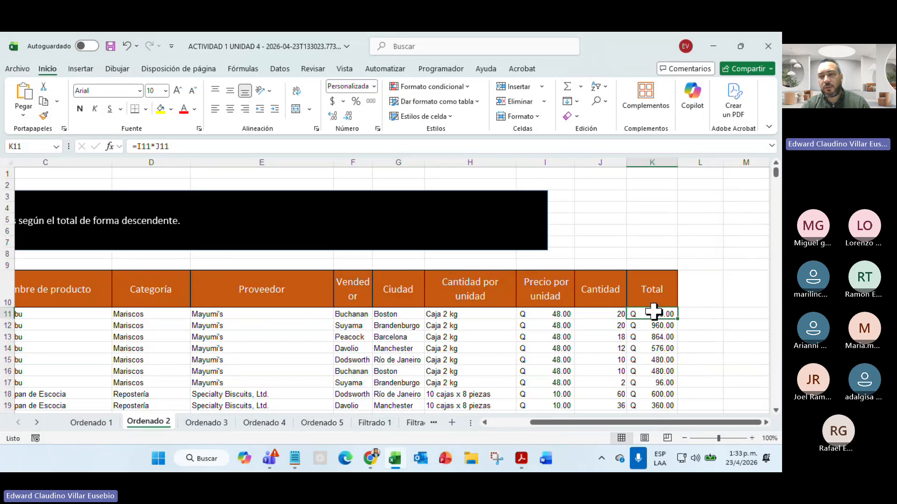
pyautogui.hotkey('ctrl', 'shift', 'Down')
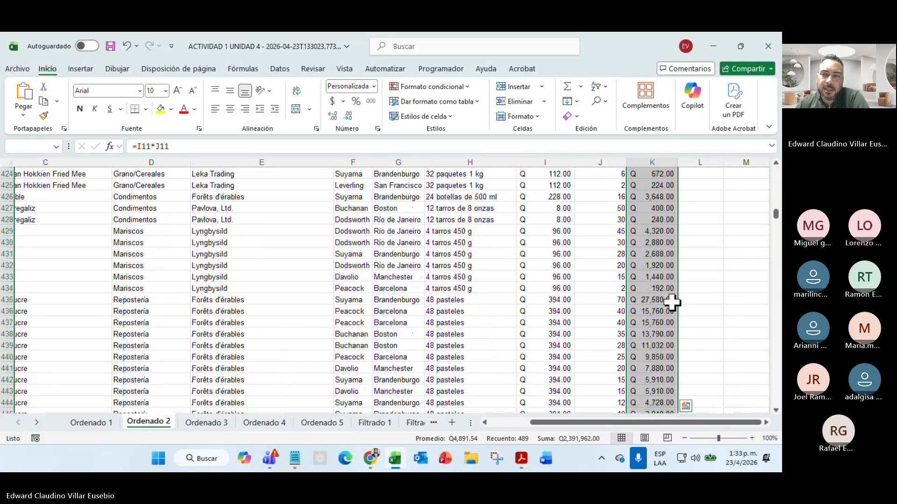
pyautogui.scroll(20, 675, 297)
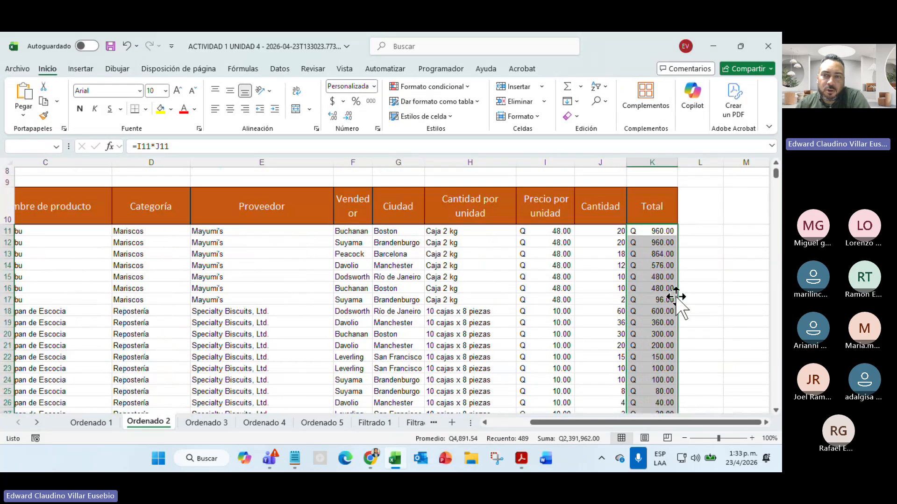
# - Sort the database by Total from largest to smallest with the selection expanded, and check the rows down to the last one
pyautogui.click(600, 86)
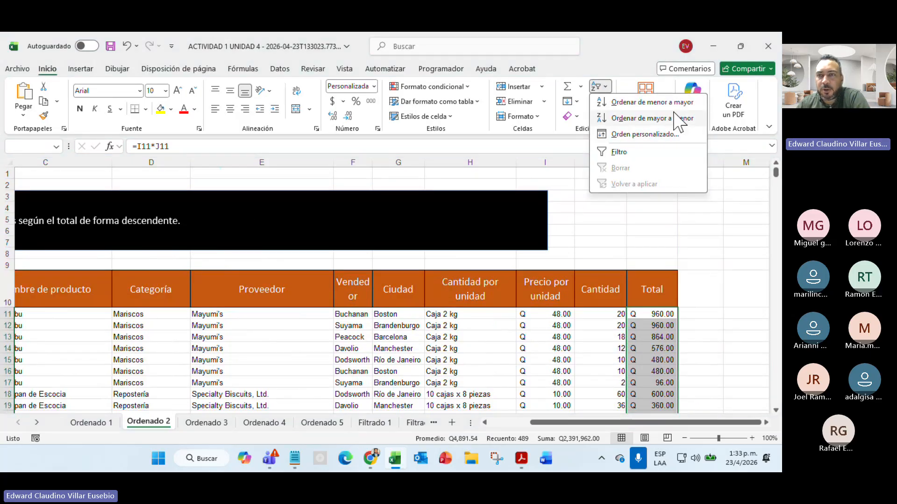
pyautogui.click(641, 119)
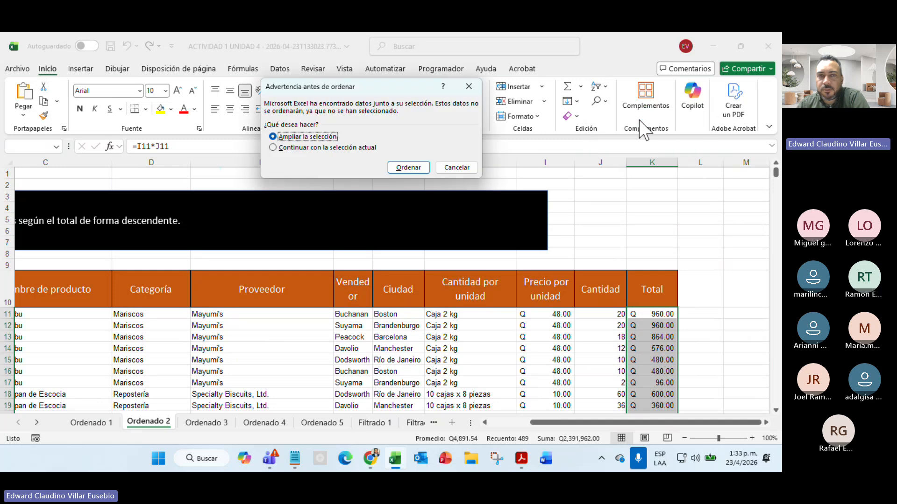
pyautogui.click(404, 167)
pyautogui.scroll(-3, 650, 314)
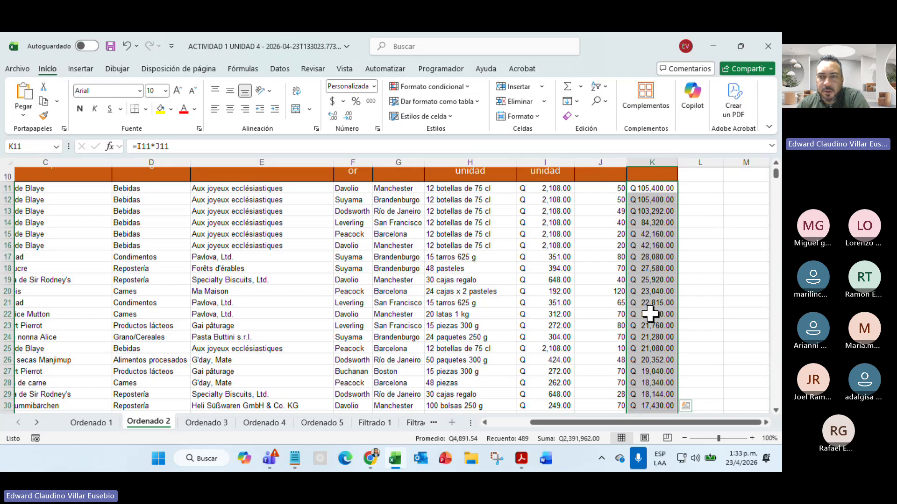
pyautogui.scroll(-20, 651, 314)
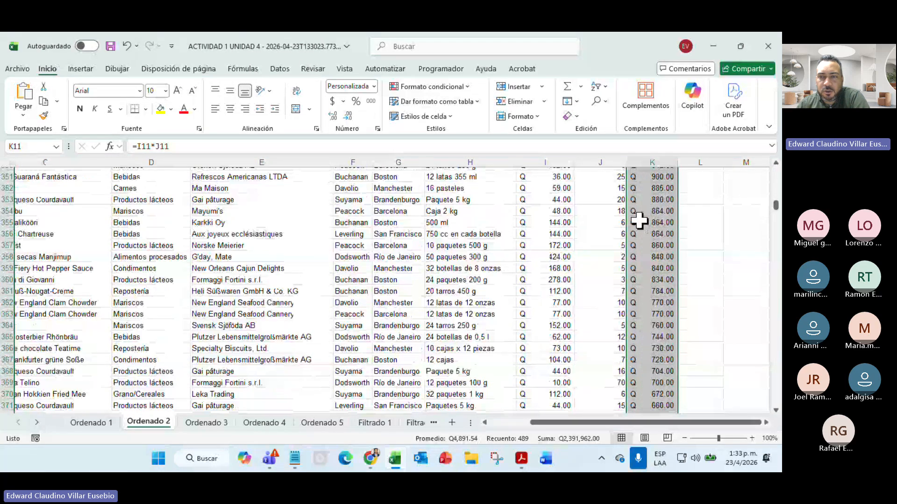
pyautogui.scroll(-20, 639, 221)
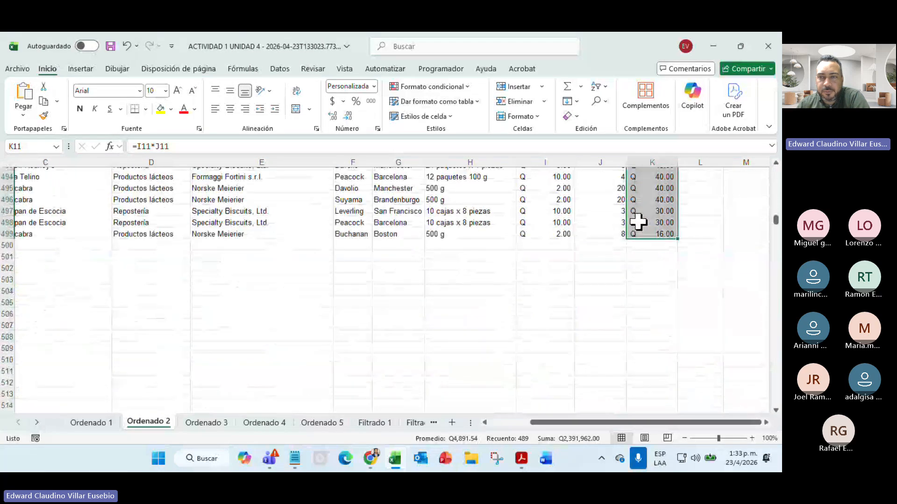
pyautogui.moveTo(651, 233); pyautogui.dragTo(125, 233)
# - Compare the Ordenado 4 and Ordenado 5 instructions, examining the text colours in Precio por unidad and the fill colours in Total
pyautogui.click(260, 423)
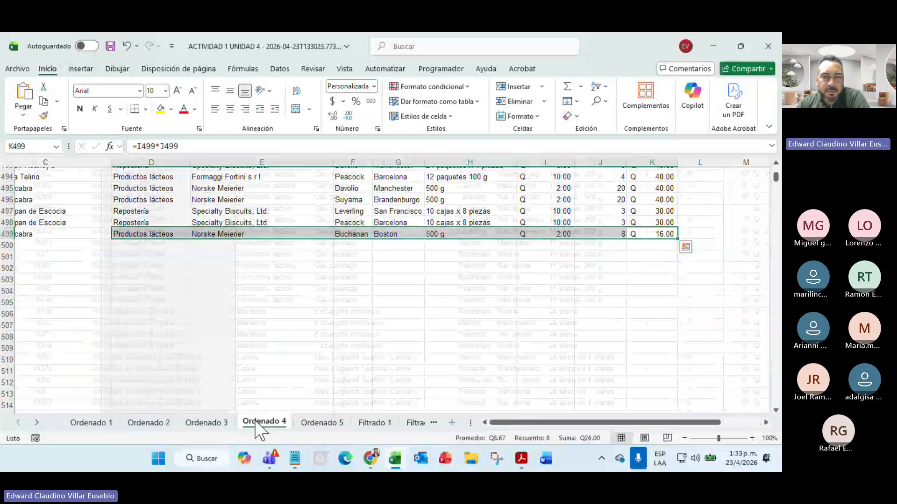
pyautogui.scroll(12, 677, 320)
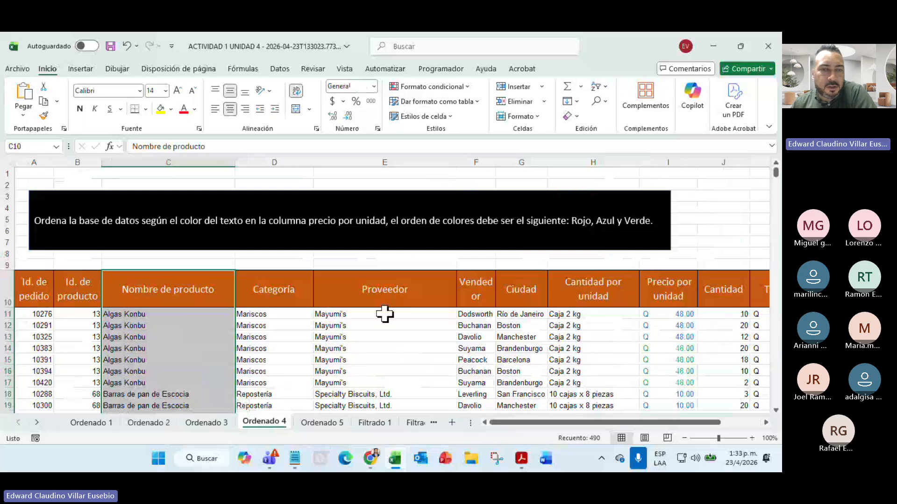
pyautogui.click(322, 422)
pyautogui.scroll(10, 317, 384)
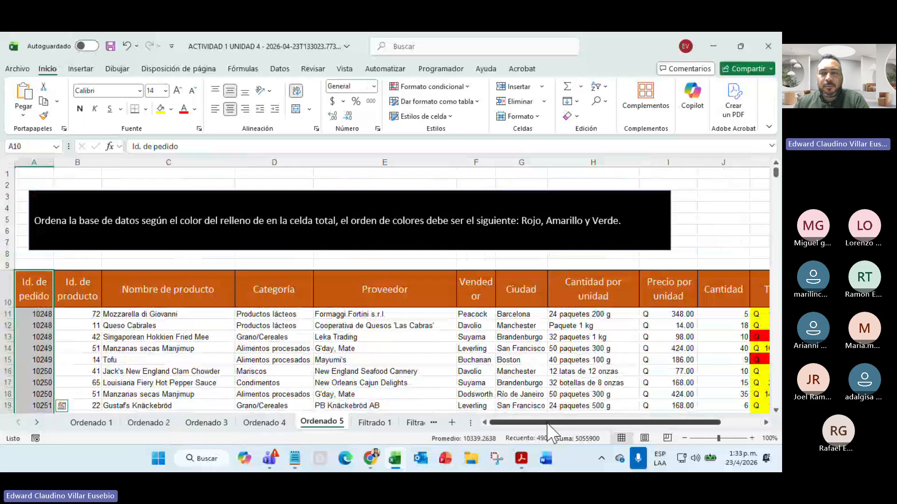
pyautogui.moveTo(549, 423); pyautogui.dragTo(574, 426)
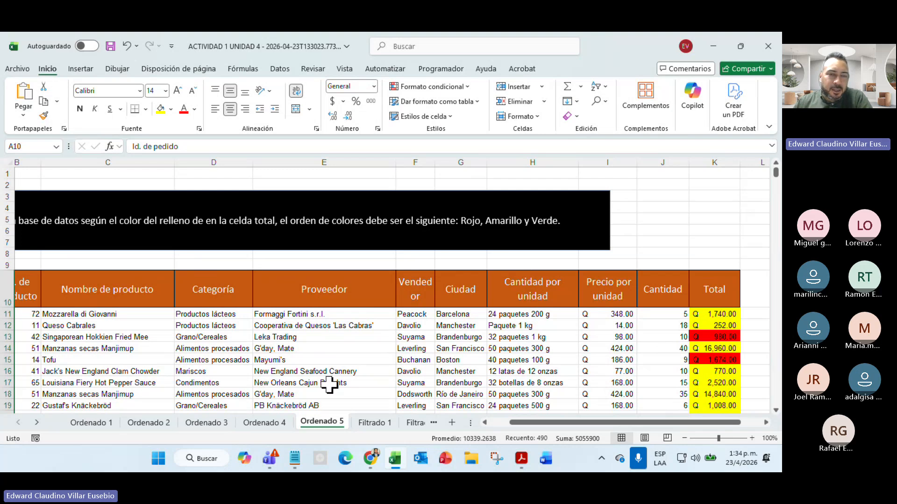
pyautogui.click(265, 423)
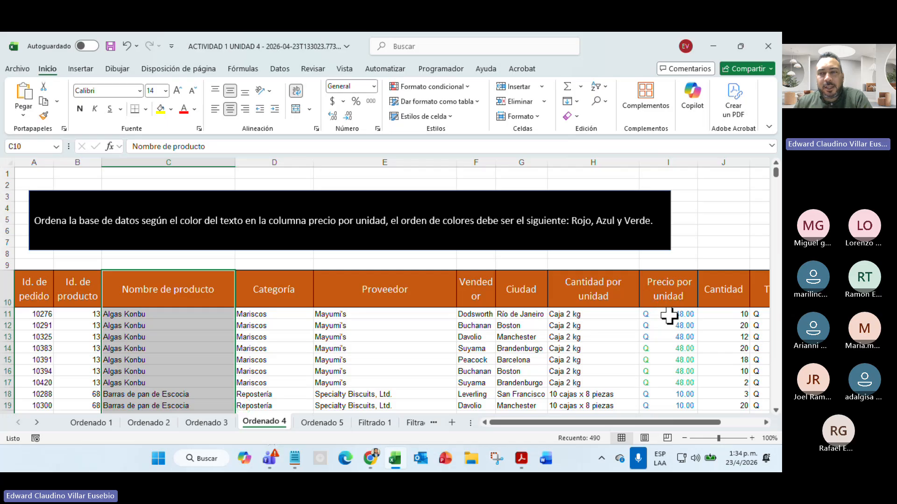
pyautogui.moveTo(669, 316); pyautogui.dragTo(675, 411)
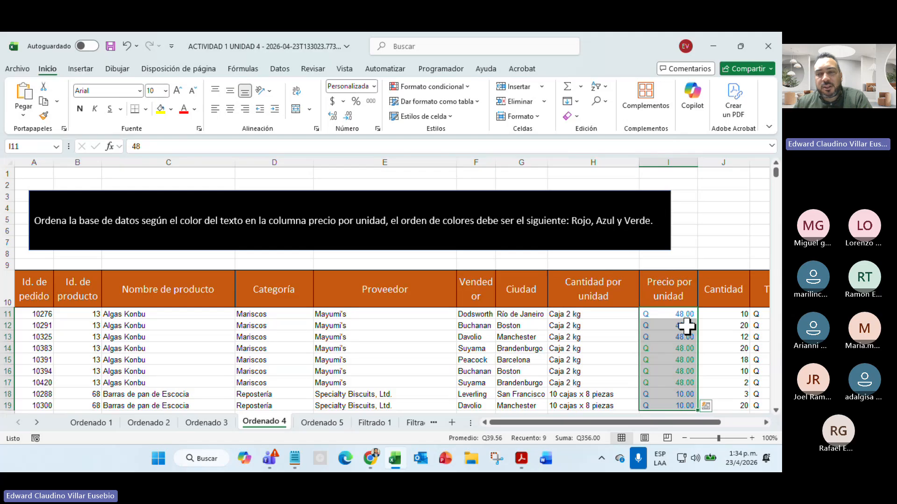
# - On the Ordenado 5 sheet, select all the Total values from K11 to the last data row and return to the beginning
pyautogui.click(308, 429)
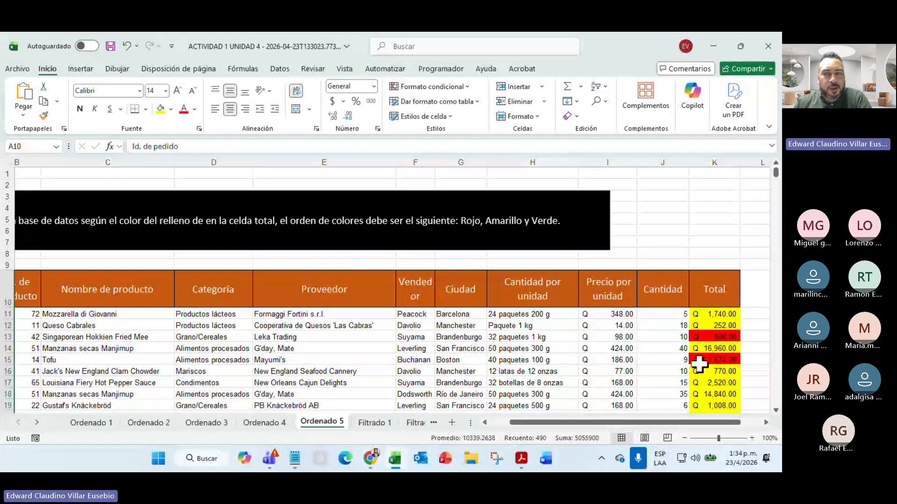
pyautogui.click(715, 315)
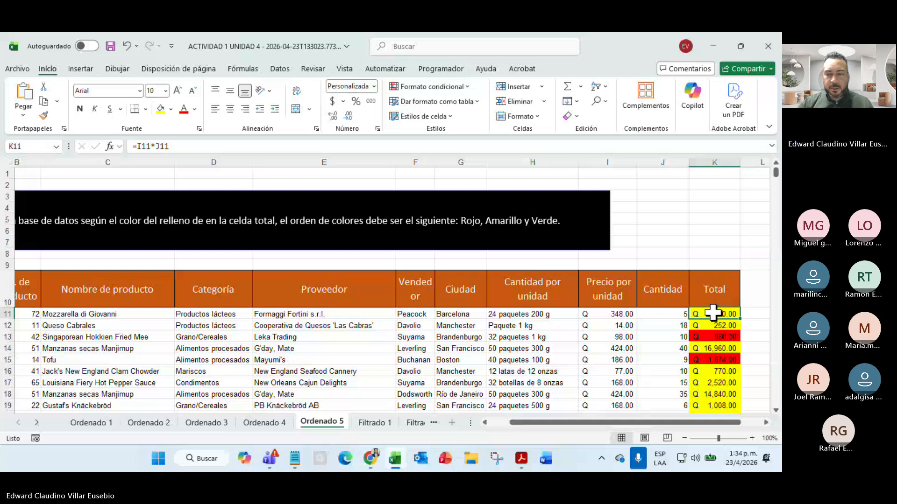
pyautogui.hotkey('ctrl', 'shift', 'Down')
pyautogui.scroll(7, 619, 331)
pyautogui.scroll(20, 619, 332)
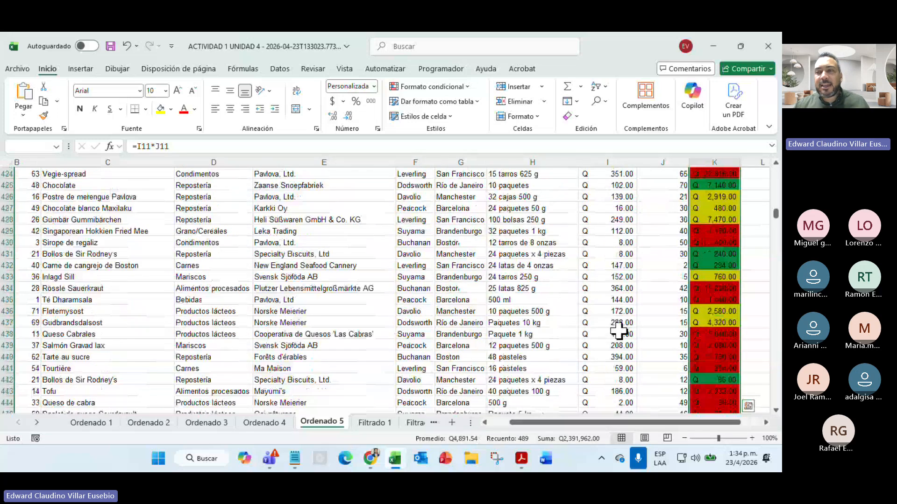
pyautogui.scroll(20, 617, 331)
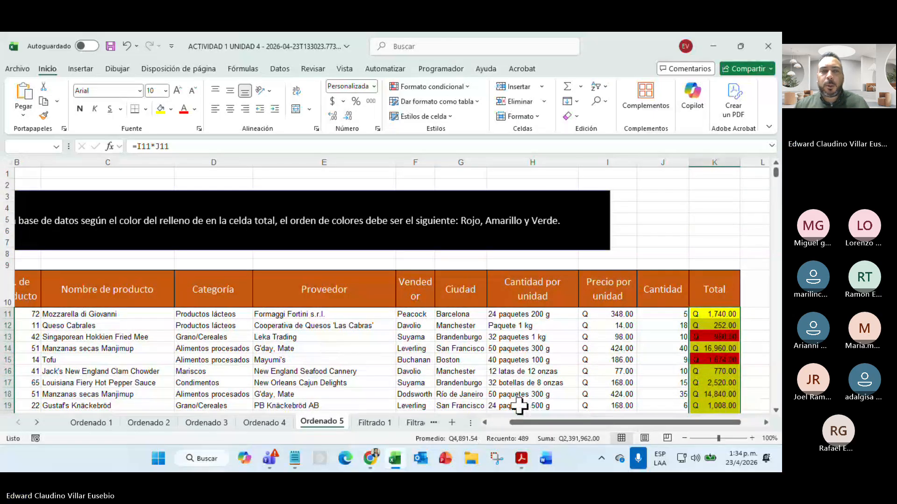
pyautogui.moveTo(519, 422); pyautogui.dragTo(498, 427)
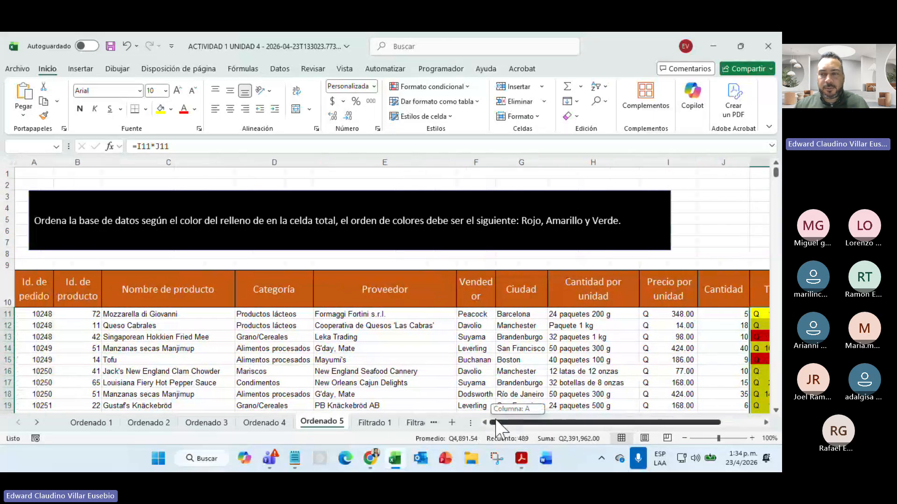
# - Start a custom sort with the selection expanded and move its dialog clear of the Total column
pyautogui.click(597, 87)
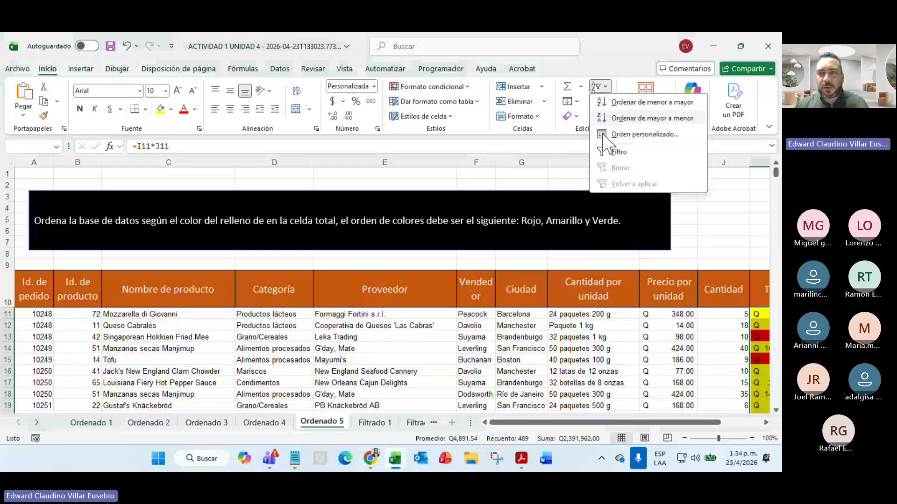
pyautogui.click(654, 135)
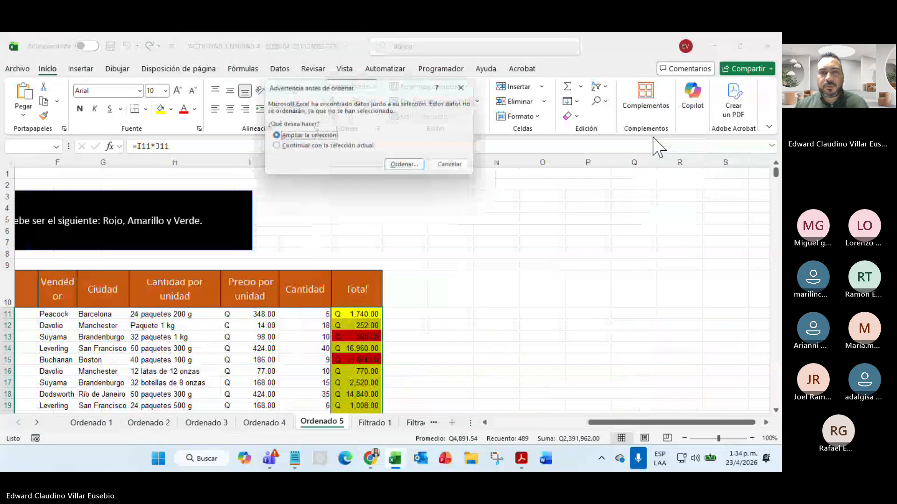
pyautogui.click(398, 171)
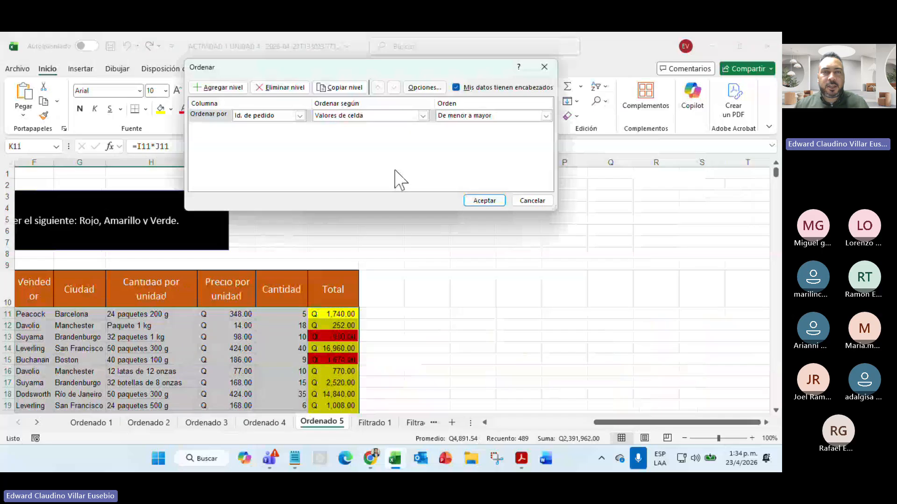
pyautogui.moveTo(330, 70); pyautogui.dragTo(518, 193)
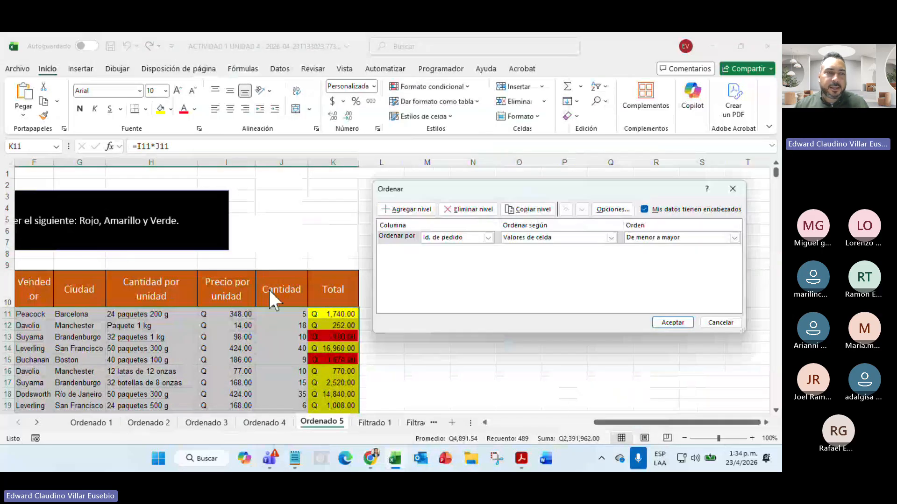
pyautogui.moveTo(548, 192); pyautogui.dragTo(164, 290)
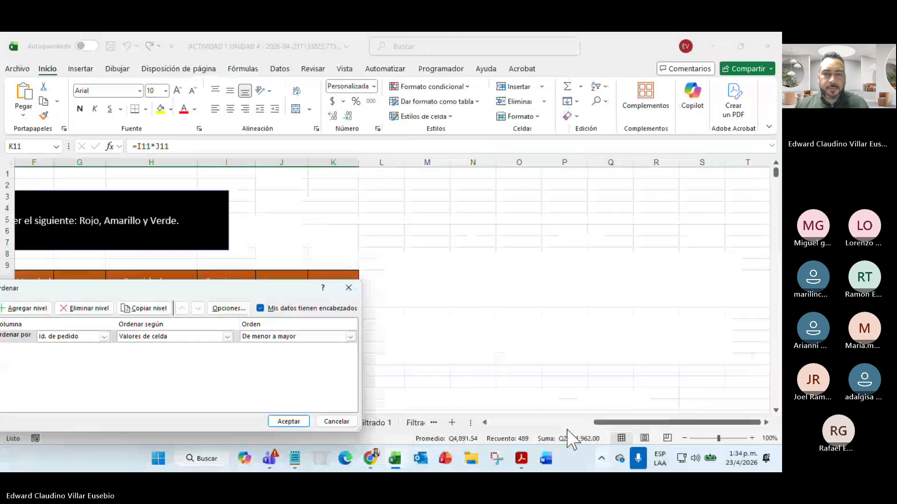
pyautogui.moveTo(264, 289); pyautogui.dragTo(673, 219)
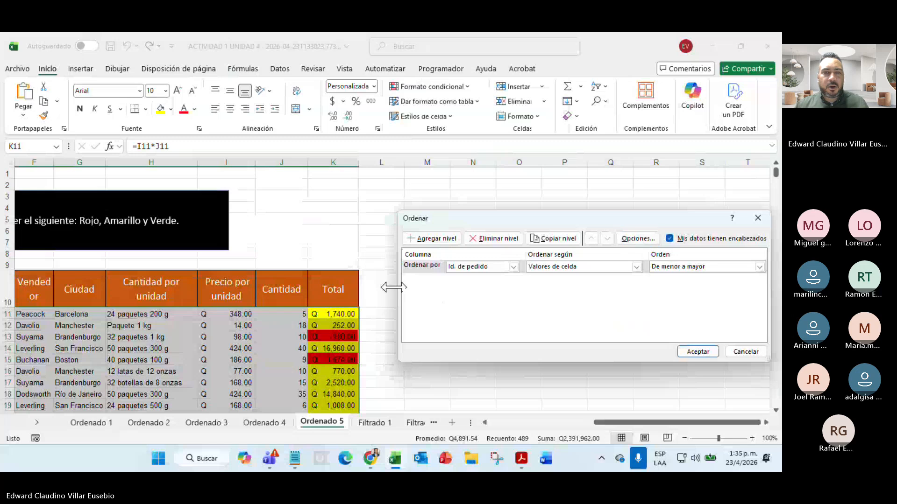
# - Define the first sort level as Total by Color de celda, with red En la parte superior
pyautogui.click(471, 275)
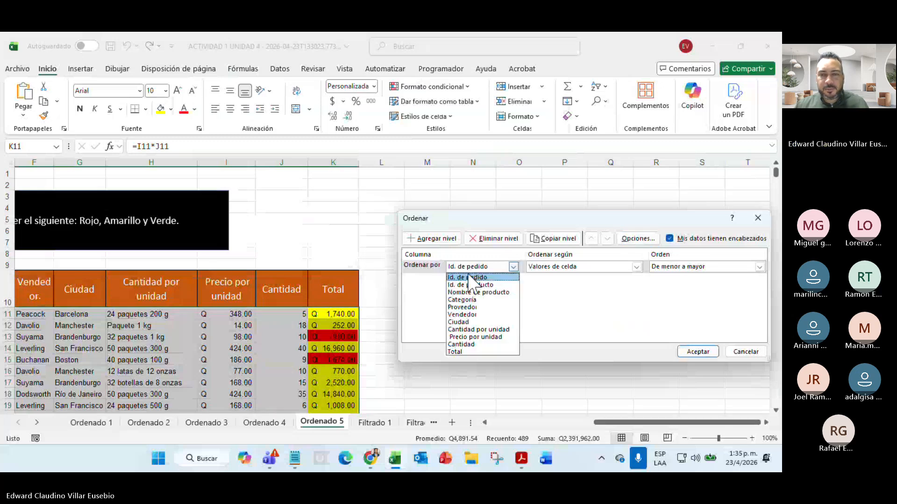
pyautogui.click(456, 351)
pyautogui.click(569, 267)
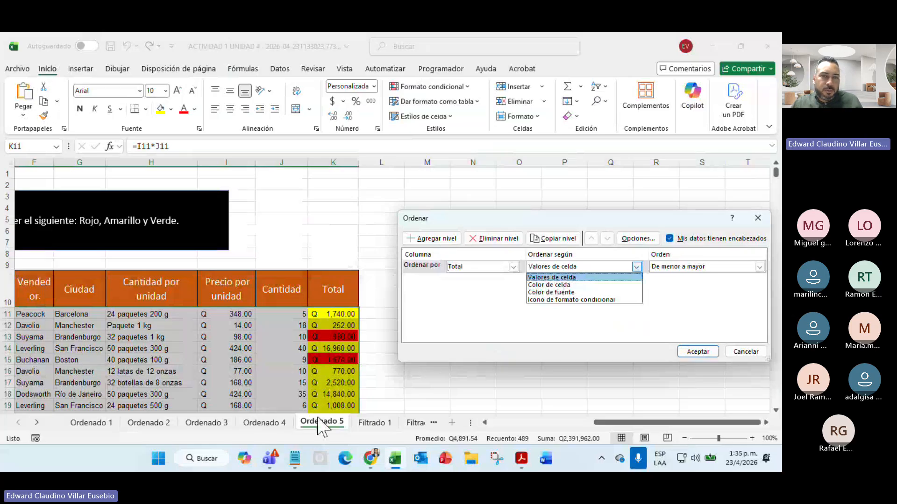
pyautogui.click(424, 112)
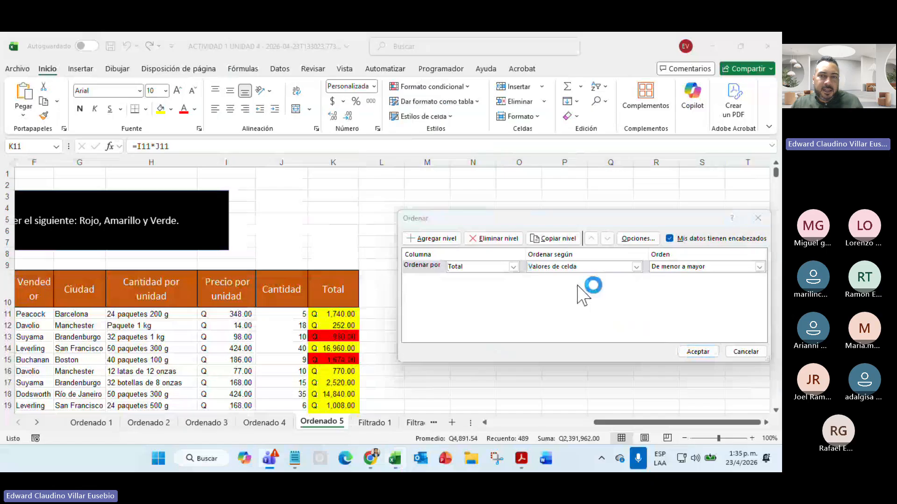
pyautogui.click(580, 267)
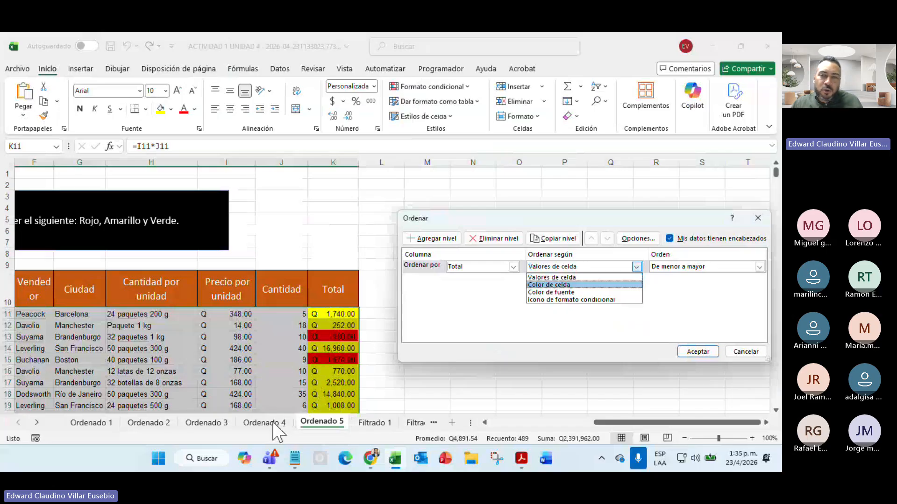
pyautogui.click(564, 285)
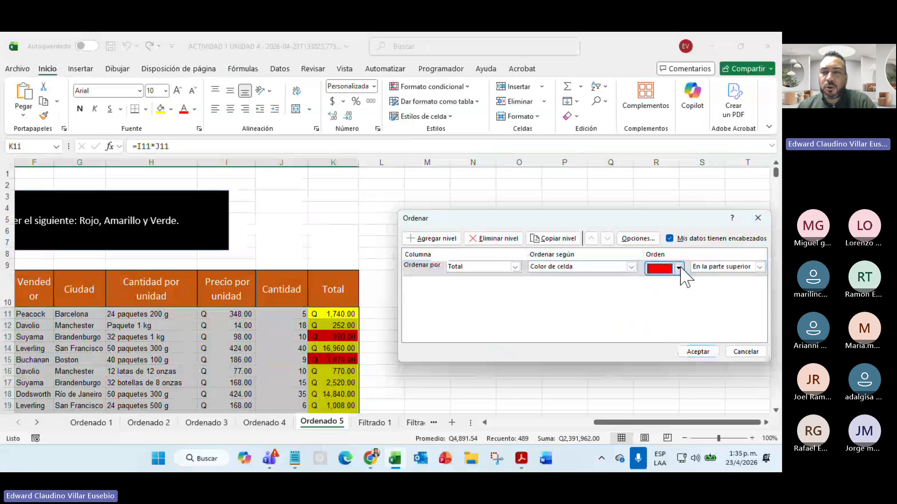
pyautogui.click(679, 268)
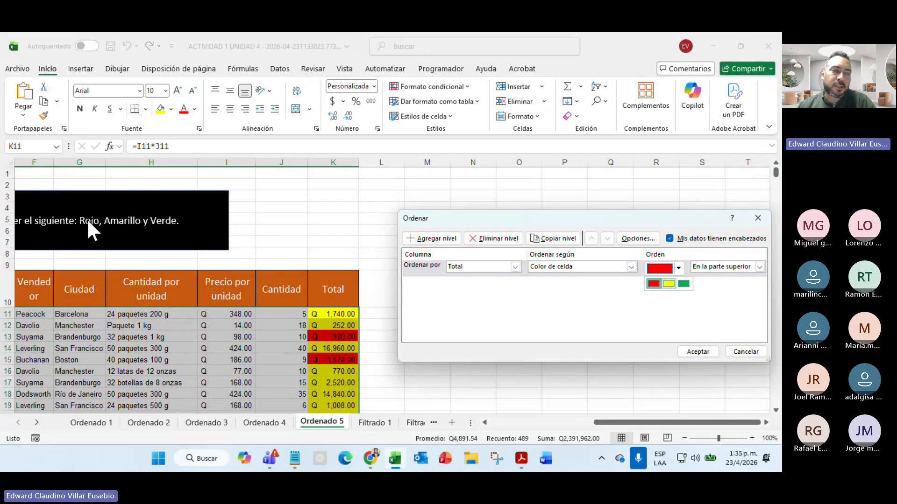
pyautogui.click(563, 275)
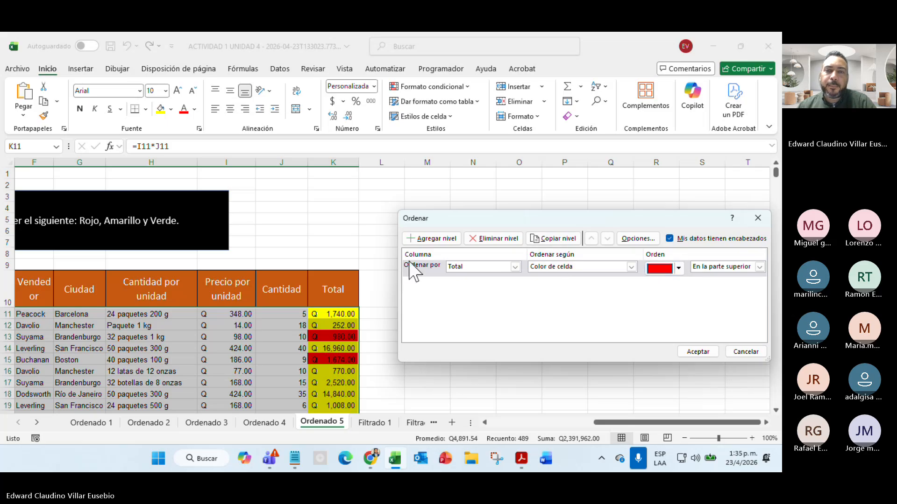
# - Add a second sort level for Total by Color de celda, with yellow En la parte superior
pyautogui.click(415, 241)
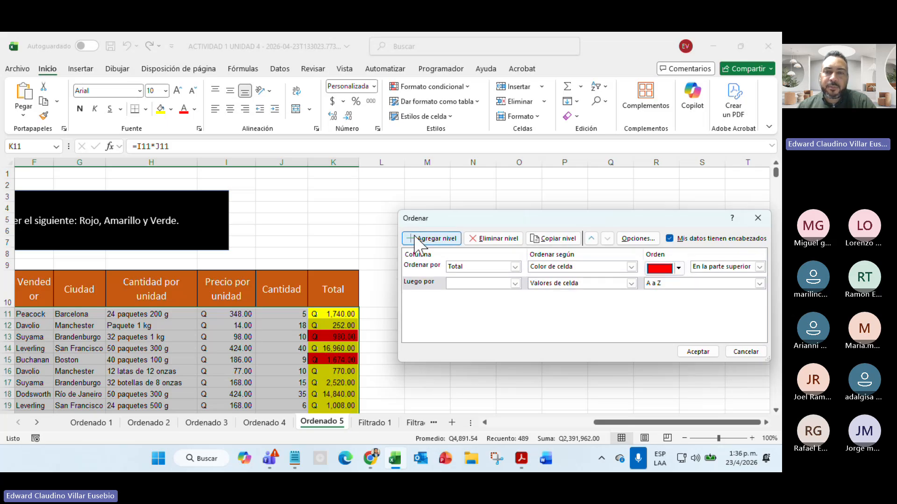
pyautogui.click(514, 284)
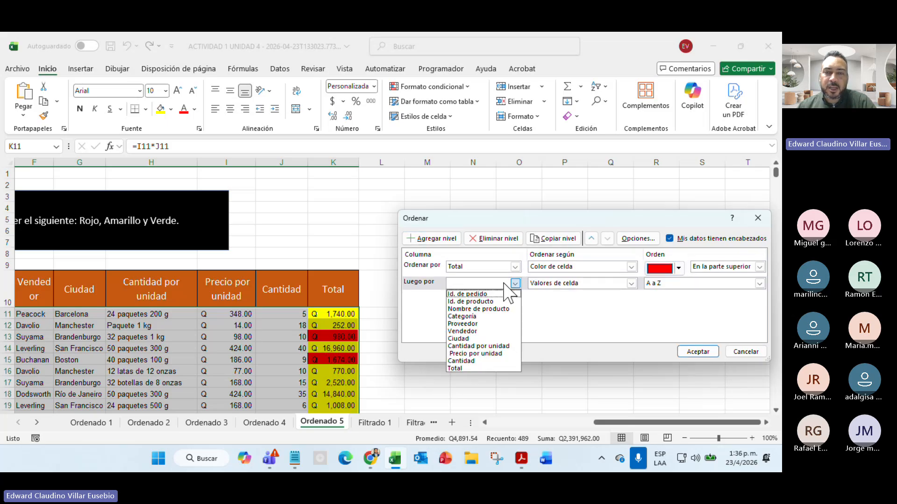
pyautogui.click(481, 369)
pyautogui.click(548, 283)
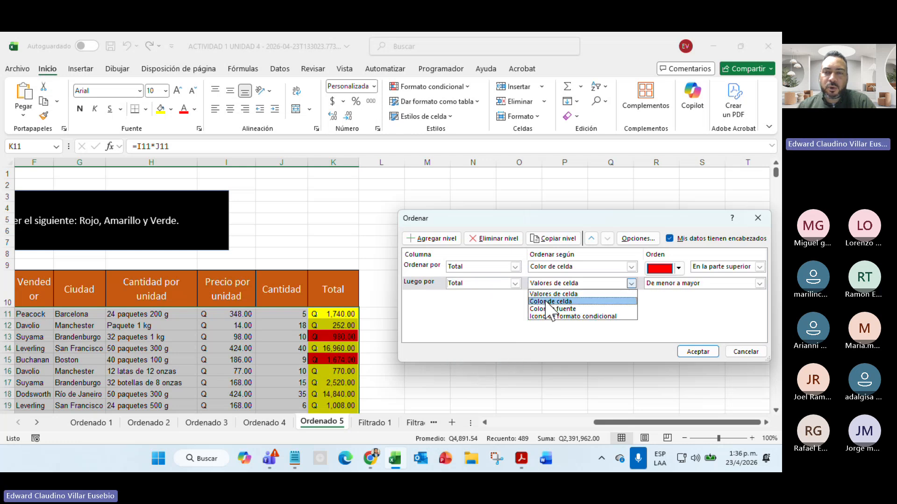
pyautogui.click(546, 302)
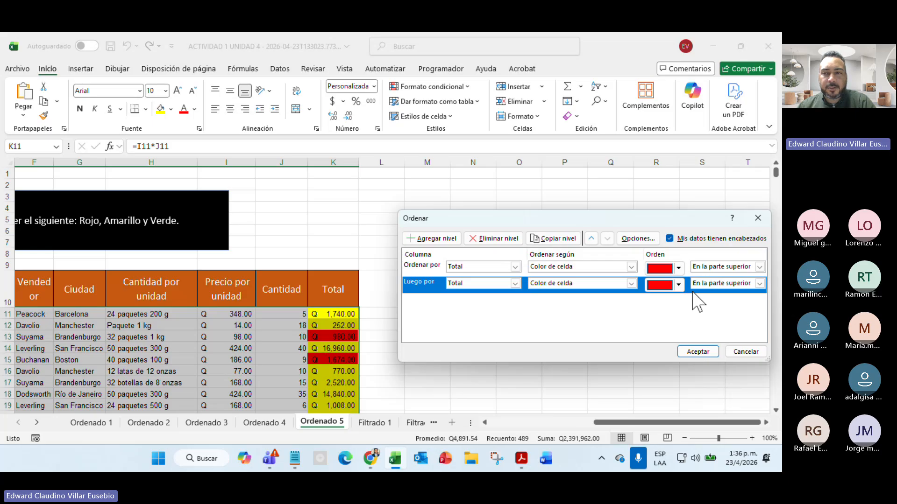
pyautogui.click(678, 285)
pyautogui.click(669, 300)
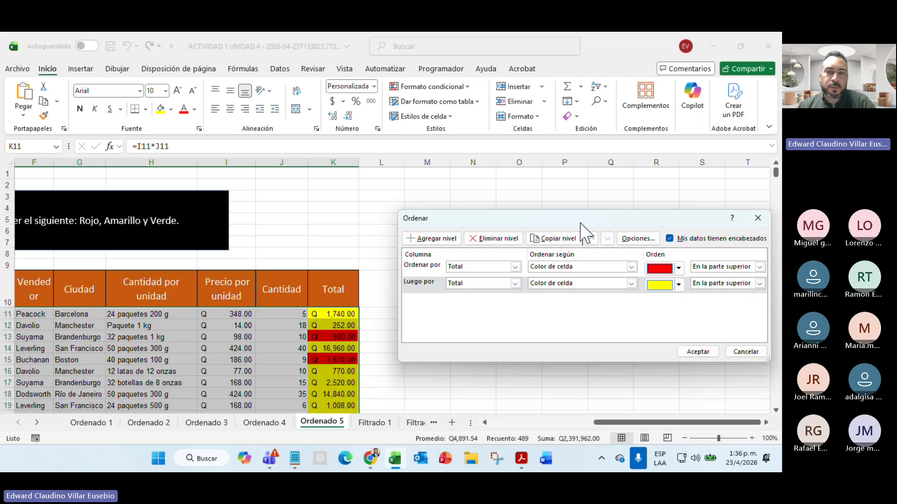
# - Copy the yellow sort level, set the copy's colour to green and apply the custom sort
pyautogui.click(558, 240)
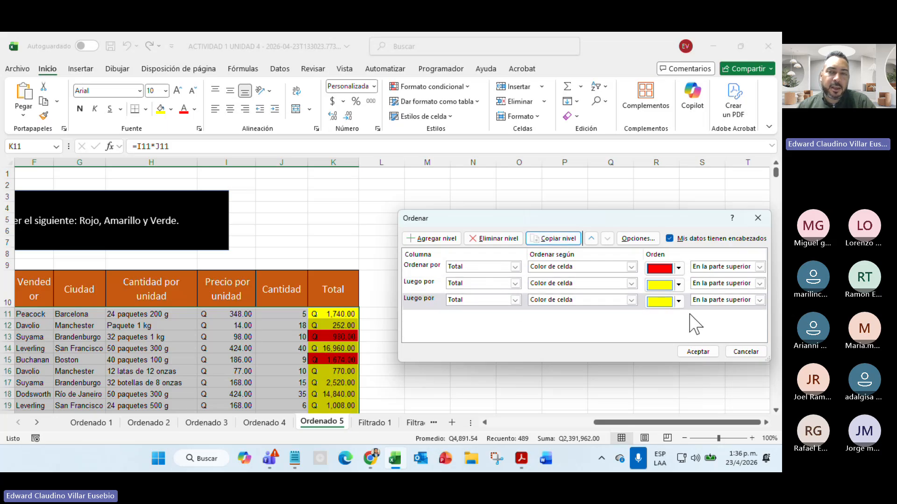
pyautogui.click(677, 308)
pyautogui.click(678, 301)
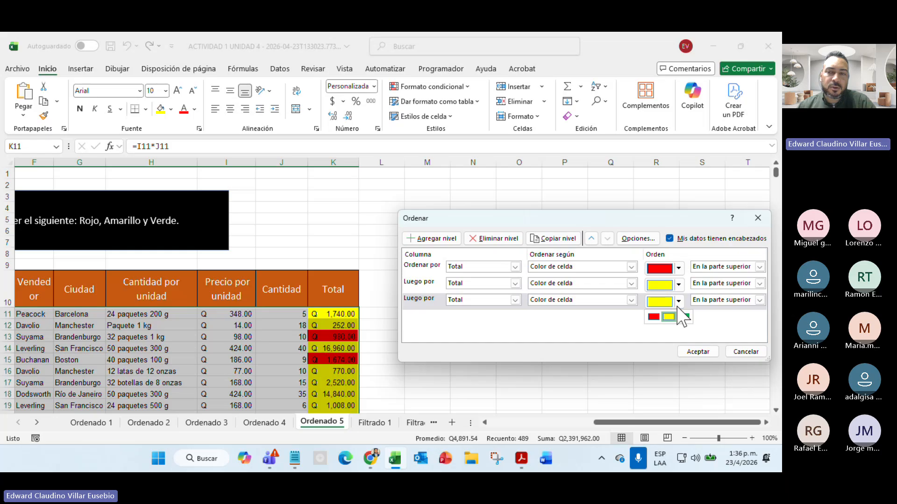
pyautogui.click(685, 317)
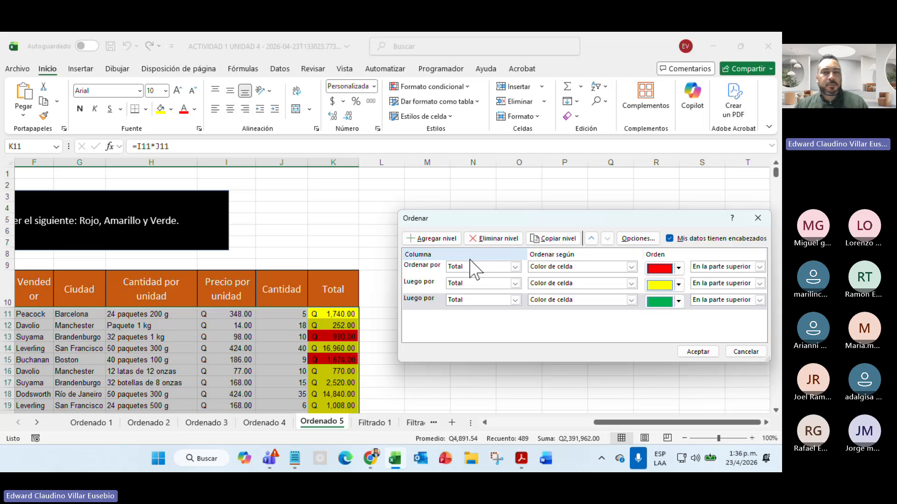
pyautogui.click(698, 351)
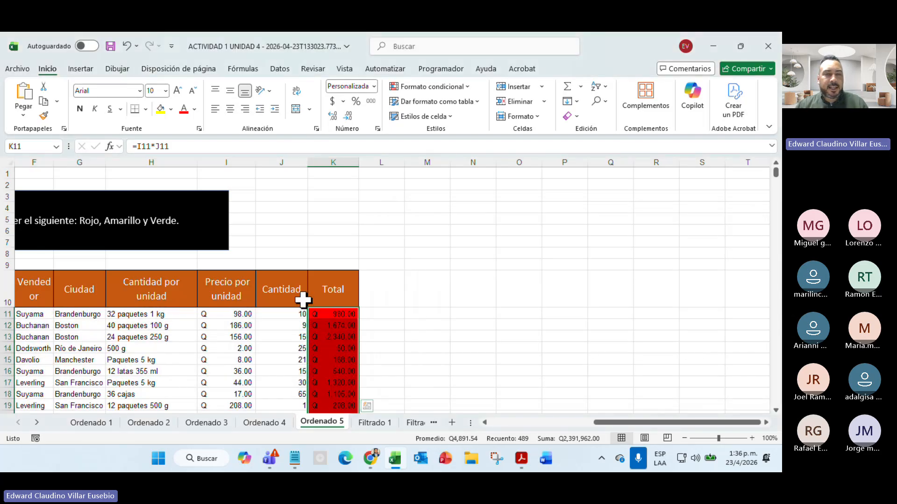
# - Examine the order of the fill colours down the whole Total column and return to the start of the sheet
pyautogui.scroll(-3, 333, 316)
pyautogui.scroll(-20, 333, 316)
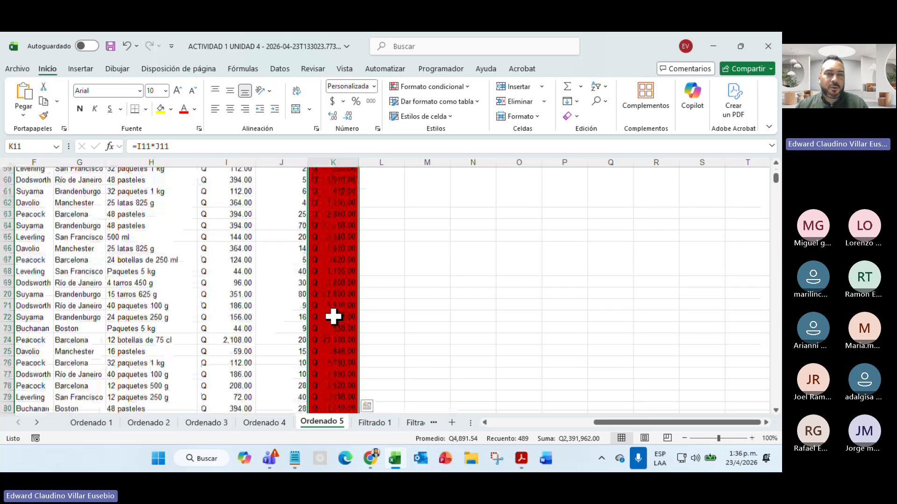
pyautogui.scroll(-11, 333, 316)
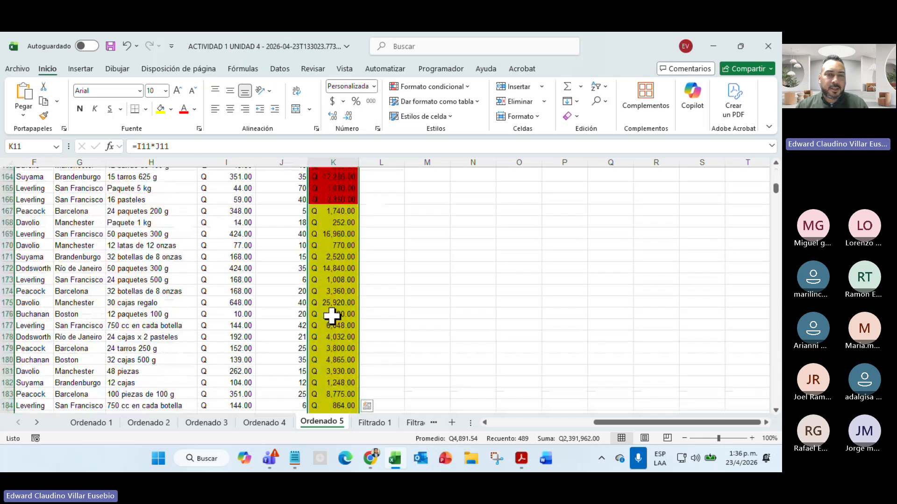
pyautogui.scroll(-20, 332, 317)
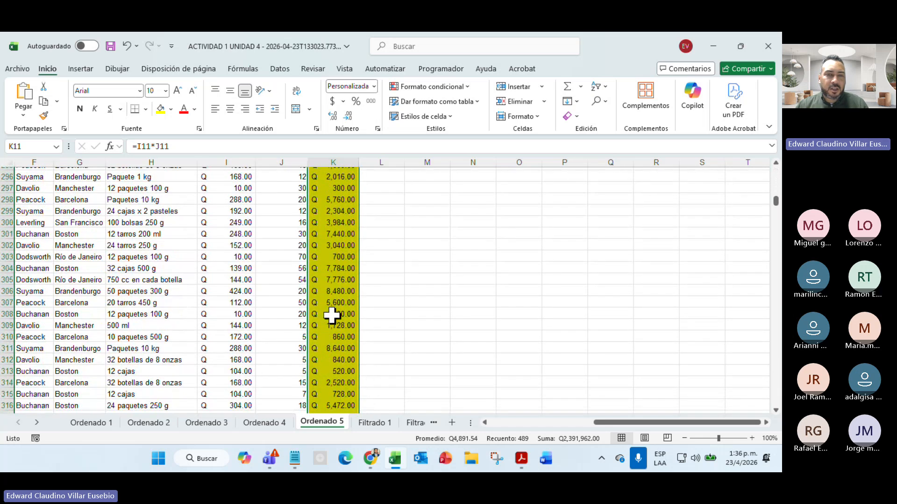
pyautogui.scroll(-20, 332, 316)
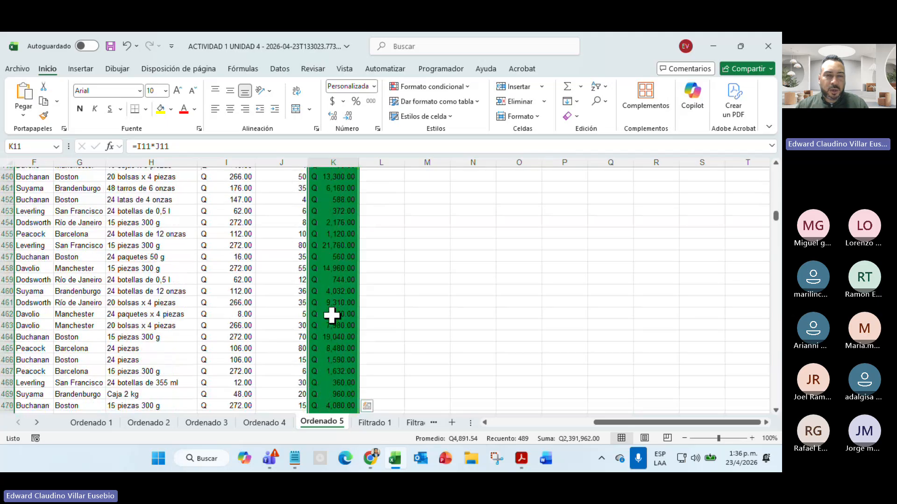
pyautogui.scroll(-15, 331, 317)
pyautogui.scroll(7, 333, 316)
pyautogui.click(433, 255)
pyautogui.scroll(18, 395, 310)
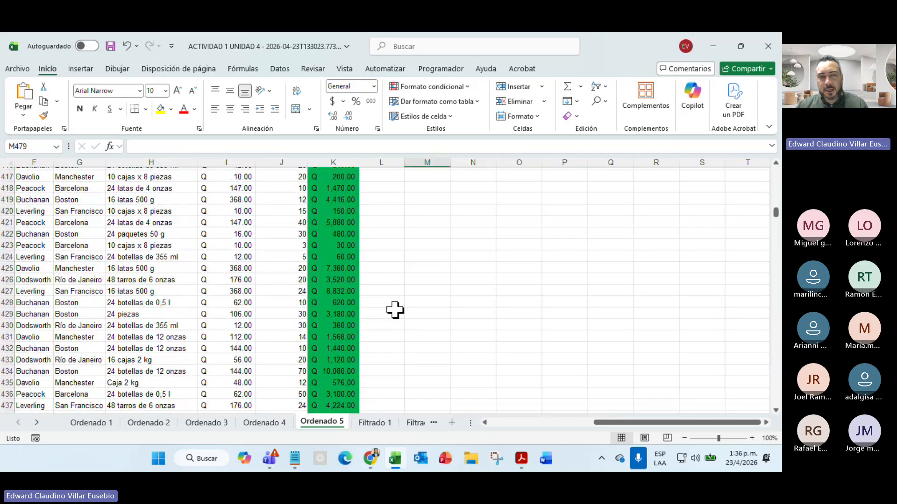
pyautogui.scroll(20, 395, 310)
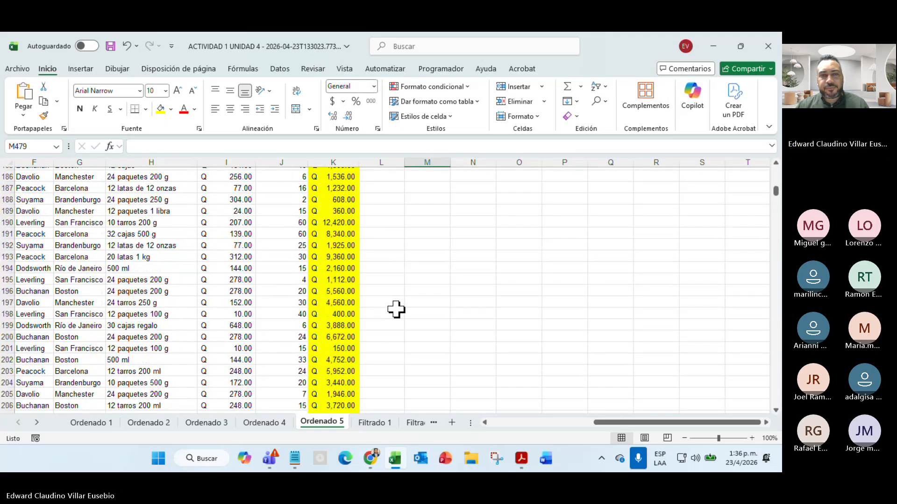
pyautogui.scroll(20, 397, 310)
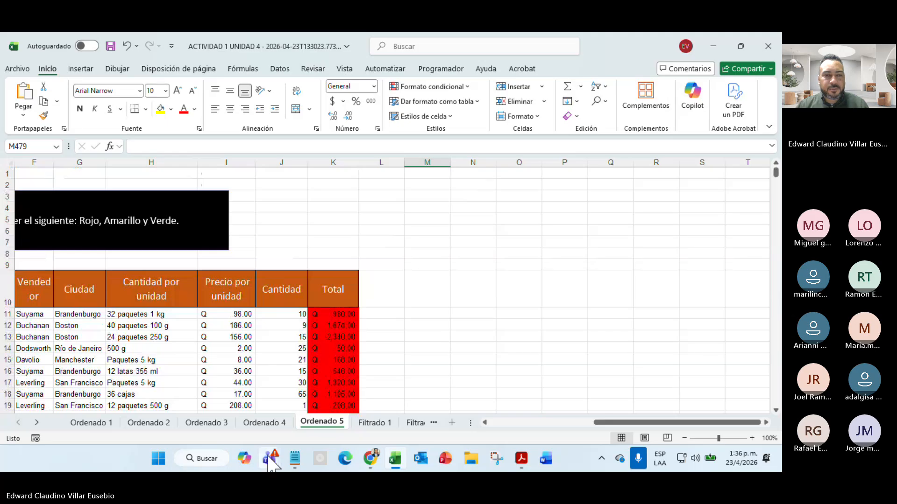
# - Switch to the Teams meeting, check the participant list and return to the workbook
pyautogui.moveTo(270, 460)
pyautogui.click(243, 394)
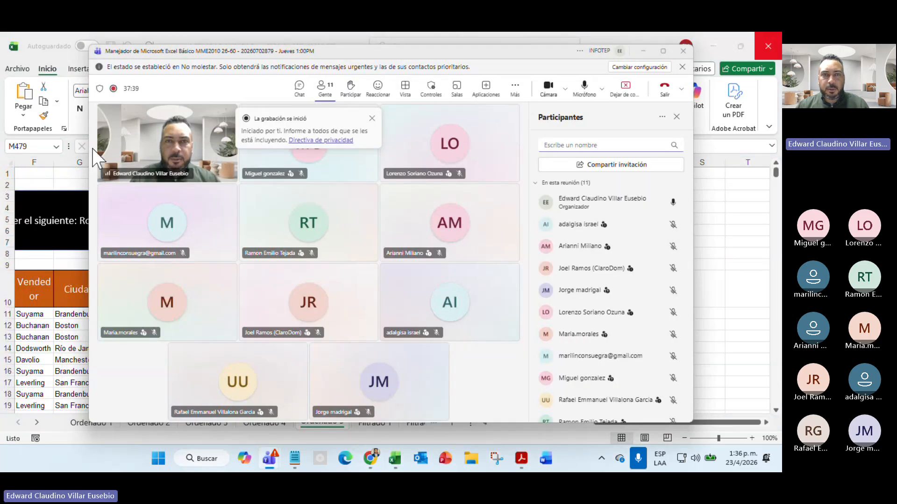
pyautogui.scroll(-2, 580, 310)
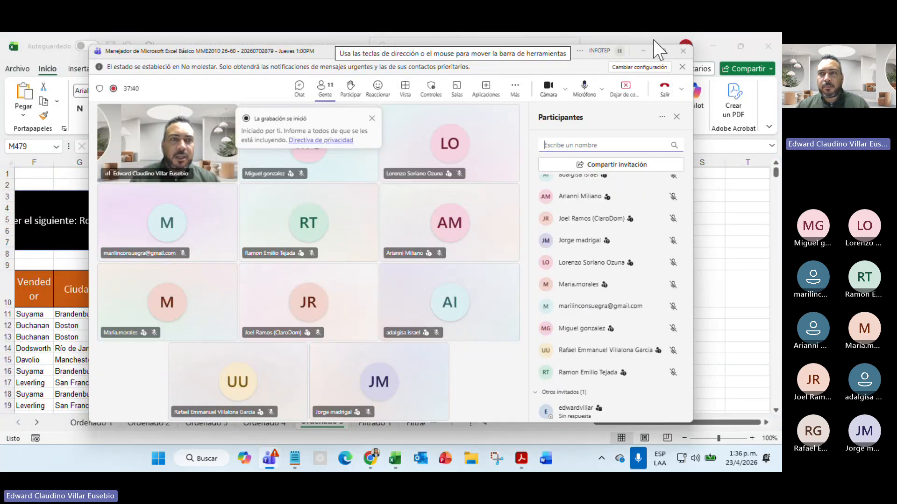
pyautogui.click(644, 51)
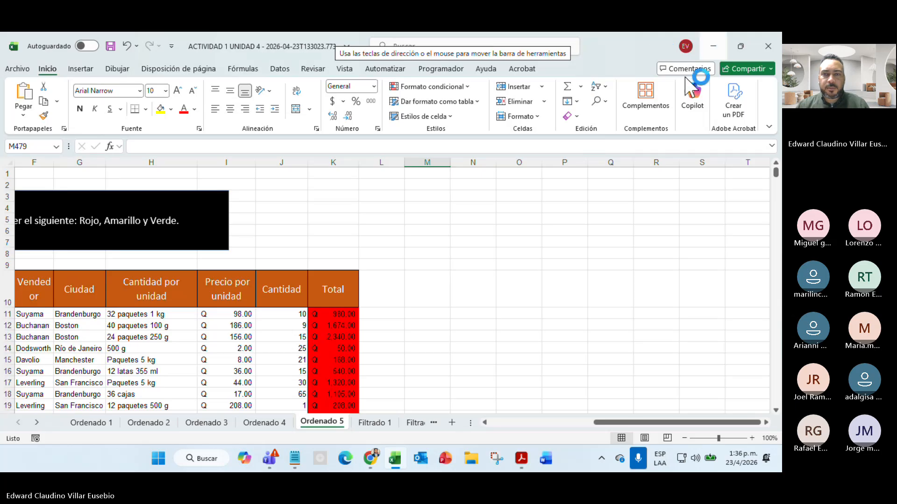
# - Open the Filtrado 1 sheet and turn on Filtro for the table's header row
pyautogui.click(381, 423)
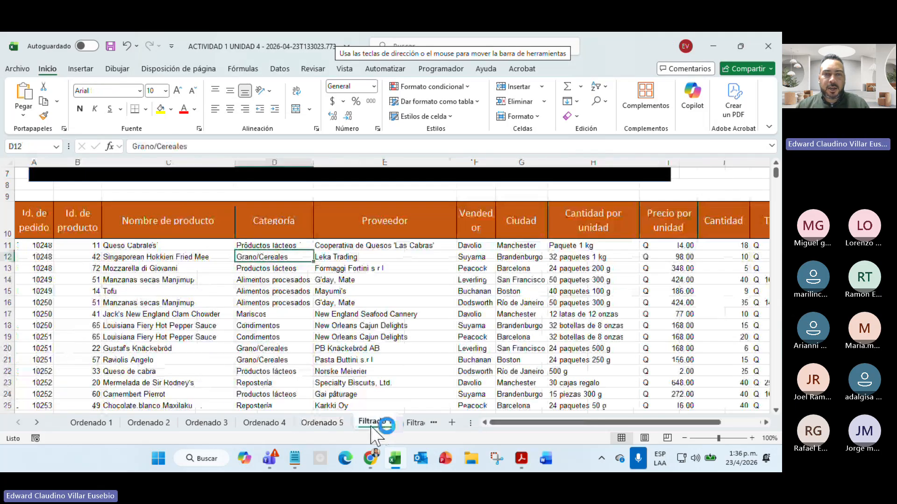
pyautogui.scroll(1, 445, 304)
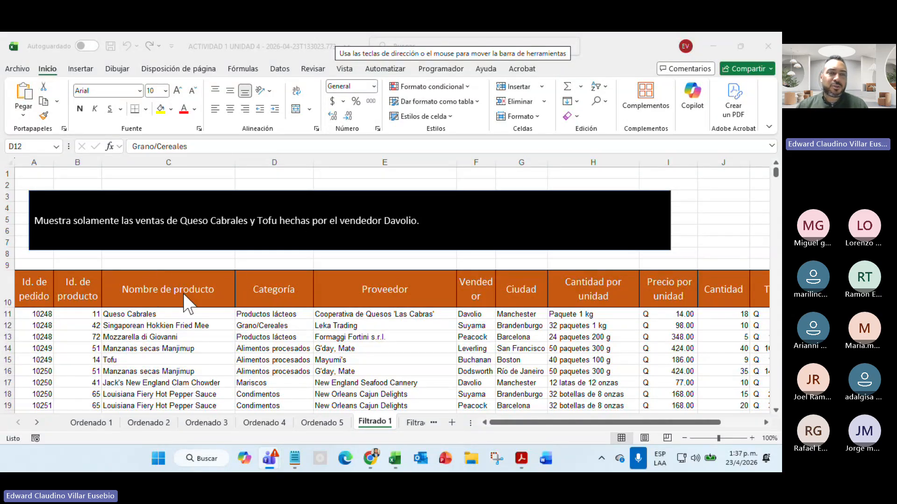
pyautogui.click(159, 280)
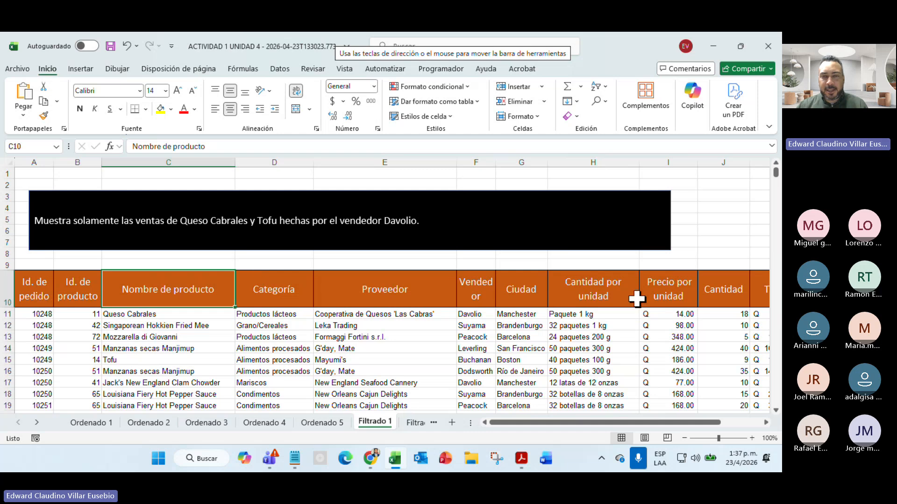
pyautogui.click(268, 284)
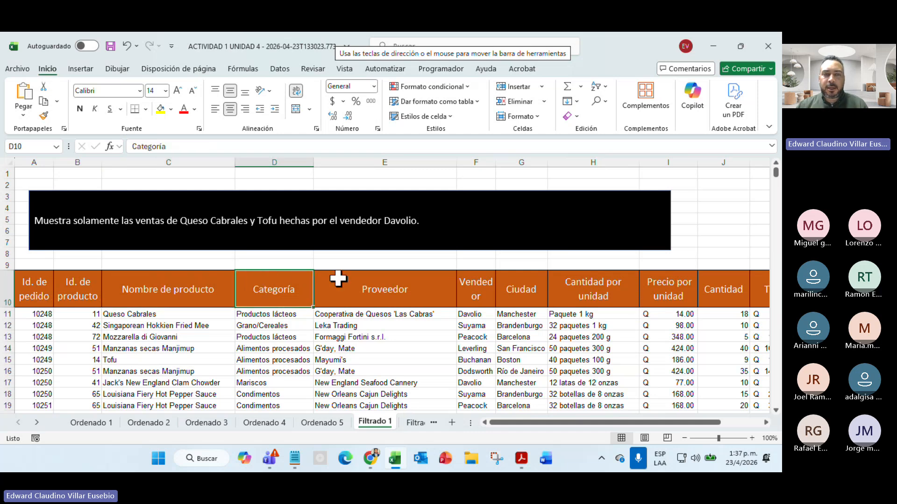
pyautogui.click(339, 279)
pyautogui.click(269, 282)
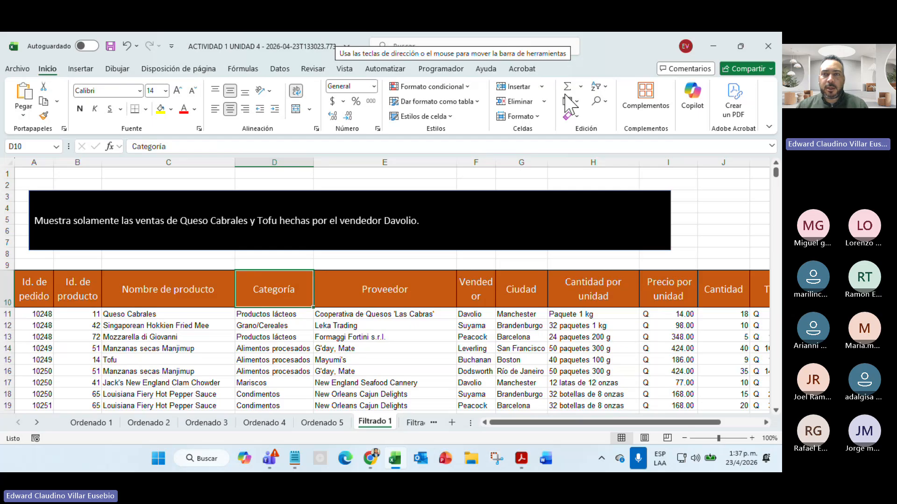
pyautogui.click(598, 87)
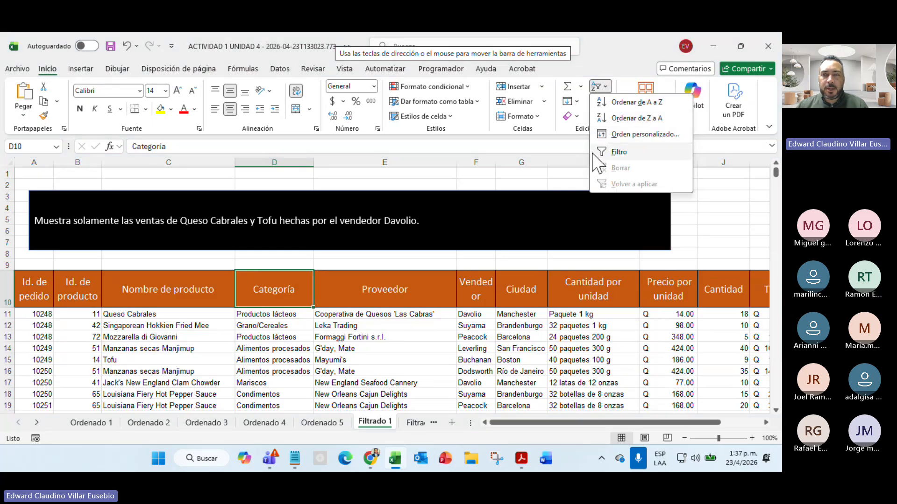
pyautogui.click(603, 153)
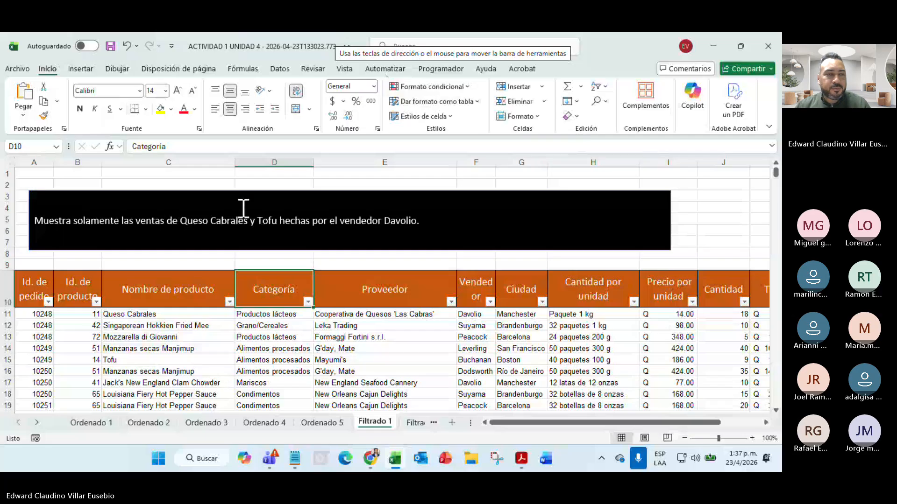
# - In the Nombre de producto filter, deselect all products and choose Tofu
pyautogui.click(229, 301)
pyautogui.click(106, 187)
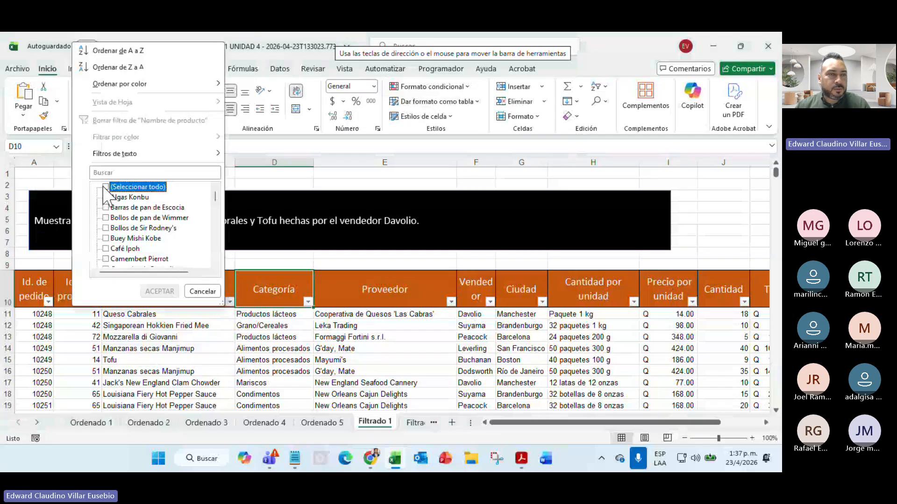
pyautogui.moveTo(215, 196); pyautogui.dragTo(215, 251)
pyautogui.click(106, 218)
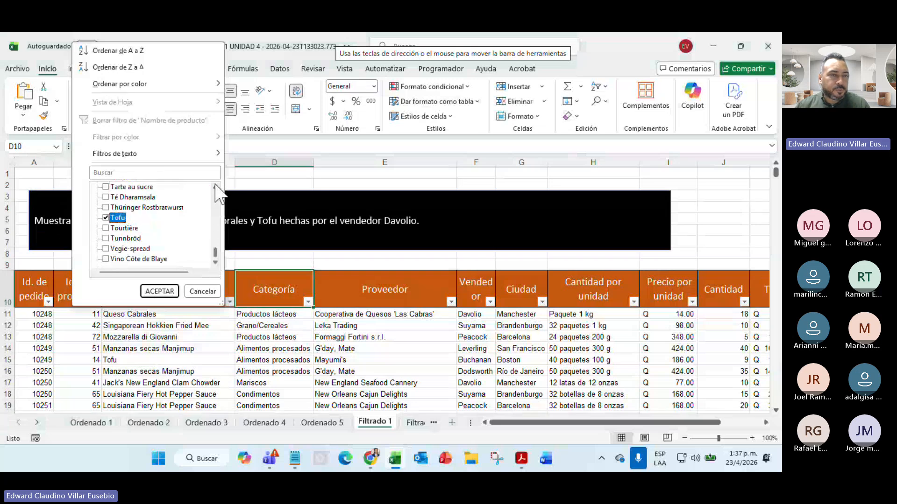
# - Add Queso Cabrales to the Nombre de producto filter, apply it and review the filtered sales against the instruction
pyautogui.click(216, 186)
pyautogui.click(215, 187)
pyautogui.click(216, 186)
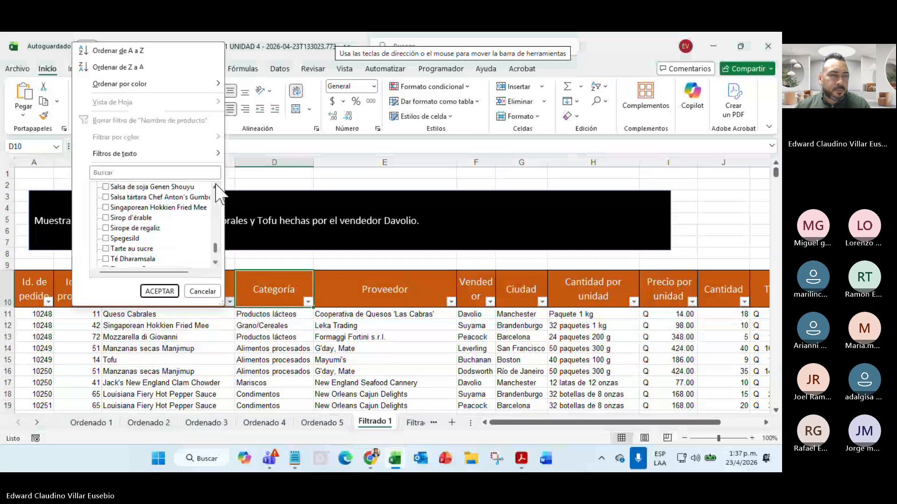
pyautogui.click(216, 186)
pyautogui.click(216, 186)
pyautogui.click(215, 187)
pyautogui.click(216, 187)
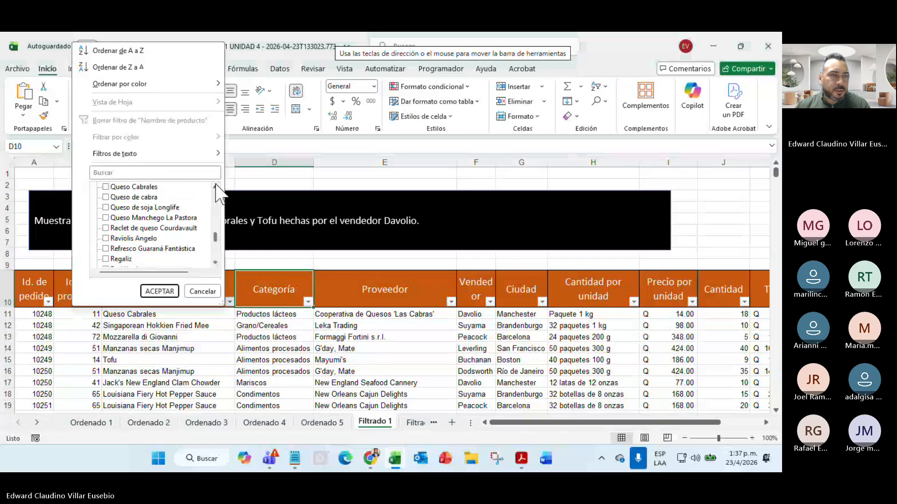
pyautogui.click(106, 186)
pyautogui.click(160, 291)
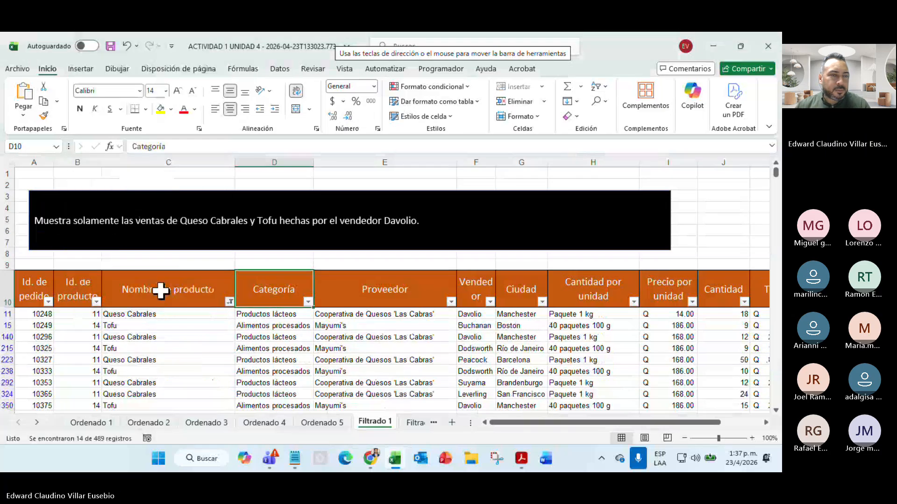
pyautogui.scroll(-3, 214, 292)
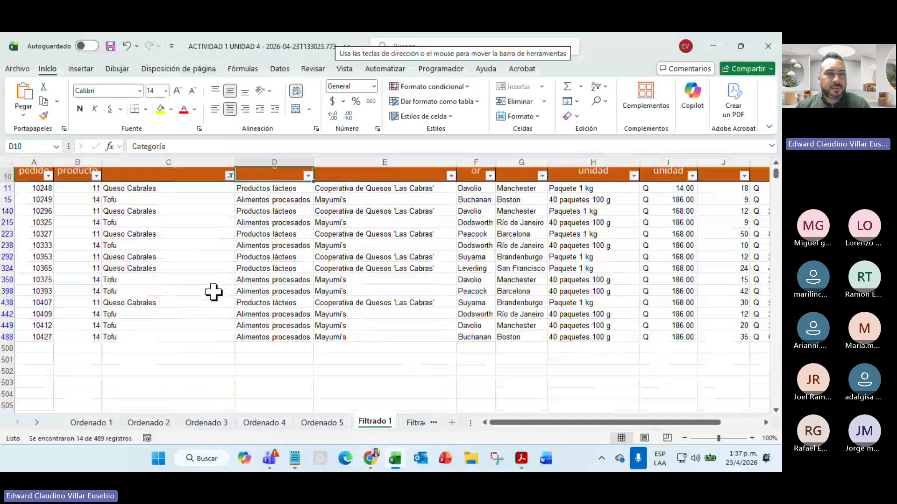
pyautogui.scroll(3, 213, 292)
pyautogui.scroll(-3, 214, 292)
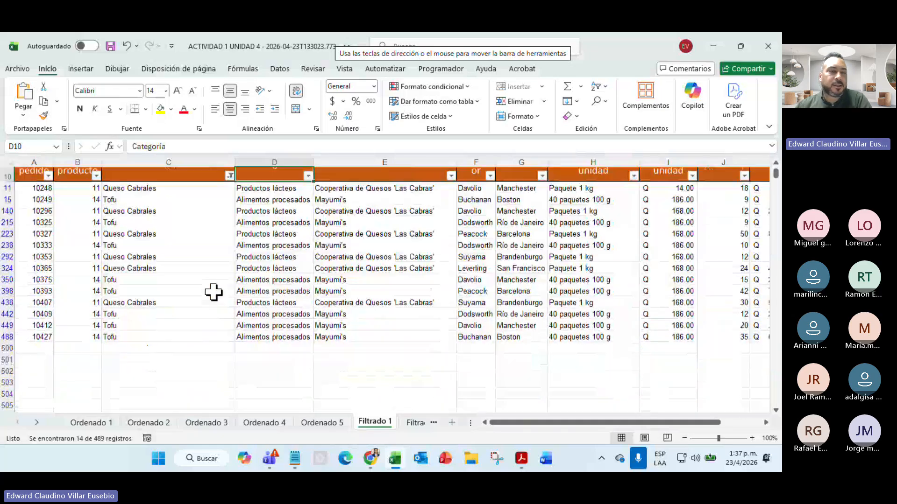
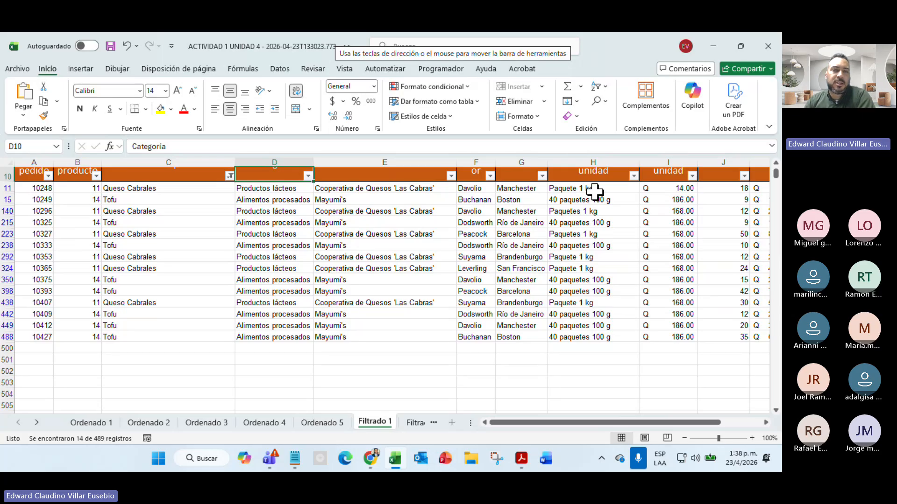
pyautogui.scroll(3, 369, 338)
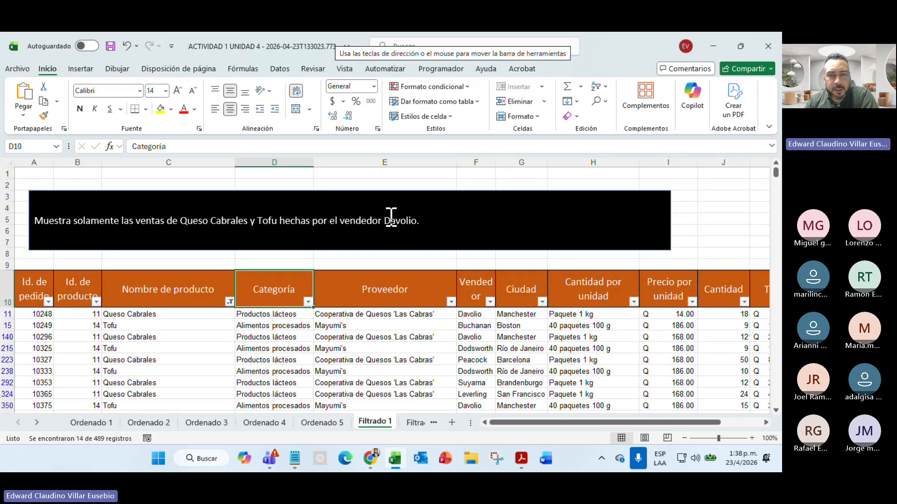
# - Filter the Vendedor column to keep only the salesperson named in the exercise instruction
pyautogui.click(489, 301)
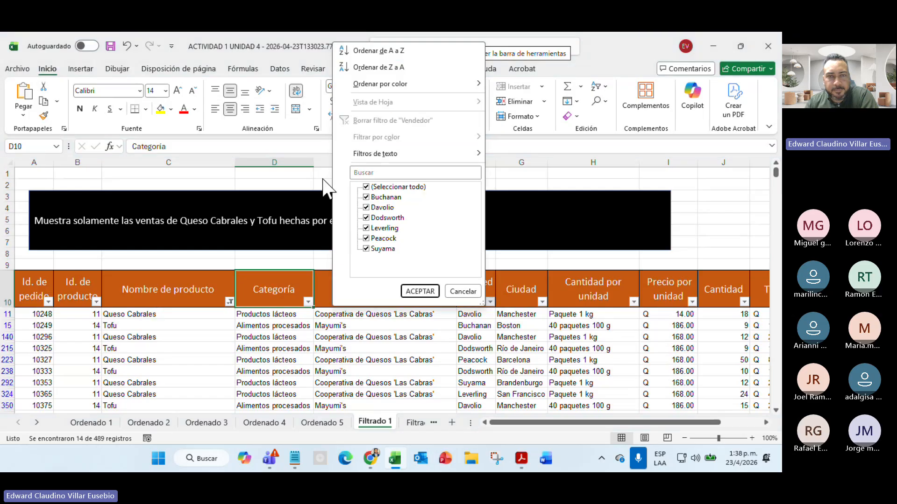
pyautogui.click(365, 188)
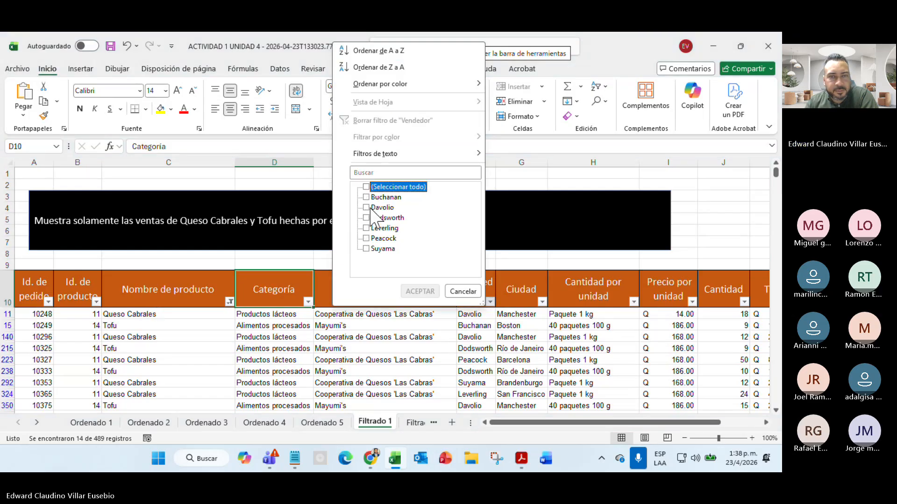
pyautogui.click(366, 208)
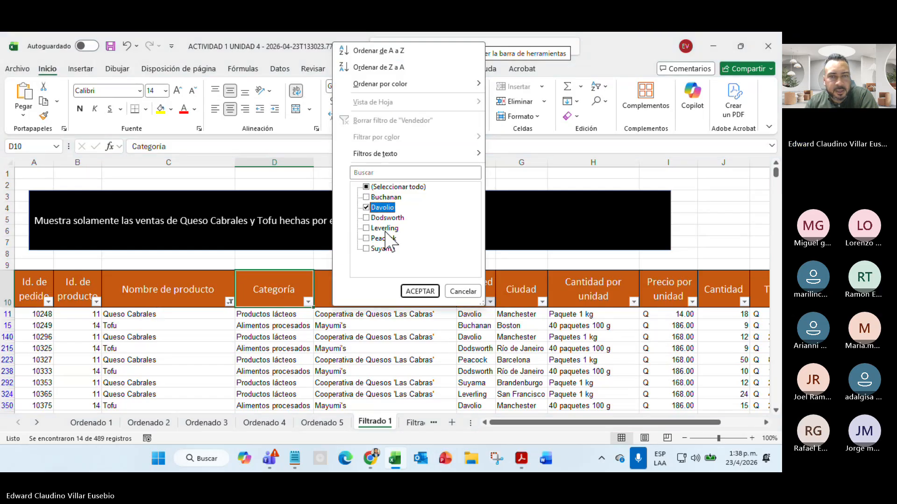
pyautogui.click(419, 291)
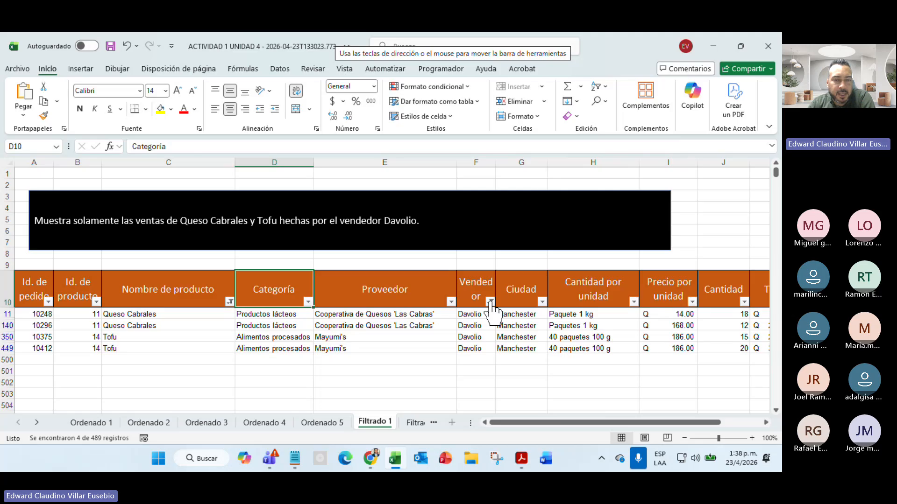
# - Open the Filtrado 2 sheet and turn on Filtro for the table's header row
pyautogui.click(404, 423)
pyautogui.click(401, 422)
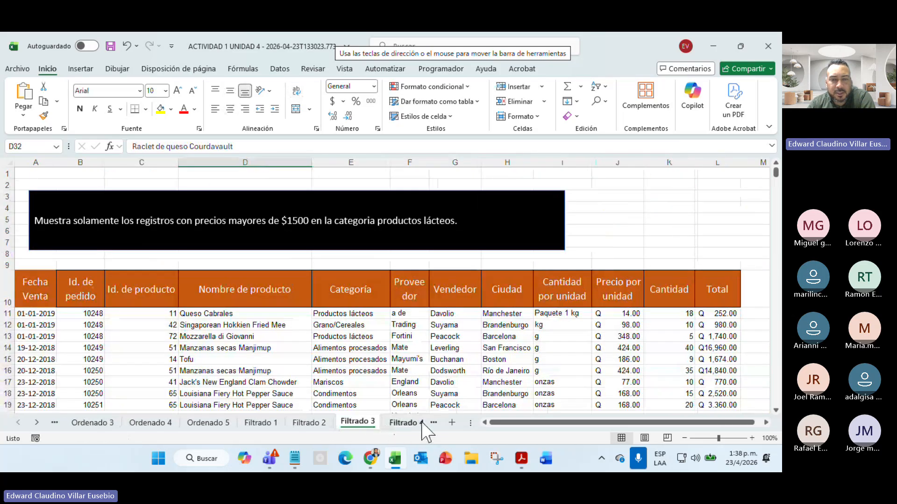
pyautogui.click(421, 423)
pyautogui.click(401, 423)
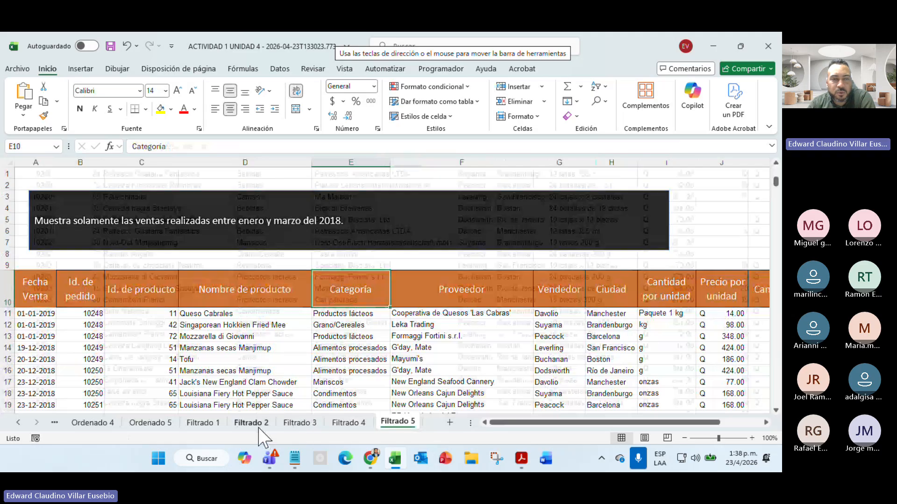
pyautogui.click(258, 427)
pyautogui.scroll(10, 320, 271)
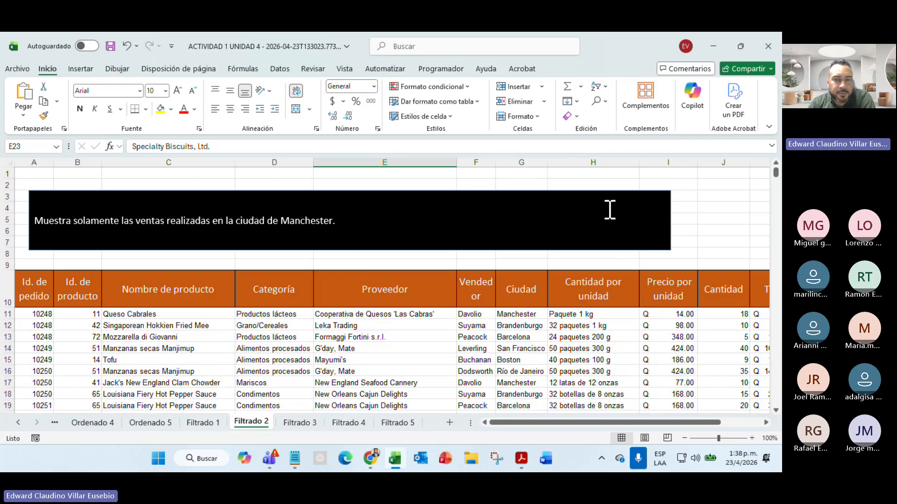
pyautogui.click(531, 279)
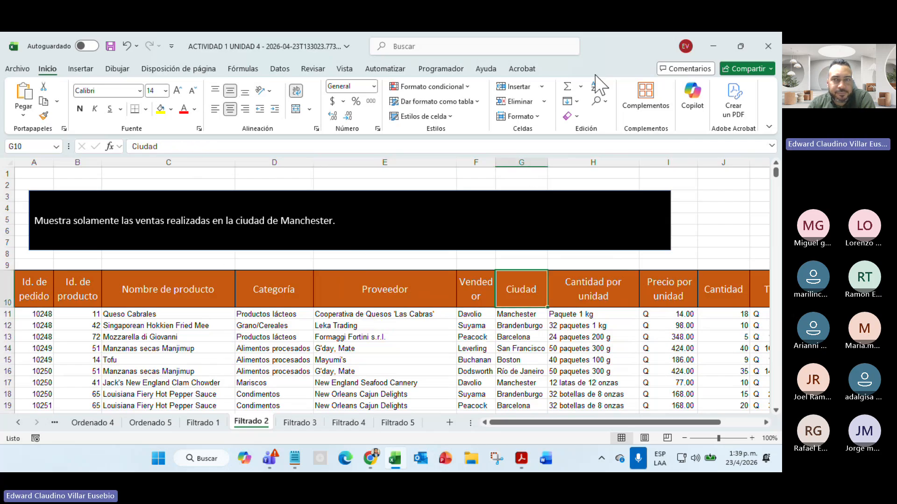
pyautogui.click(599, 86)
pyautogui.click(617, 152)
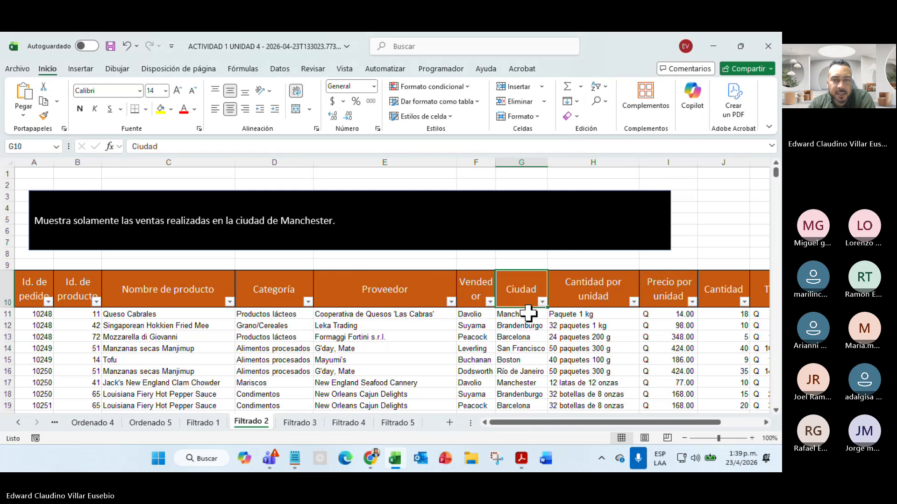
# - Filter the Ciudad column to show only sales made in Manchester
pyautogui.click(542, 302)
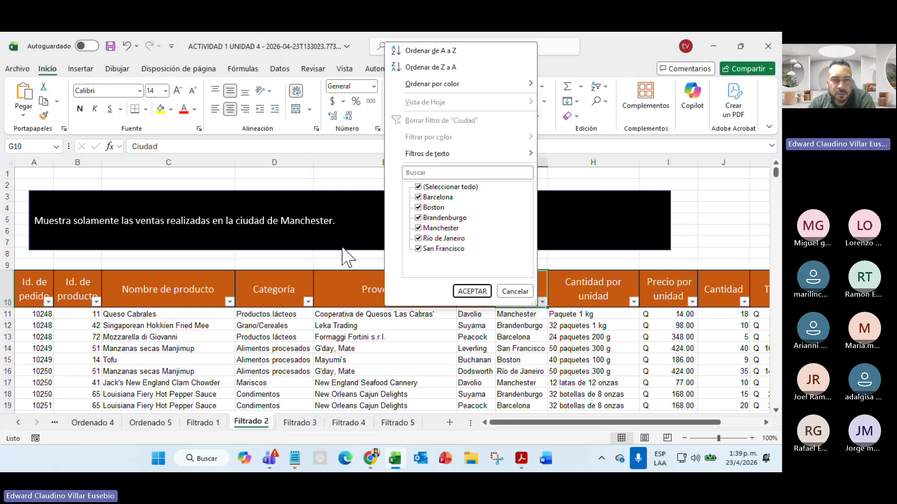
pyautogui.click(418, 187)
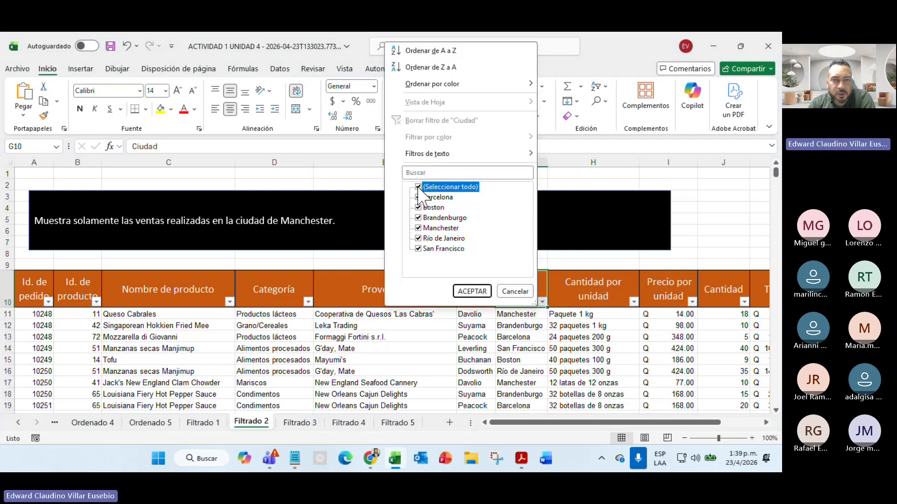
pyautogui.click(418, 228)
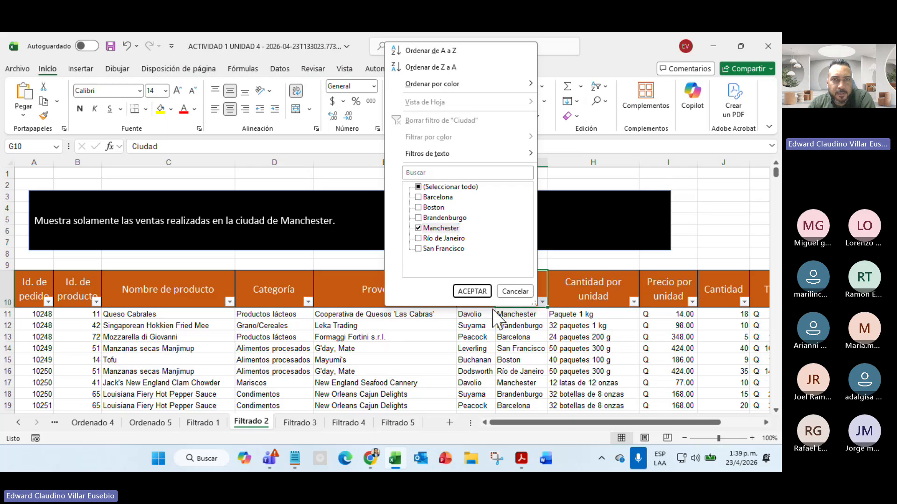
pyautogui.click(472, 291)
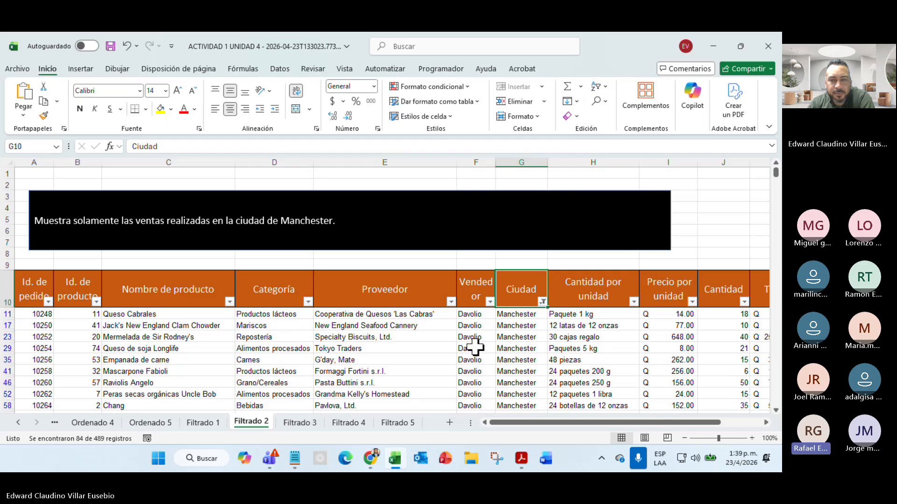
# - Raise the system volume to 74 and switch to the Teams meeting
pyautogui.press('XF86AudioRaiseVolume')
pyautogui.press('XF86AudioRaiseVolume')
pyautogui.press('XF86AudioRaiseVolume')
pyautogui.press('XF86AudioRaiseVolume')
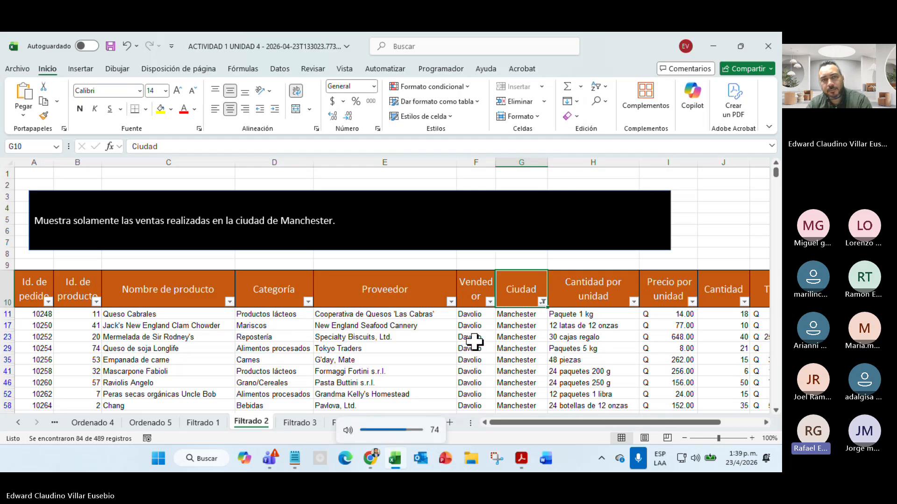
pyautogui.click(267, 51)
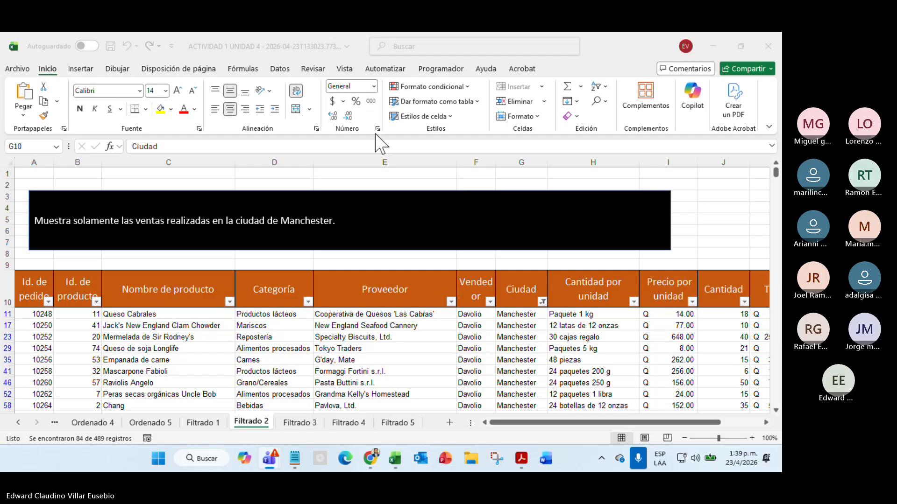
# - Copy the filtered table with its headers from Filtrado 1 and paste it into a new sheet at A1
pyautogui.click(207, 425)
pyautogui.click(207, 426)
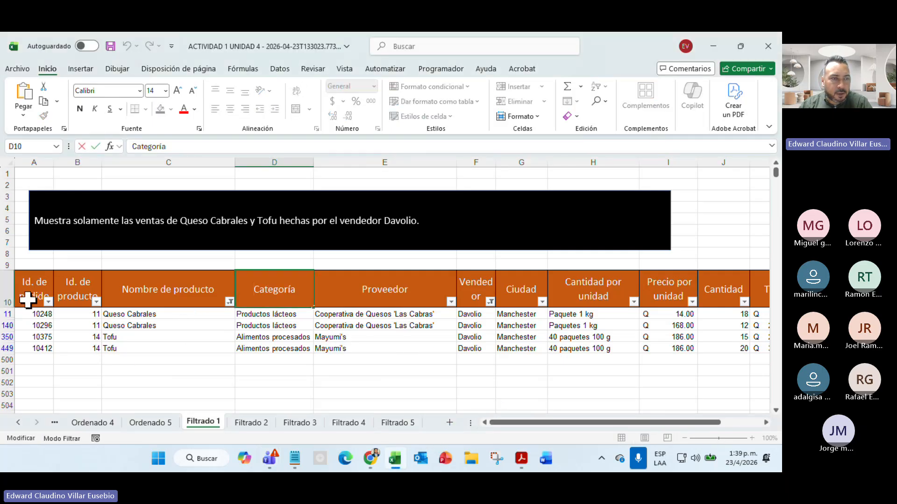
pyautogui.moveTo(30, 298); pyautogui.dragTo(690, 348)
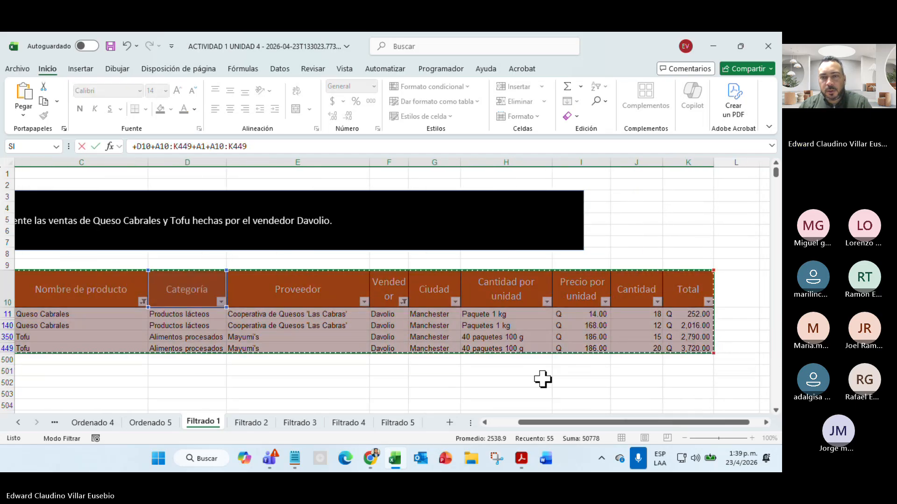
pyautogui.press('Escape')
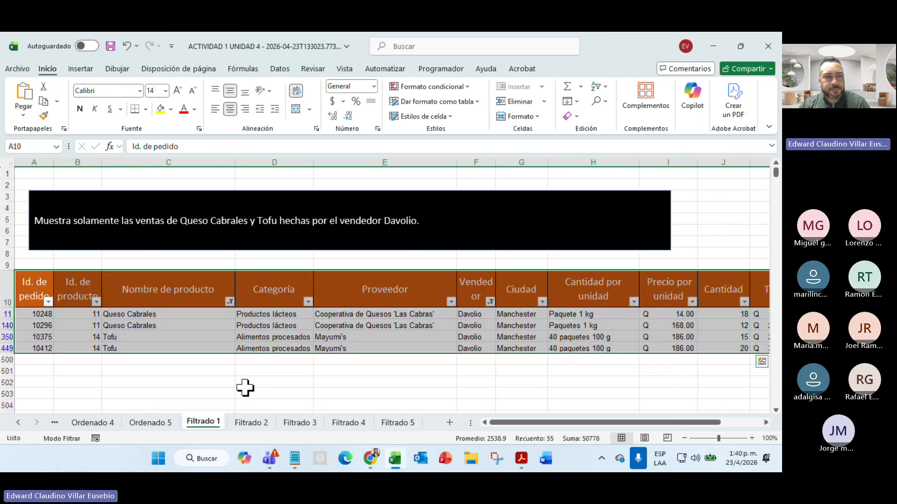
pyautogui.hotkey('ctrl', 'c')
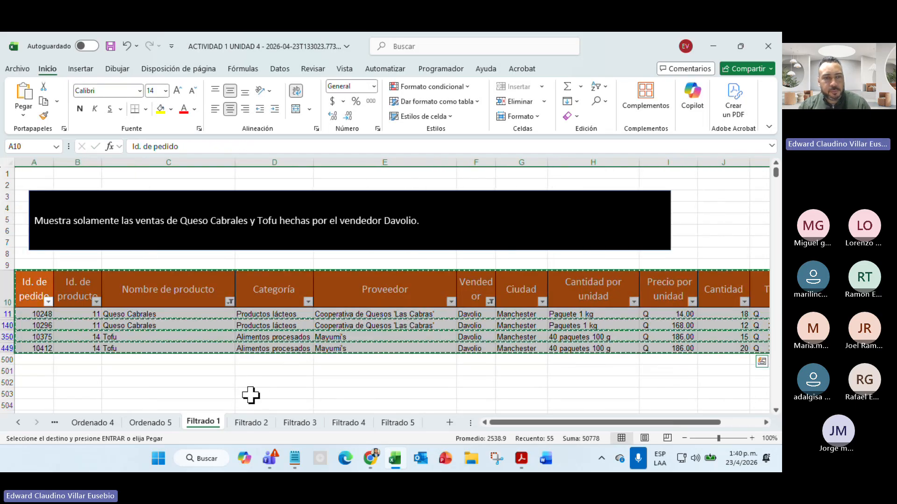
pyautogui.click(451, 422)
pyautogui.hotkey('ctrl', 'v')
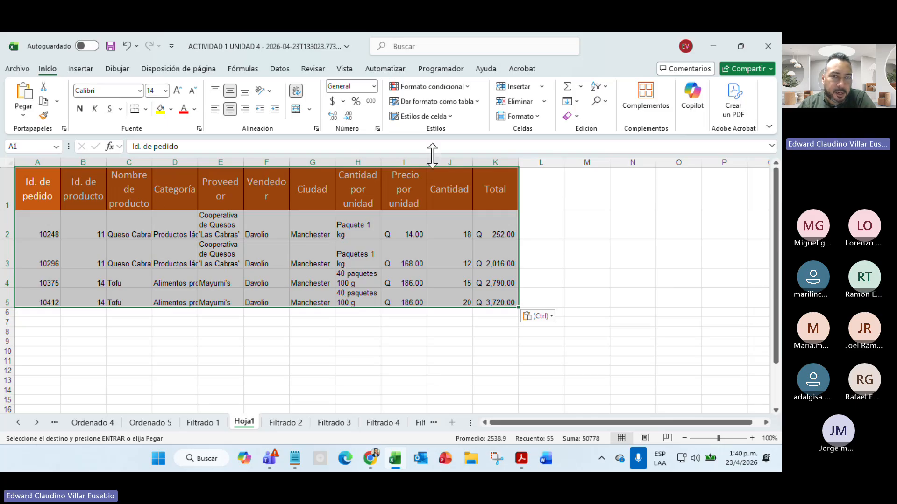
pyautogui.click(411, 296)
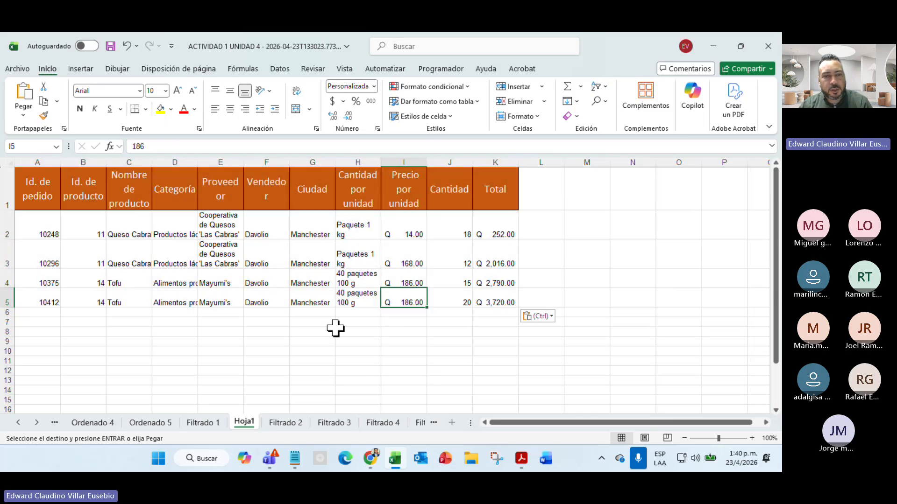
# - Clear the Vendedor and Nombre de producto filters on the Filtrado 1 sheet
pyautogui.click(202, 425)
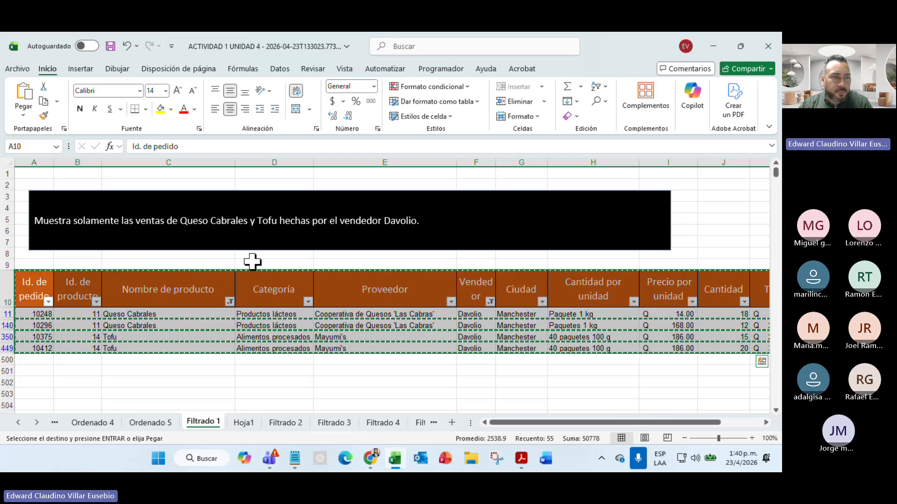
pyautogui.press('Escape')
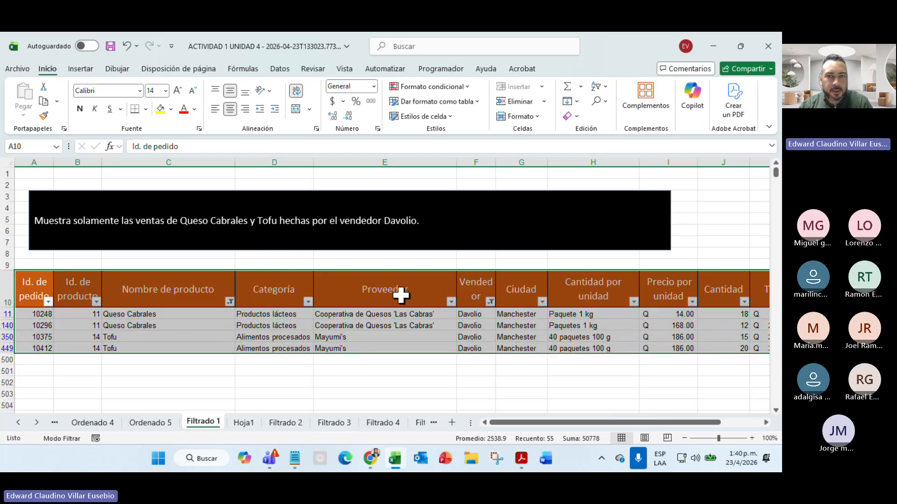
pyautogui.click(490, 303)
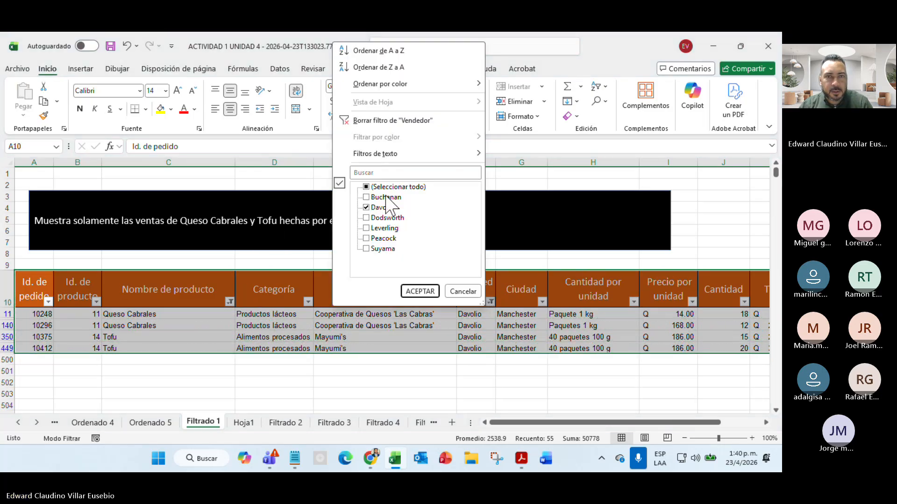
pyautogui.click(372, 121)
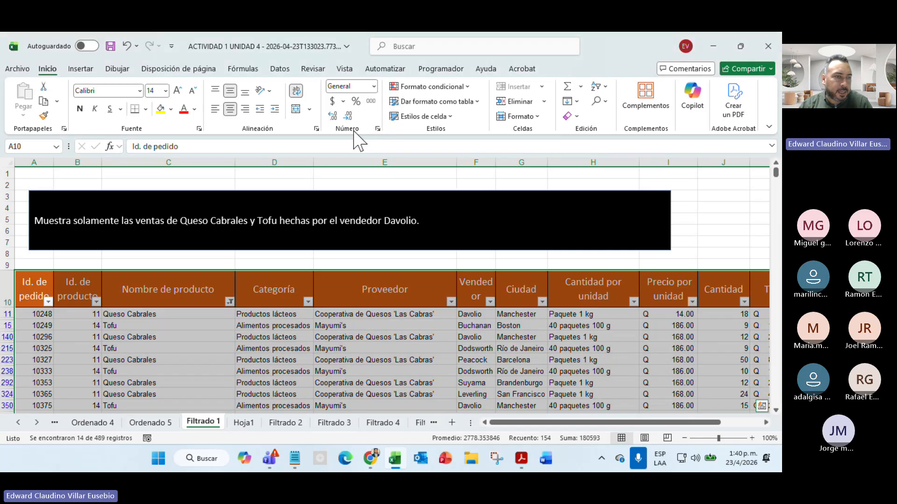
pyautogui.click(351, 255)
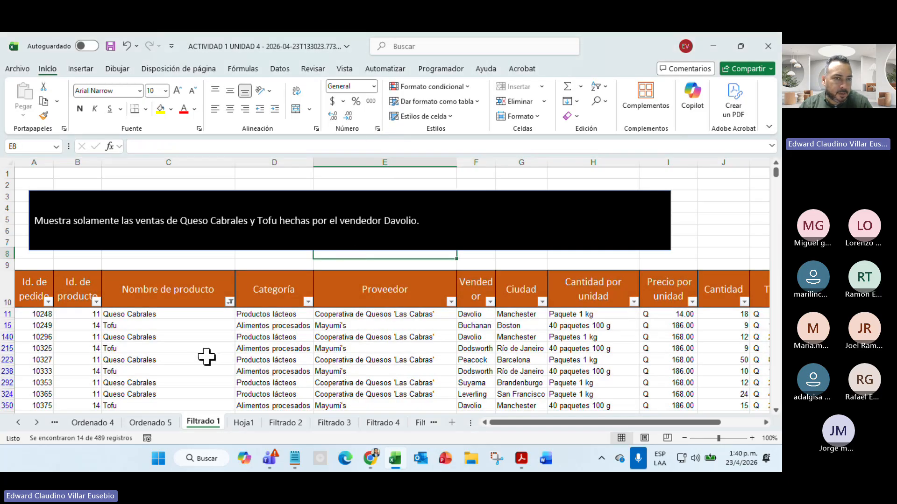
pyautogui.click(230, 302)
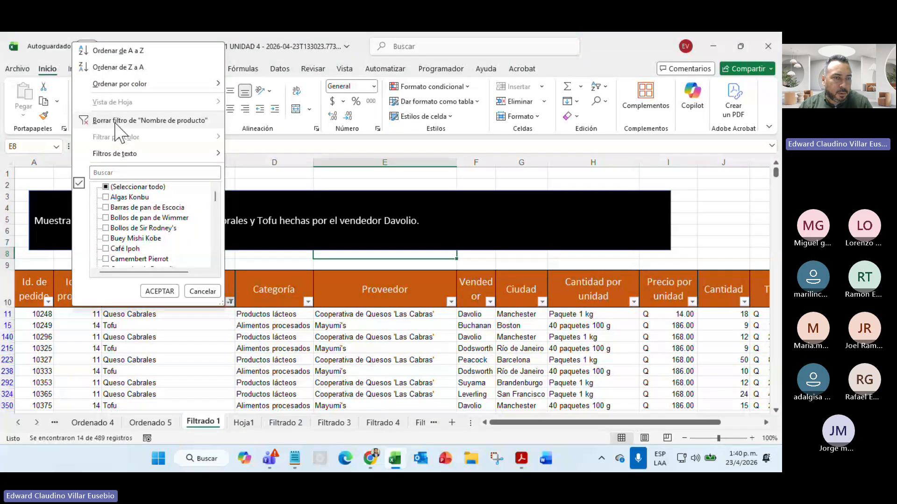
pyautogui.click(95, 121)
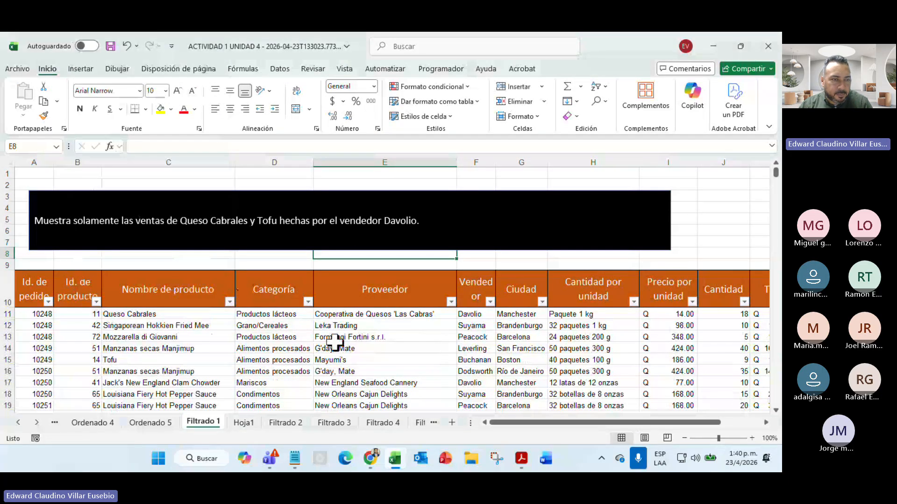
# - On Hoja1, widen the Nombre de producto, Categoría, Proveedor and Vendedor columns to fit their contents
pyautogui.click(239, 423)
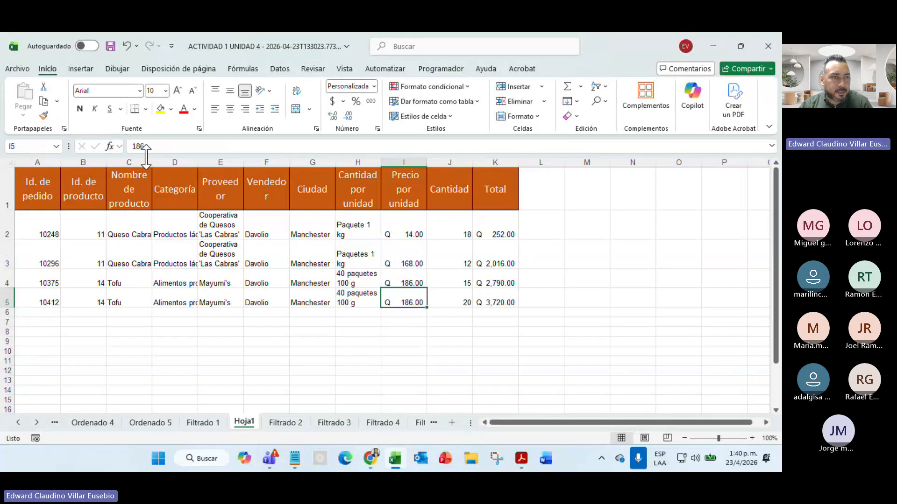
pyautogui.doubleClick(242, 161)
pyautogui.moveTo(242, 161); pyautogui.dragTo(337, 161)
pyautogui.moveTo(198, 161); pyautogui.dragTo(277, 161)
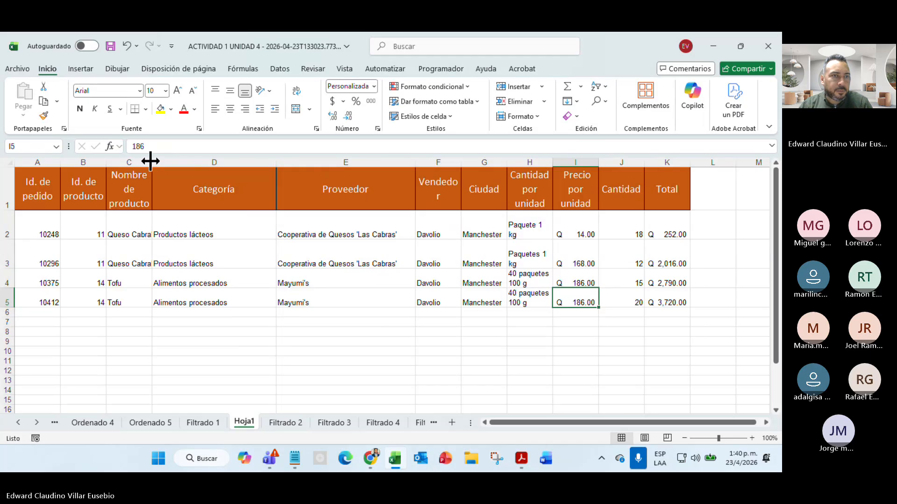
pyautogui.moveTo(151, 161); pyautogui.dragTo(217, 161)
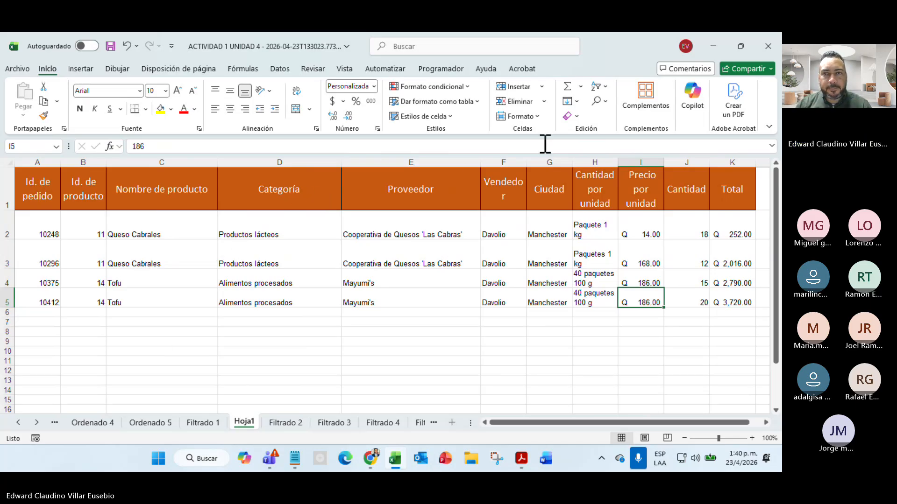
pyautogui.moveTo(524, 164); pyautogui.dragTo(549, 162)
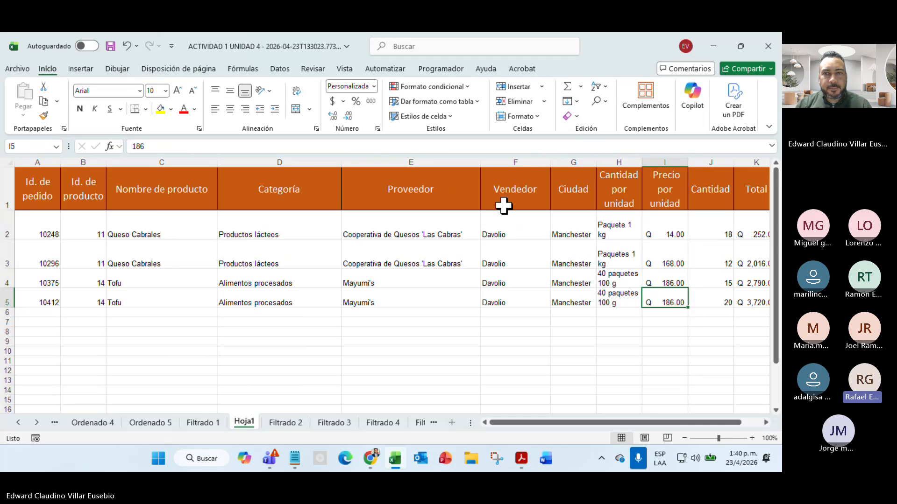
pyautogui.scroll(-1, 358, 356)
pyautogui.scroll(1, 357, 356)
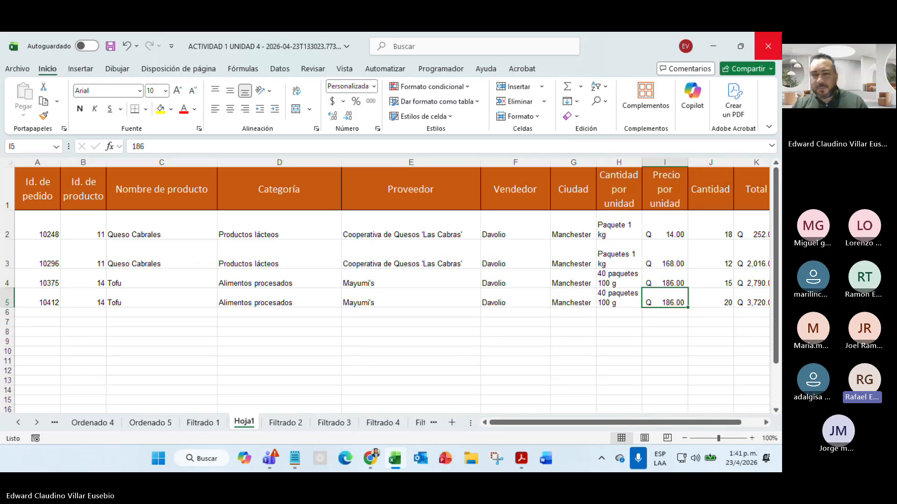
# - Show the unit 4 activities on the course page in Chrome, then return to the Excel workbook
pyautogui.click(716, 45)
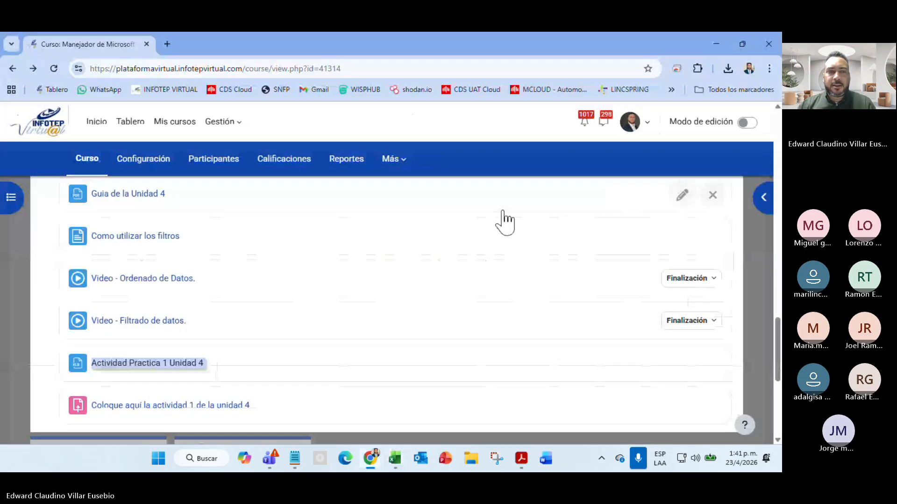
pyautogui.click(395, 460)
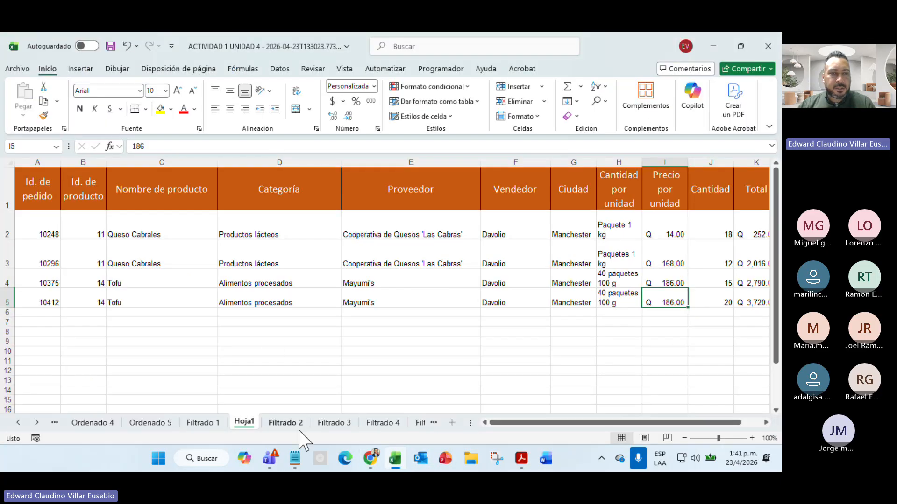
# - On the Filtrado 3 sheet, turn on the header filters and filter Categoría to show only Productos lácteos
pyautogui.click(286, 423)
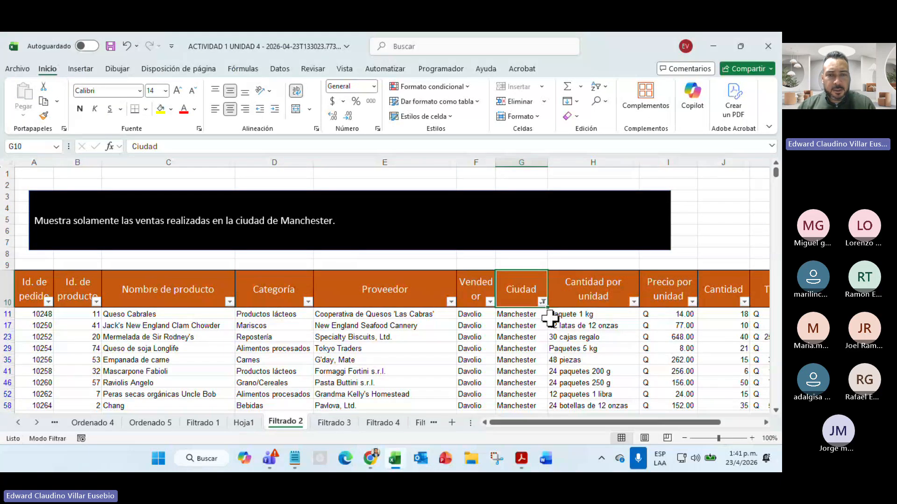
pyautogui.click(333, 422)
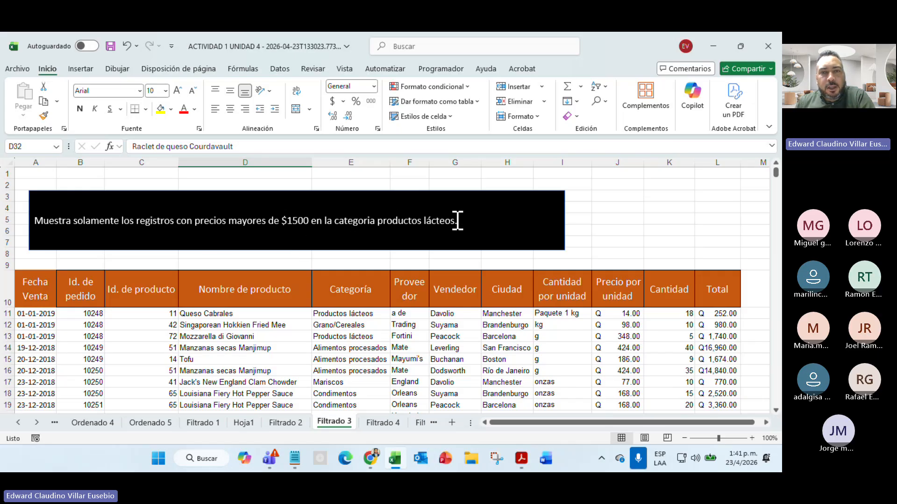
pyautogui.click(340, 295)
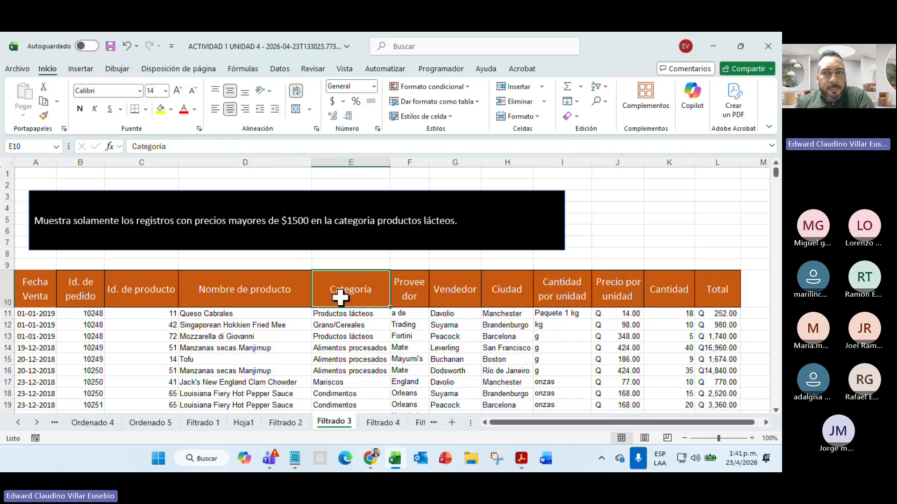
pyautogui.click(619, 152)
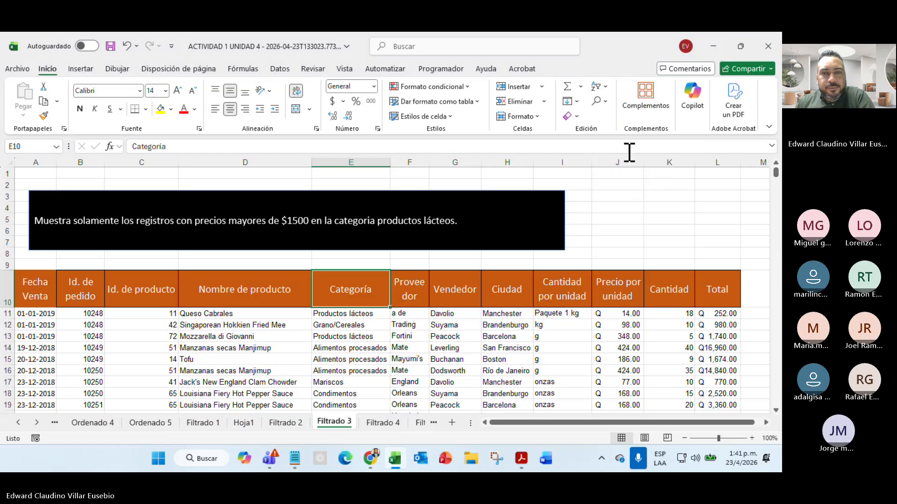
pyautogui.click(385, 301)
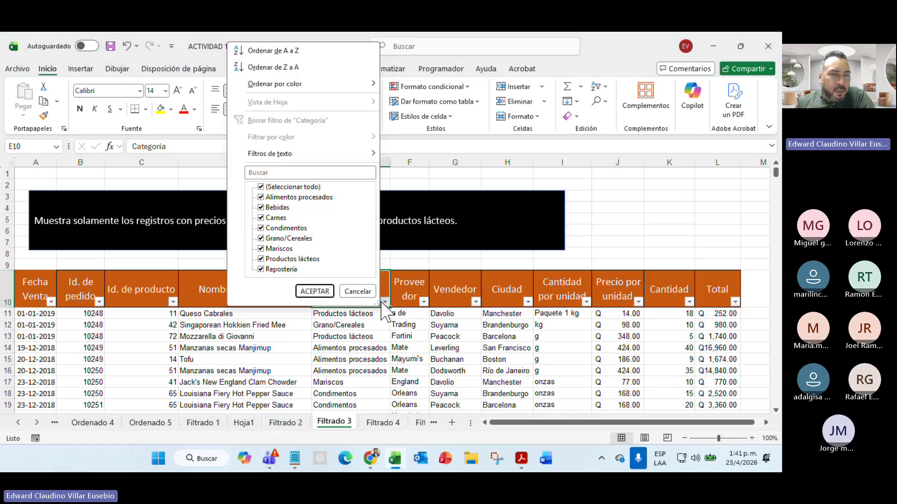
pyautogui.click(292, 187)
pyautogui.click(285, 259)
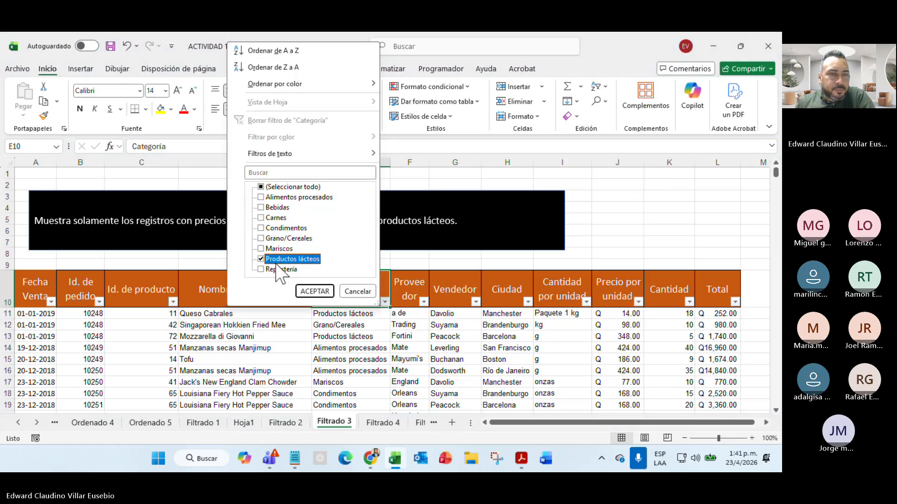
pyautogui.click(314, 292)
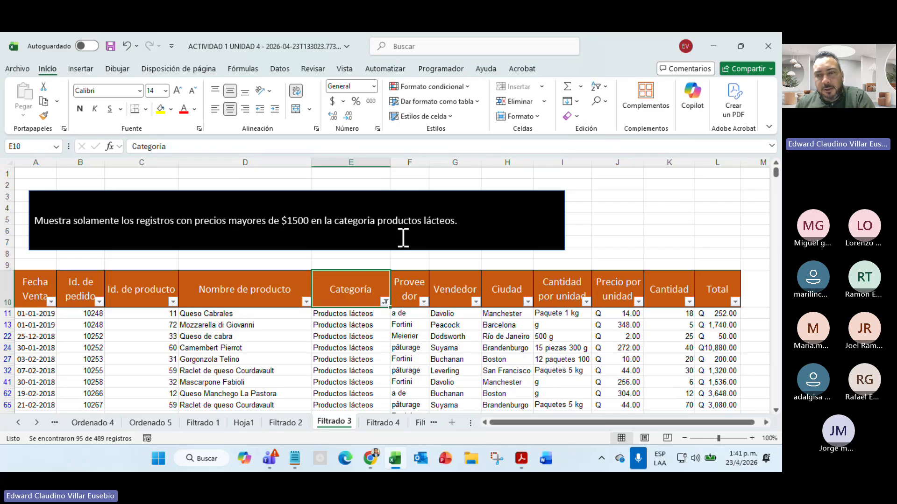
# - Try a number filter on Precio por unidad for values greater than 1500, and clear that filter
pyautogui.scroll(-20, 626, 339)
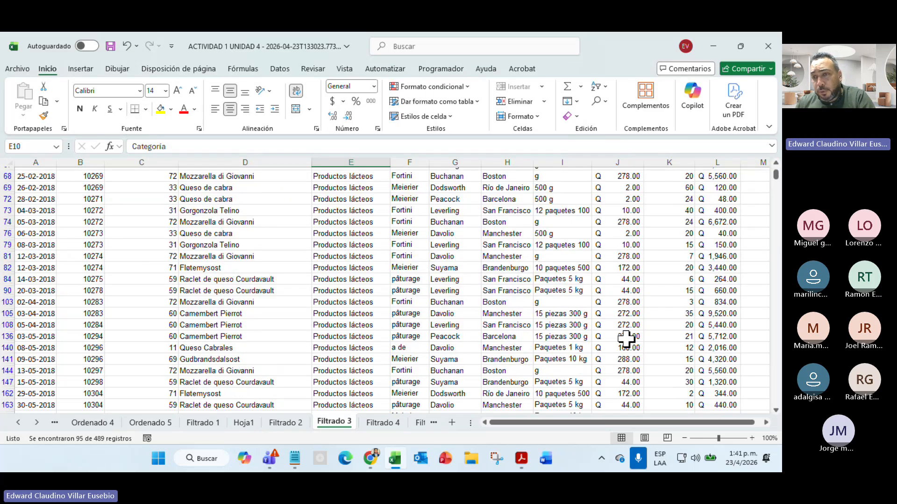
pyautogui.scroll(20, 600, 309)
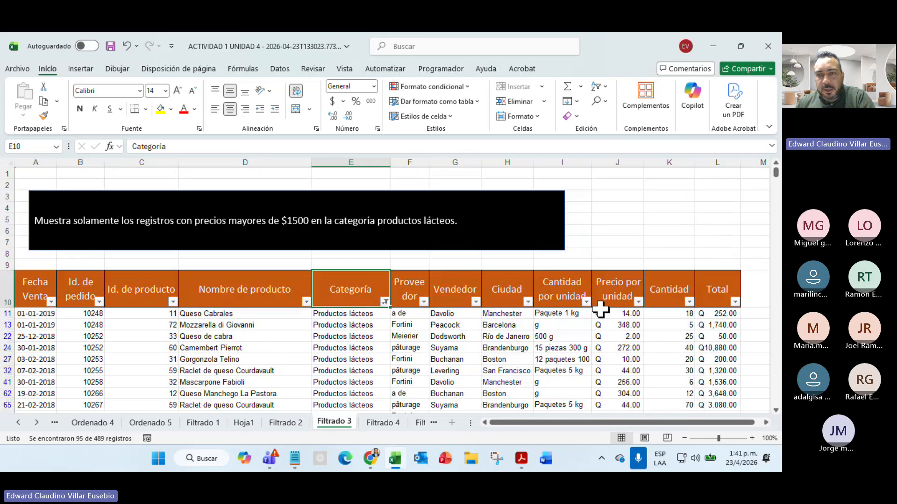
pyautogui.click(638, 301)
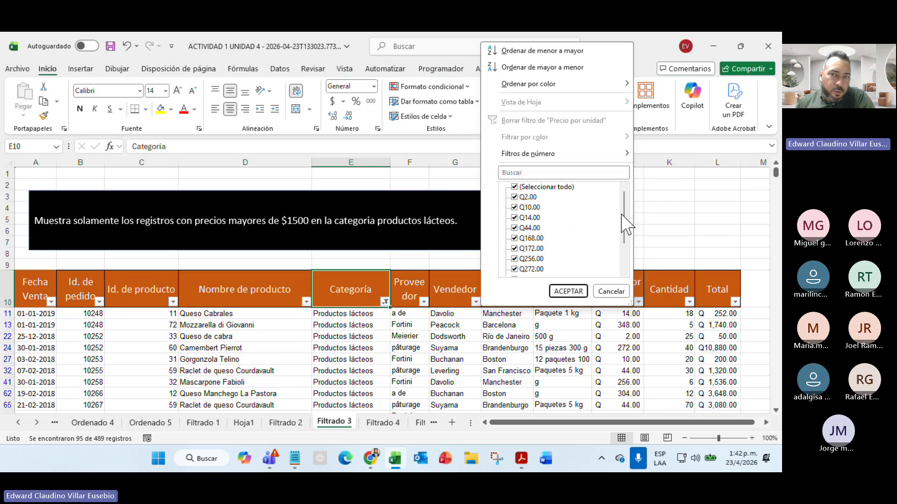
pyautogui.moveTo(624, 218); pyautogui.dragTo(624, 191)
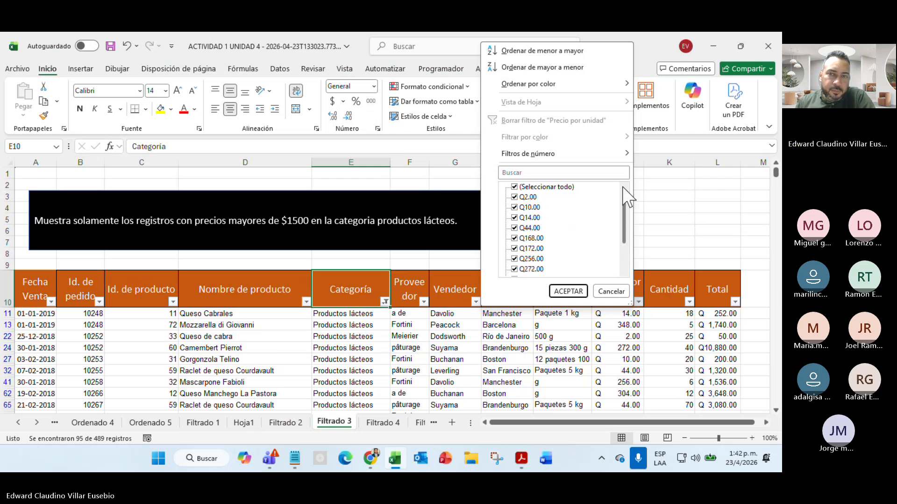
pyautogui.moveTo(514, 155)
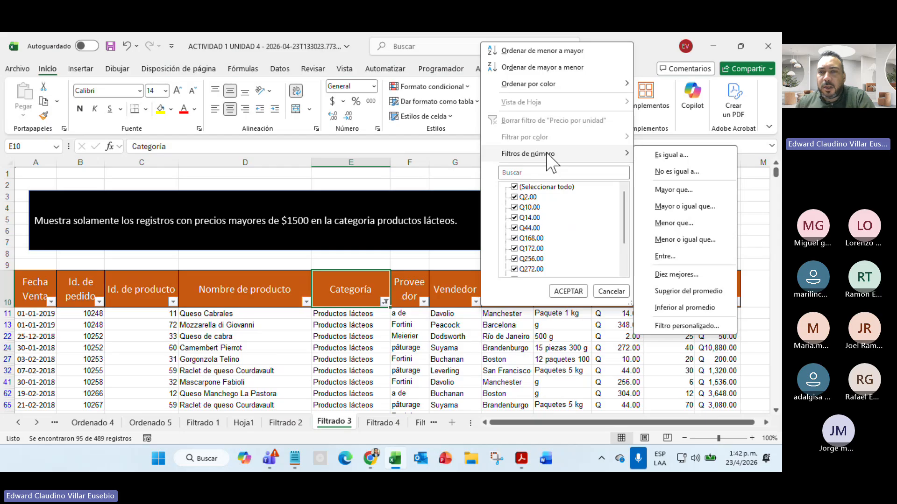
pyautogui.scroll(-2, 532, 248)
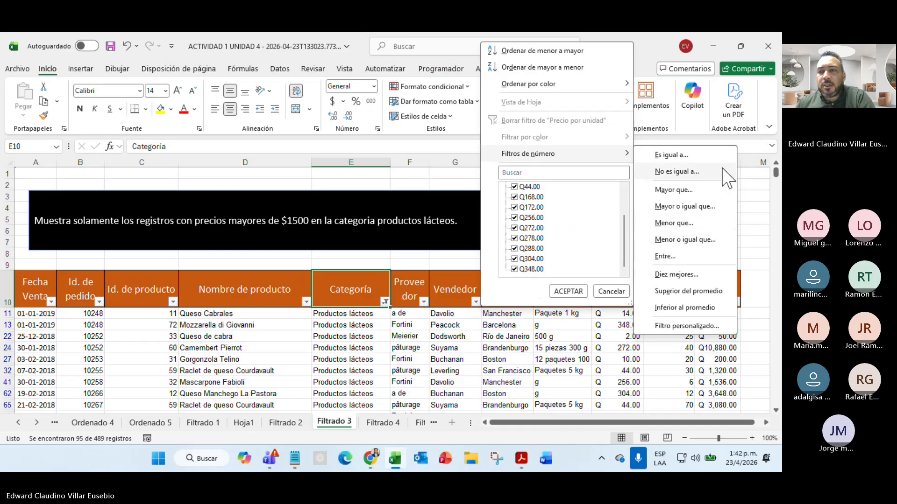
pyautogui.click(679, 194)
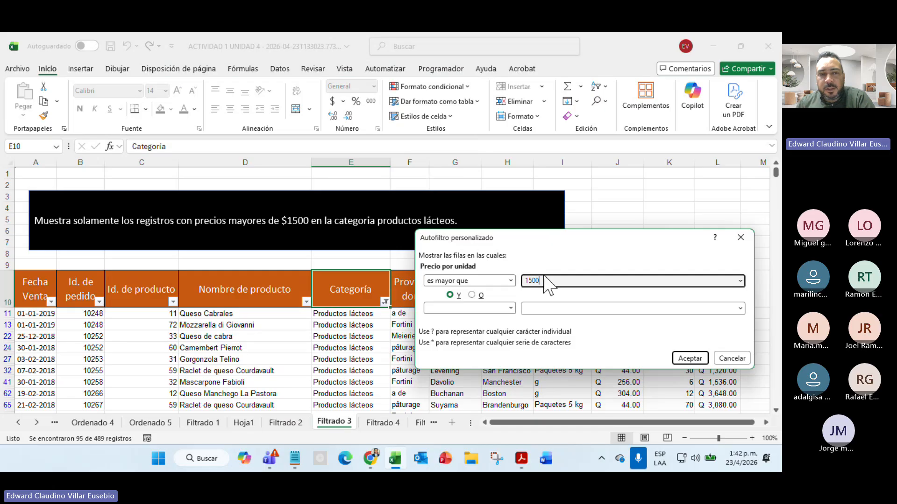
pyautogui.click(690, 359)
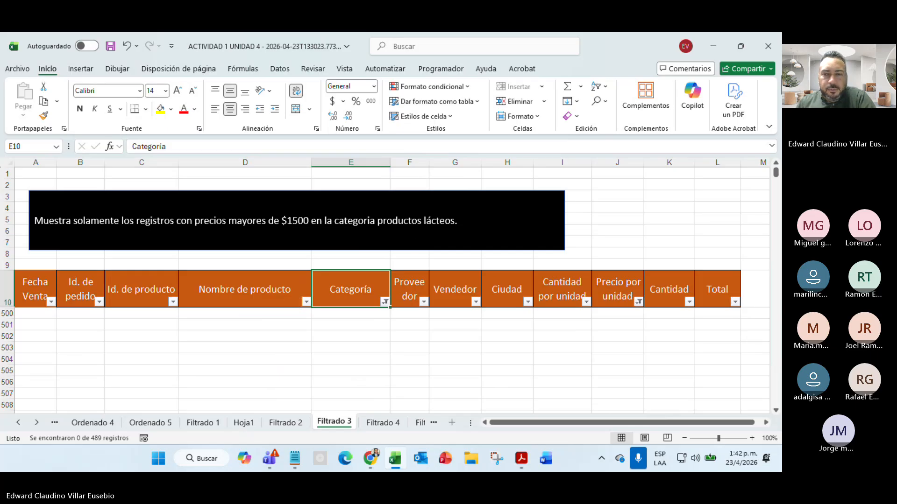
pyautogui.click(638, 301)
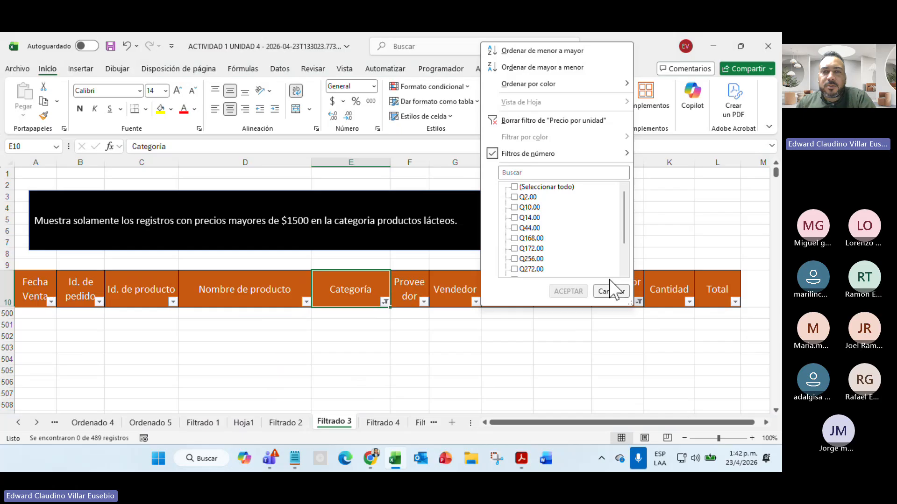
pyautogui.click(516, 121)
# - Set Precio por unidad to 1700 in J24, 1550 in J27 and 1500 in J32
pyautogui.click(621, 348)
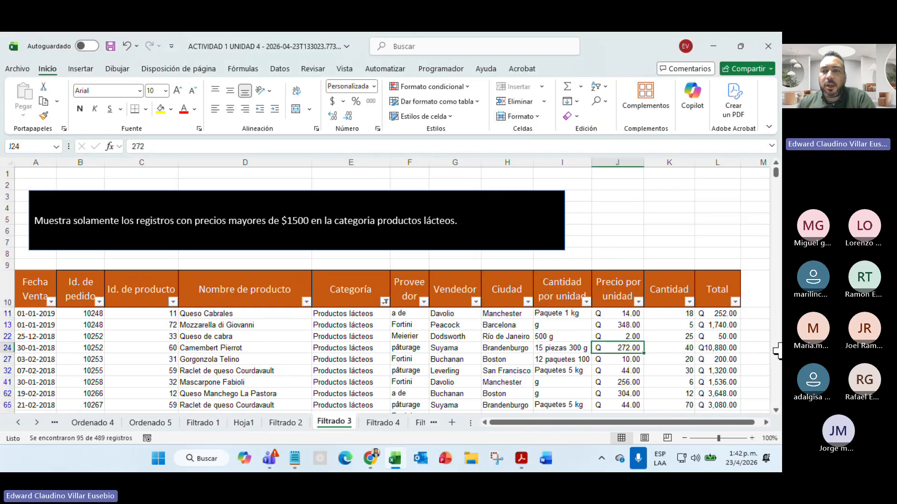
pyautogui.write('1,7')
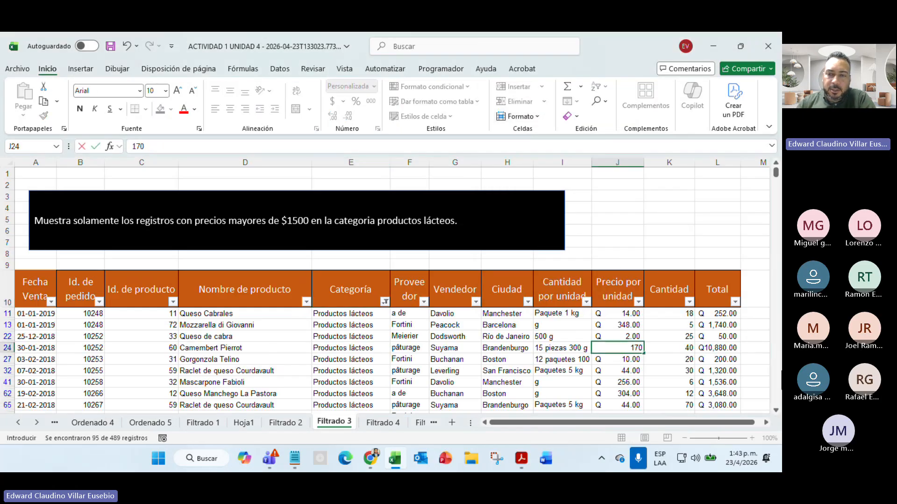
pyautogui.write('00')
pyautogui.press('Return')
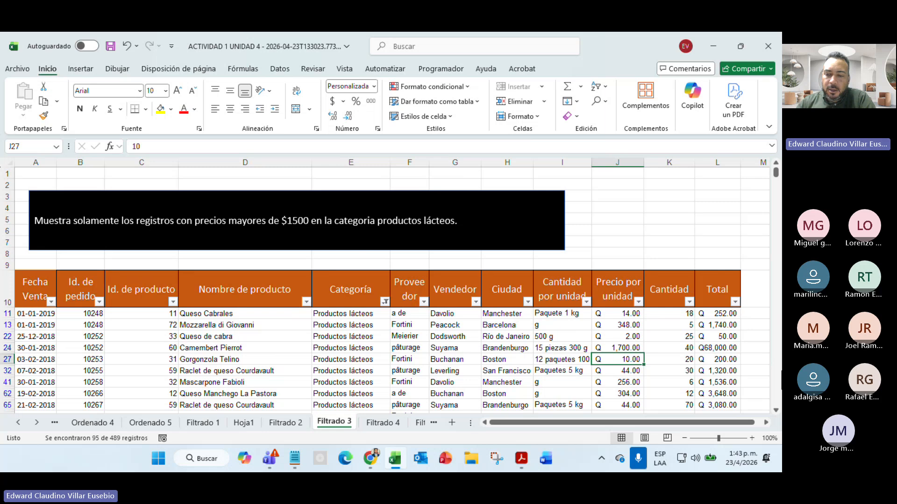
pyautogui.write('1550')
pyautogui.press('Return')
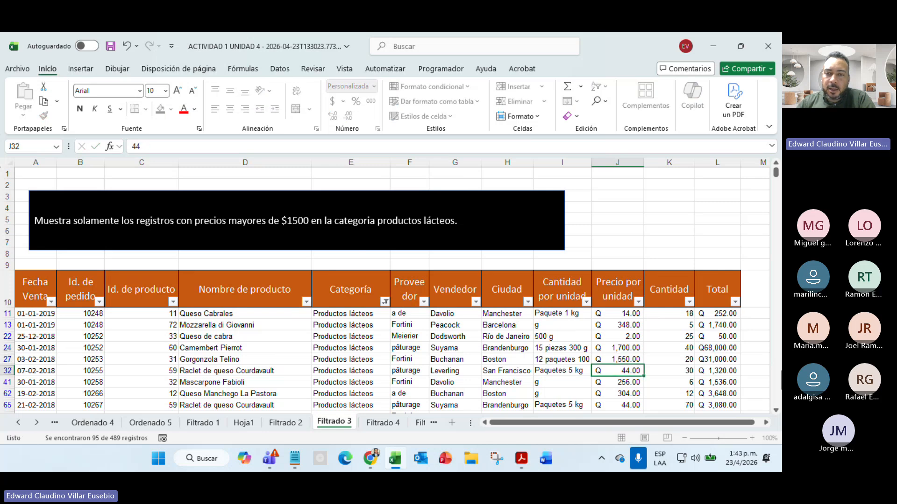
pyautogui.write('15')
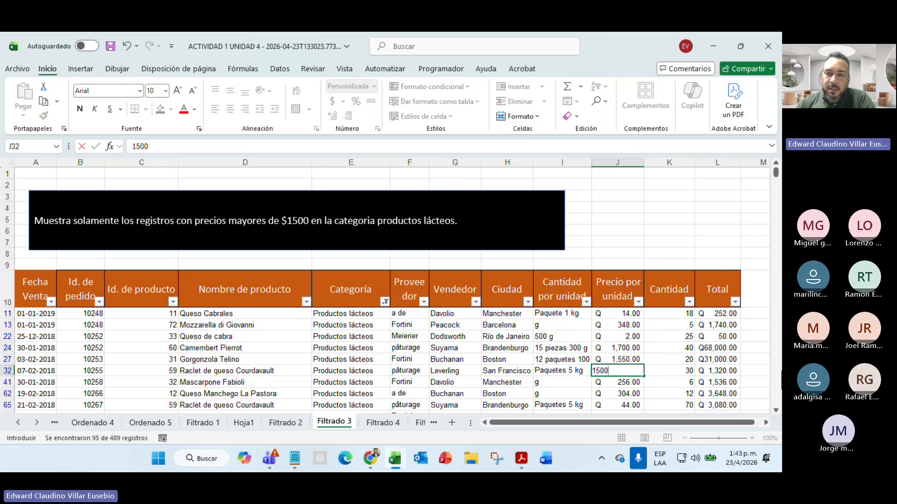
pyautogui.press('Return')
# - Set Precio por unidad to 2300 for Mascarpone Fabioli in J41 and 5600 for Queso Manchego La Pastora in J62
pyautogui.write('2')
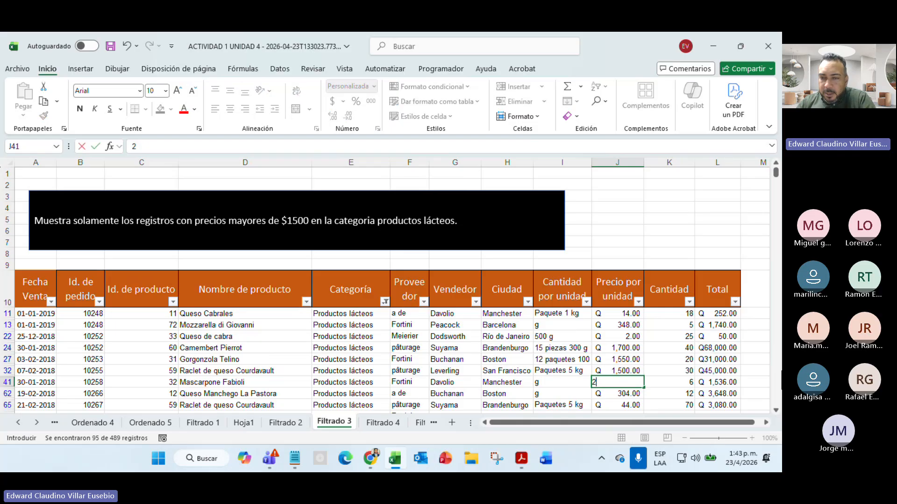
pyautogui.write(',300')
pyautogui.press('Return')
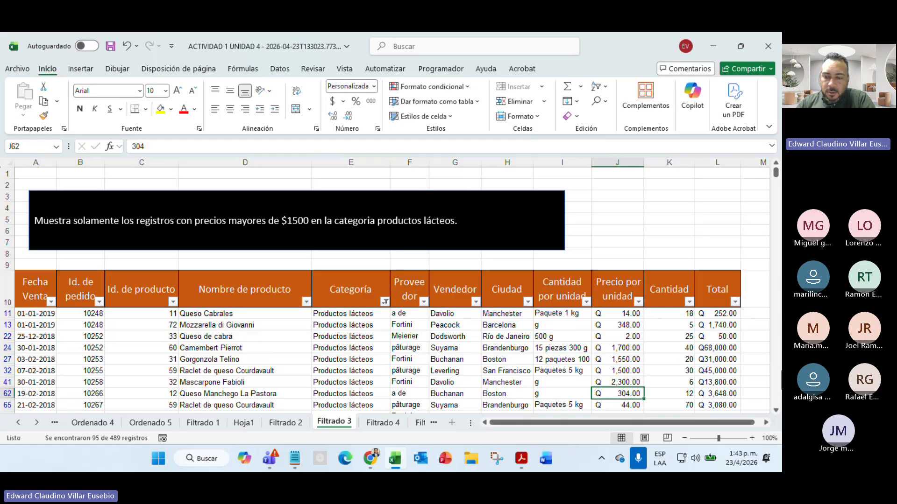
pyautogui.write('500')
pyautogui.press('BackSpace')
pyautogui.press('BackSpace')
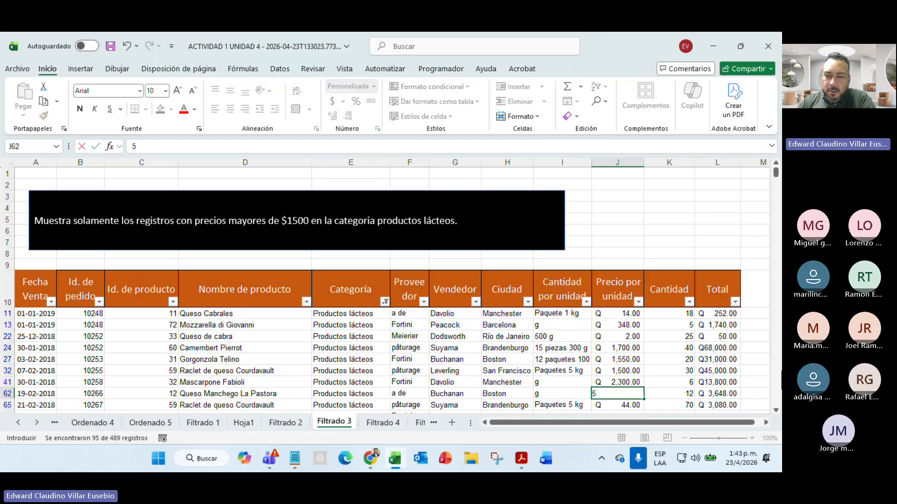
pyautogui.write('600')
pyautogui.press('Return')
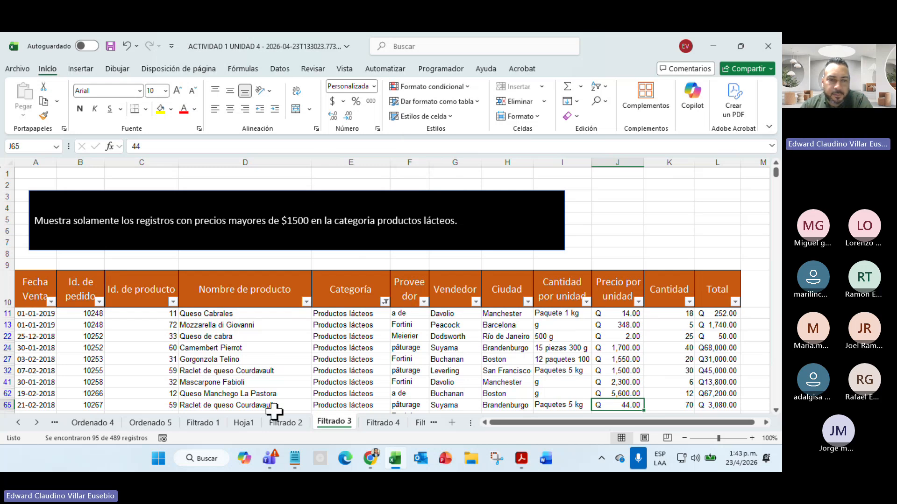
# - Check the meeting chat and the participants list in Teams, and return to the Excel workbook
pyautogui.moveTo(272, 468)
pyautogui.click(251, 408)
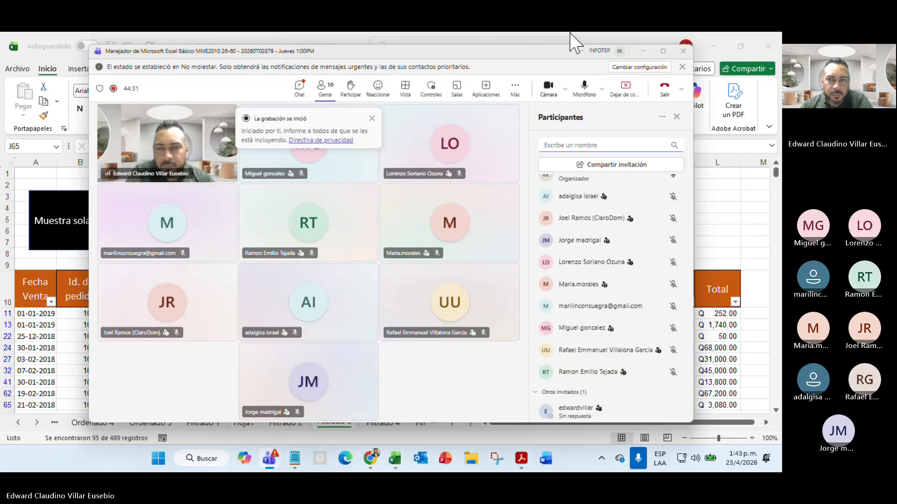
pyautogui.click(300, 87)
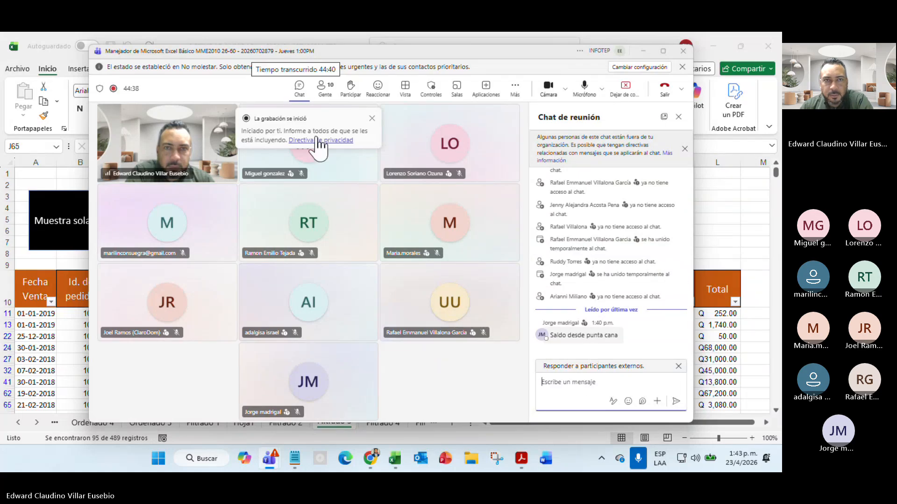
pyautogui.click(326, 87)
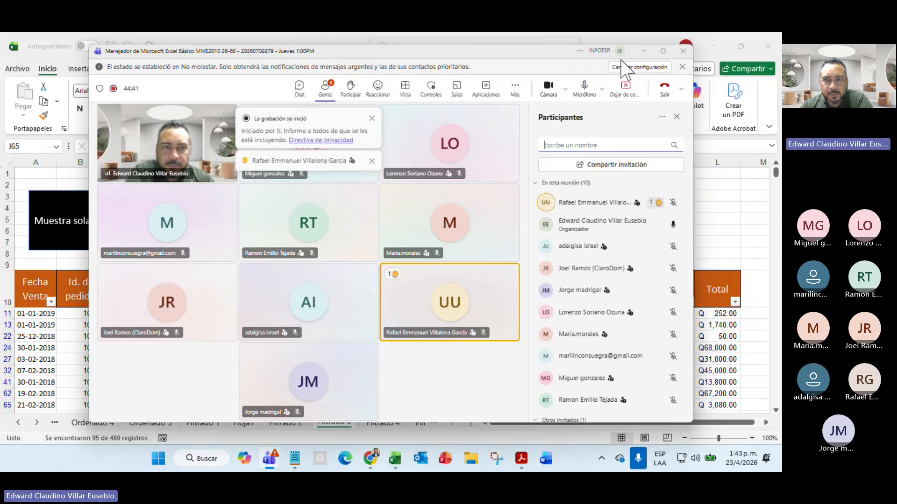
pyautogui.click(642, 51)
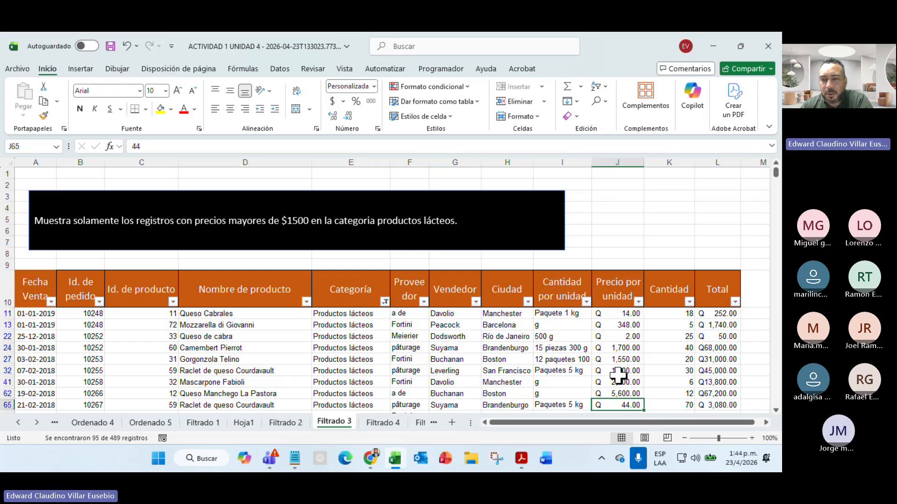
# - Filter the Precio por unidad column to show only values greater than 1500
pyautogui.click(638, 302)
pyautogui.moveTo(594, 155)
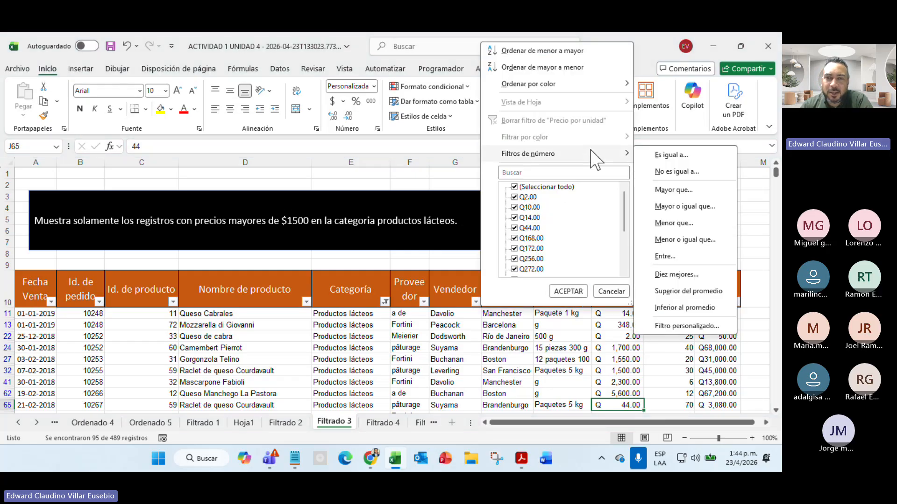
pyautogui.click(696, 186)
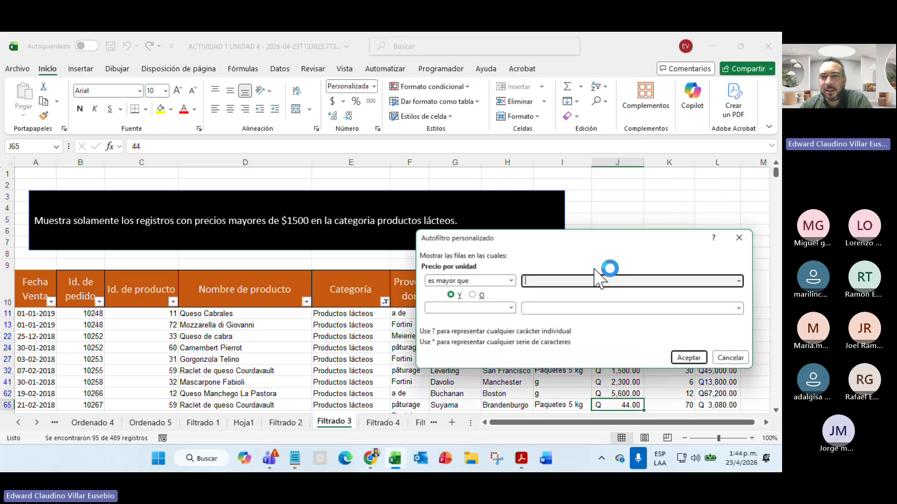
pyautogui.write('1500')
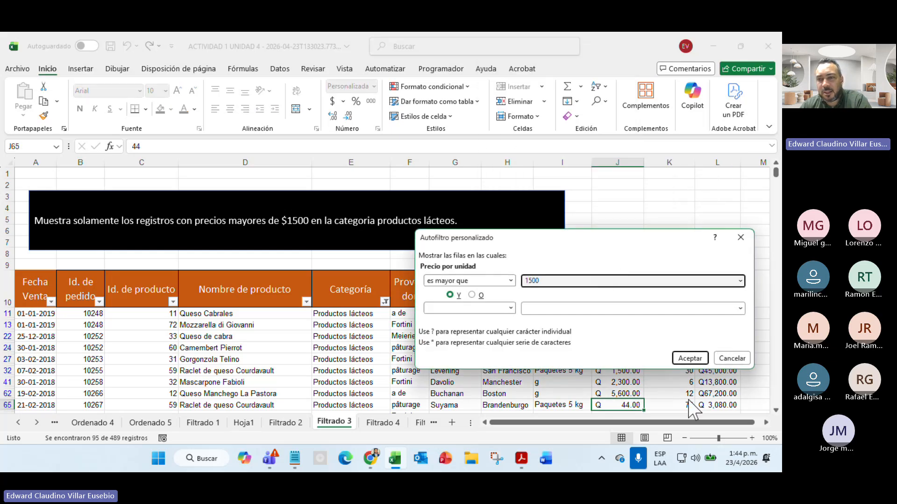
pyautogui.click(690, 358)
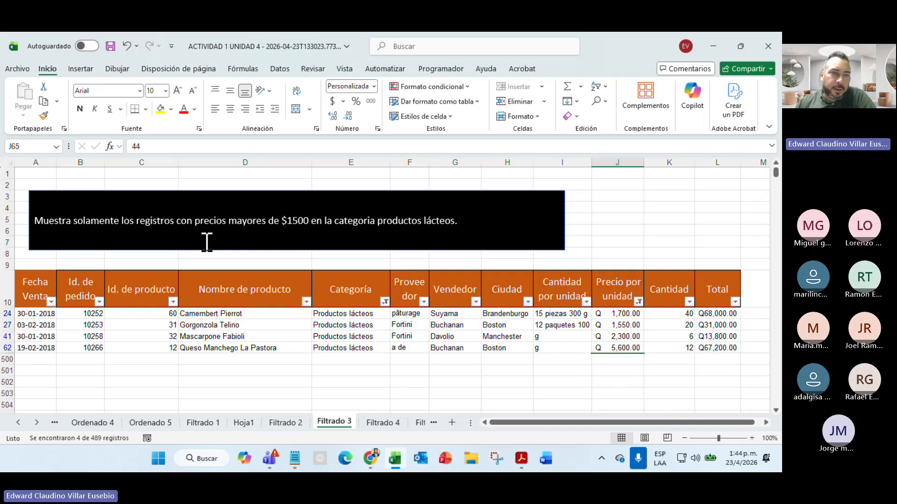
# - Open the Filtrado 4 sheet and read its filtering instruction above the sales table
pyautogui.click(725, 167)
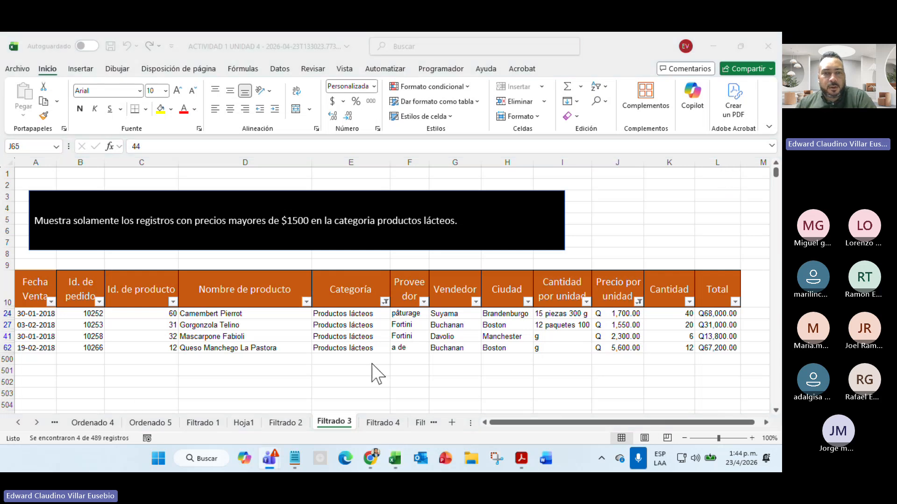
pyautogui.click(376, 423)
pyautogui.click(376, 423)
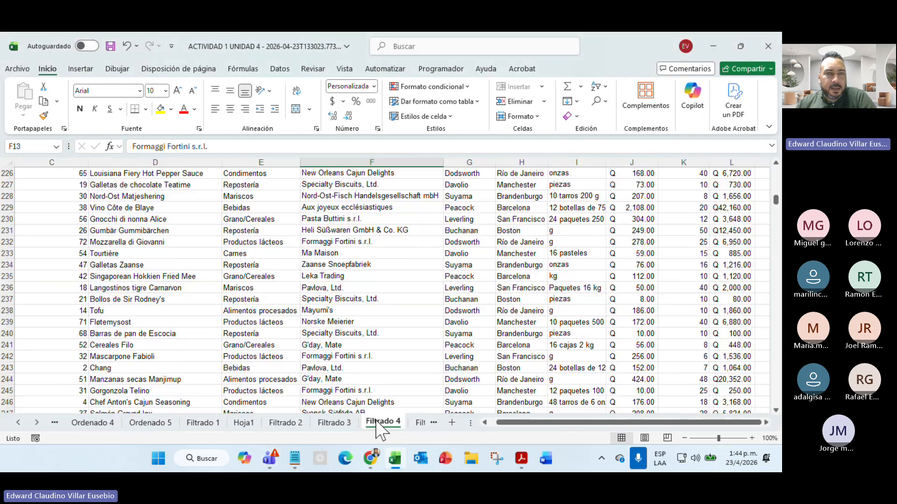
pyautogui.scroll(20, 351, 401)
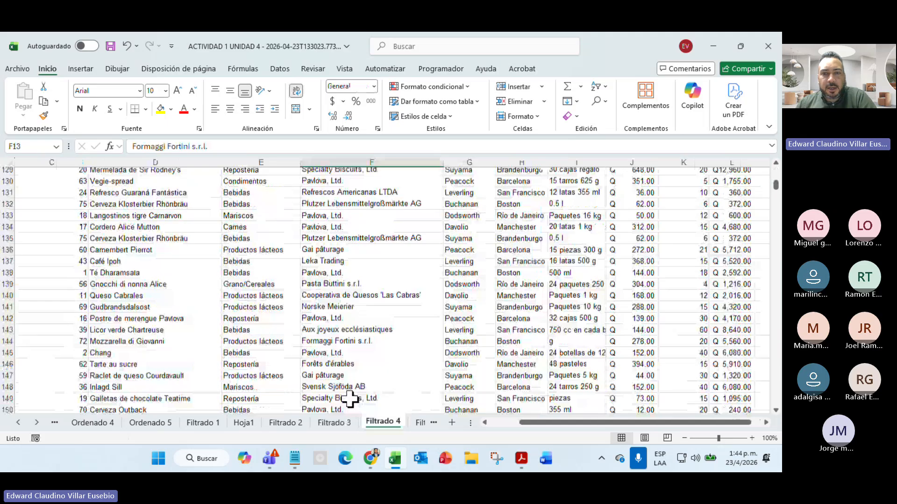
pyautogui.scroll(20, 351, 400)
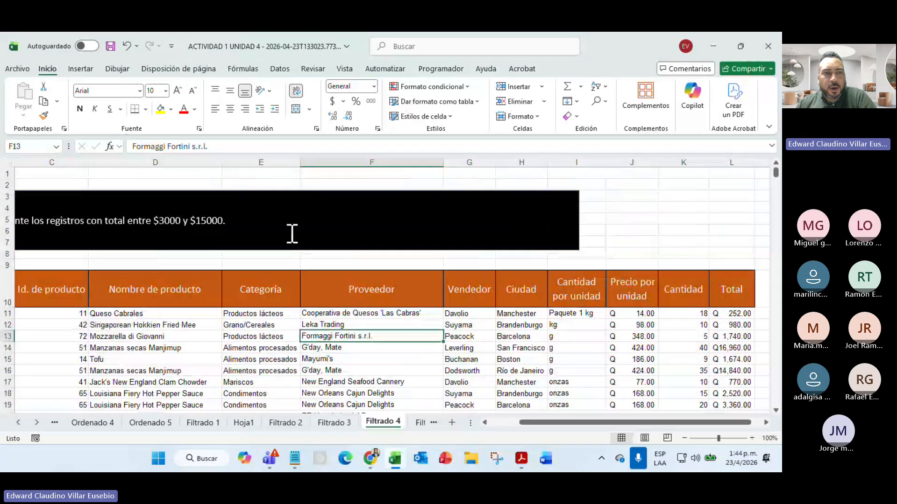
pyautogui.click(504, 423)
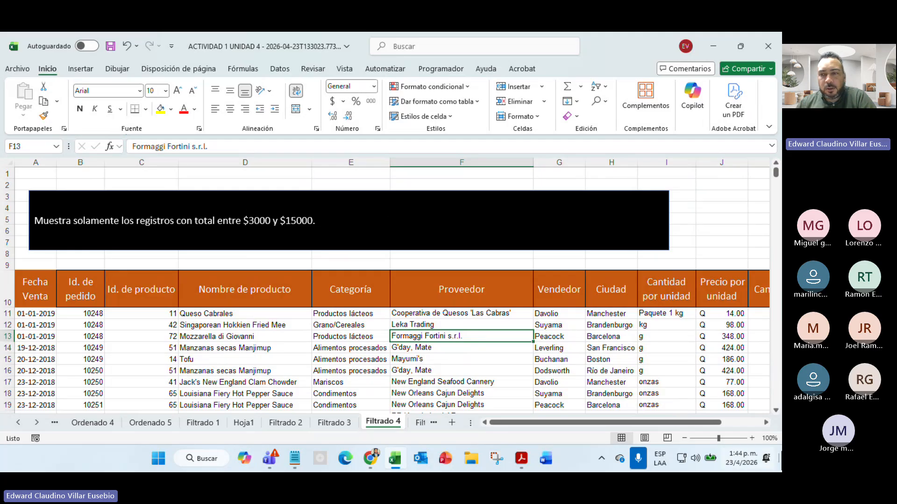
pyautogui.click(747, 422)
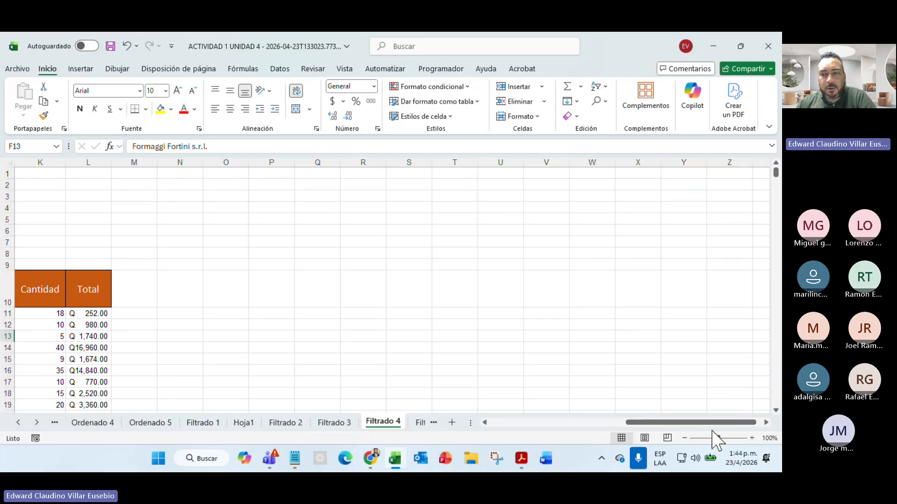
pyautogui.moveTo(707, 422); pyautogui.dragTo(593, 427)
# - Turn on filtering for the table's header row, starting from the Total heading
pyautogui.click(722, 297)
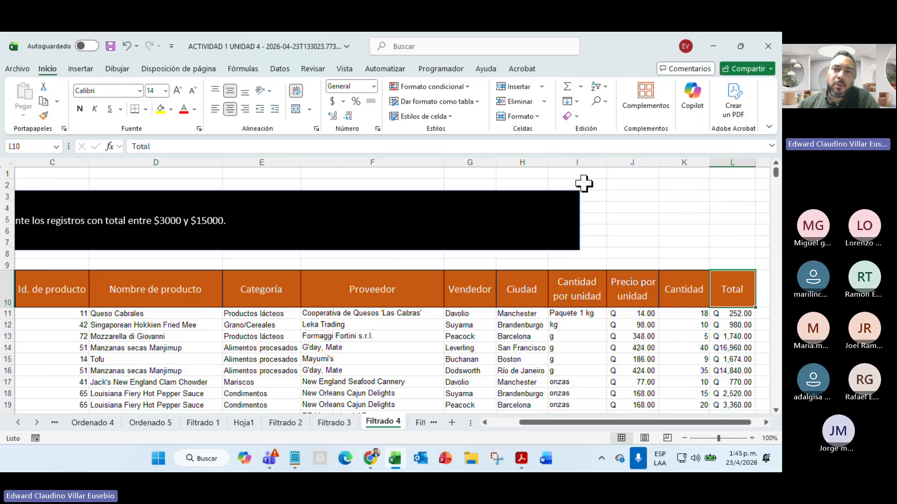
pyautogui.click(602, 87)
pyautogui.click(622, 152)
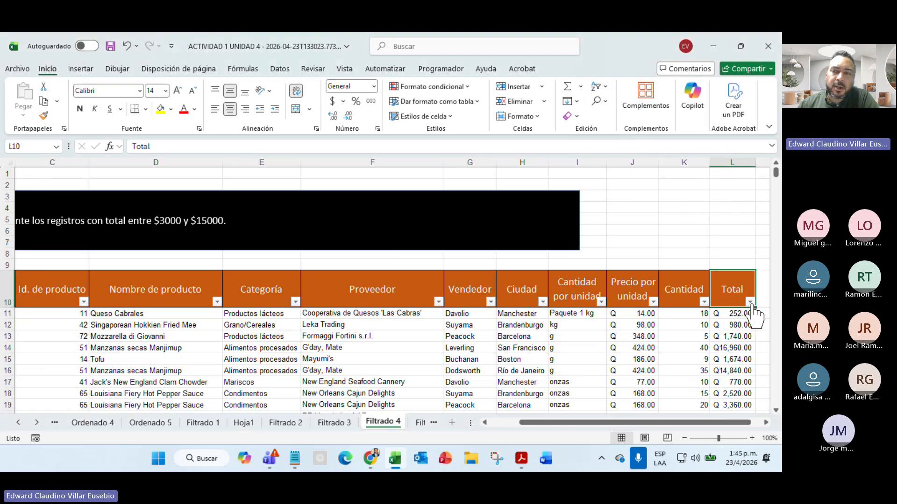
# - Apply a between filter on the Total column, from 3000 to 15000
pyautogui.click(750, 302)
pyautogui.moveTo(644, 157)
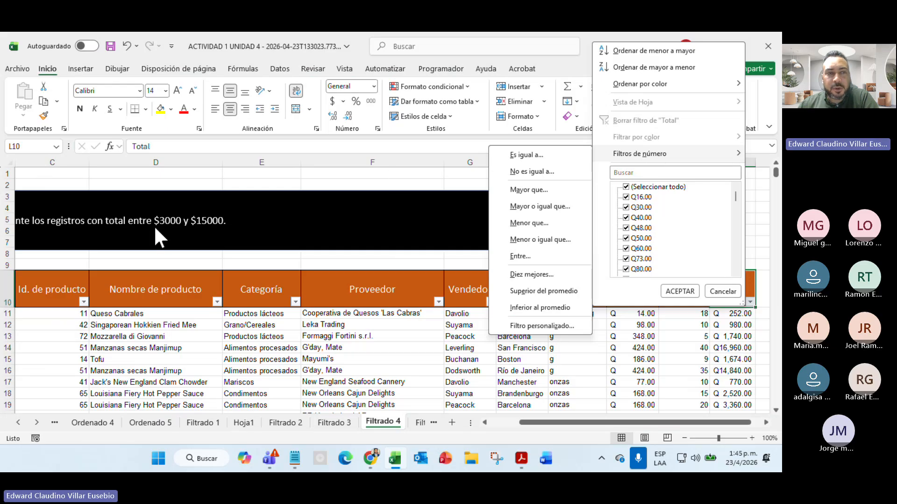
pyautogui.click(539, 256)
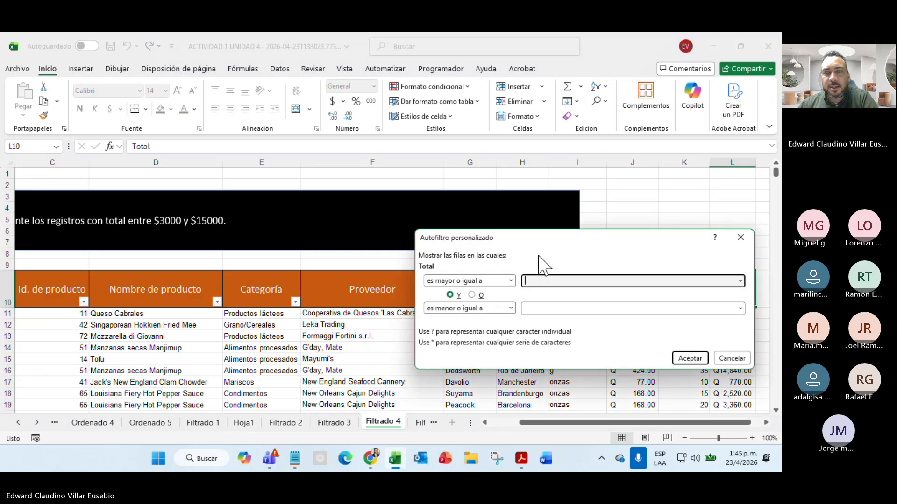
pyautogui.write('3000')
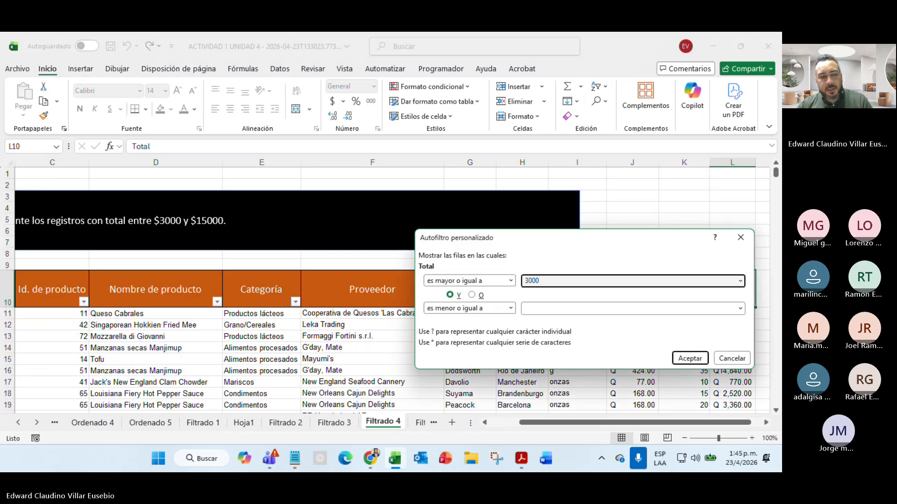
pyautogui.press('Tab')
pyautogui.press('Tab')
pyautogui.press('Tab')
pyautogui.write('1')
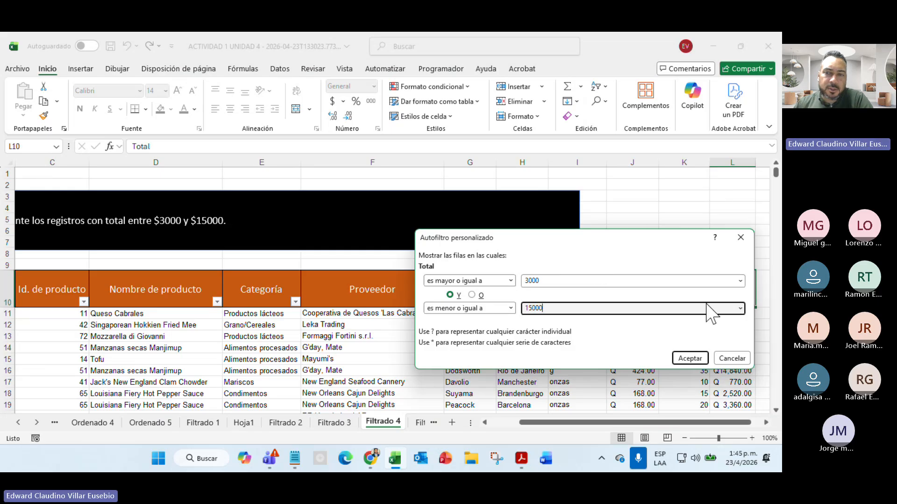
pyautogui.click(688, 362)
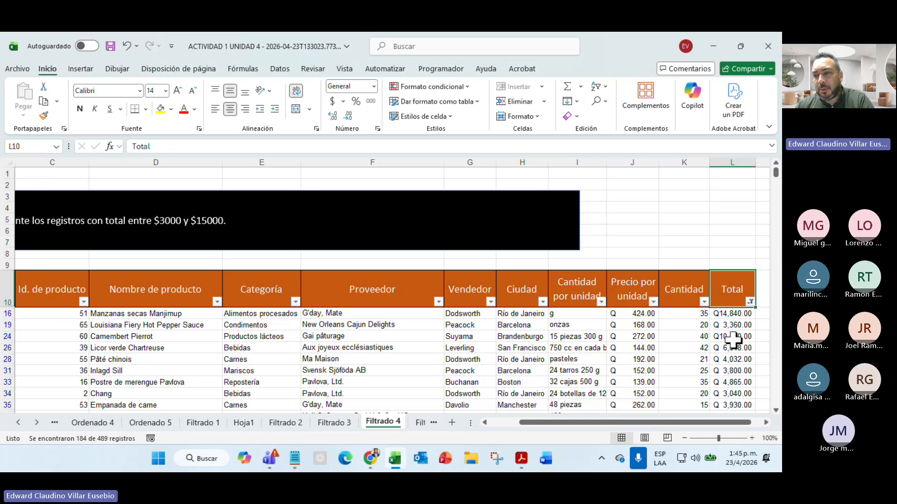
# - Review the filtered rows and clear the filter from the Total column
pyautogui.scroll(-7, 734, 346)
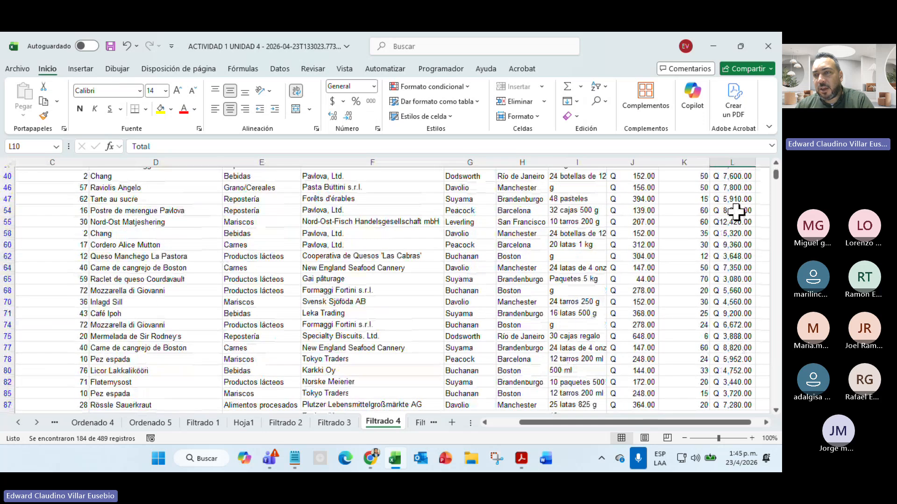
pyautogui.scroll(-12, 728, 233)
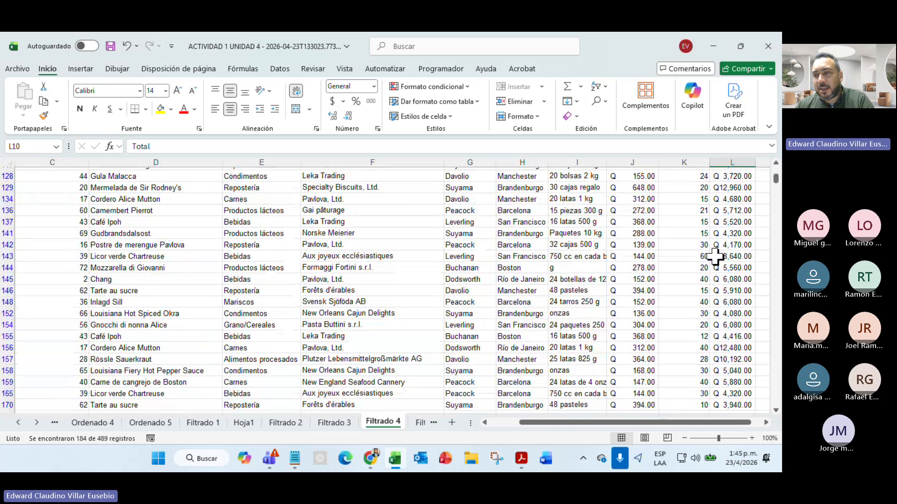
pyautogui.scroll(-20, 715, 256)
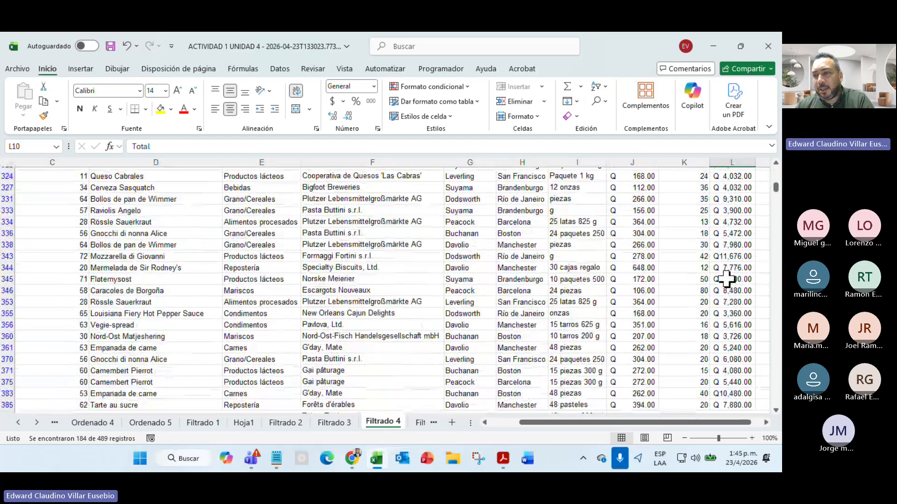
pyautogui.scroll(-15, 726, 279)
pyautogui.scroll(20, 727, 279)
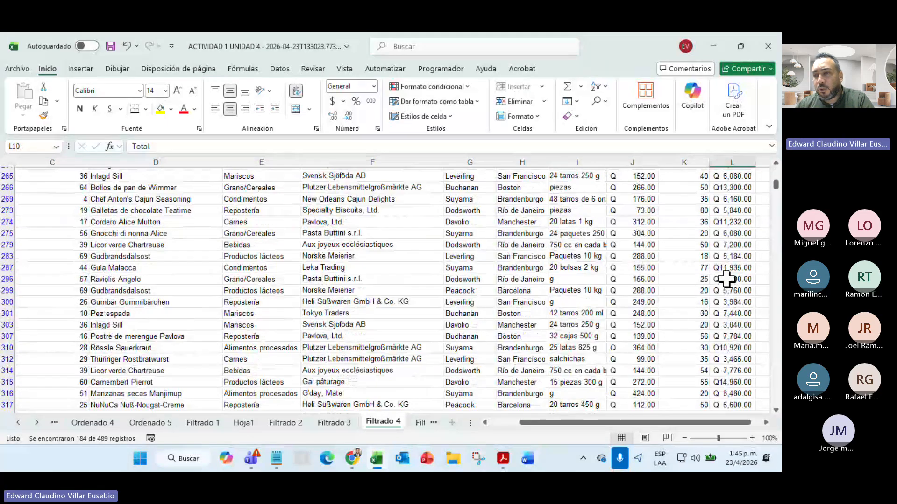
pyautogui.scroll(15, 726, 278)
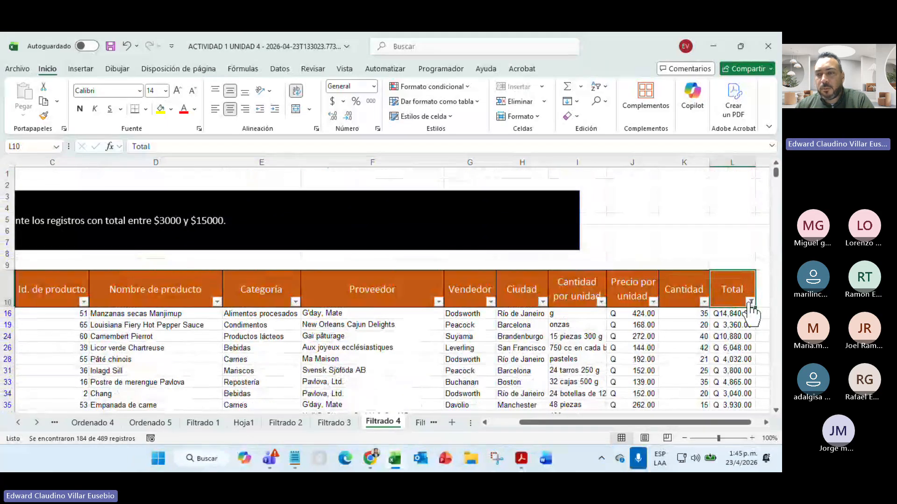
pyautogui.click(750, 302)
pyautogui.click(631, 120)
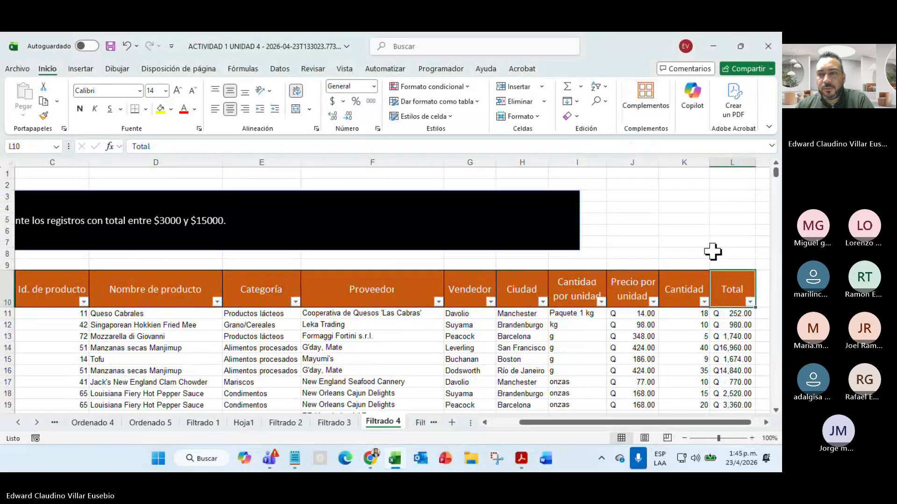
# - Sort the table records by the Total column from smallest to largest
pyautogui.click(719, 313)
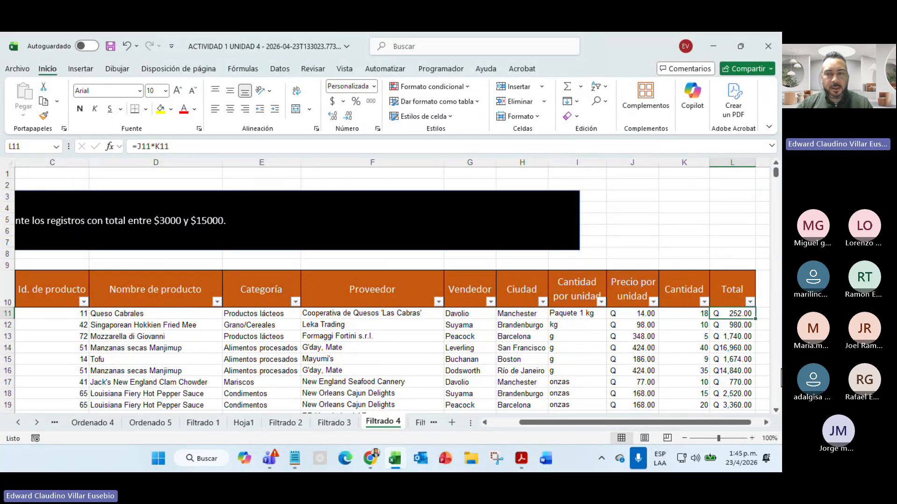
pyautogui.hotkey('ctrl', 'shift', 'Down')
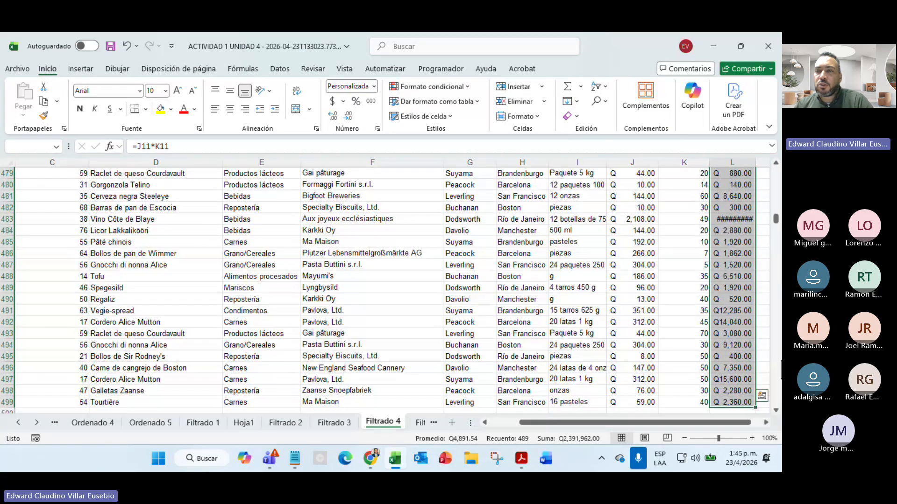
pyautogui.click(598, 86)
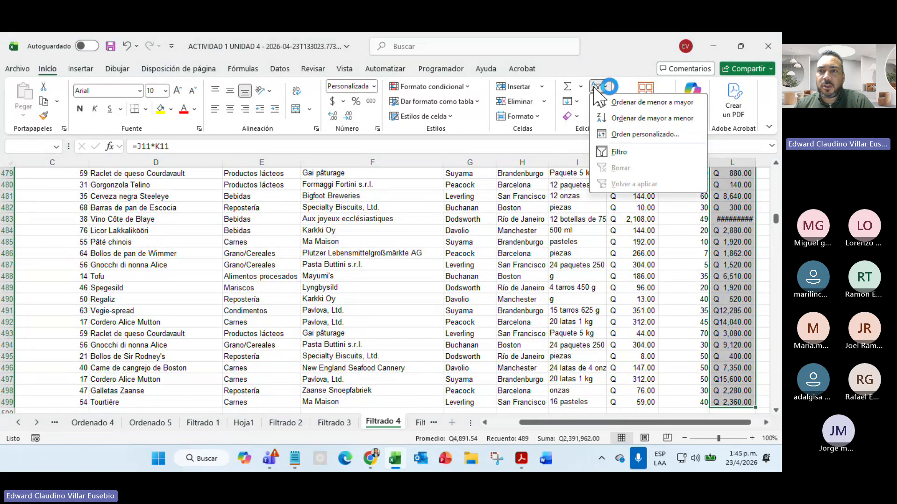
pyautogui.click(676, 118)
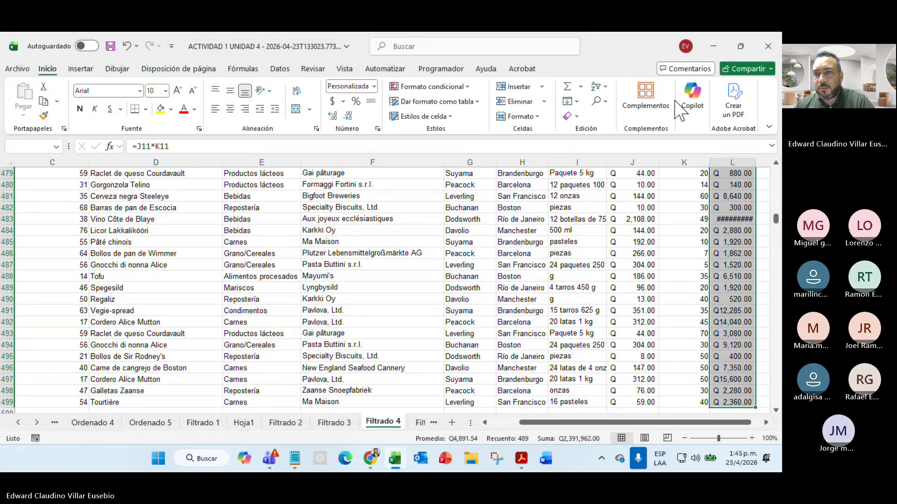
pyautogui.click(624, 319)
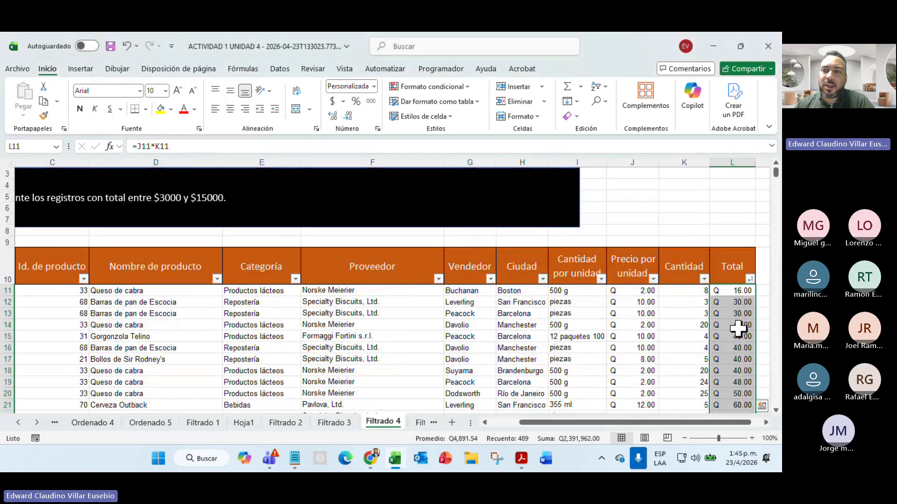
# - Filter the sorted Total column for values greater than or equal to 3000 and less than or equal to 15000
pyautogui.click(750, 279)
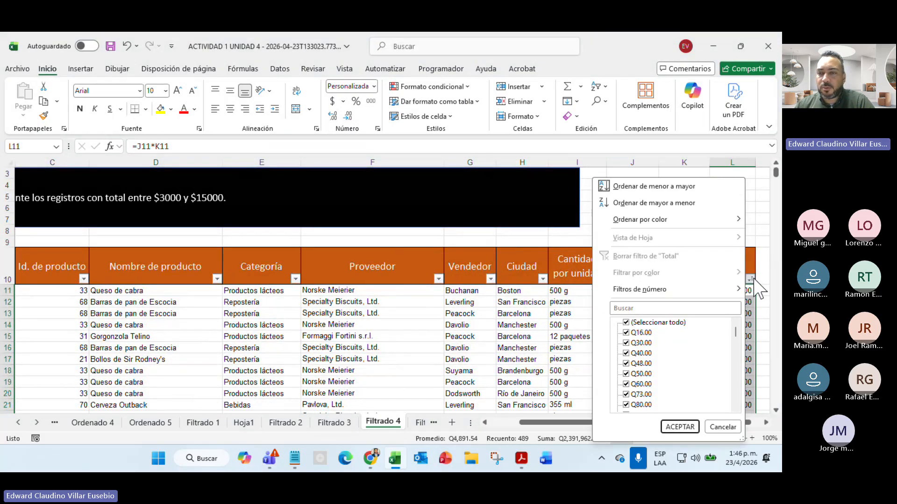
pyautogui.moveTo(681, 293)
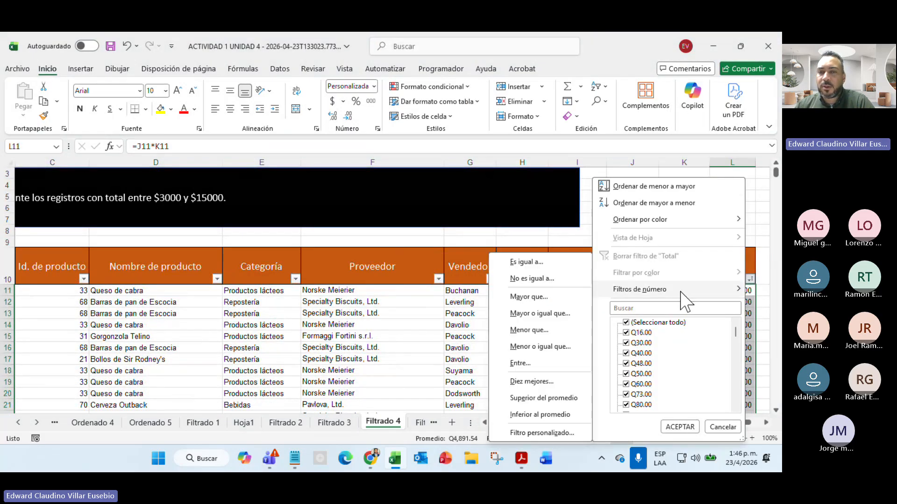
pyautogui.click(530, 367)
pyautogui.write('3')
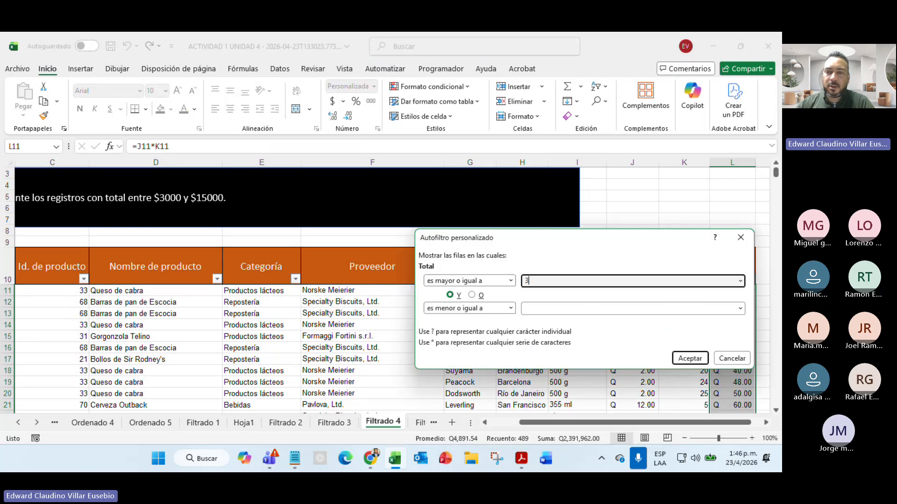
pyautogui.press('Tab')
pyautogui.press('Tab')
pyautogui.press('Tab')
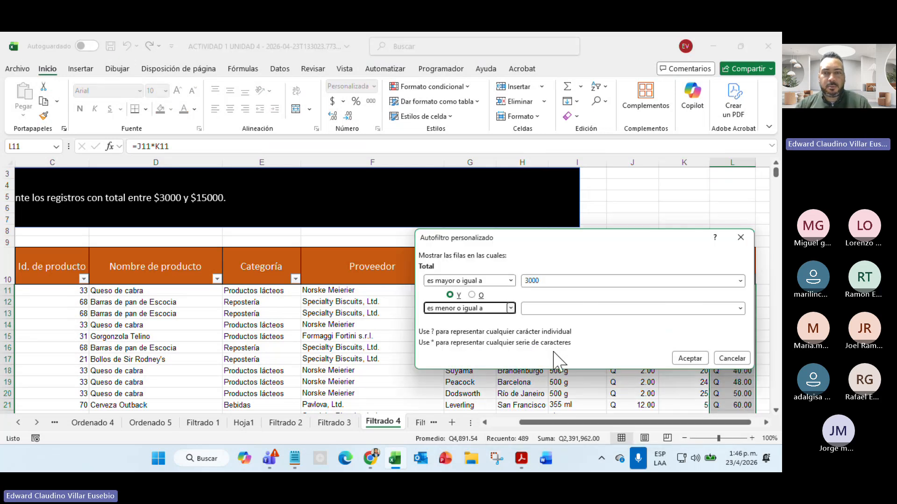
pyautogui.write('15000')
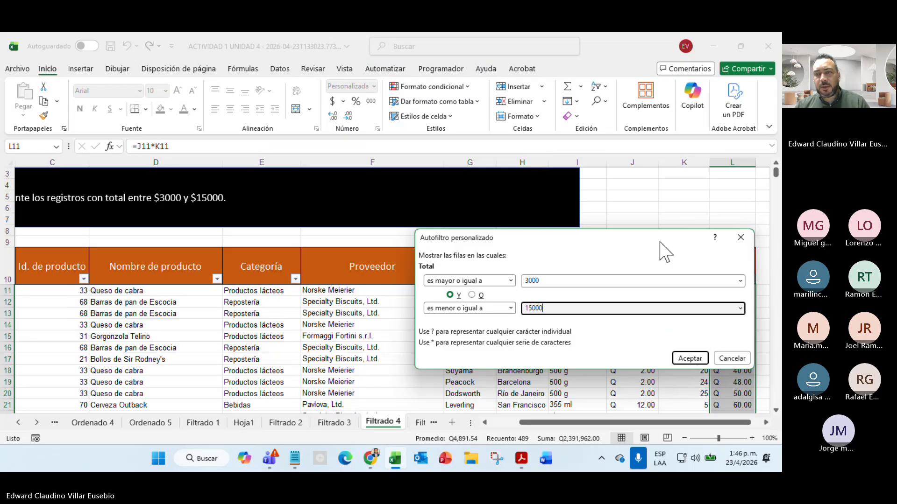
pyautogui.moveTo(645, 240); pyautogui.dragTo(442, 233)
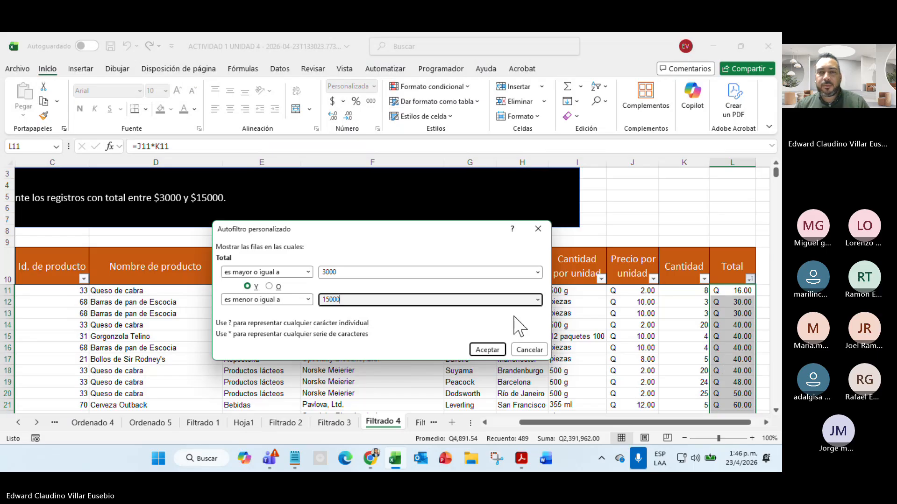
pyautogui.click(484, 350)
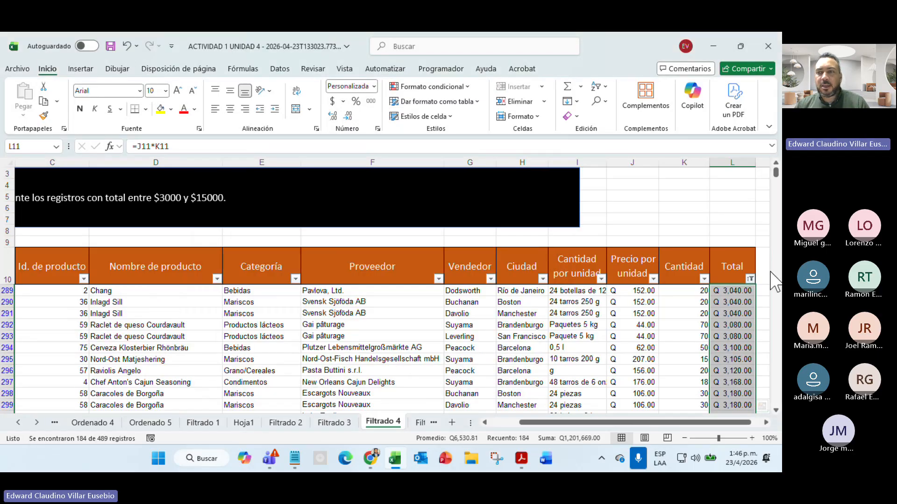
# - Review the filtered records down to the end of the Total column and return to the table's header
pyautogui.scroll(-7, 721, 301)
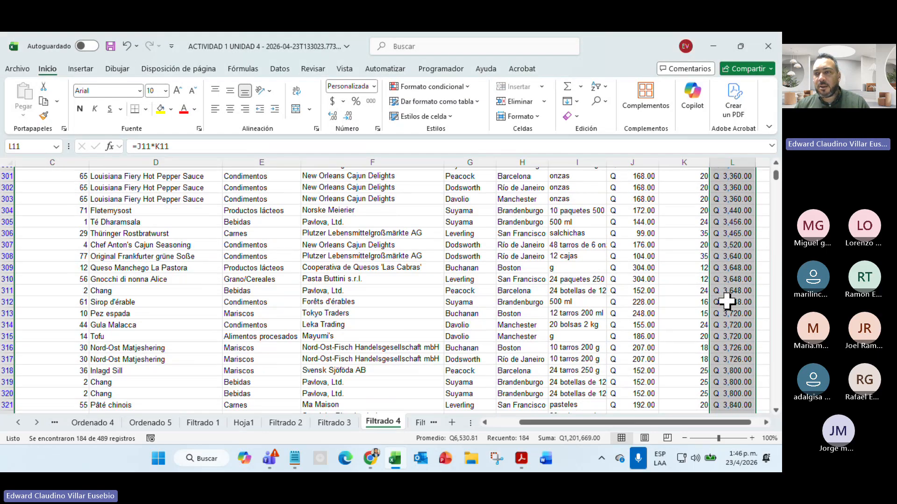
pyautogui.scroll(-15, 727, 301)
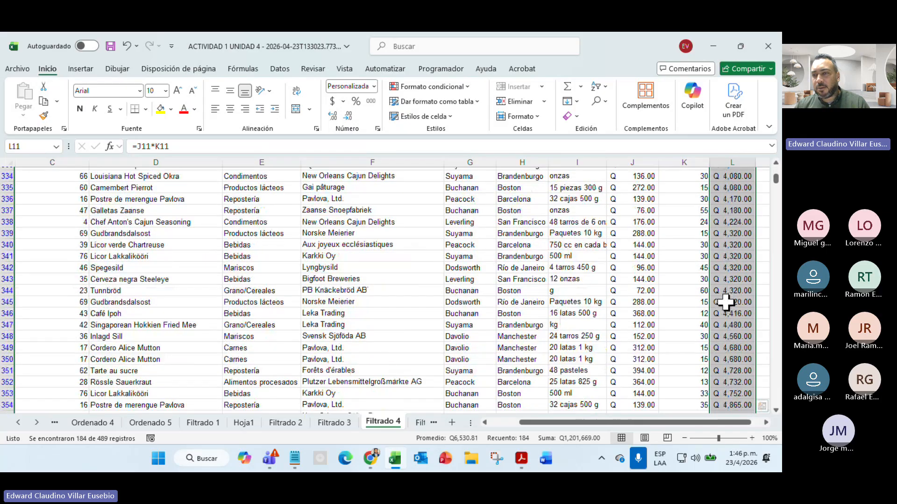
pyautogui.scroll(-15, 725, 303)
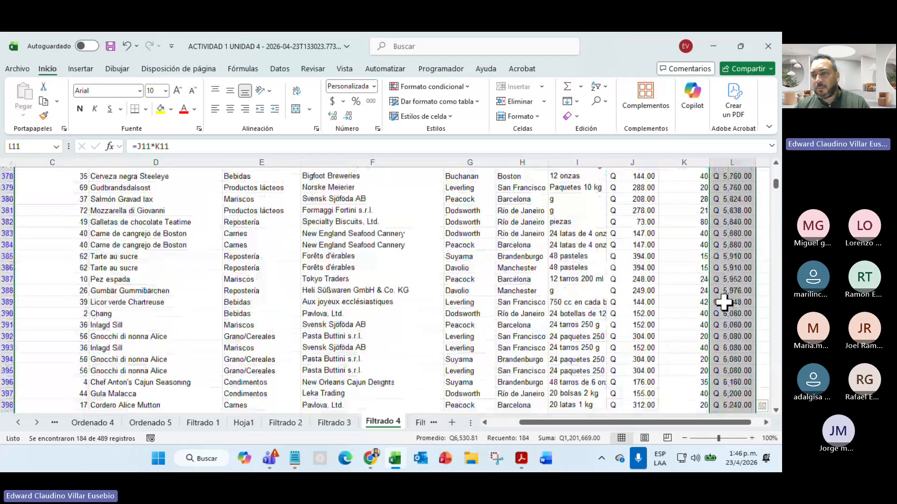
pyautogui.scroll(-7, 723, 303)
pyautogui.scroll(-8, 723, 303)
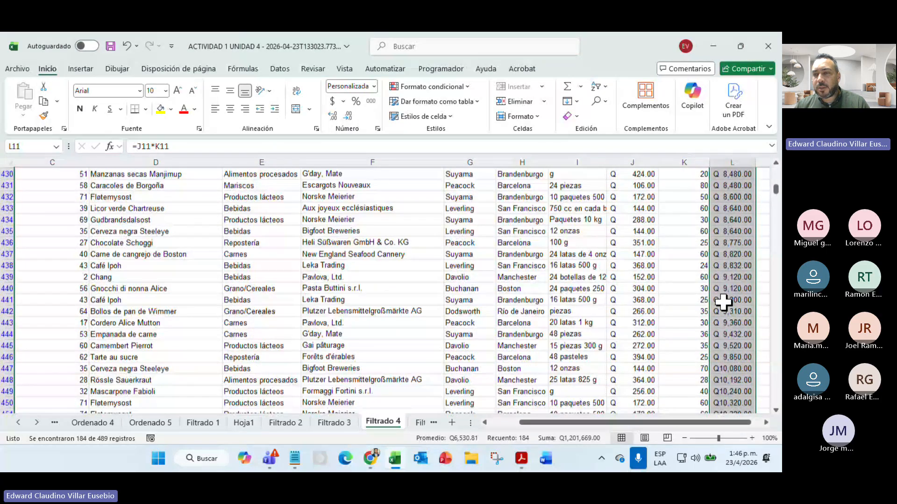
pyautogui.scroll(-16, 723, 303)
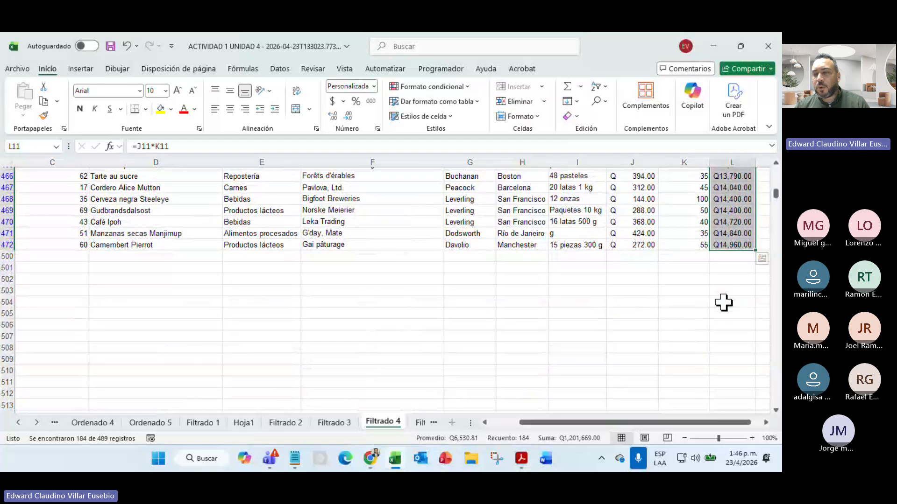
pyautogui.scroll(13, 723, 303)
pyautogui.scroll(-7, 723, 303)
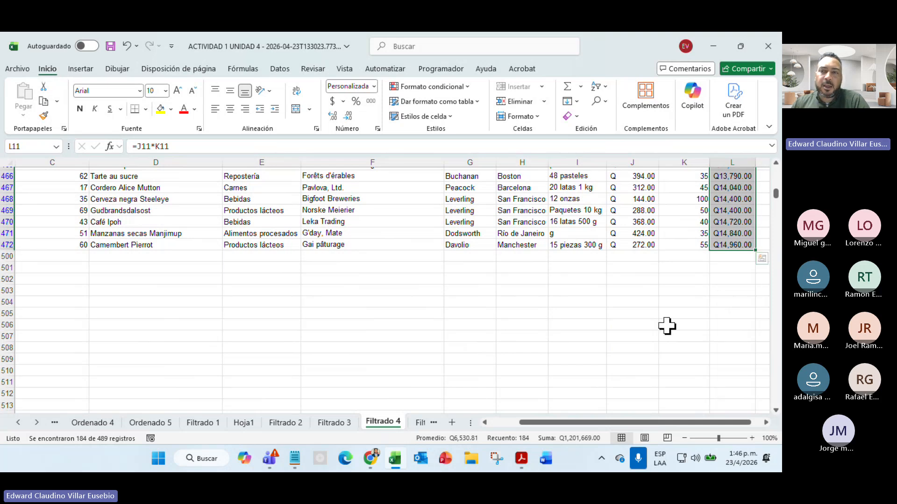
pyautogui.scroll(11, 659, 329)
pyautogui.scroll(20, 650, 333)
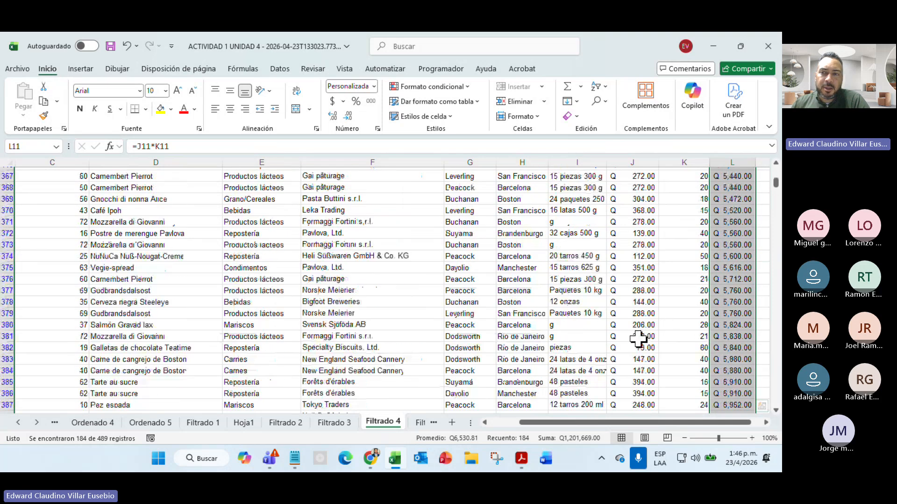
pyautogui.scroll(20, 638, 339)
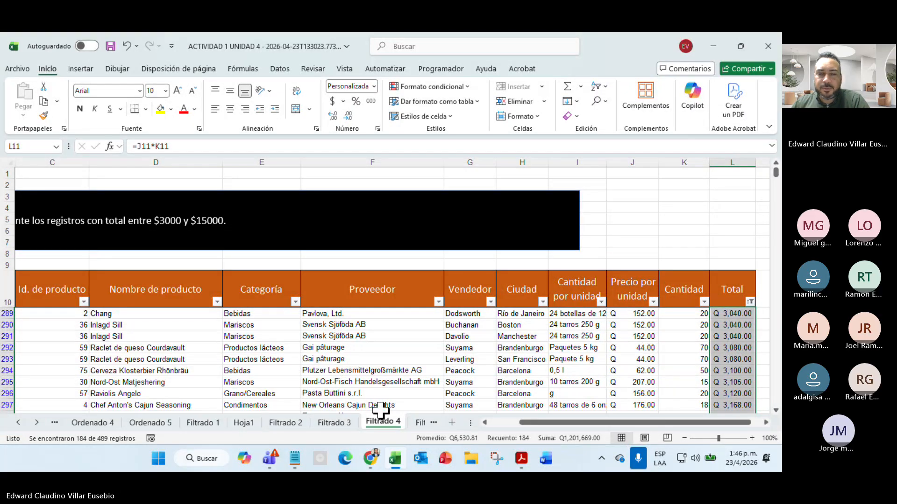
# - Switch to the Teams meeting, check the participant with a raised hand, and minimize the meeting window
pyautogui.click(266, 451)
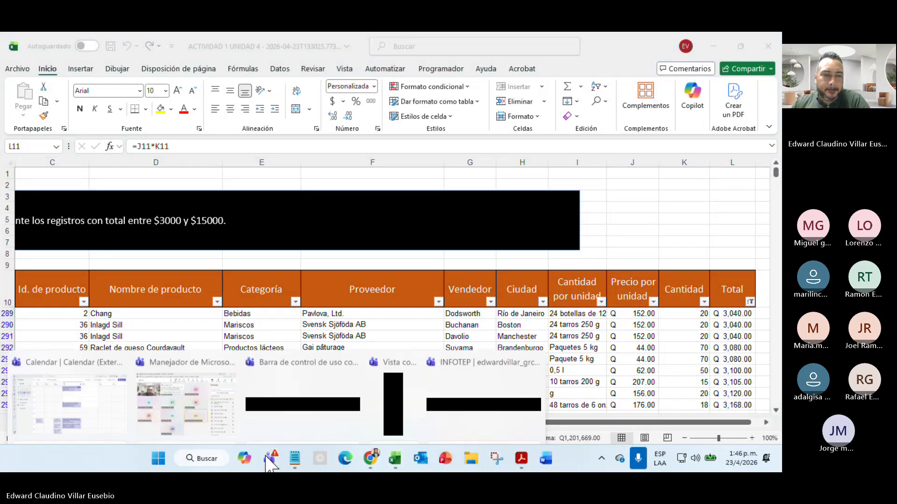
pyautogui.click(185, 395)
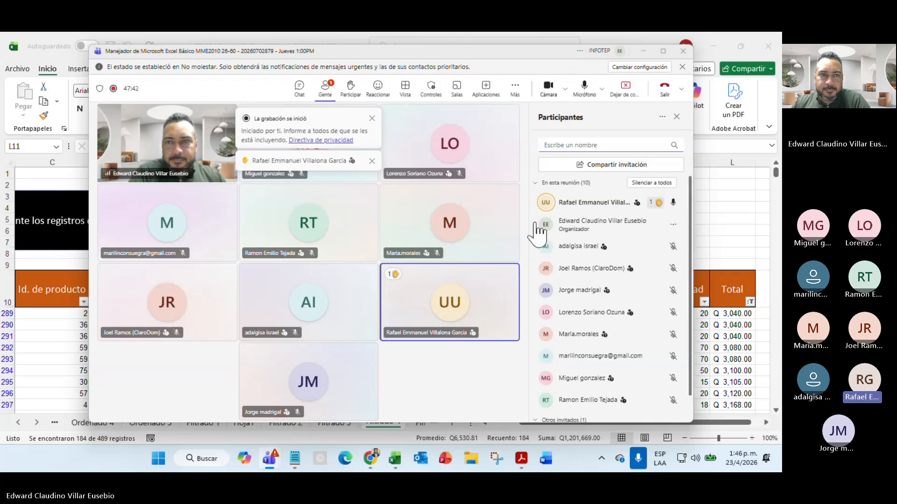
pyautogui.click(645, 51)
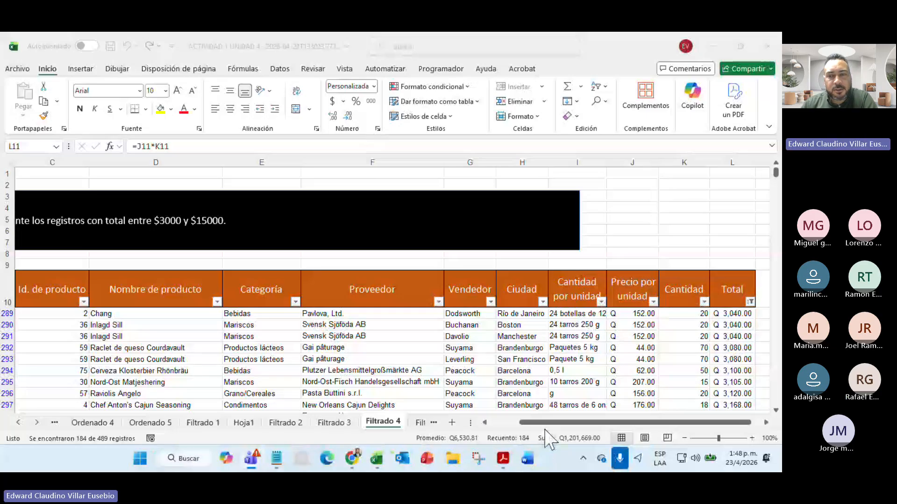
# - Examine the Filtrado 4 exercise statement and table, and compare them with the filtered unit prices on Filtrado 3
pyautogui.click(532, 424)
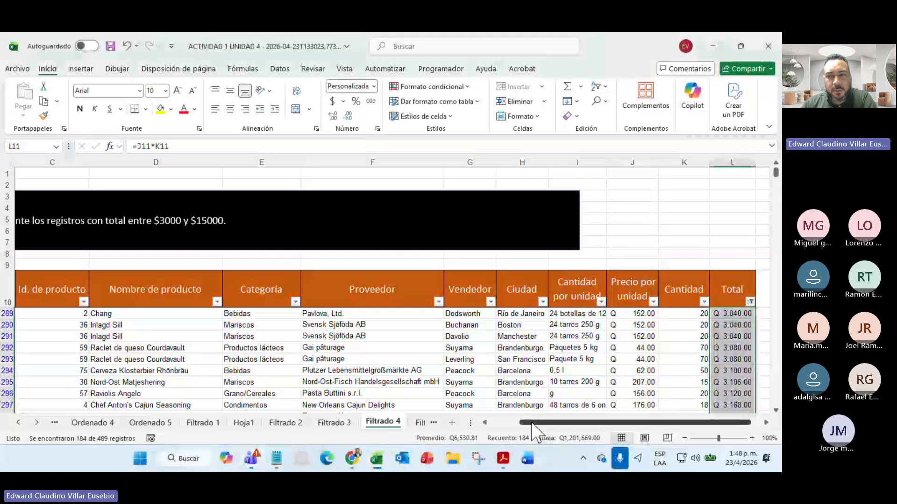
pyautogui.click(503, 424)
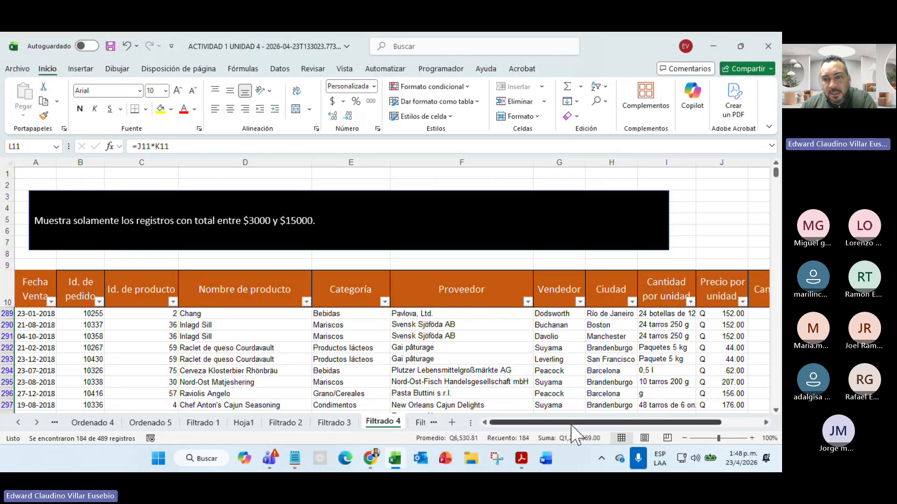
pyautogui.moveTo(577, 422); pyautogui.dragTo(620, 423)
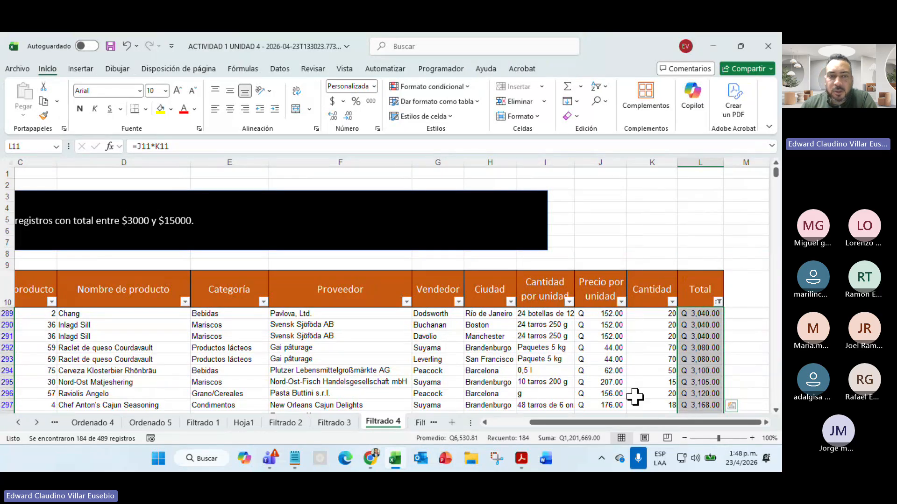
pyautogui.click(333, 423)
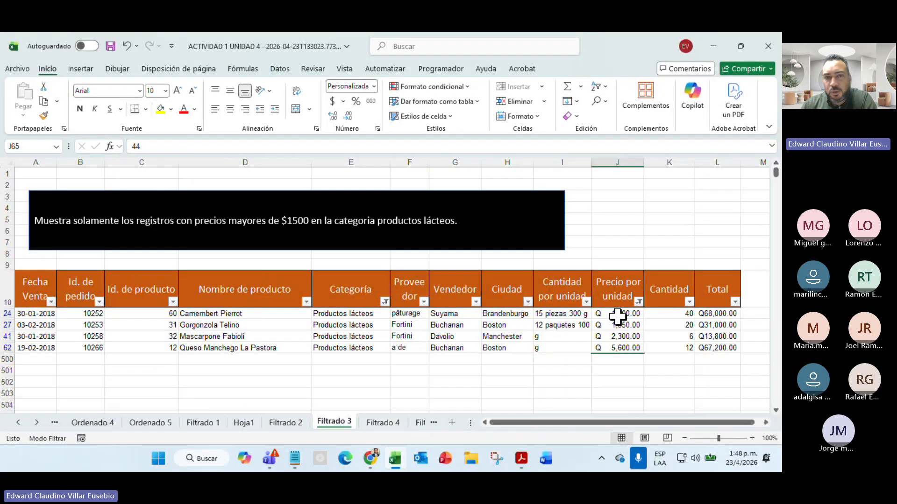
pyautogui.moveTo(617, 317); pyautogui.dragTo(619, 359)
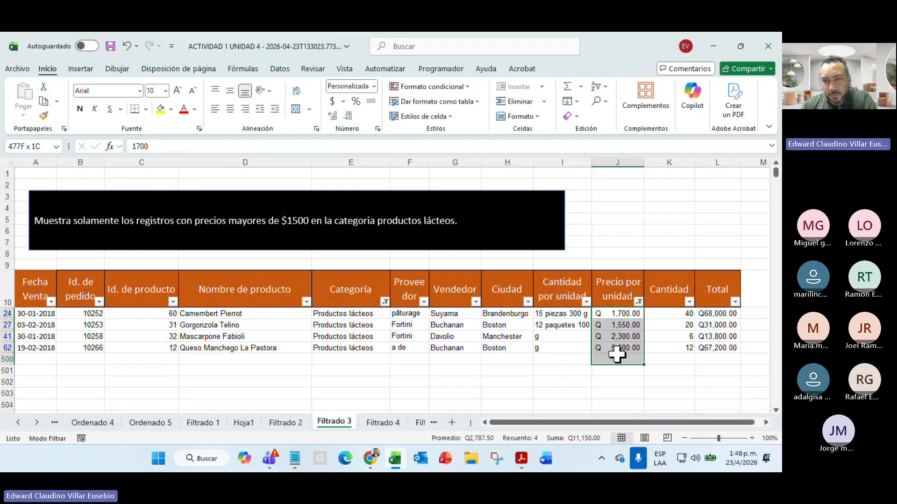
pyautogui.click(383, 423)
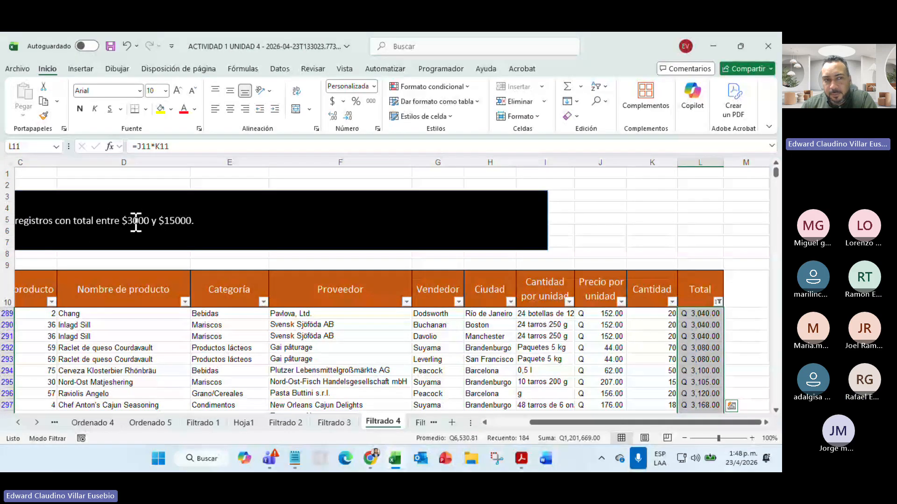
# - Highlight the first filtered record across its columns and clear the filter from the Total column on Filtrado 4
pyautogui.click(705, 316)
pyautogui.moveTo(706, 316); pyautogui.dragTo(38, 313)
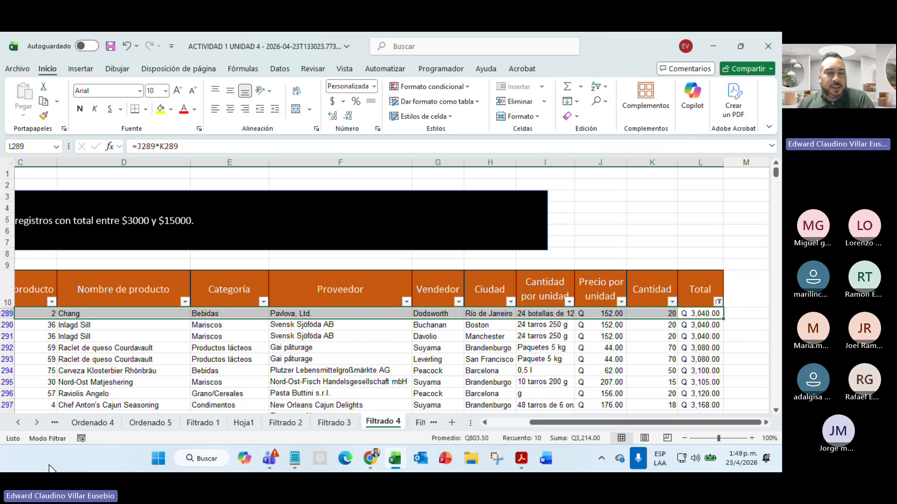
pyautogui.click(718, 302)
pyautogui.click(582, 120)
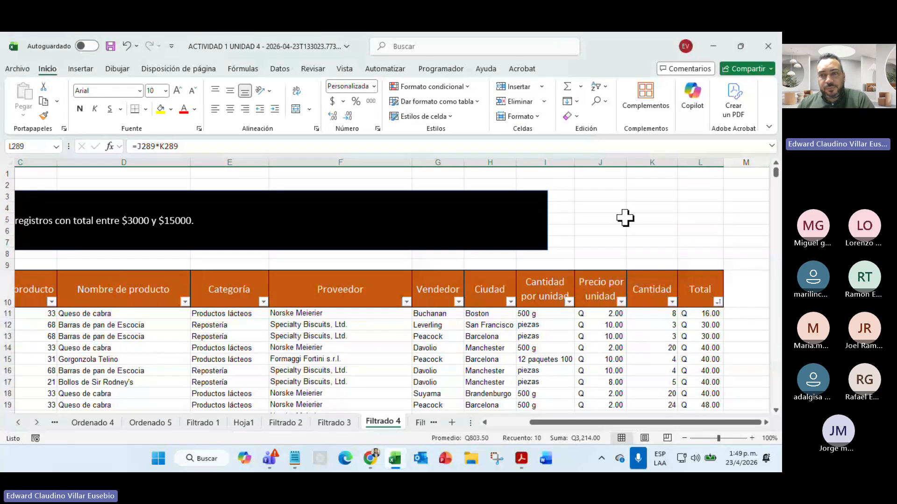
# - Try sorting only the Ciudad entries from A to Z without expanding the selection, and undo the sort
pyautogui.click(494, 315)
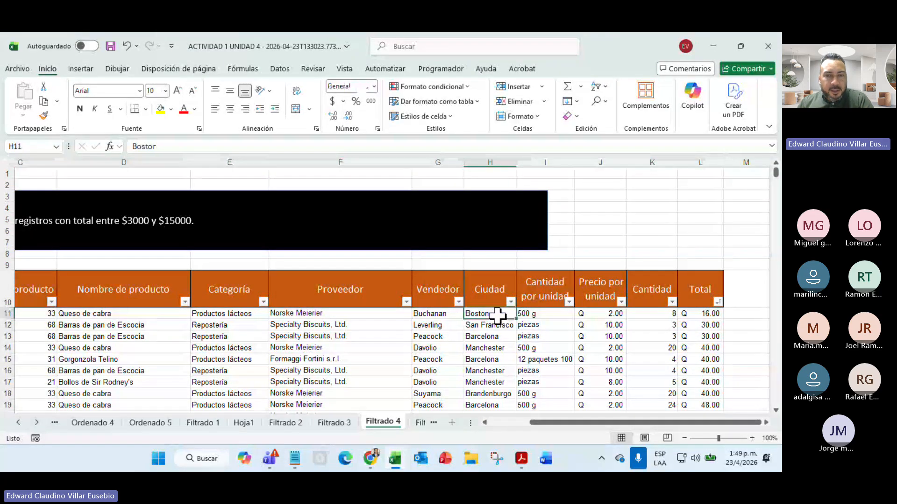
pyautogui.hotkey('ctrl', 'shift', 'Down')
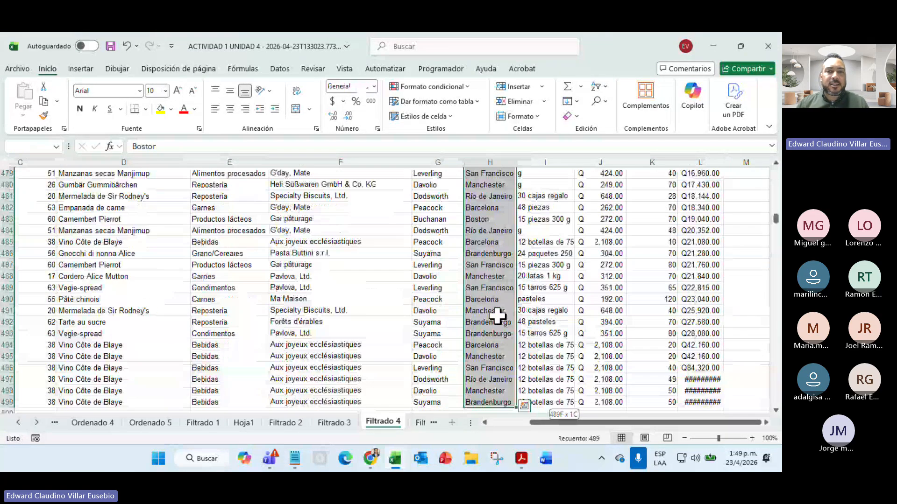
pyautogui.scroll(20, 498, 315)
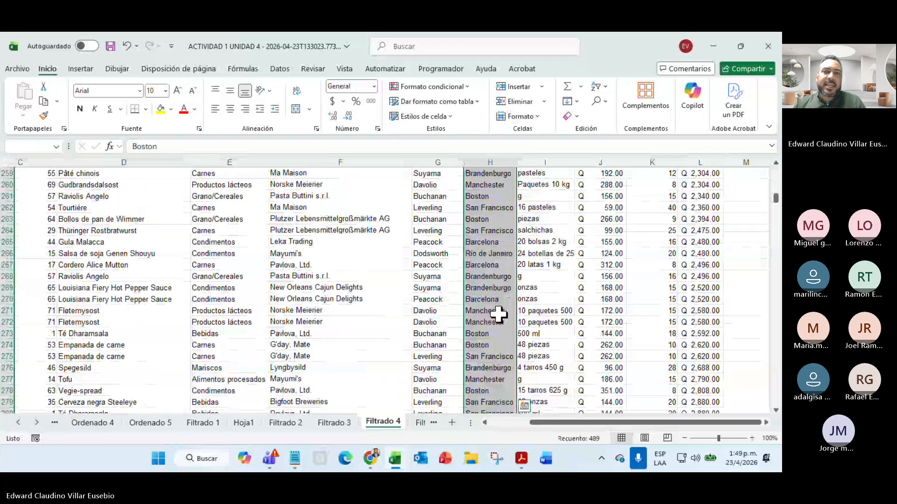
pyautogui.scroll(20, 498, 314)
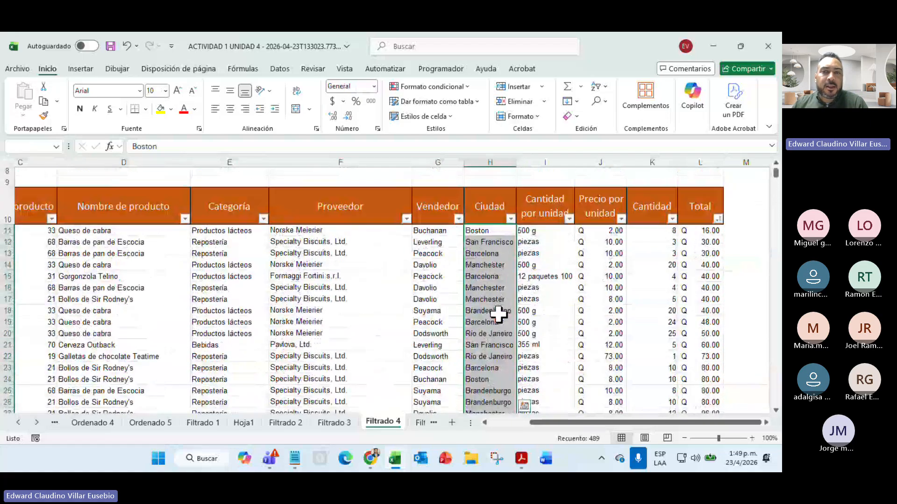
pyautogui.scroll(3, 498, 314)
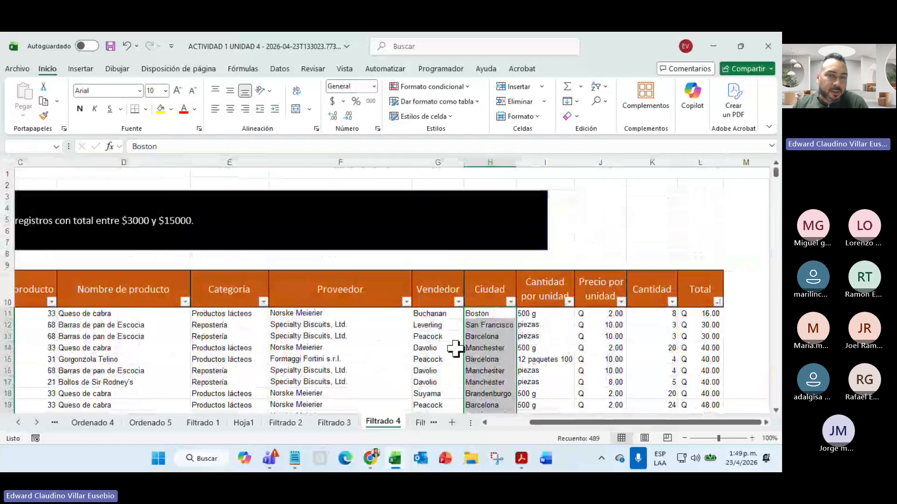
pyautogui.click(607, 87)
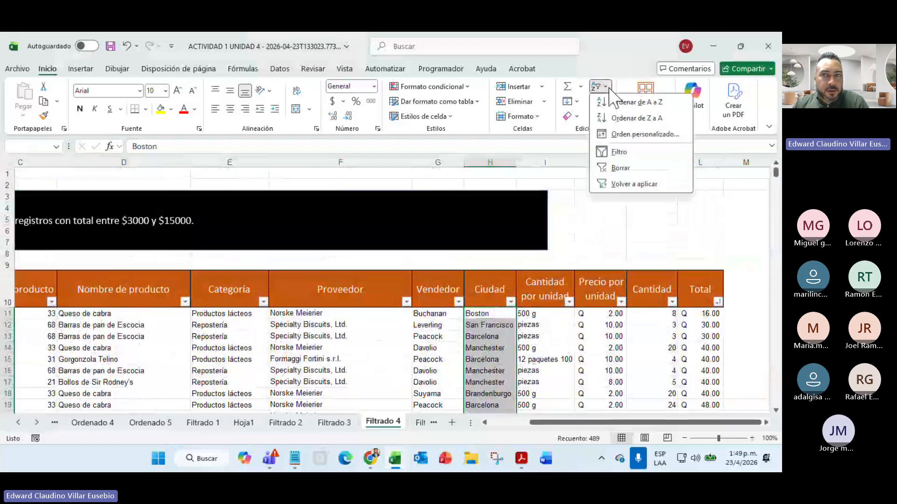
pyautogui.click(635, 103)
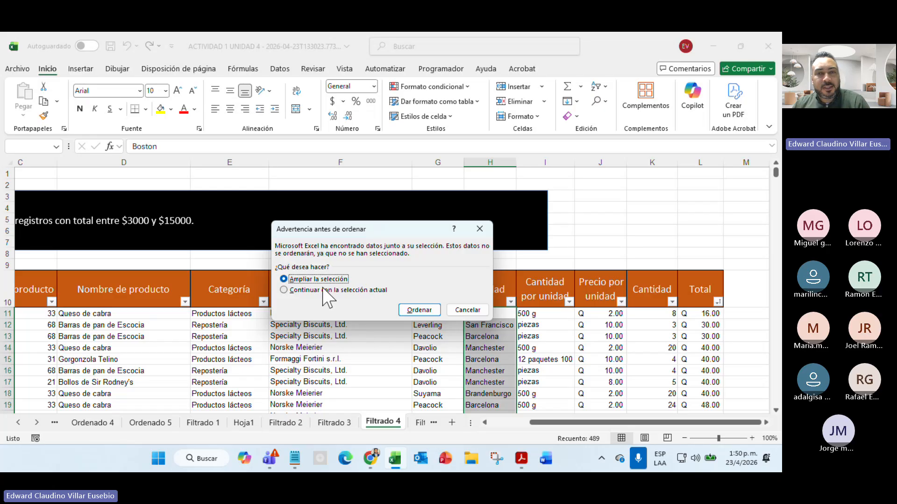
pyautogui.click(367, 290)
pyautogui.moveTo(365, 229); pyautogui.dragTo(343, 141)
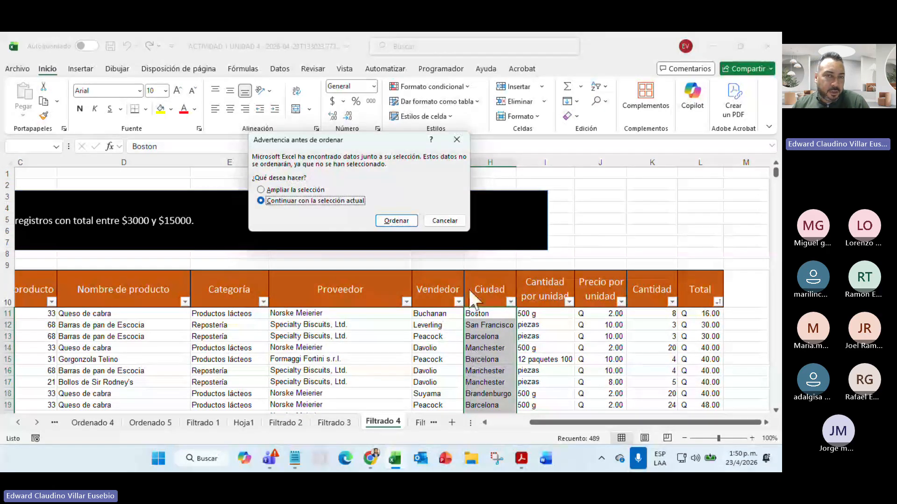
pyautogui.click(397, 221)
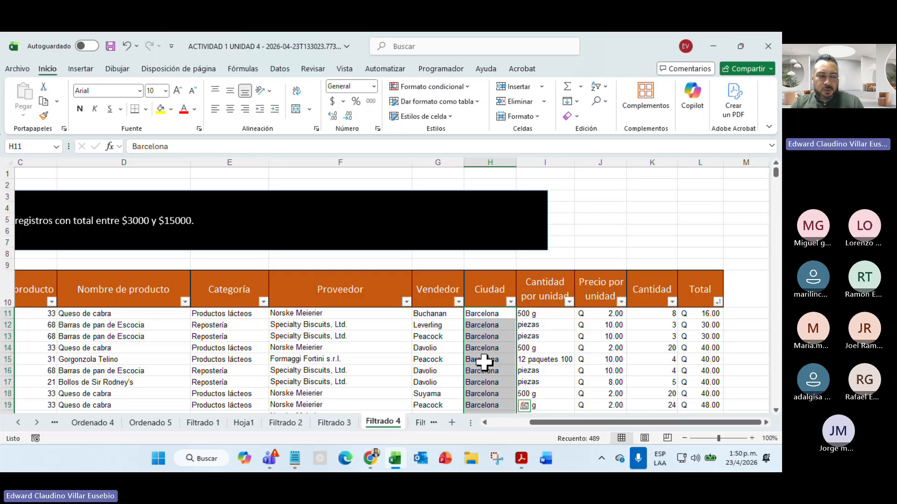
pyautogui.hotkey('ctrl', 'z')
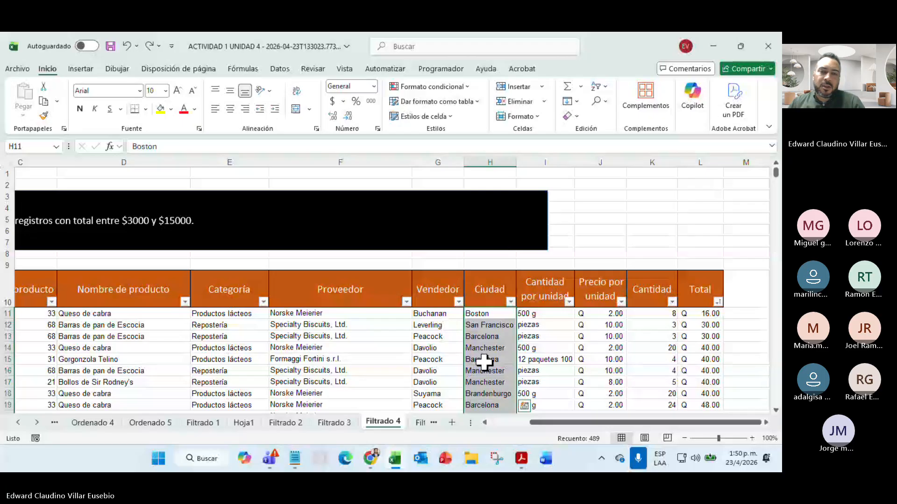
# - Check the exercise on the Filtrado 5 sheet and close the workbook without saving the changes
pyautogui.click(419, 422)
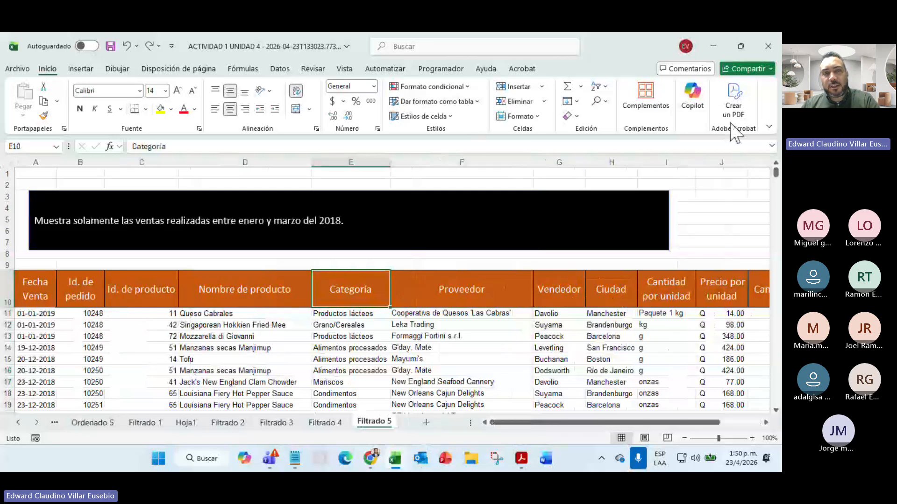
pyautogui.click(18, 422)
pyautogui.click(18, 423)
pyautogui.click(18, 424)
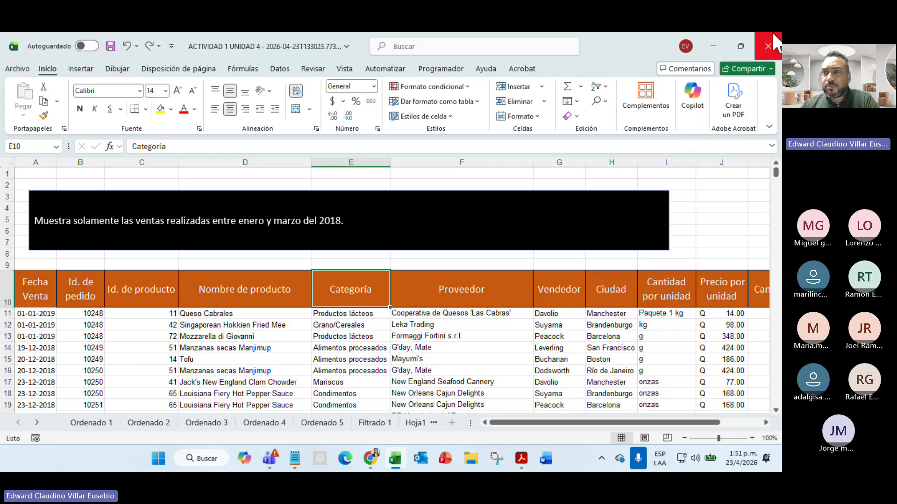
pyautogui.click(764, 44)
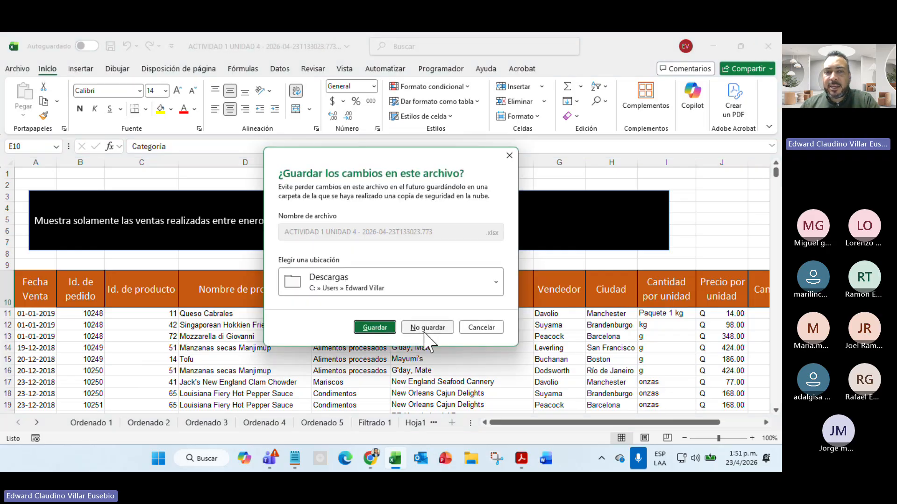
pyautogui.click(426, 328)
# - Open the Unidad 5 section, Gráficos, Impresión y Macros, on the INFOTEP Virtual course page in Chrome and look over its resources
pyautogui.scroll(1, 390, 349)
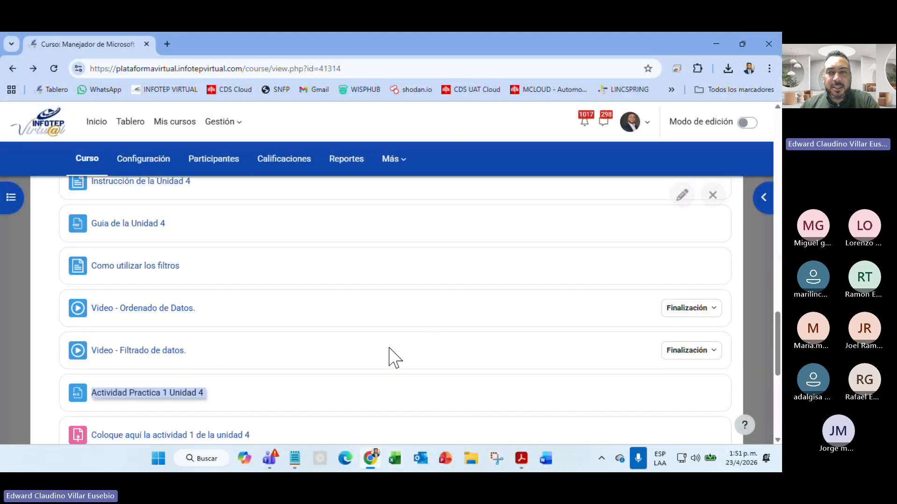
pyautogui.scroll(9, 389, 348)
pyautogui.scroll(-3, 390, 348)
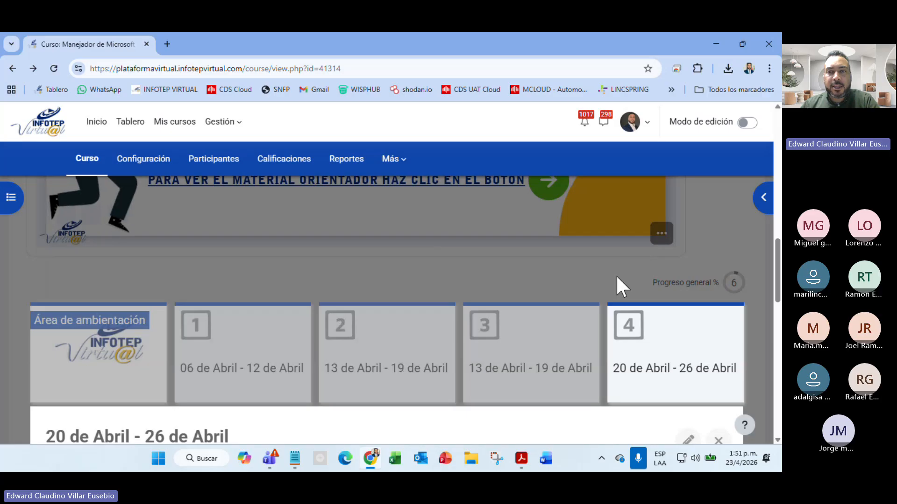
pyautogui.scroll(-5, 220, 374)
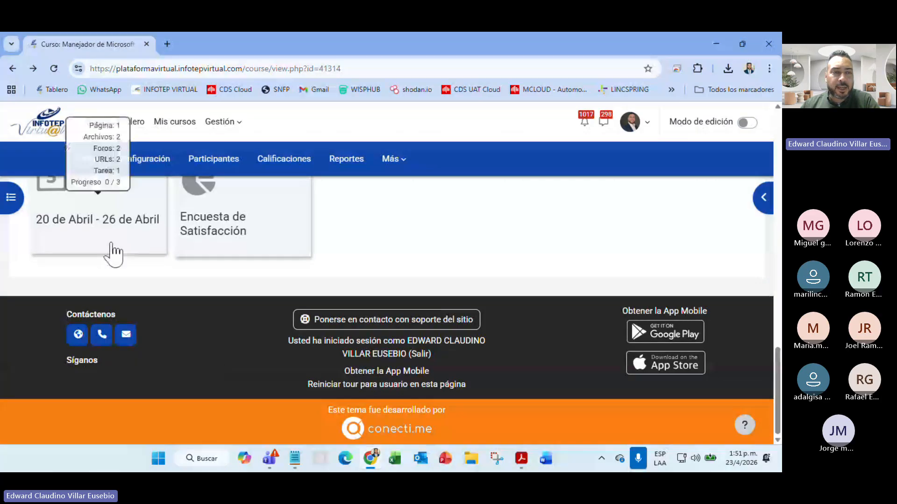
pyautogui.click(112, 254)
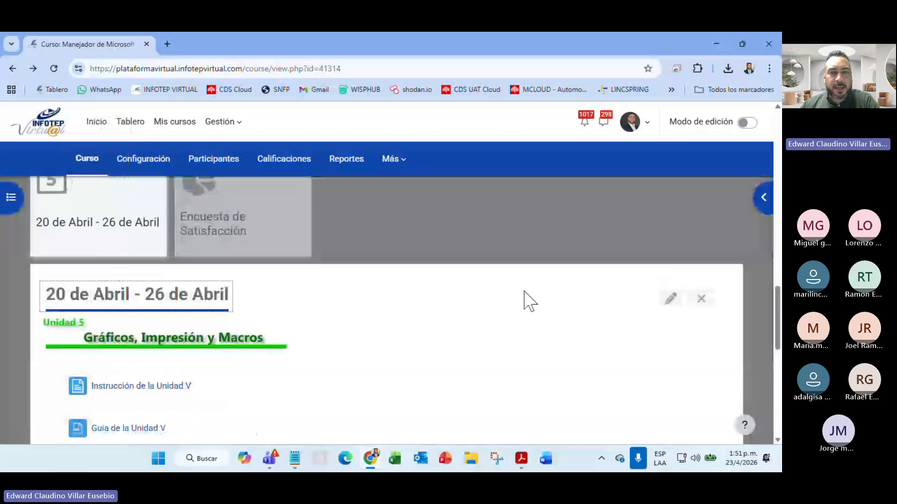
pyautogui.scroll(-3, 524, 292)
pyautogui.scroll(3, 524, 292)
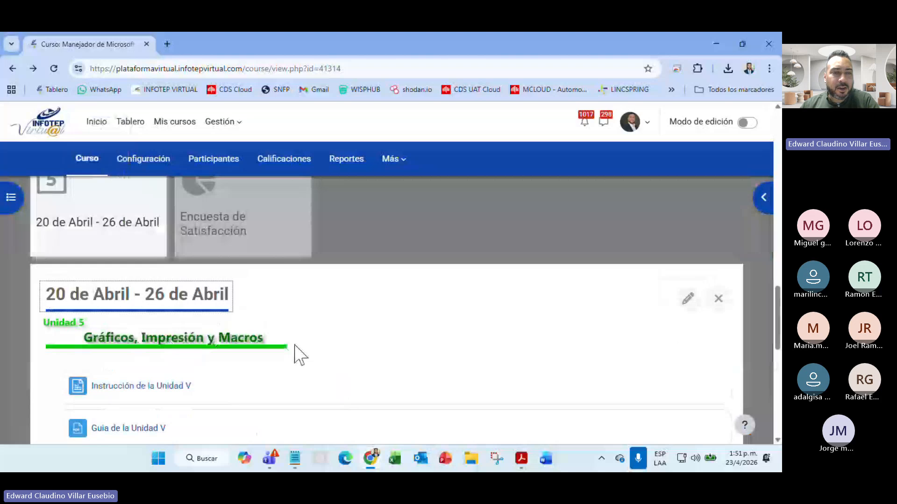
# - Open the Guia de la Unidad V in a new browser tab and go to its table of contents on page 2
pyautogui.moveTo(777, 304); pyautogui.dragTo(775, 339)
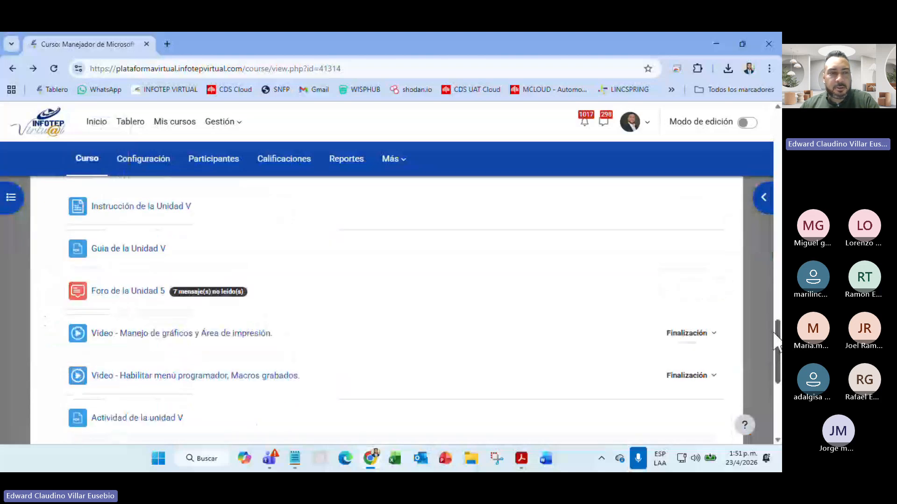
pyautogui.rightClick(140, 259)
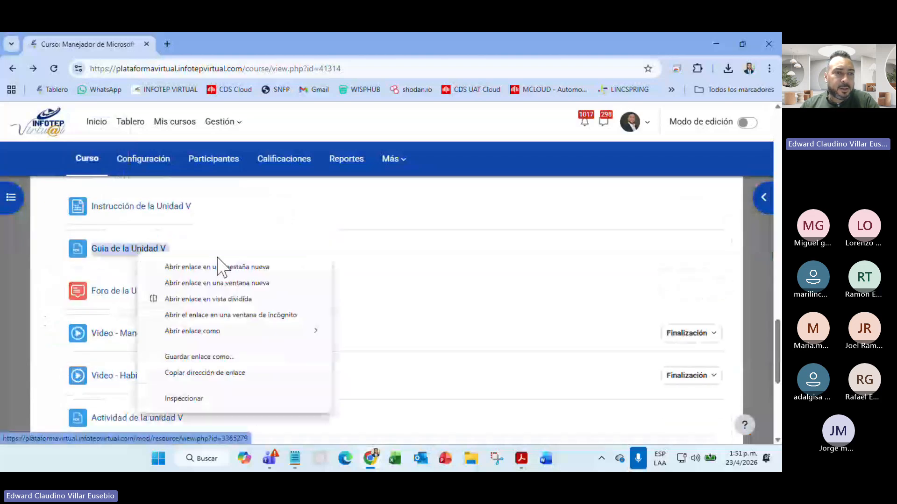
pyautogui.click(220, 267)
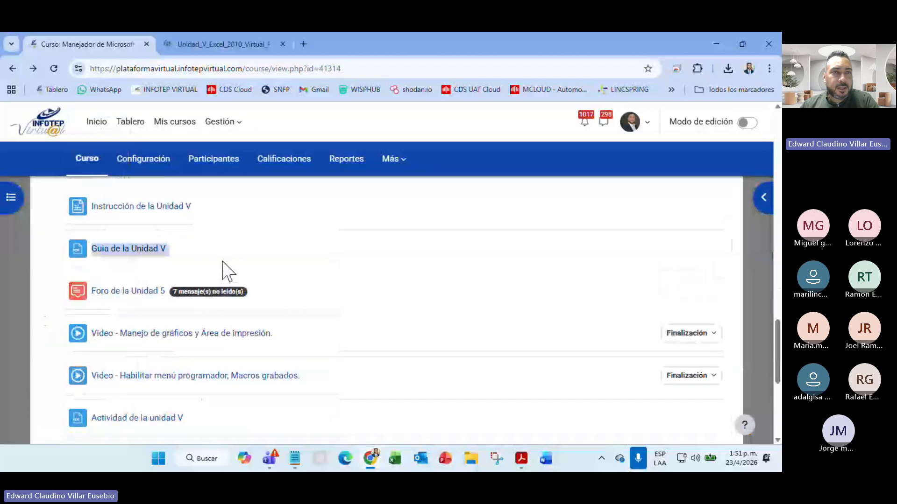
pyautogui.click(189, 43)
pyautogui.scroll(-4, 372, 294)
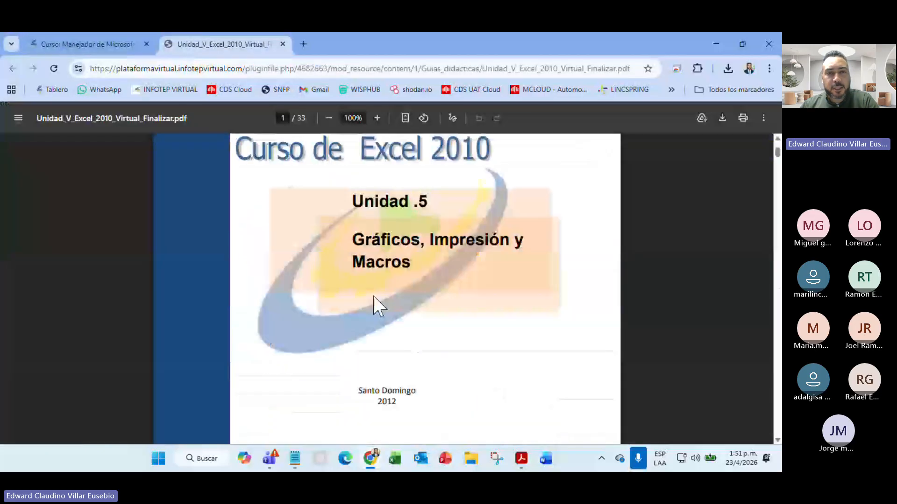
pyautogui.scroll(-5, 373, 296)
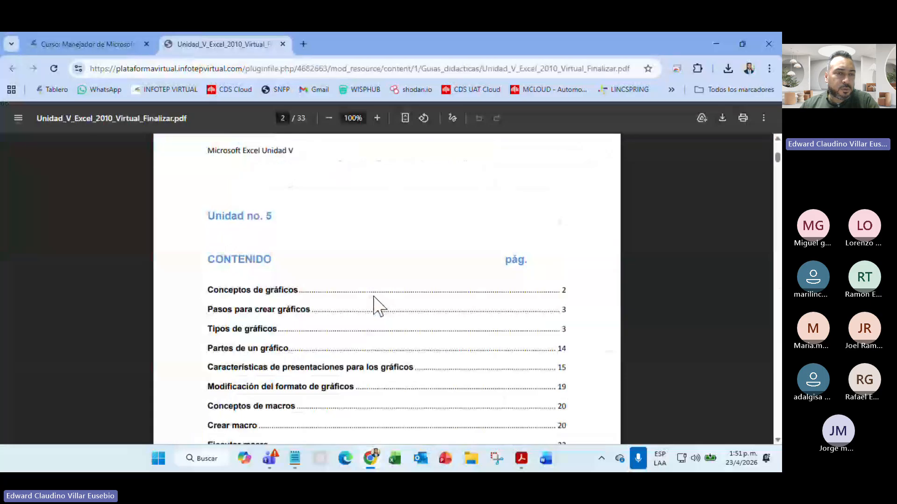
# - Examine the Unit V guide PDF from its table of contents through the chart formatting section, and close it
pyautogui.scroll(-5, 373, 297)
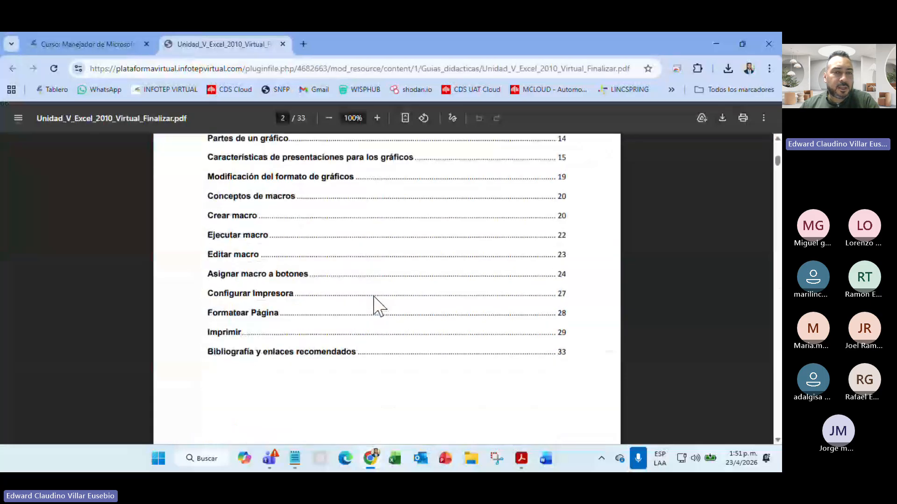
pyautogui.scroll(-15, 374, 304)
pyautogui.scroll(5, 374, 304)
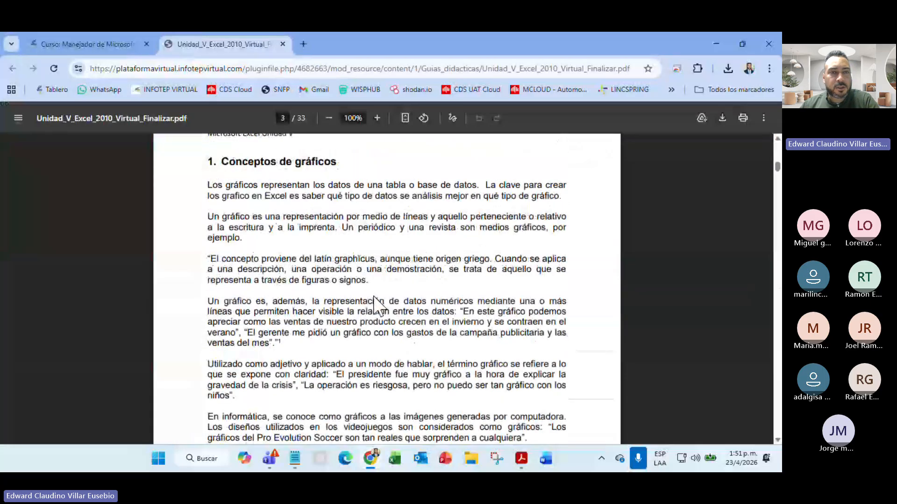
pyautogui.scroll(-10, 374, 297)
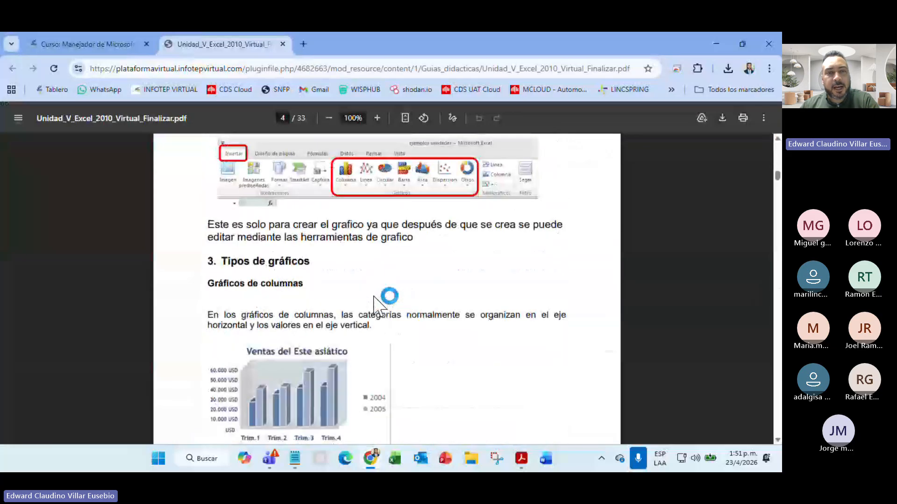
pyautogui.scroll(-15, 374, 303)
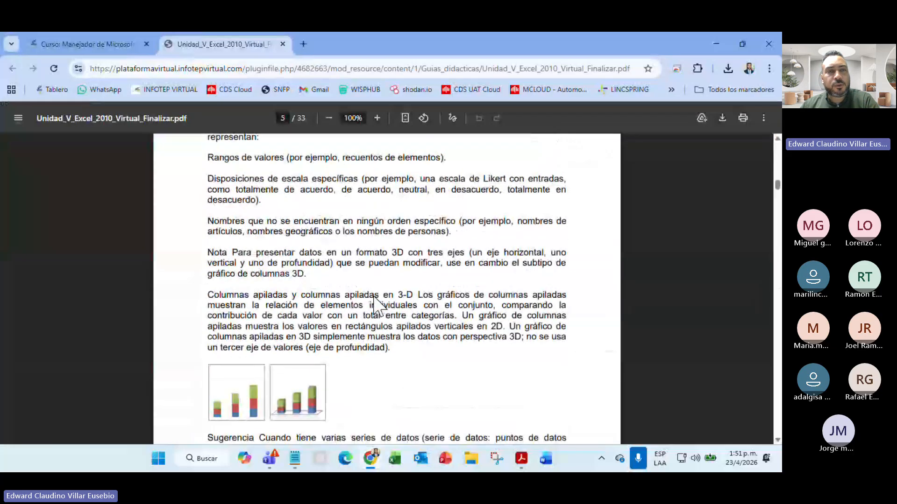
pyautogui.scroll(-20, 376, 306)
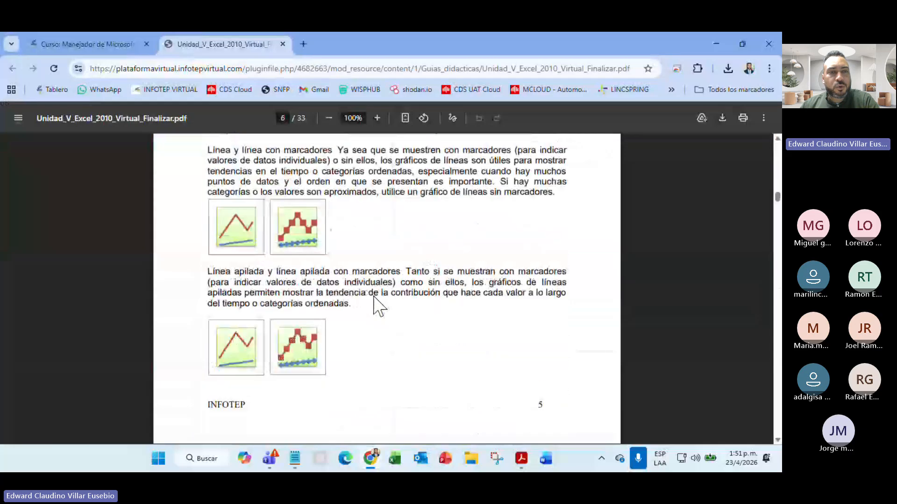
pyautogui.scroll(-12, 376, 306)
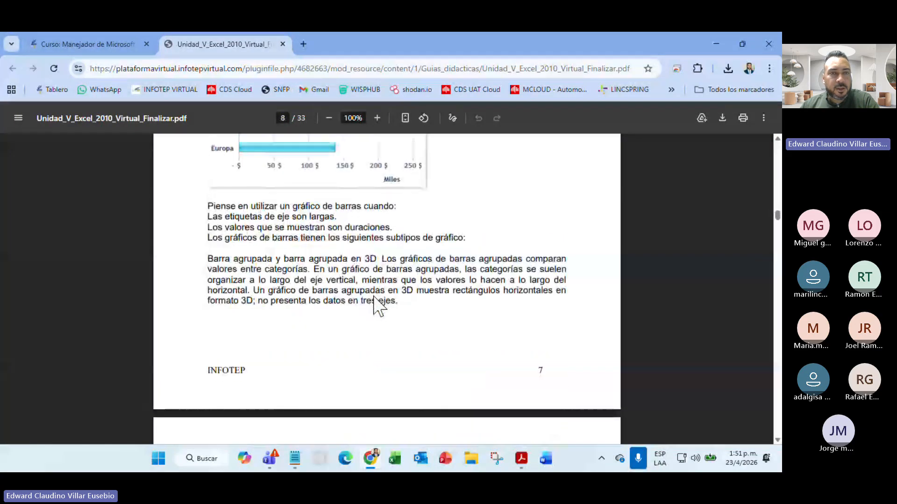
pyautogui.scroll(-15, 378, 307)
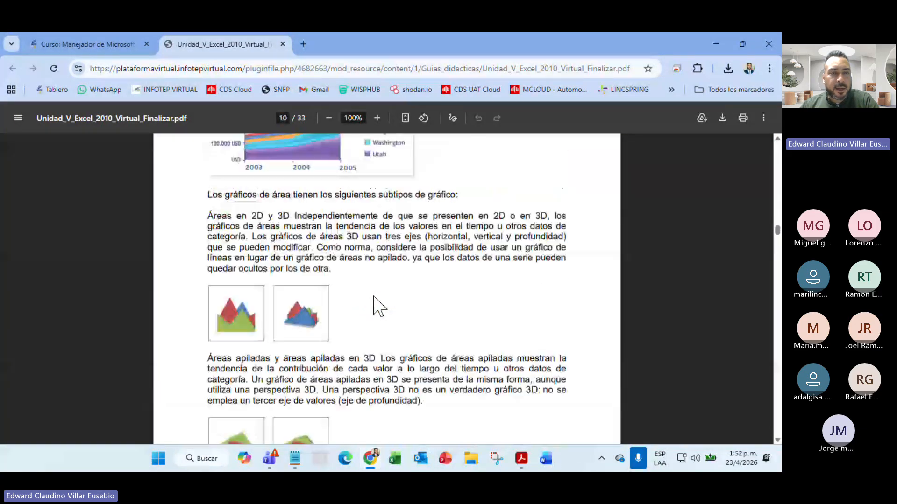
pyautogui.scroll(-15, 379, 307)
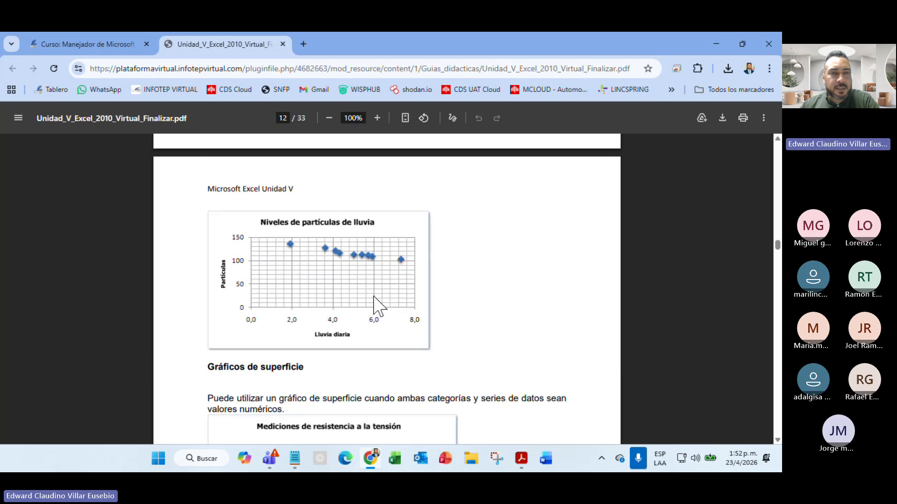
pyautogui.scroll(-8, 379, 307)
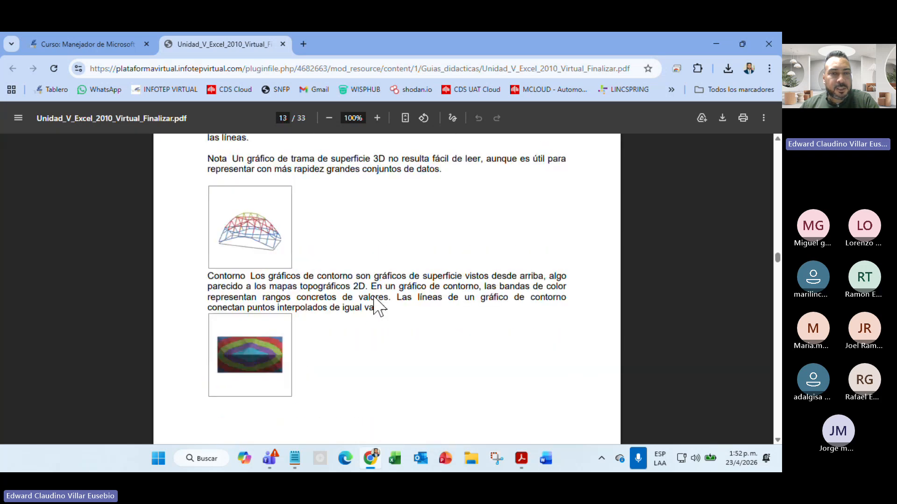
pyautogui.scroll(-12, 378, 307)
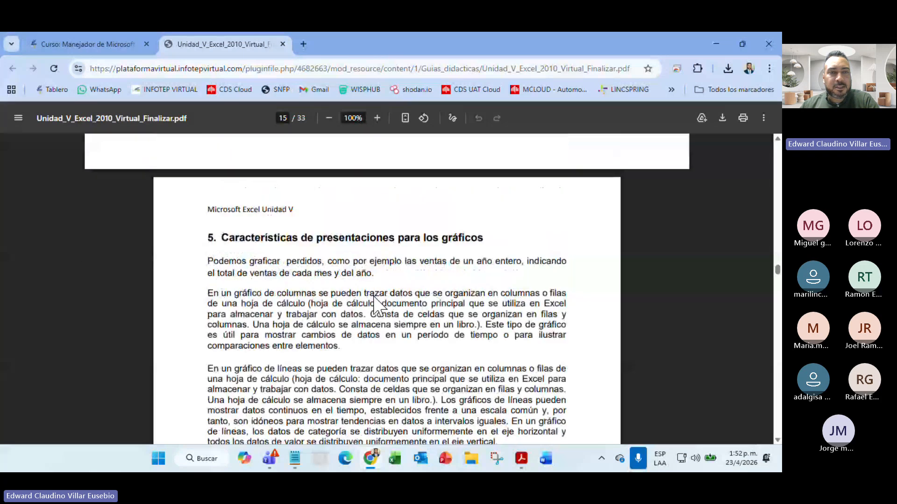
pyautogui.scroll(-10, 379, 306)
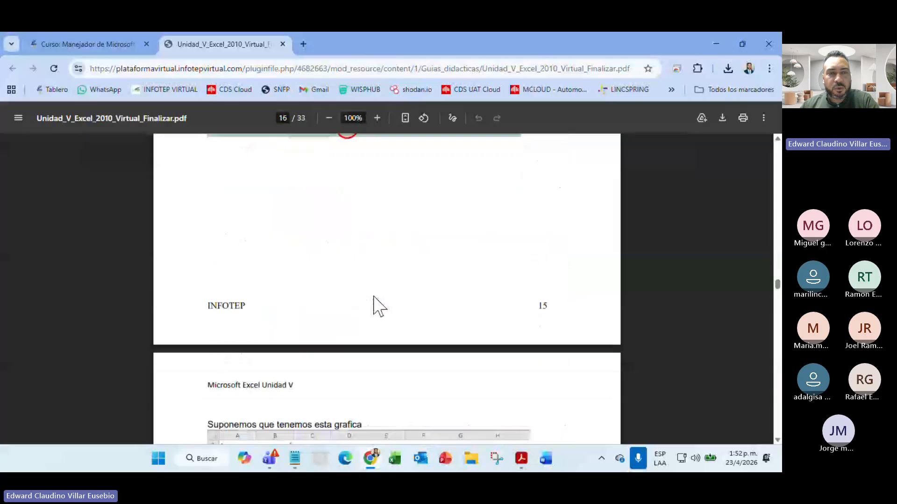
pyautogui.scroll(-15, 378, 307)
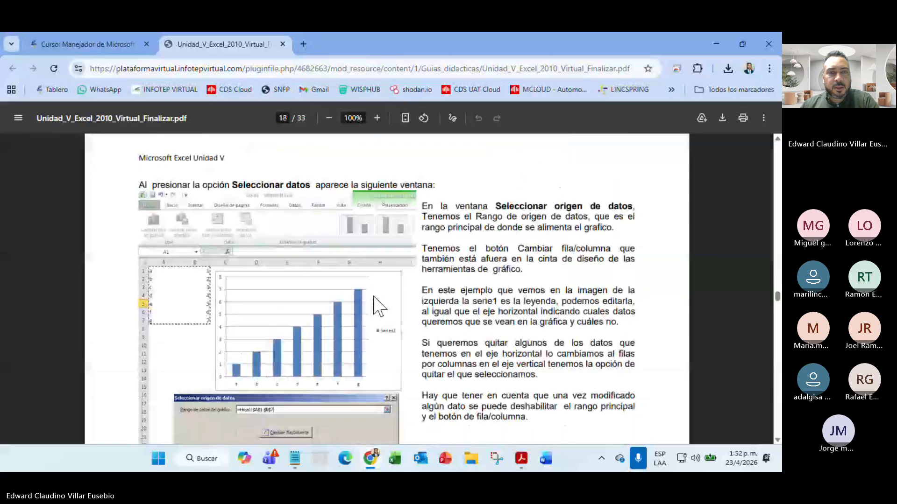
pyautogui.scroll(-8, 378, 307)
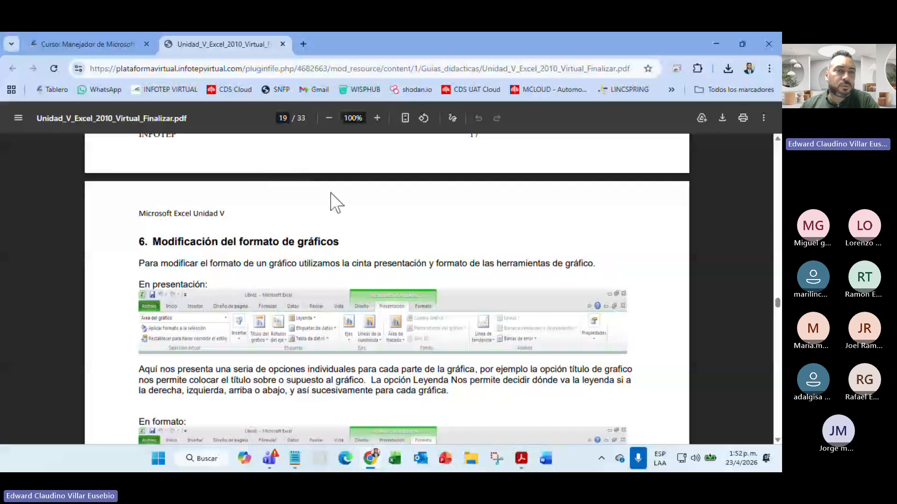
pyautogui.click(282, 44)
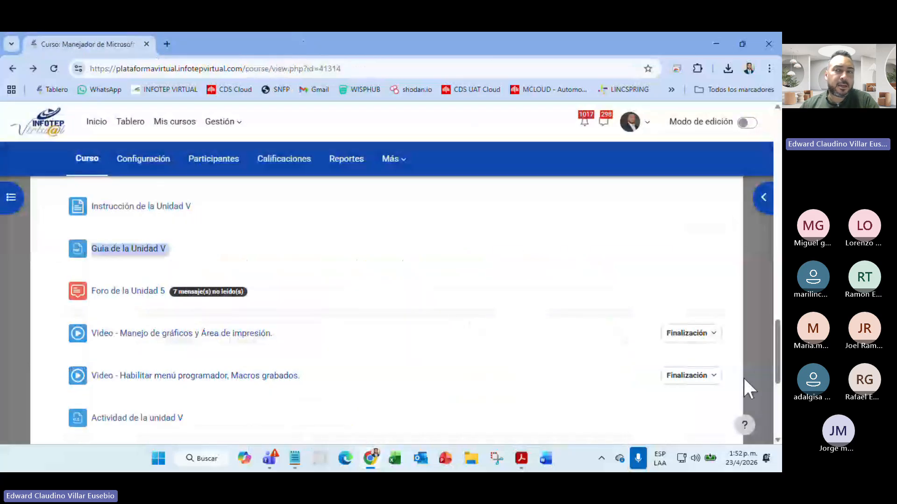
# - Review the Unit 5 activities on the course page and check the system calendar against the unit's dates
pyautogui.scroll(-3, 401, 299)
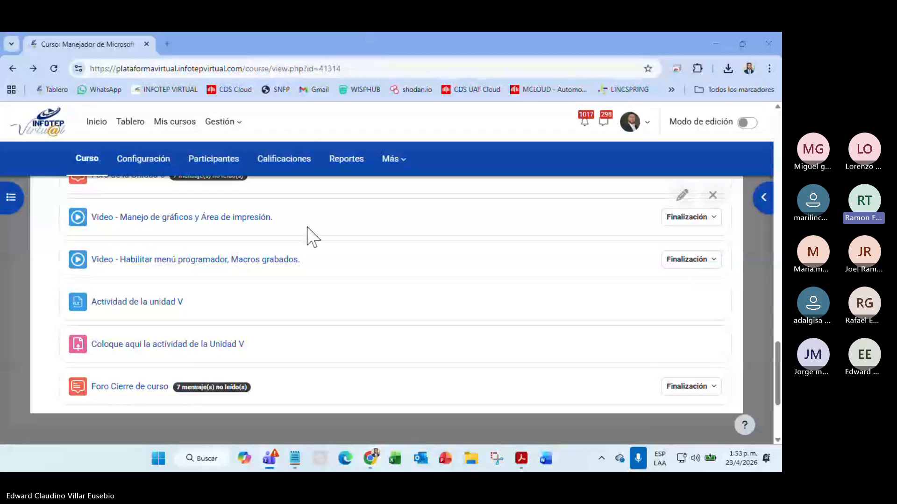
pyautogui.scroll(5, 308, 236)
pyautogui.scroll(5, 308, 236)
pyautogui.scroll(-5, 308, 236)
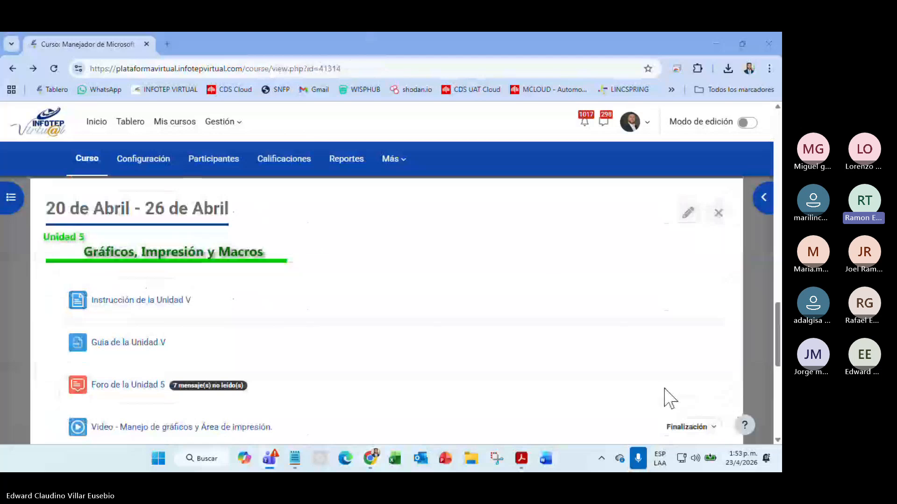
pyautogui.click(742, 458)
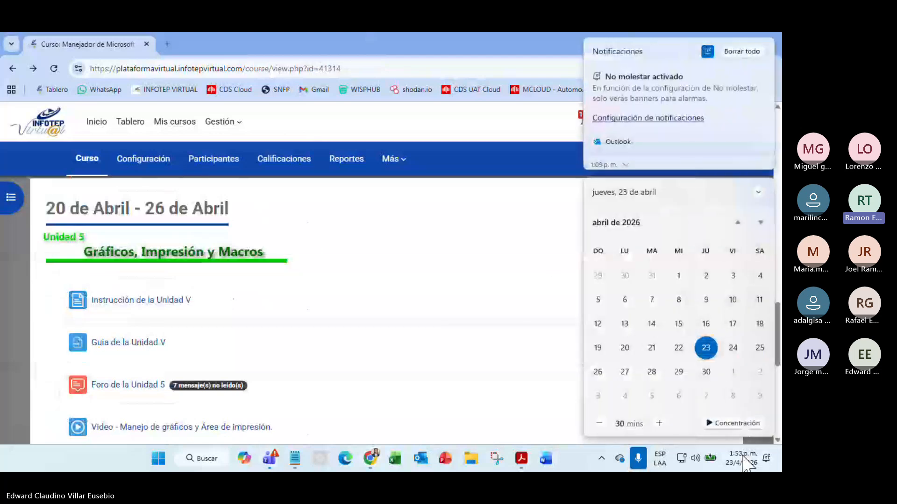
pyautogui.click(391, 234)
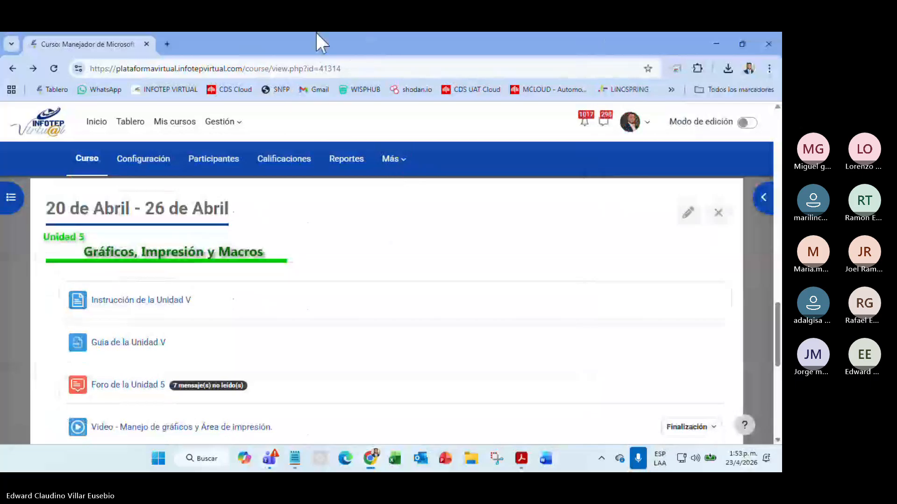
pyautogui.click(264, 48)
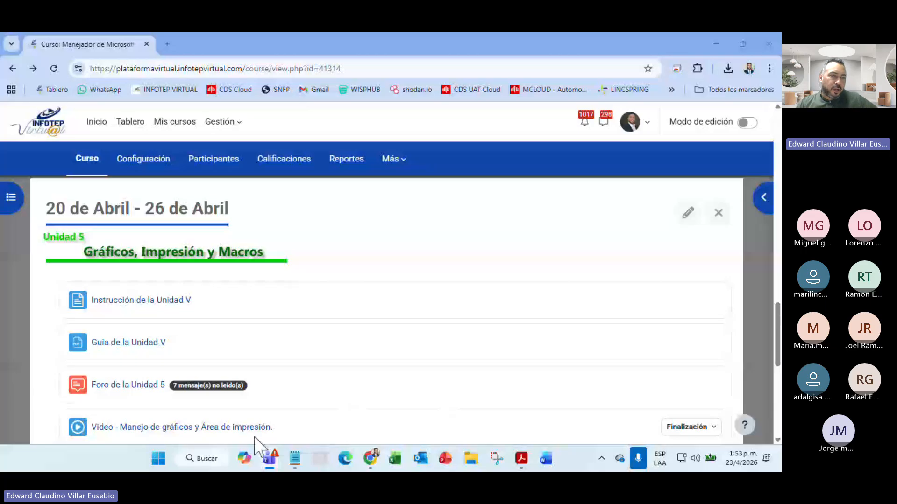
# - Open "Foro de la Unidad 5" from the course page in a new tab and switch to it
pyautogui.scroll(-5, 106, 407)
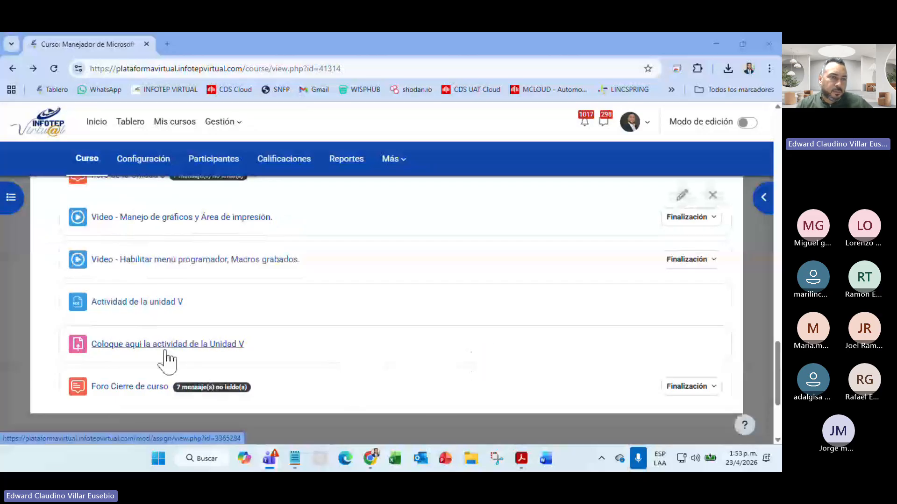
pyautogui.scroll(4, 166, 360)
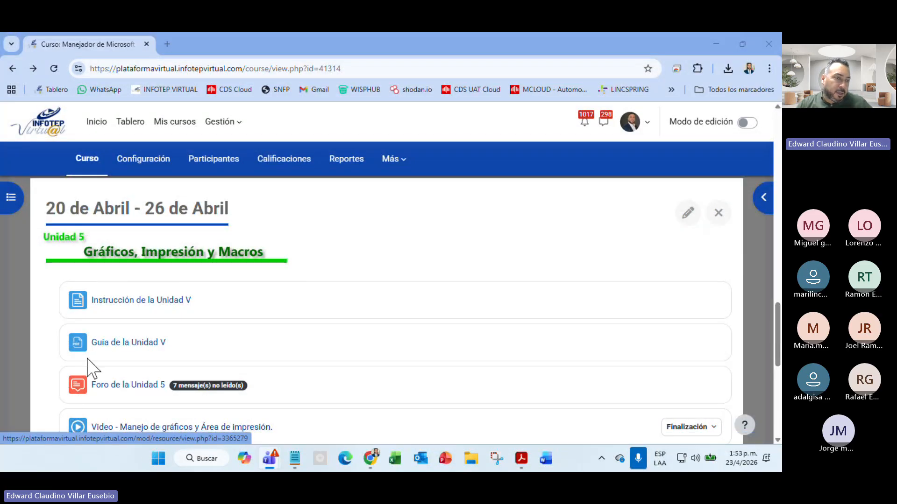
pyautogui.scroll(-5, 276, 373)
pyautogui.scroll(2, 278, 375)
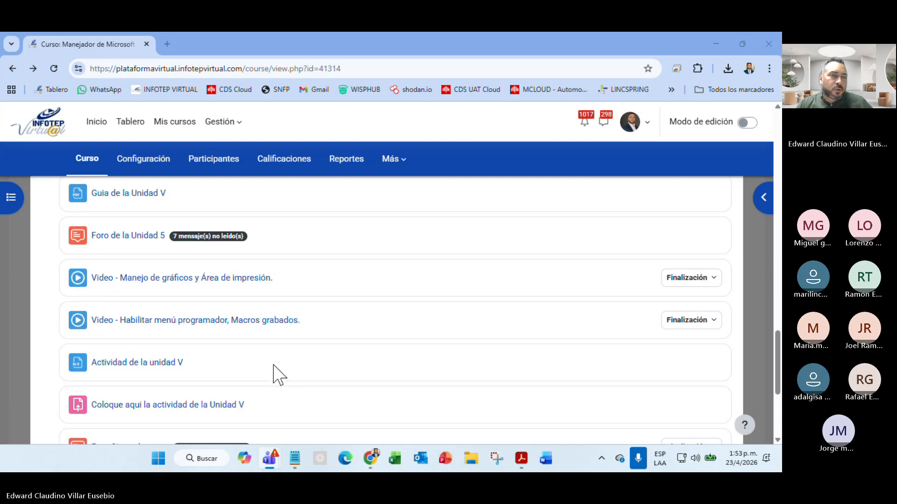
pyautogui.rightClick(114, 237)
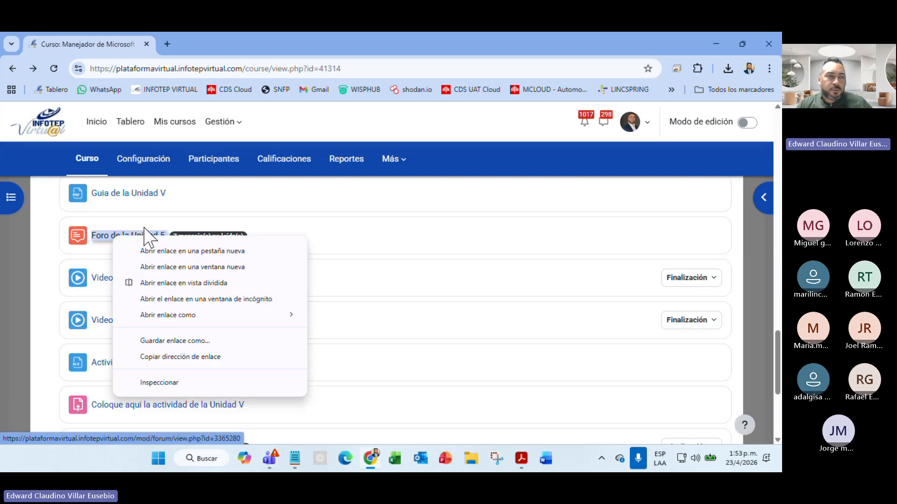
pyautogui.click(236, 251)
pyautogui.click(176, 43)
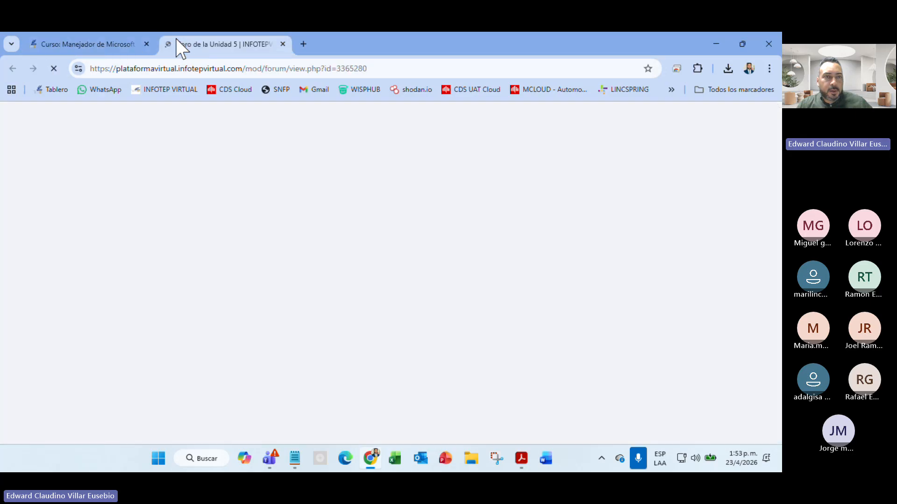
# - Examine the Unit 5 forum's instructions, point value and discussion list, and close the forum
pyautogui.scroll(-4, 316, 266)
pyautogui.scroll(4, 322, 269)
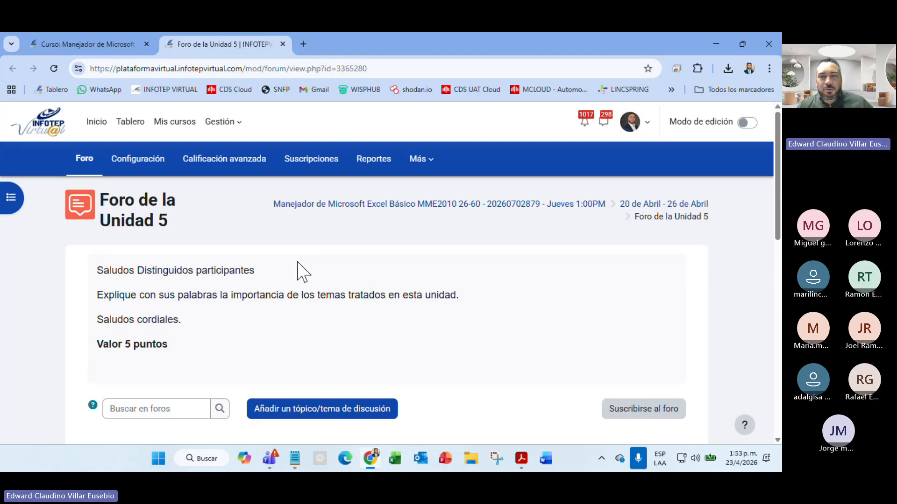
pyautogui.scroll(-4, 303, 271)
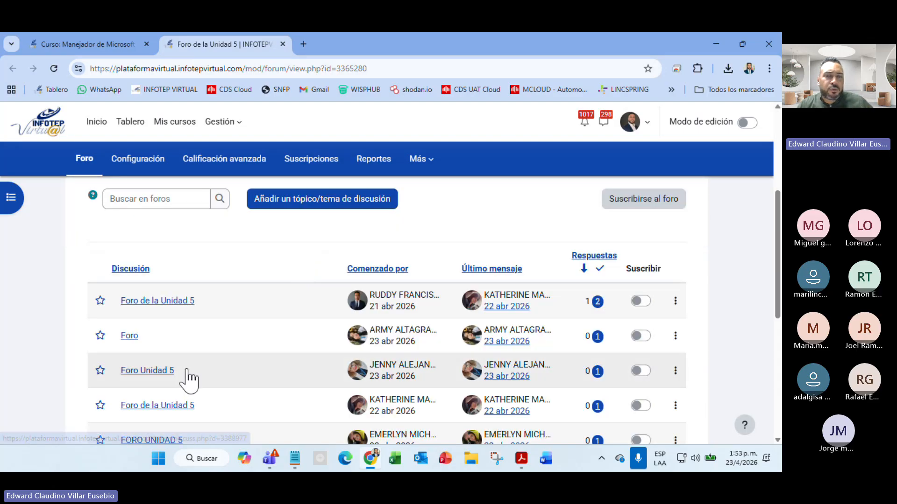
pyautogui.scroll(4, 186, 377)
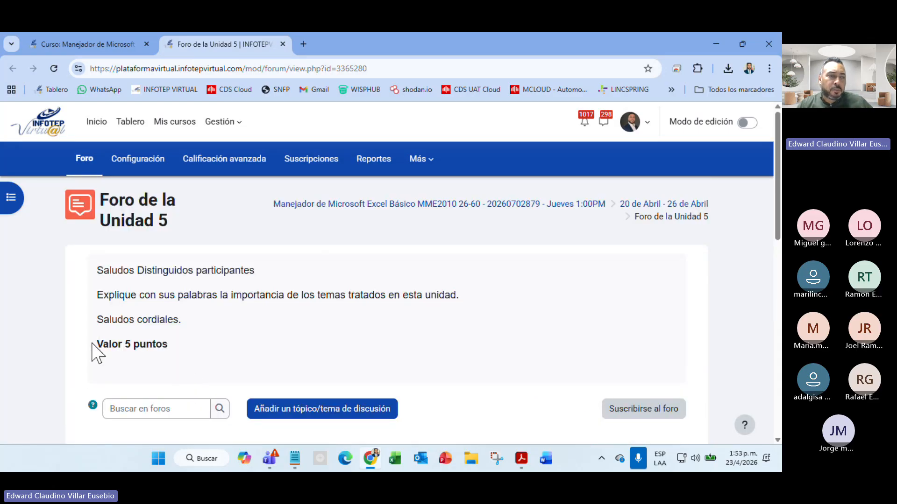
pyautogui.moveTo(92, 344); pyautogui.dragTo(195, 352)
pyautogui.scroll(-10, 273, 322)
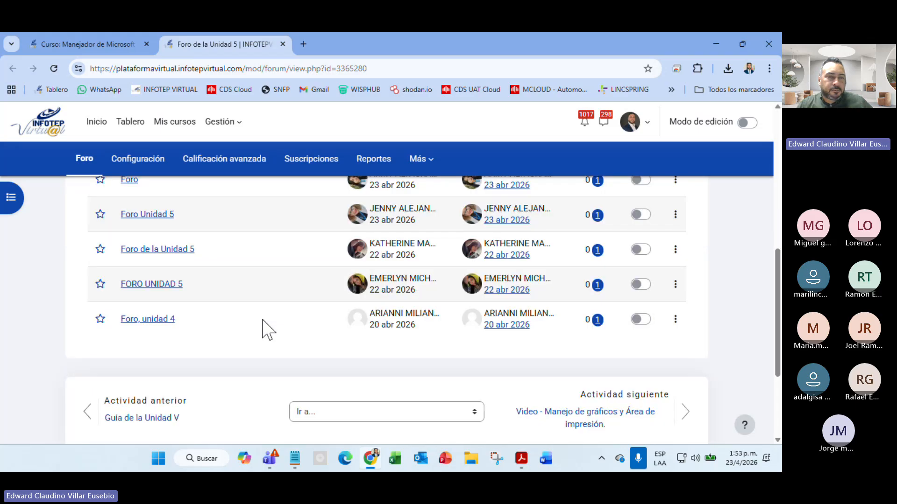
pyautogui.scroll(-1, 269, 330)
pyautogui.scroll(4, 262, 330)
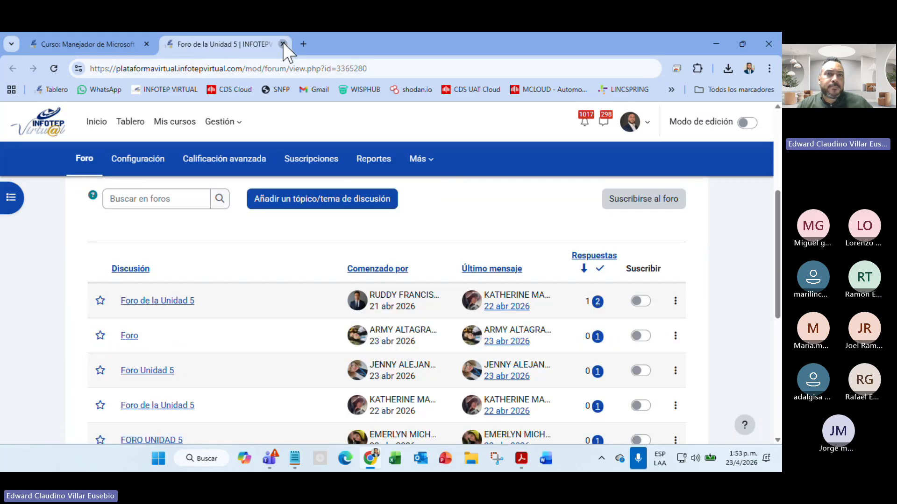
pyautogui.click(282, 44)
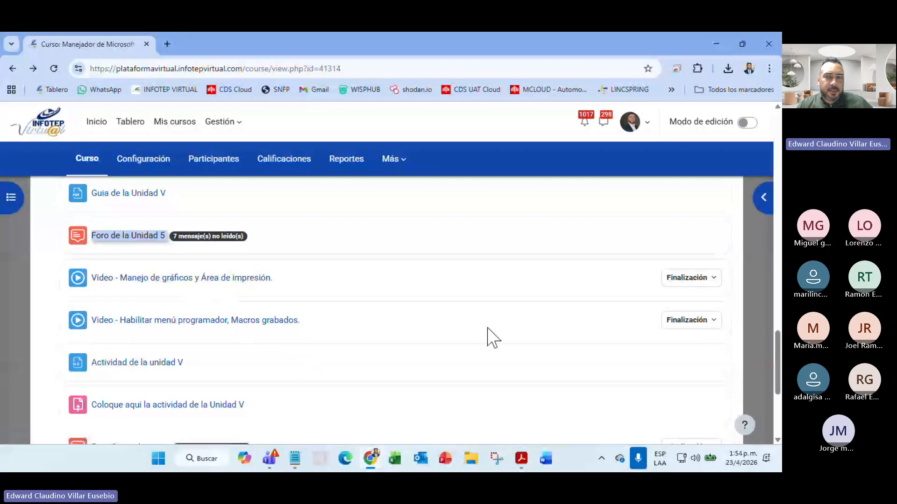
# - Download "Actividad de la unidad V" from the course page and open the downloaded workbook in Excel
pyautogui.moveTo(777, 367); pyautogui.dragTo(780, 382)
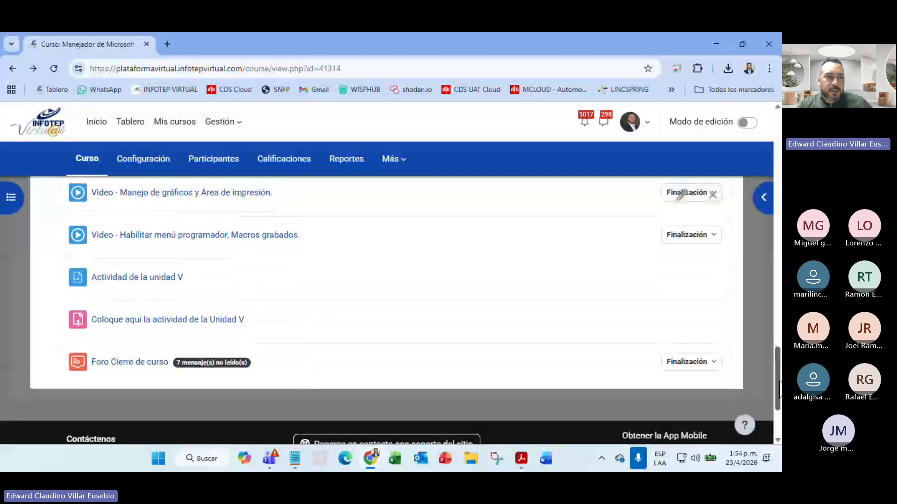
pyautogui.click(113, 279)
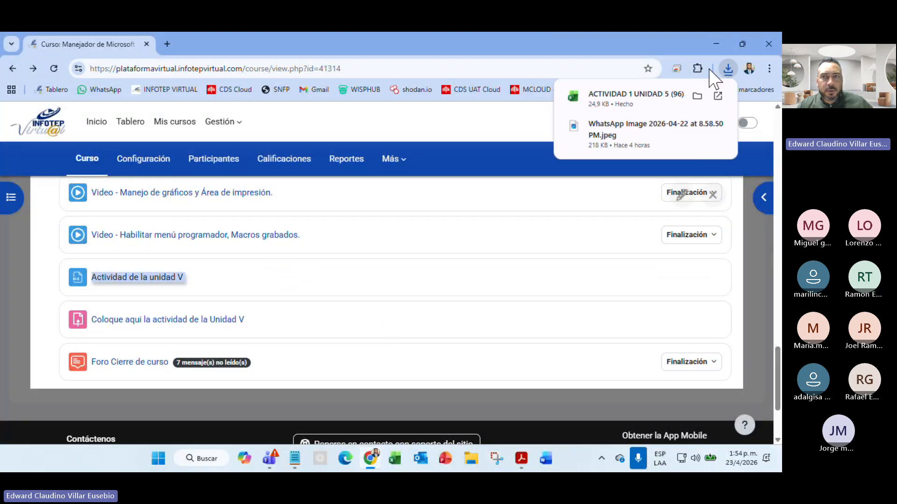
pyautogui.click(601, 95)
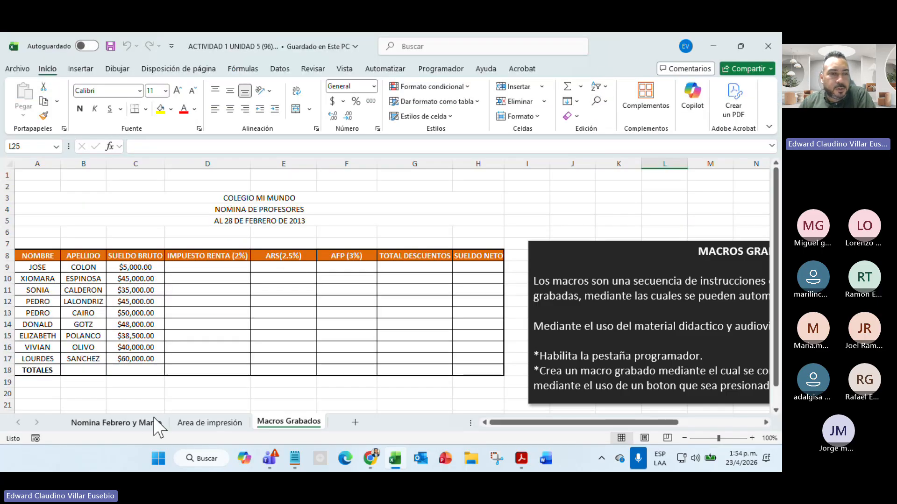
# - Show the "Nomina Febrero y Marzo" sheet and examine its February and March payroll tables
pyautogui.click(139, 425)
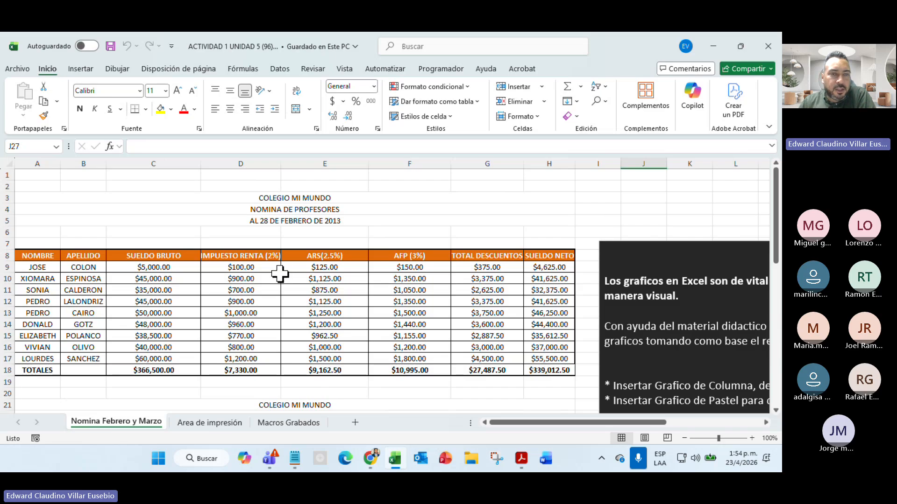
pyautogui.scroll(-4, 280, 274)
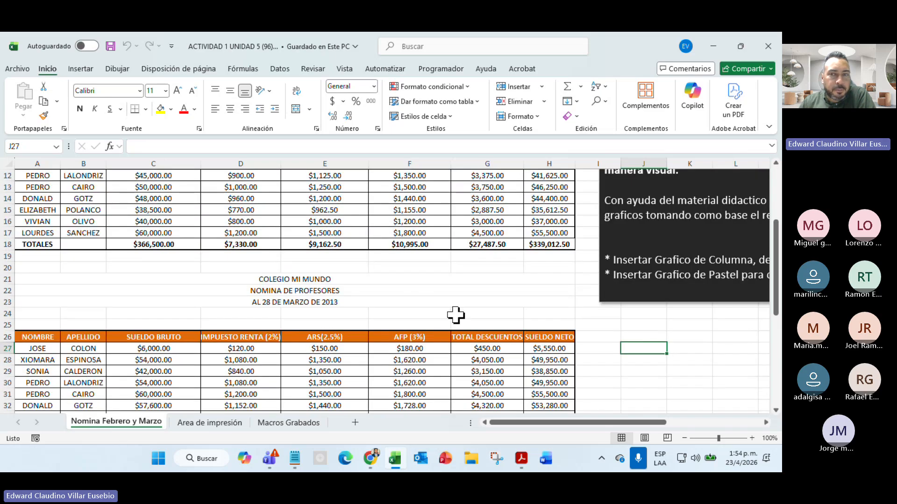
# - Examine the "REPORTE DE NOMINA" table and read the instructions on which charts to insert from it
pyautogui.scroll(3, 318, 308)
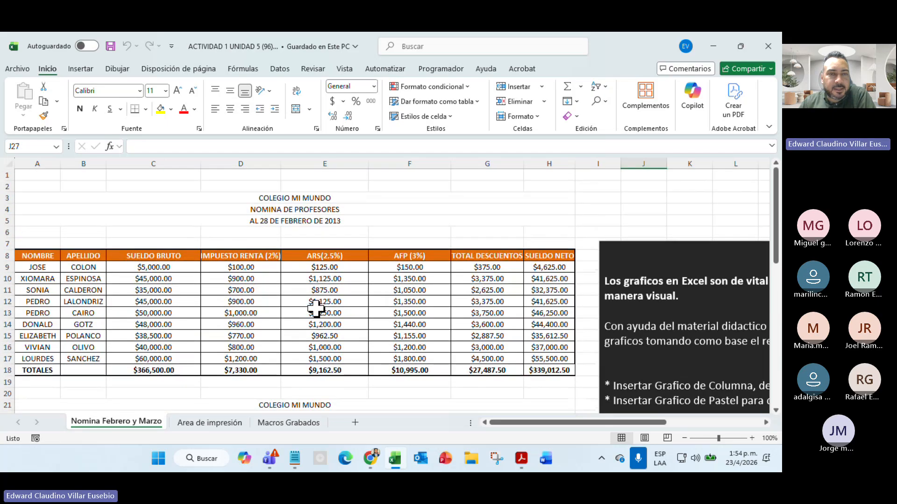
pyautogui.scroll(-7, 313, 309)
pyautogui.scroll(-4, 313, 308)
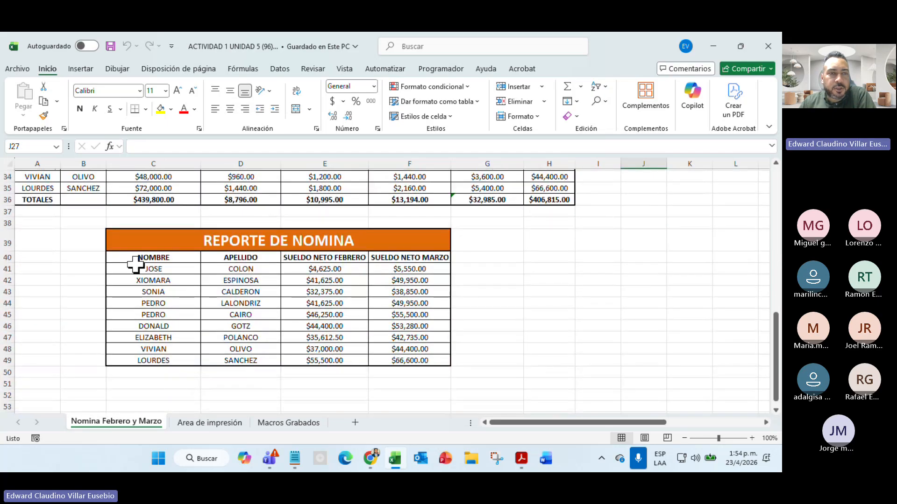
pyautogui.moveTo(138, 260); pyautogui.dragTo(405, 364)
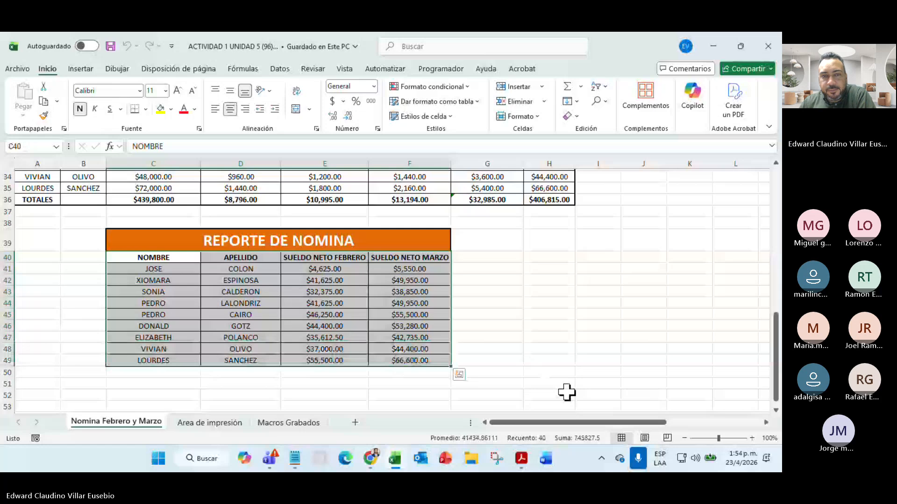
pyautogui.scroll(4, 567, 392)
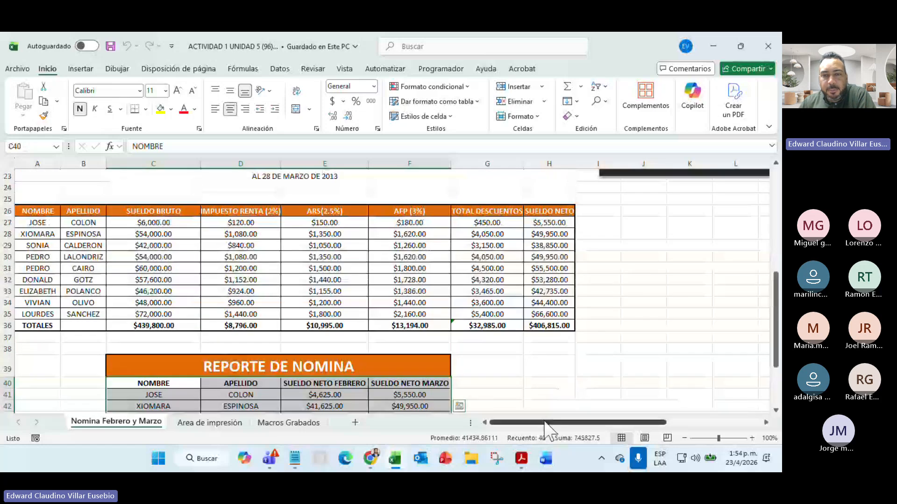
pyautogui.scroll(7, 558, 403)
pyautogui.moveTo(568, 423); pyautogui.dragTo(635, 423)
pyautogui.scroll(-7, 620, 324)
pyautogui.scroll(4, 619, 325)
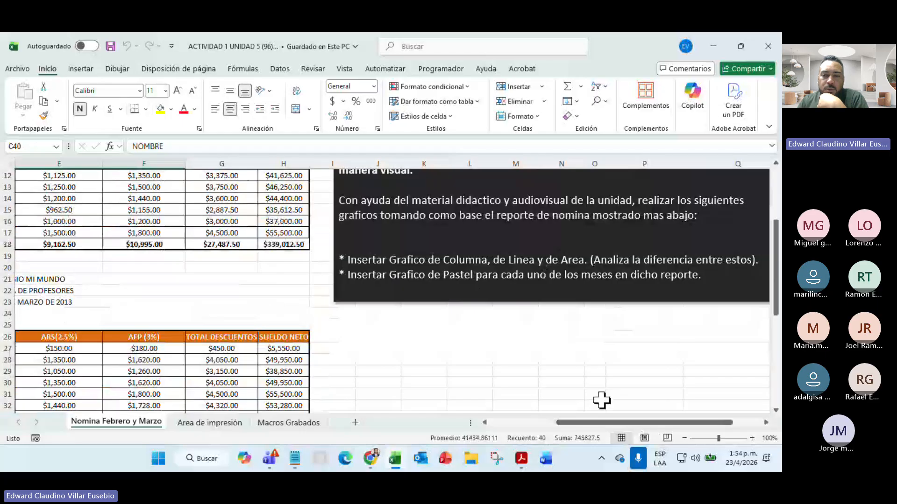
pyautogui.click(518, 421)
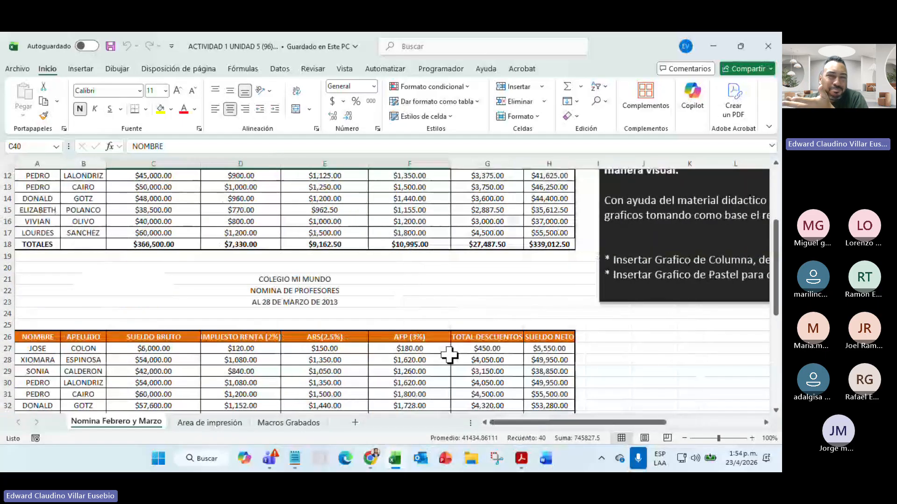
# - Insert a 2-D clustered column chart from report range C40:F49 and place it to the right of the table
pyautogui.scroll(-7, 439, 348)
pyautogui.moveTo(139, 262); pyautogui.dragTo(422, 363)
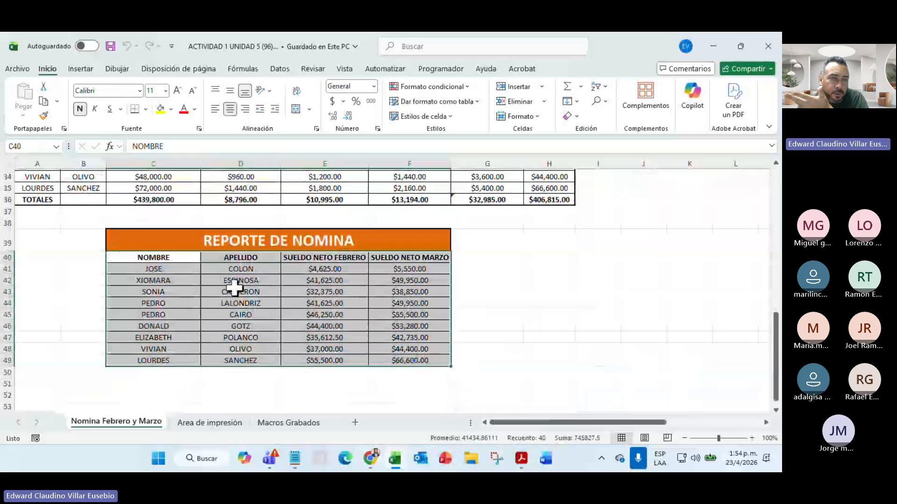
pyautogui.click(80, 69)
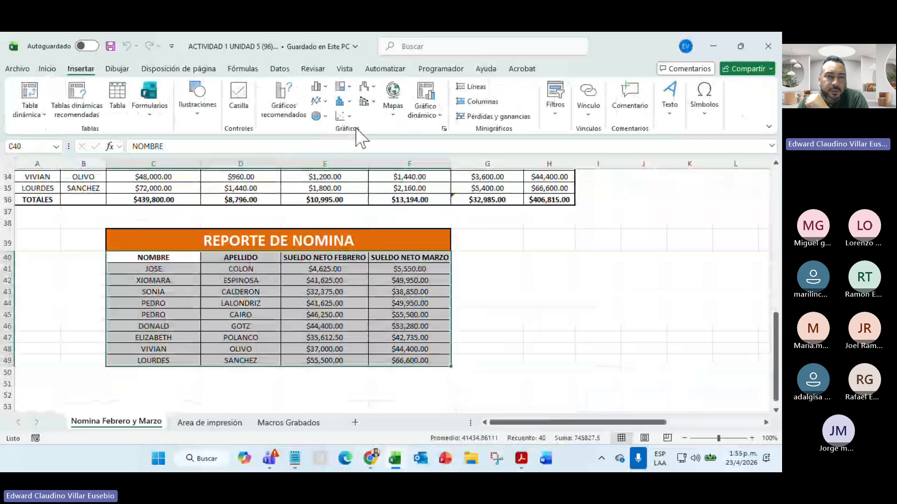
pyautogui.click(322, 87)
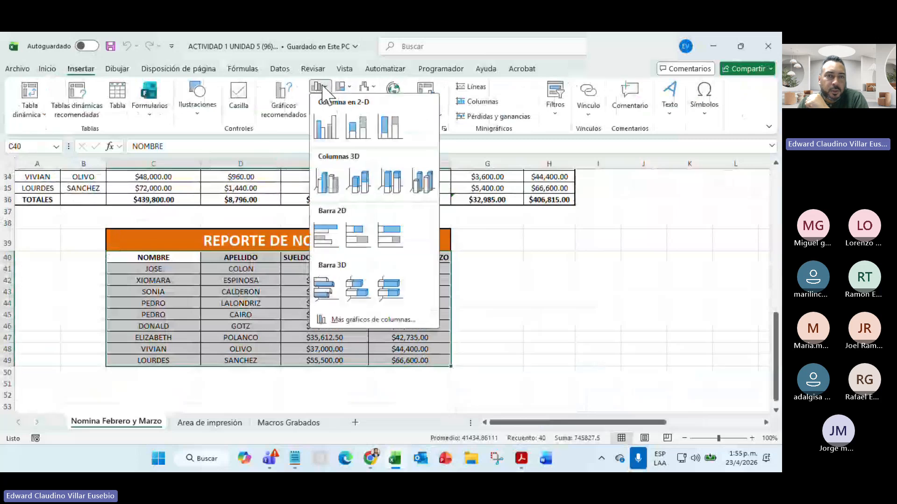
pyautogui.click(323, 86)
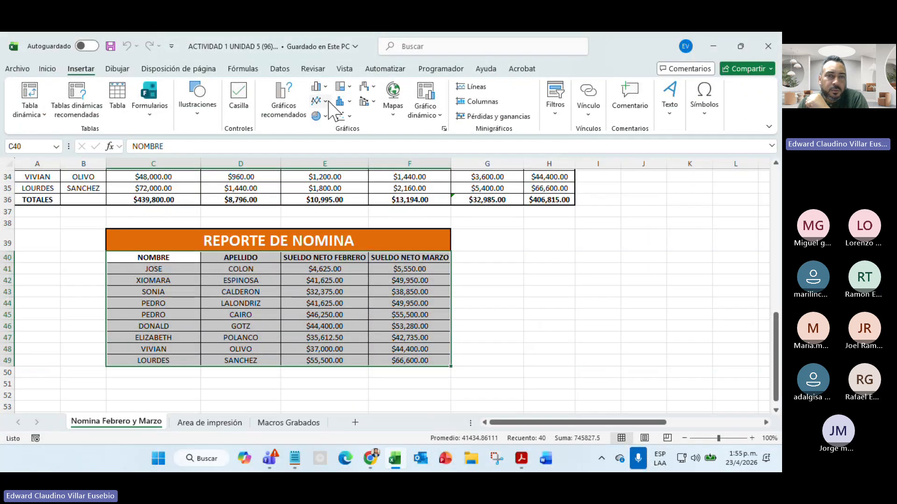
pyautogui.click(325, 101)
pyautogui.click(322, 87)
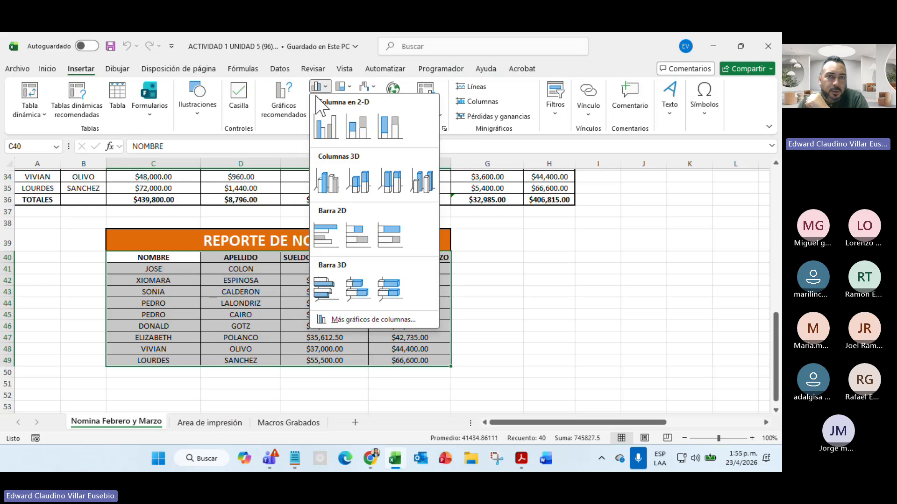
pyautogui.click(326, 127)
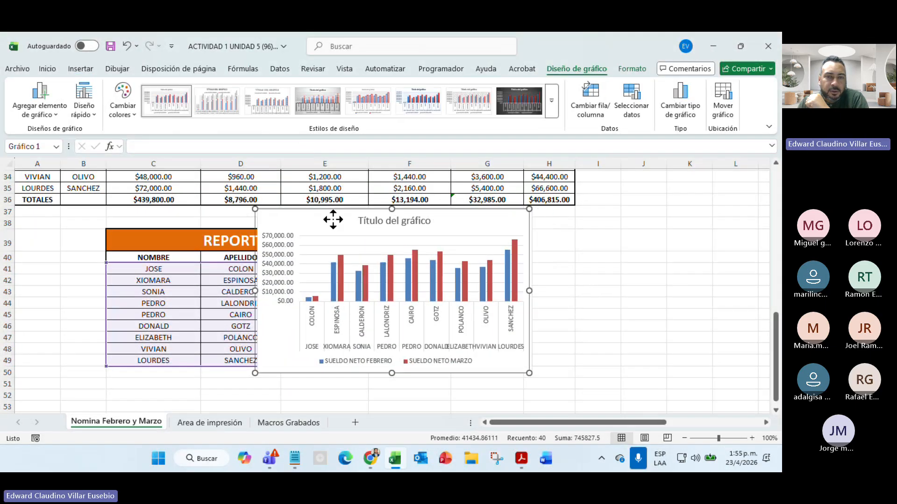
pyautogui.moveTo(333, 220); pyautogui.dragTo(549, 226)
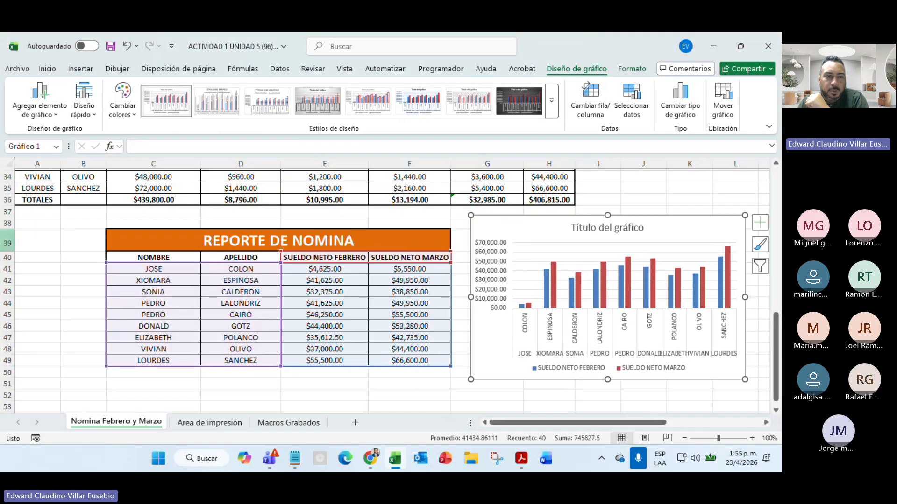
# - Insert a basic 2-D line chart from report range C40:F49 and place it below the table
pyautogui.click(50, 244)
pyautogui.moveTo(123, 256); pyautogui.dragTo(394, 358)
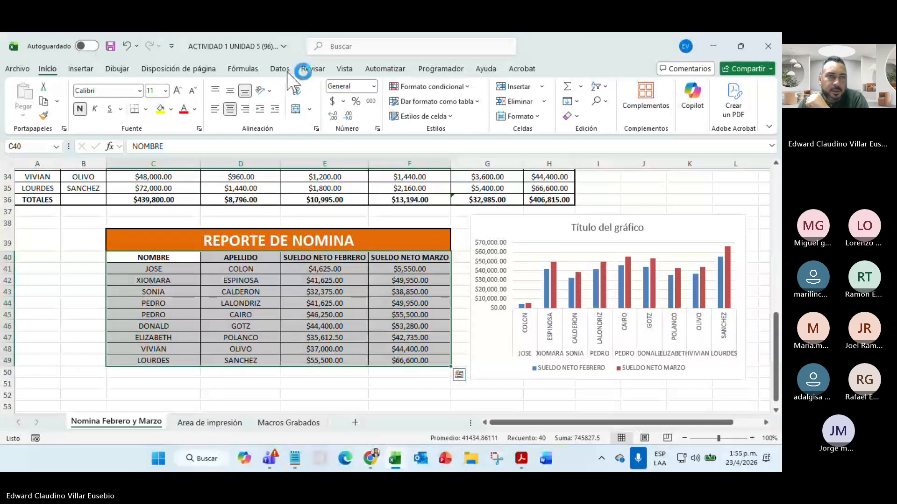
pyautogui.click(80, 68)
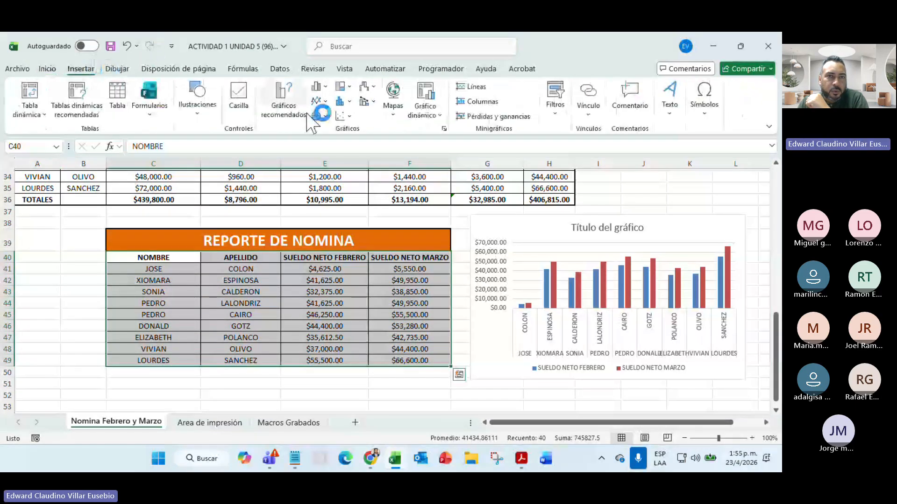
pyautogui.click(317, 91)
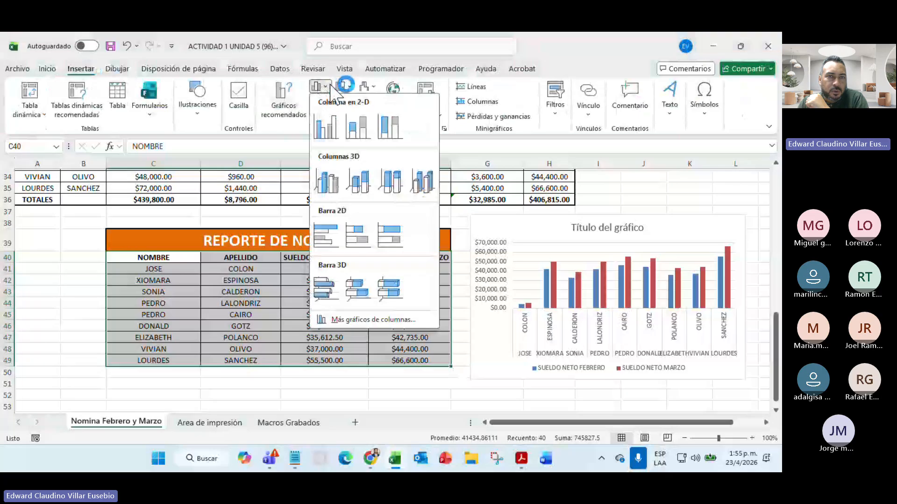
pyautogui.click(327, 87)
pyautogui.click(316, 100)
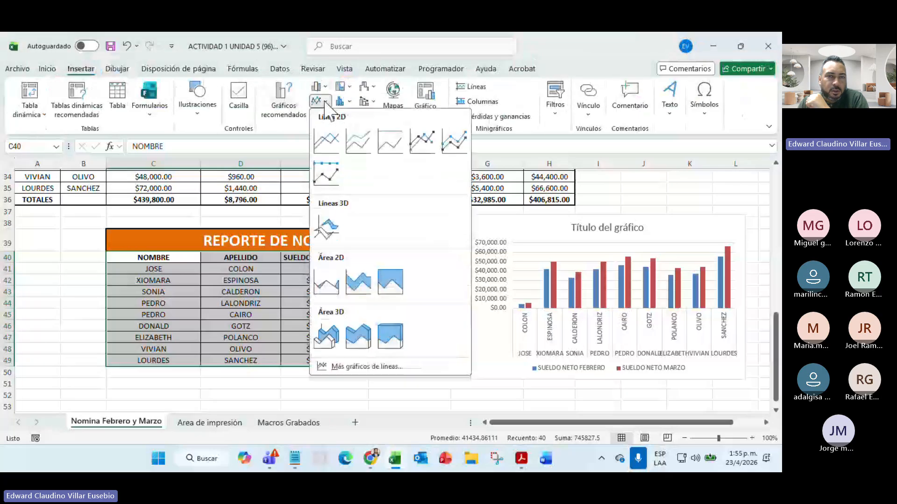
pyautogui.click(324, 145)
pyautogui.moveTo(267, 243); pyautogui.dragTo(85, 389)
pyautogui.click(66, 336)
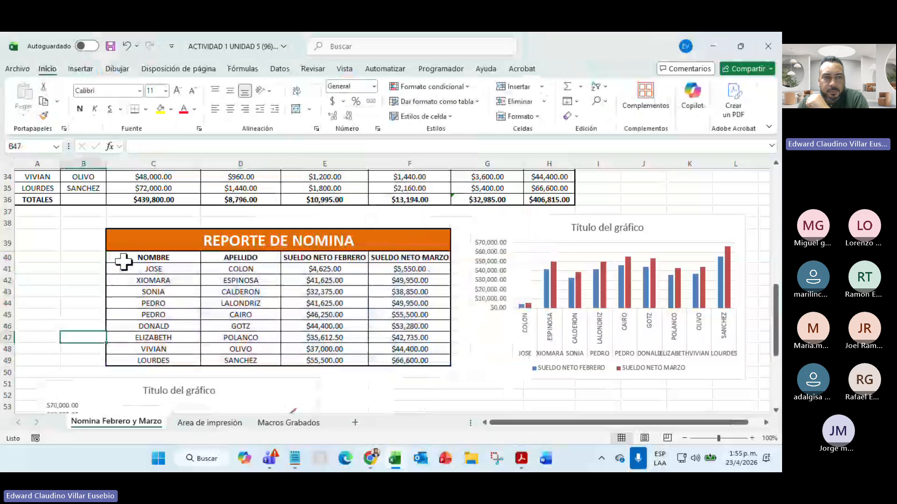
# - Insert a 2-D pie chart of the February net salaries from C40:E49 and place it below the column chart
pyautogui.click(127, 257)
pyautogui.moveTo(127, 257); pyautogui.dragTo(303, 356)
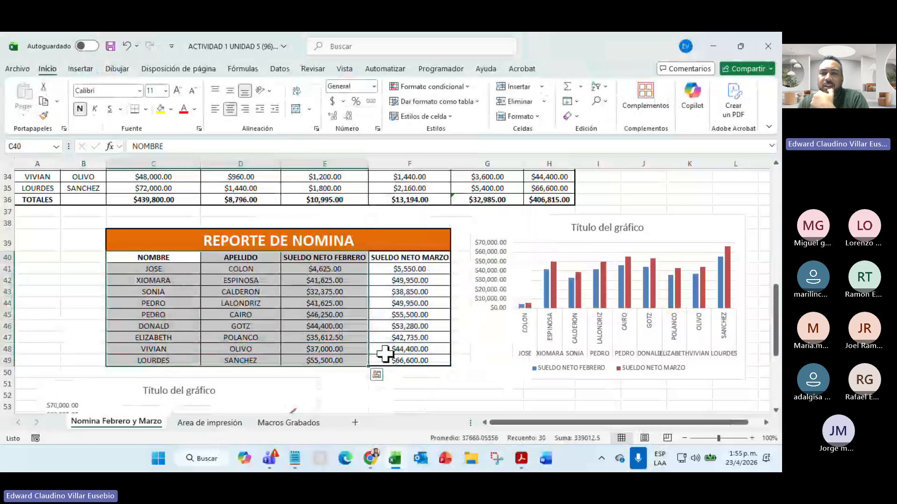
pyautogui.scroll(-3, 681, 300)
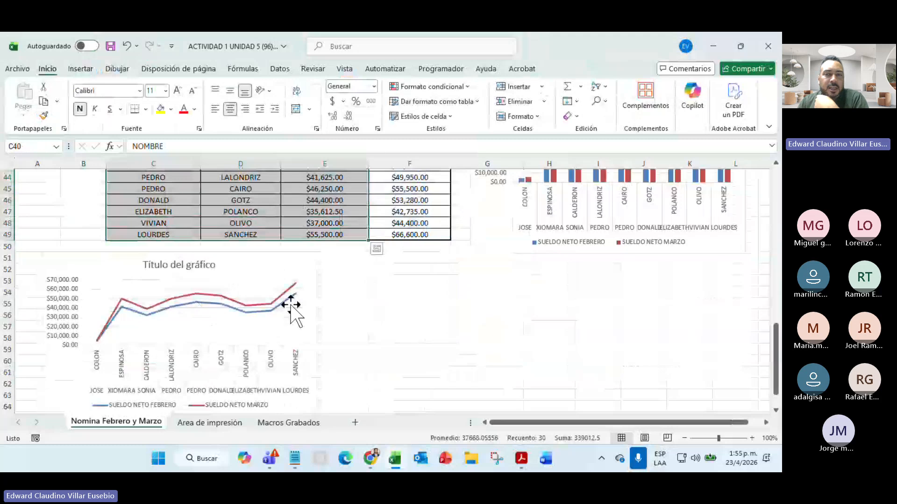
pyautogui.scroll(3, 316, 313)
pyautogui.scroll(1, 316, 314)
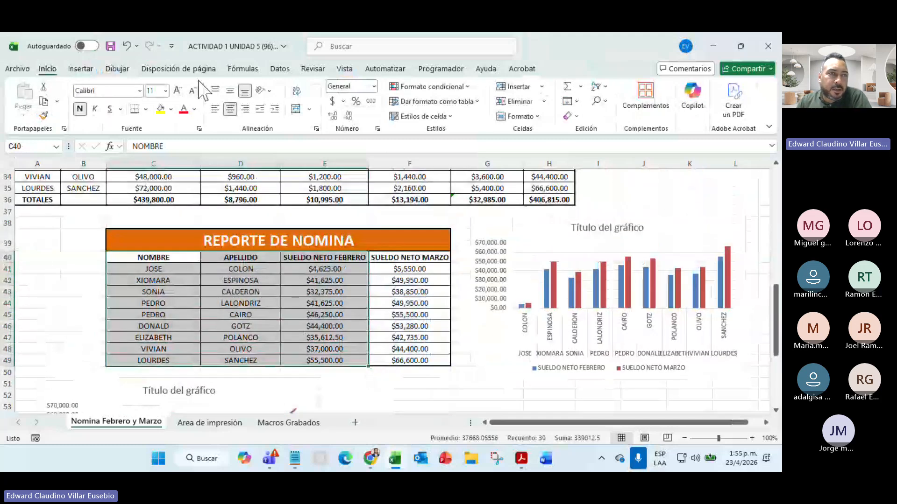
pyautogui.click(80, 69)
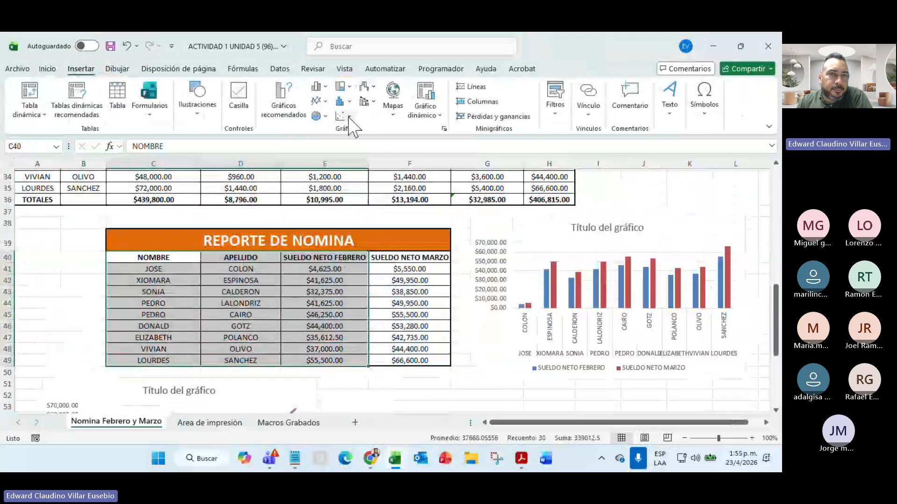
pyautogui.click(323, 116)
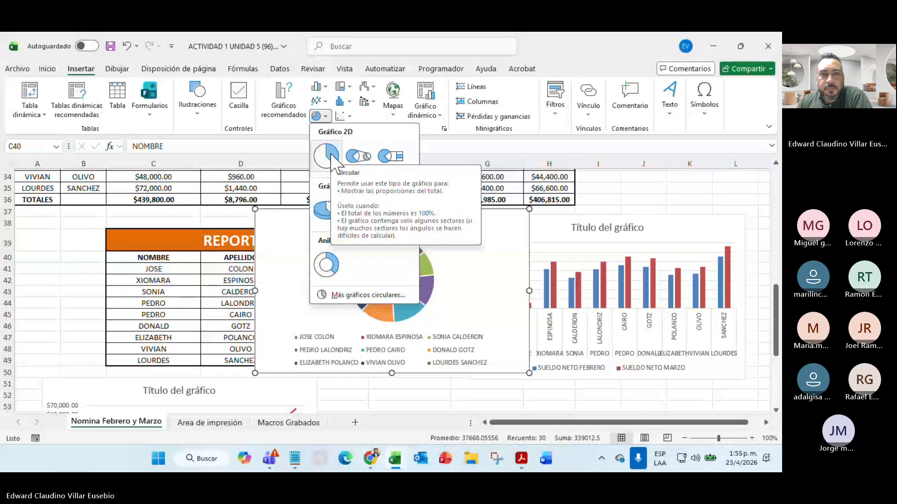
pyautogui.click(332, 156)
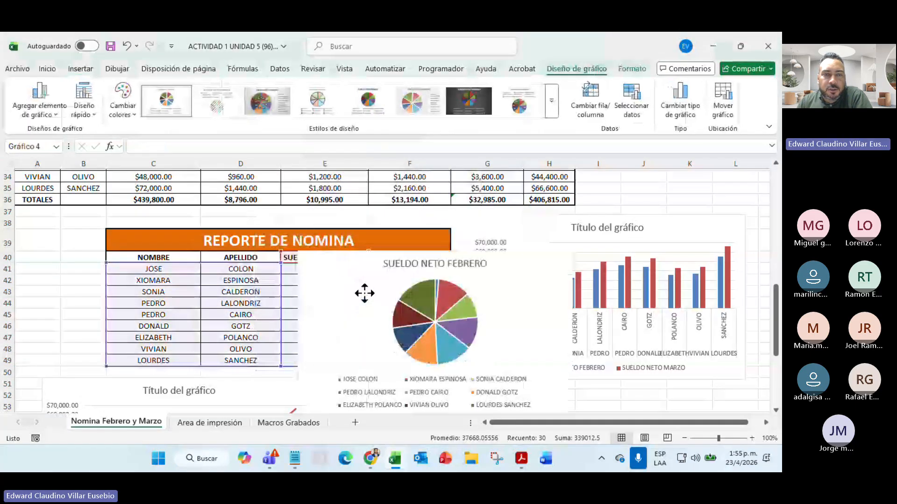
pyautogui.moveTo(364, 292); pyautogui.dragTo(479, 351)
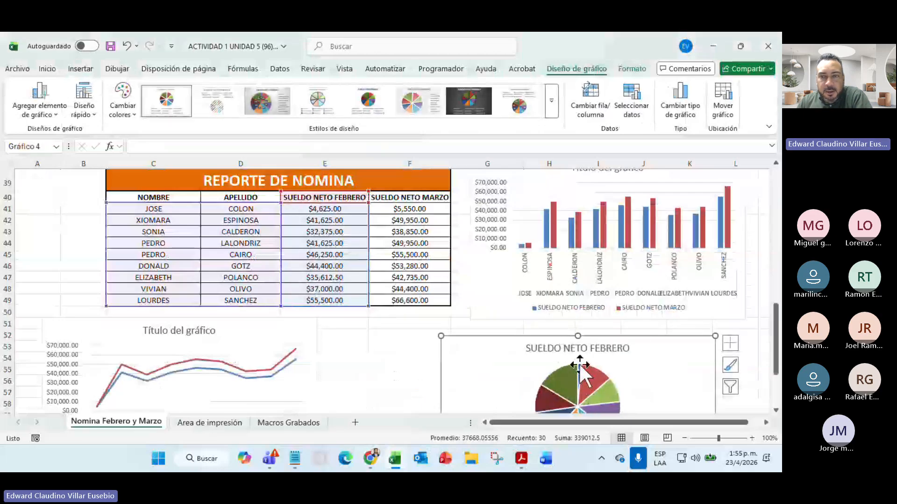
pyautogui.scroll(-4, 598, 379)
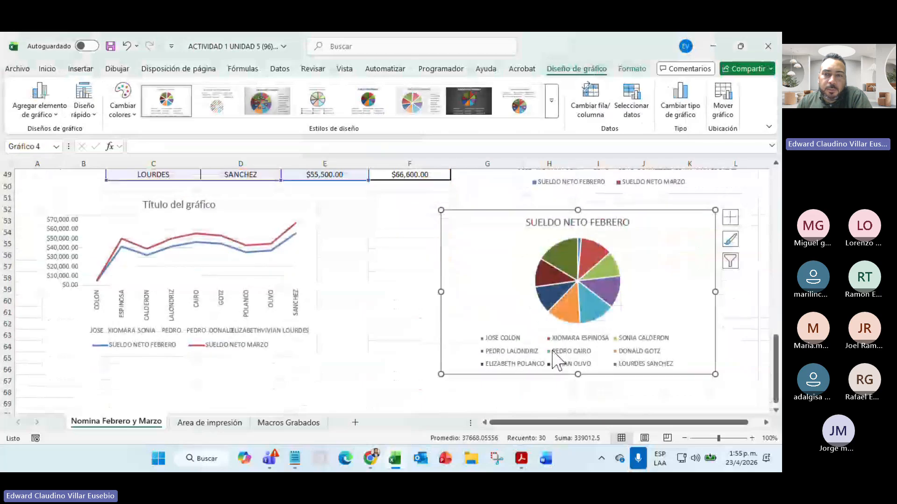
# - Insert a 3-D pie chart of the March net salaries from C40:D49 and F40:F49 and place it right of the column chart
pyautogui.scroll(3, 575, 346)
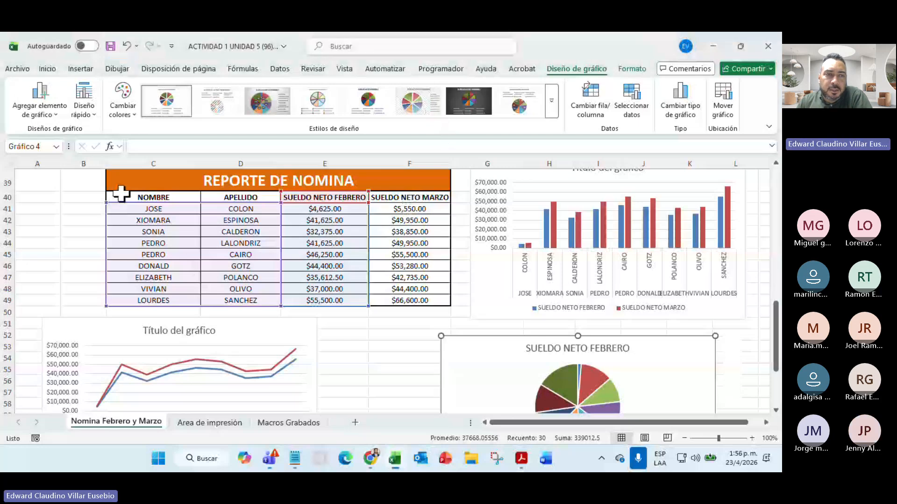
pyautogui.click(56, 209)
pyautogui.click(131, 198)
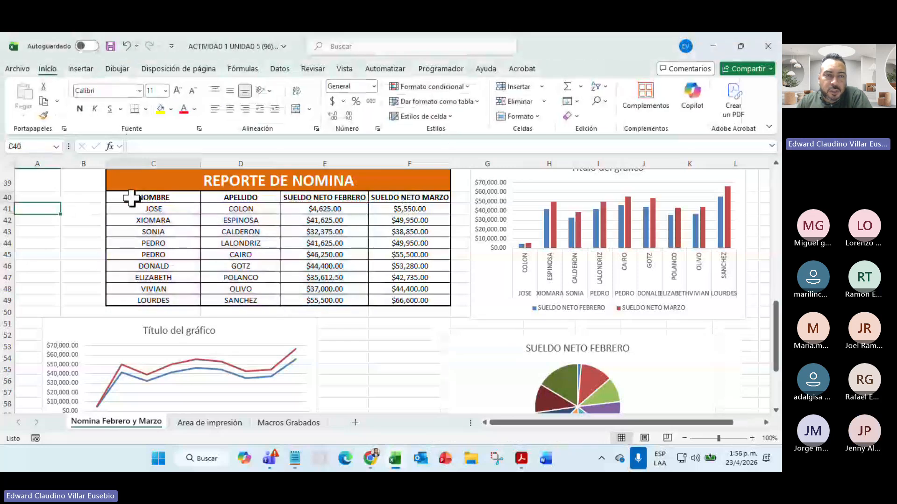
pyautogui.moveTo(131, 198); pyautogui.dragTo(235, 300)
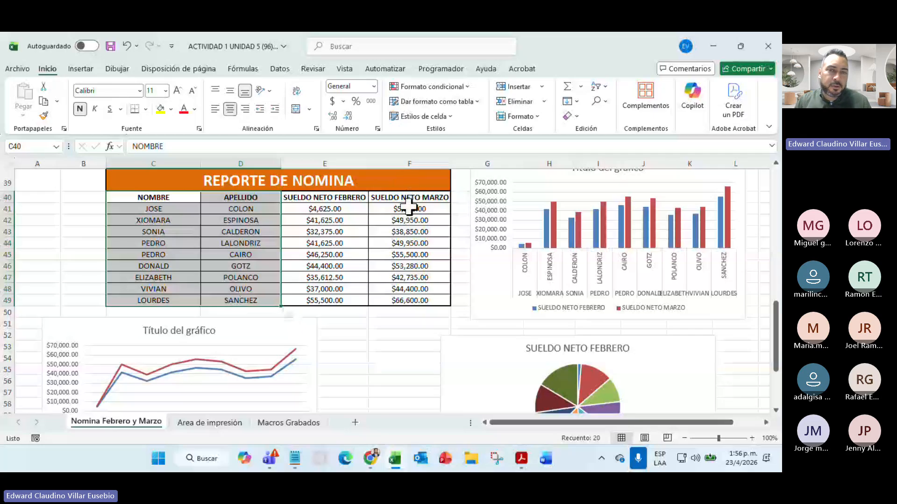
pyautogui.moveTo(401, 198); pyautogui.dragTo(413, 299)
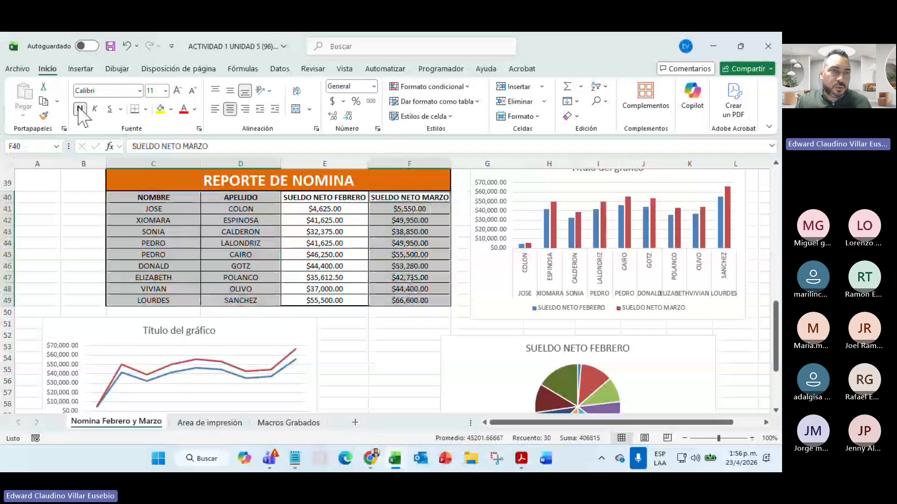
pyautogui.click(81, 69)
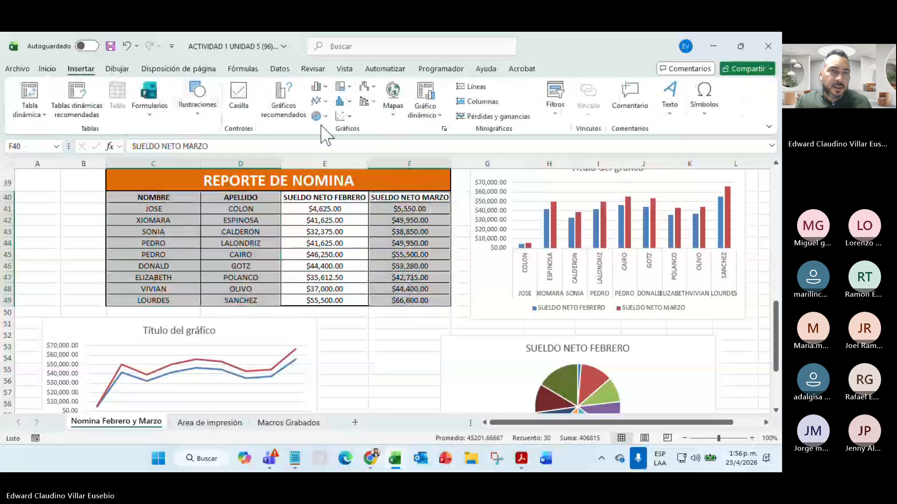
pyautogui.click(321, 115)
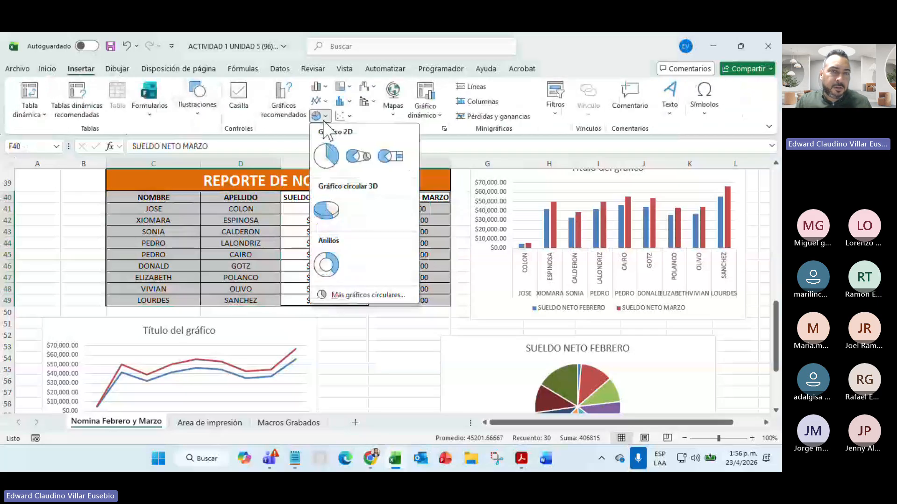
pyautogui.click(326, 210)
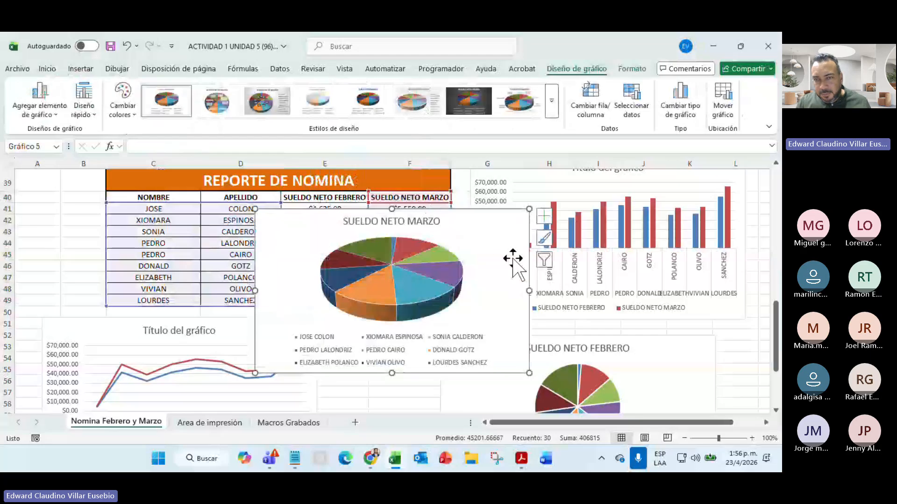
pyautogui.scroll(-3, 509, 257)
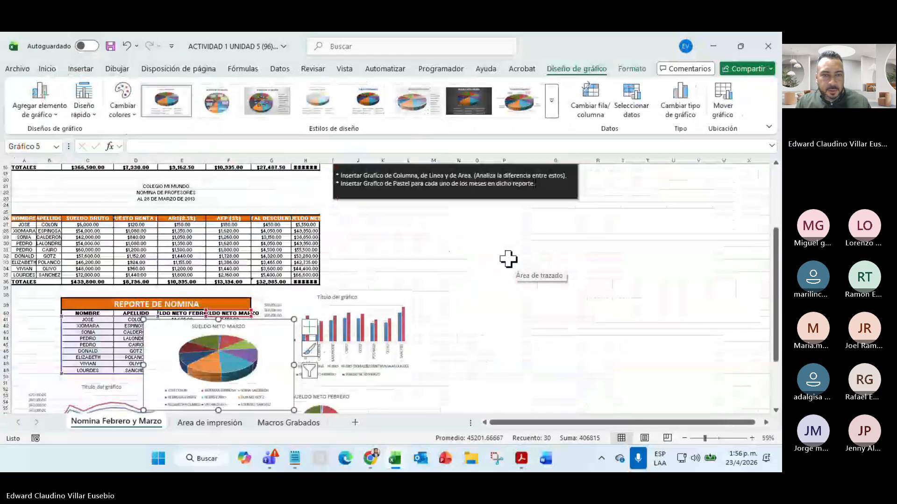
pyautogui.moveTo(276, 321); pyautogui.dragTo(508, 333)
pyautogui.scroll(3, 475, 345)
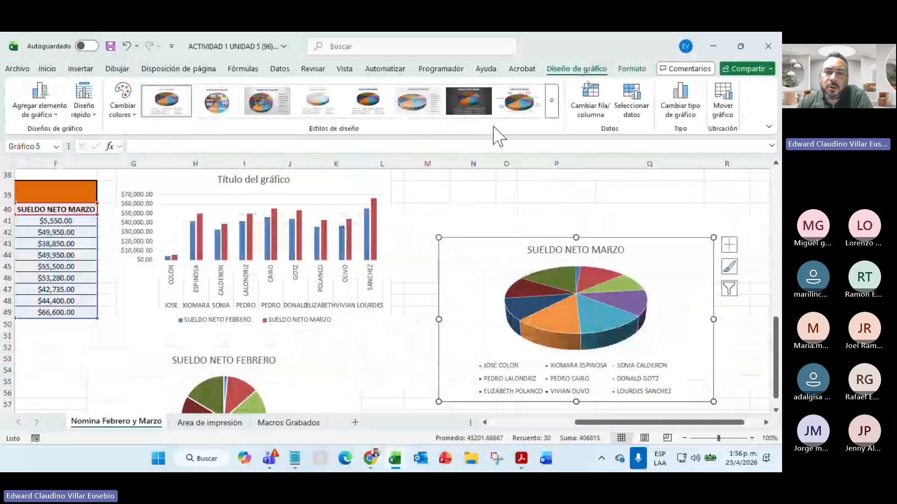
# - Apply the dark grey background chart style to the March 3-D pie chart after comparing several other styles
pyautogui.click(465, 105)
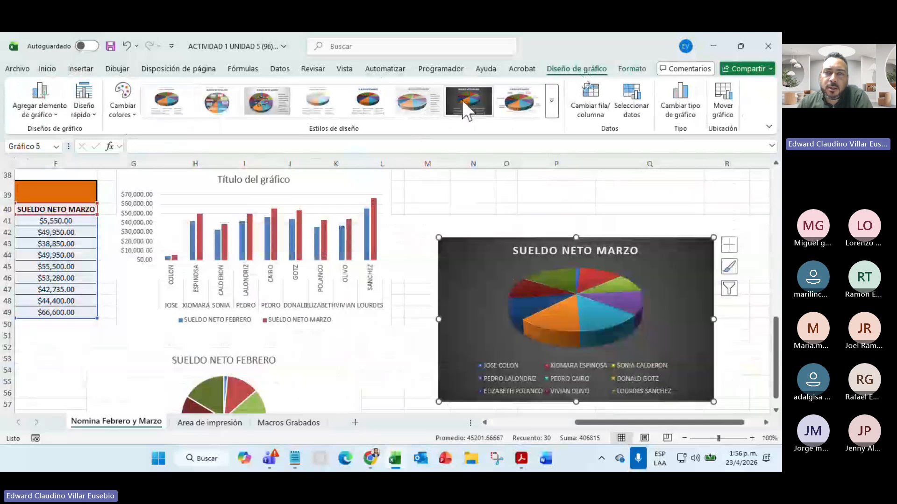
pyautogui.click(520, 105)
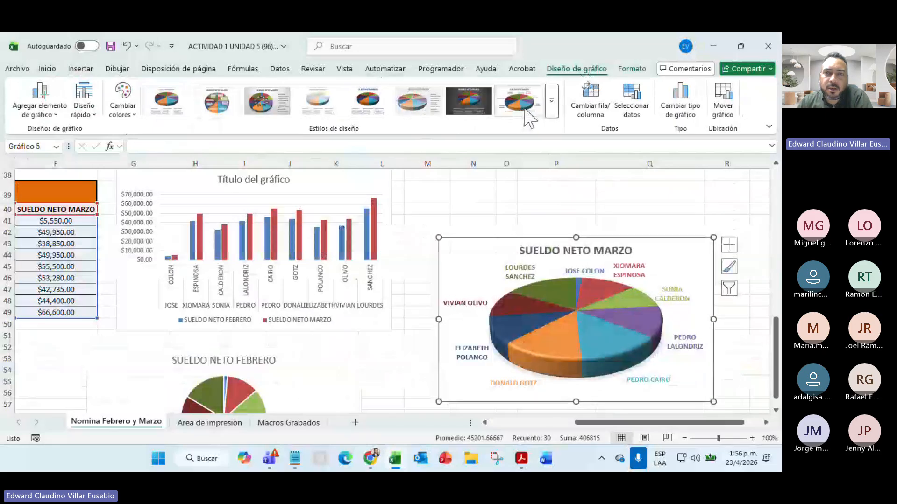
pyautogui.click(266, 106)
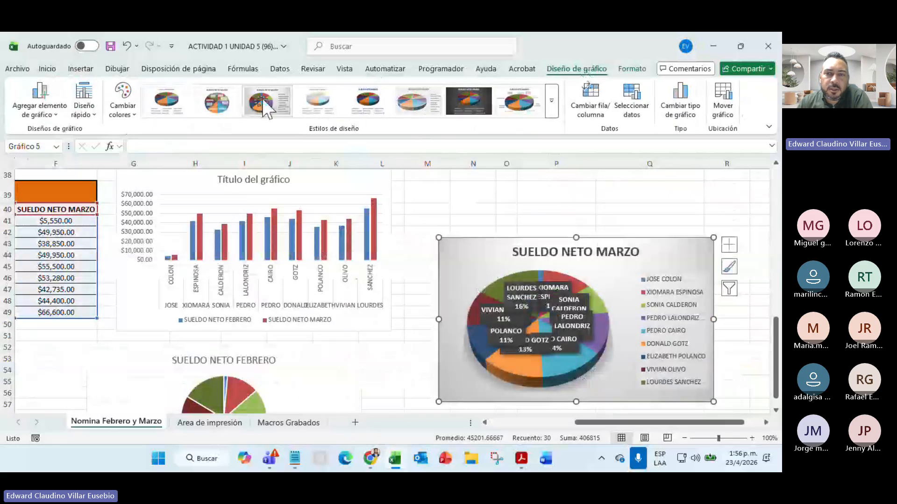
pyautogui.click(216, 104)
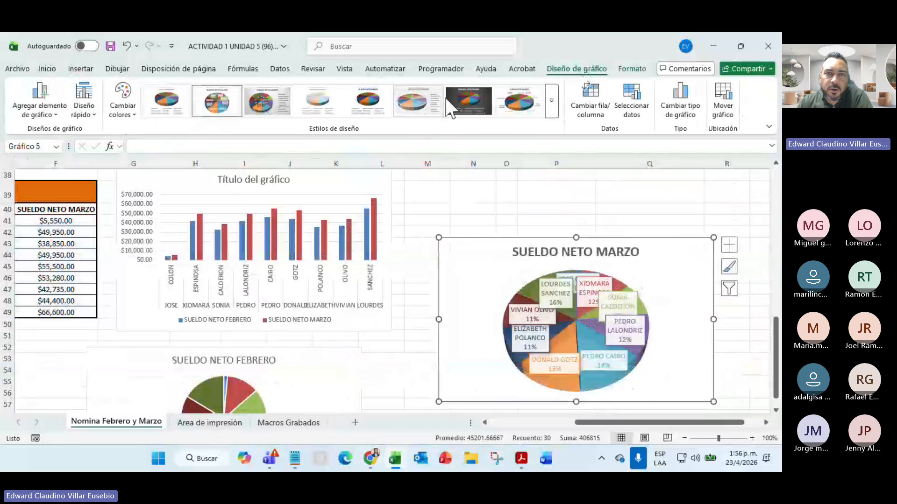
pyautogui.click(448, 105)
# - Apply the first quick layout to the March pie chart, showing the title with category names and percentages as labels
pyautogui.click(122, 99)
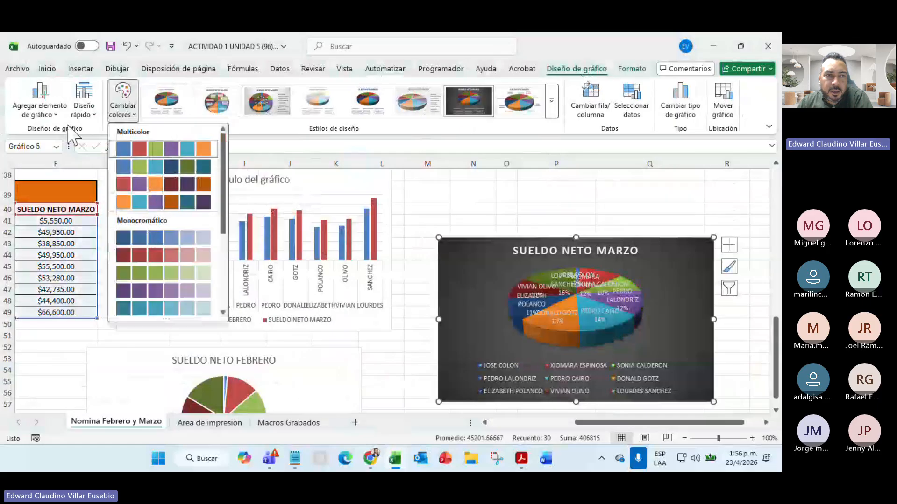
pyautogui.click(84, 106)
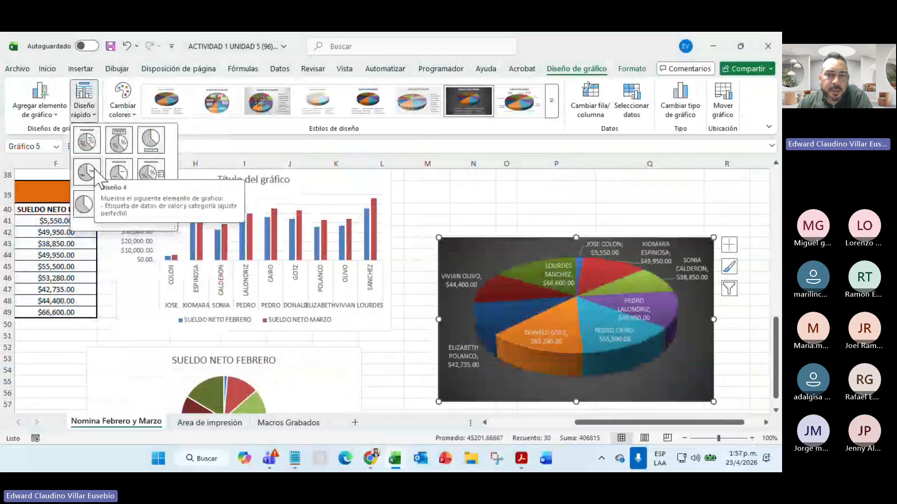
pyautogui.click(94, 145)
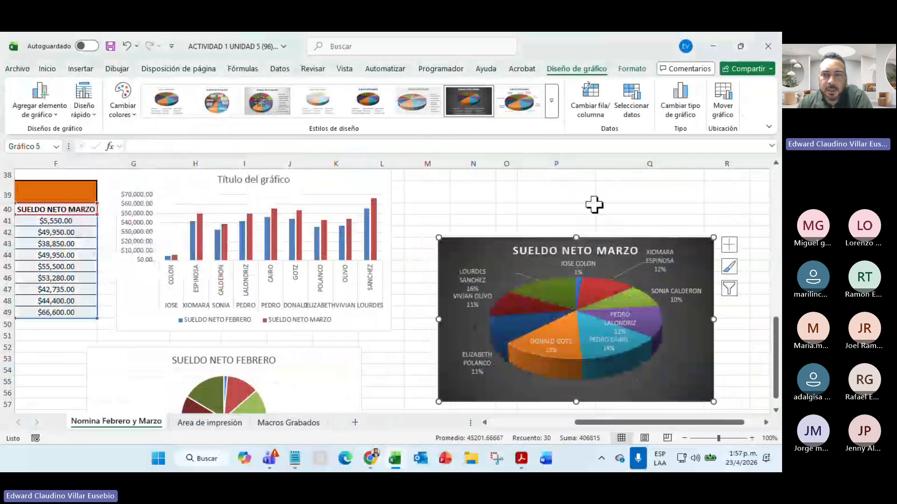
pyautogui.click(594, 206)
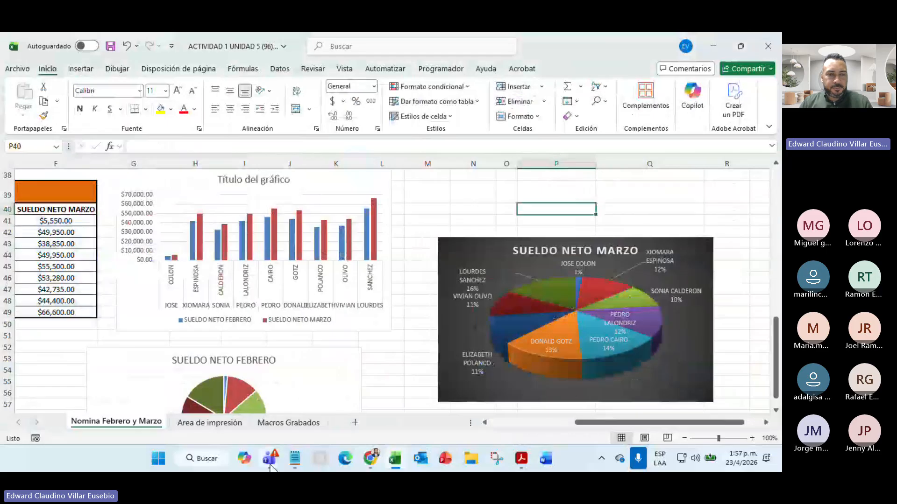
# - Switch to the Teams meeting window to check the participants, and minimize it to return to the workbook
pyautogui.moveTo(269, 455)
pyautogui.click(218, 407)
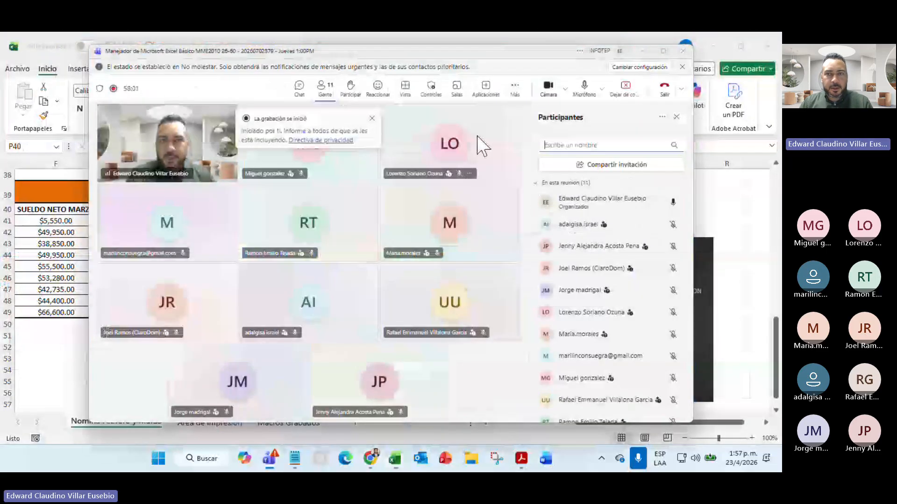
pyautogui.click(643, 51)
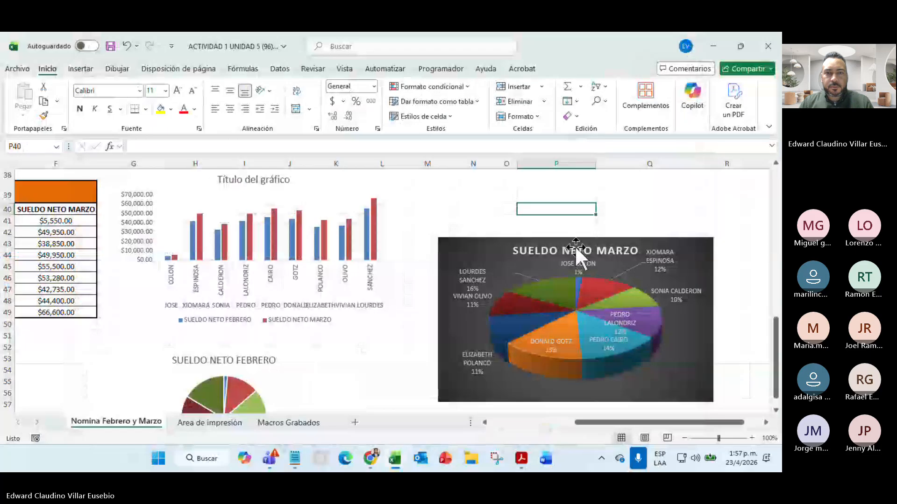
# - Clear the existing print area on the Area de impresión sheet
pyautogui.click(500, 422)
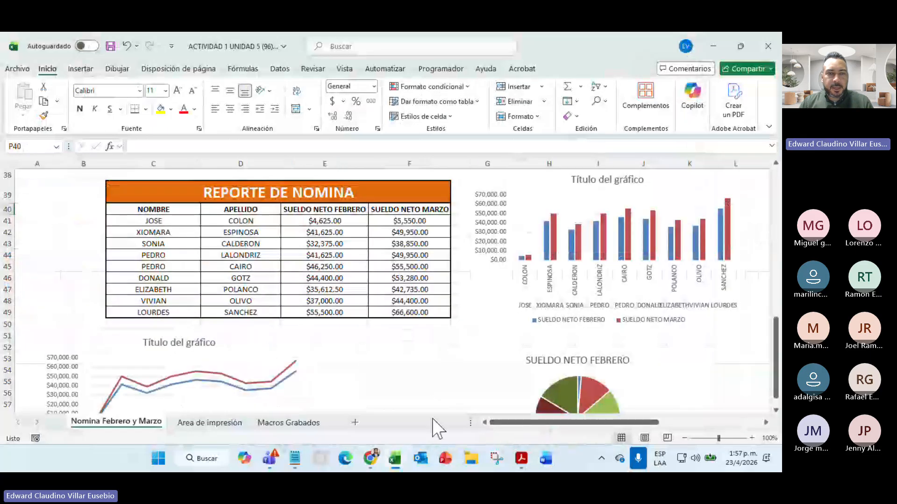
pyautogui.click(189, 422)
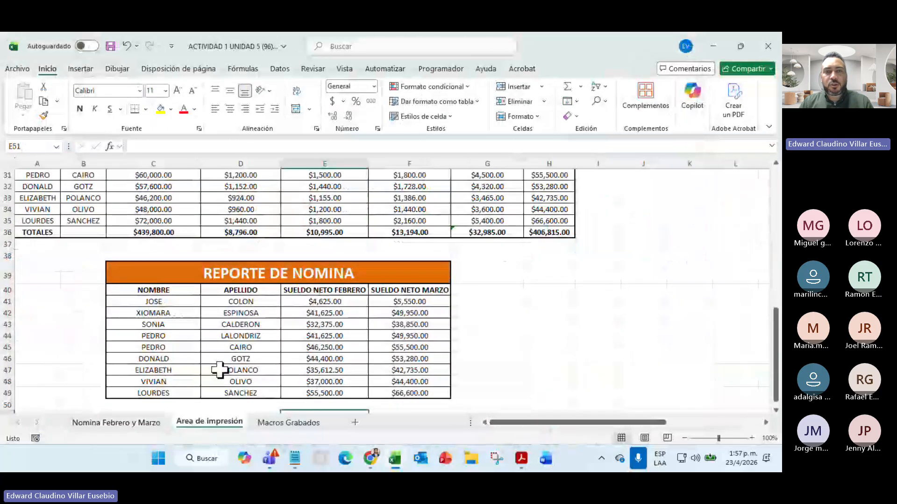
pyautogui.scroll(3, 463, 295)
pyautogui.scroll(4, 464, 296)
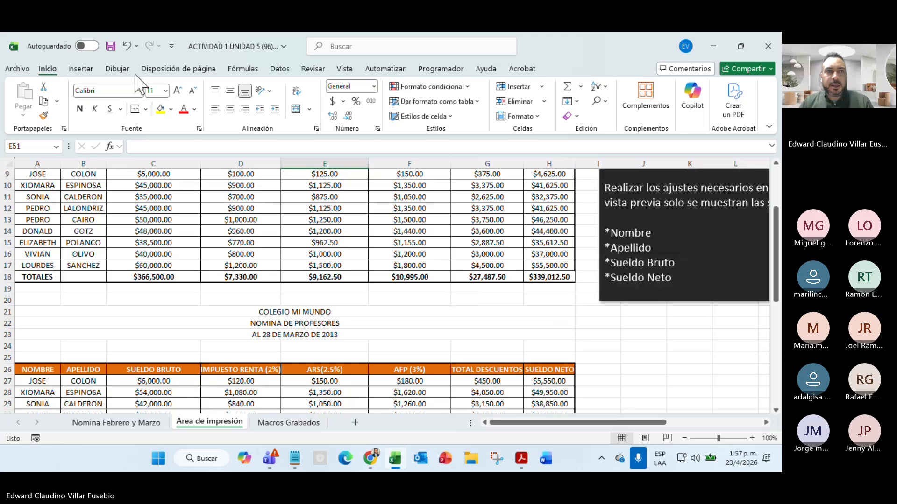
pyautogui.click(154, 69)
pyautogui.click(219, 111)
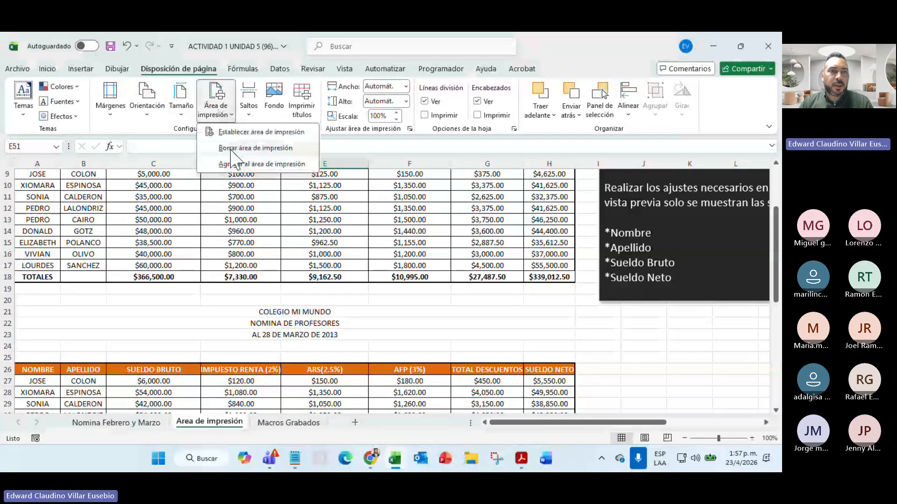
pyautogui.click(233, 148)
# - Try hiding columns D to F of the payroll table by collapsing their width, and undo it
pyautogui.scroll(13, 514, 301)
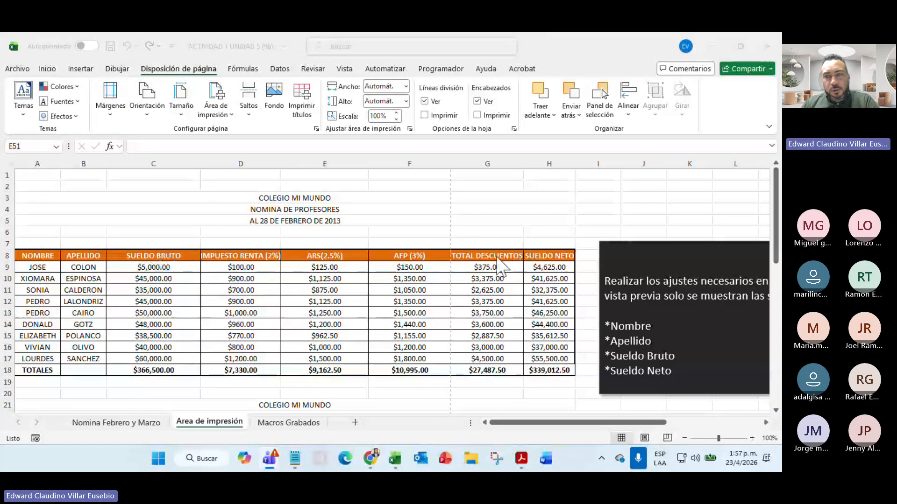
pyautogui.click(430, 188)
pyautogui.moveTo(449, 165); pyautogui.dragTo(185, 177)
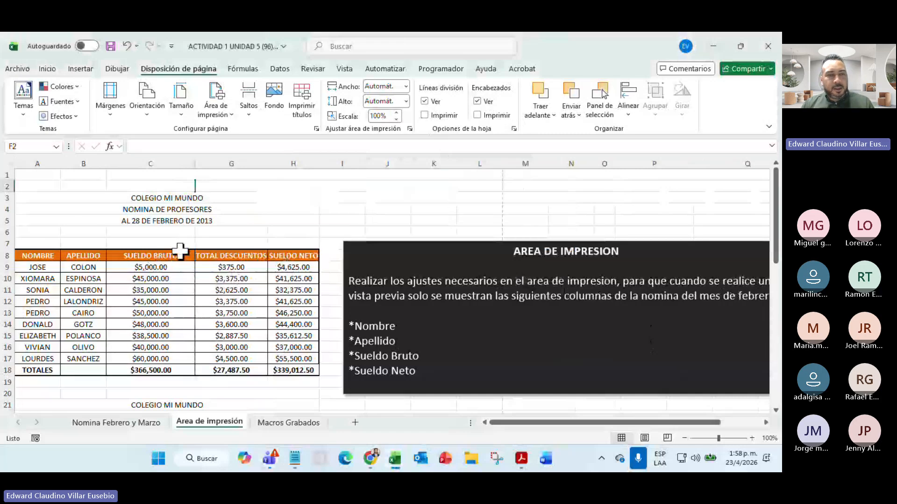
pyautogui.hotkey('ctrl', 'z')
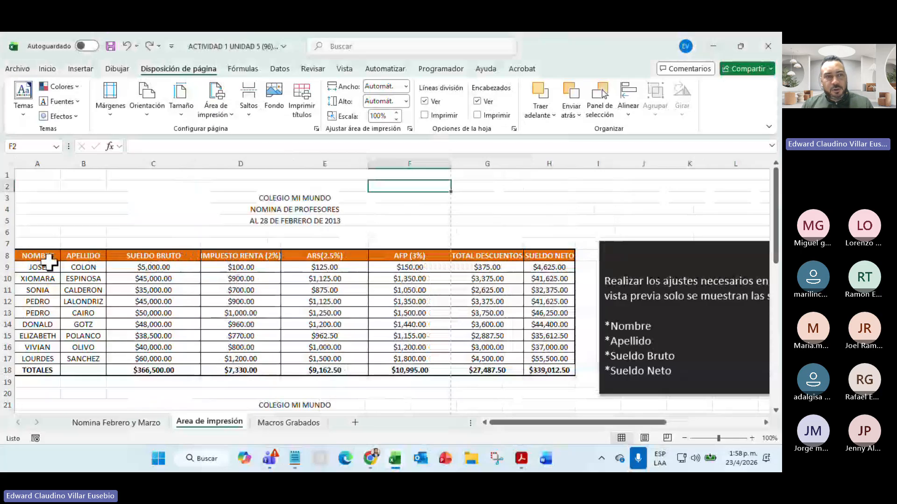
# - Select A8:E18 of the February payroll and preview it with the print option Imprimir selección
pyautogui.moveTo(43, 258); pyautogui.dragTo(326, 373)
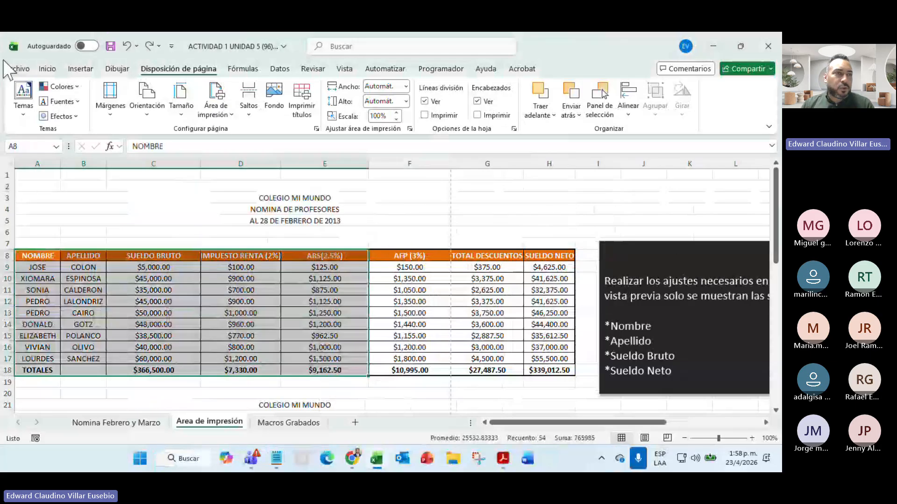
pyautogui.click(17, 70)
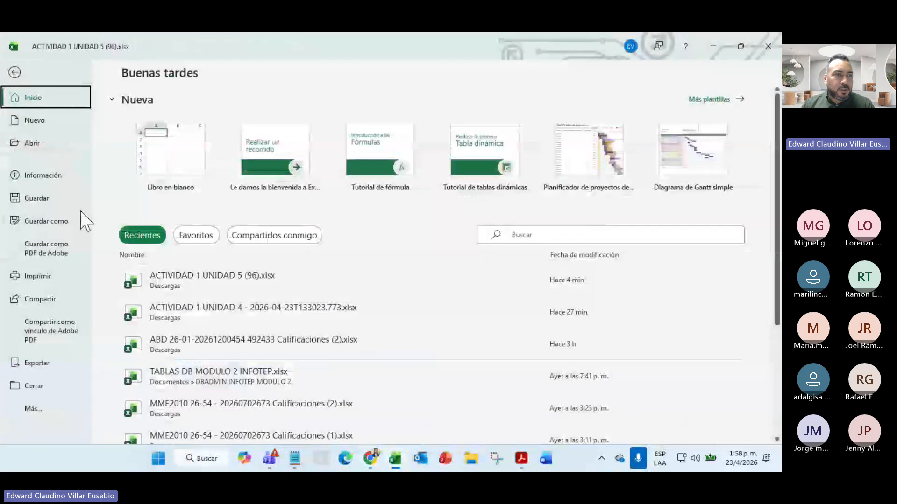
pyautogui.click(41, 276)
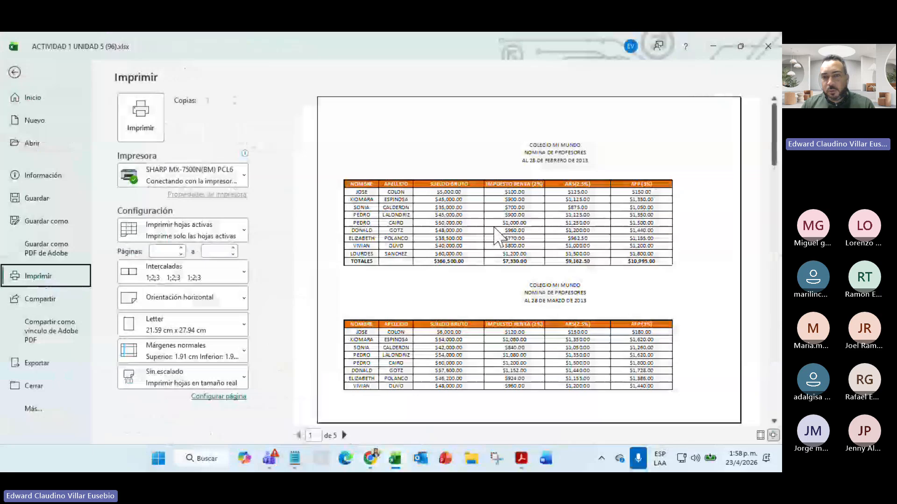
pyautogui.click(213, 233)
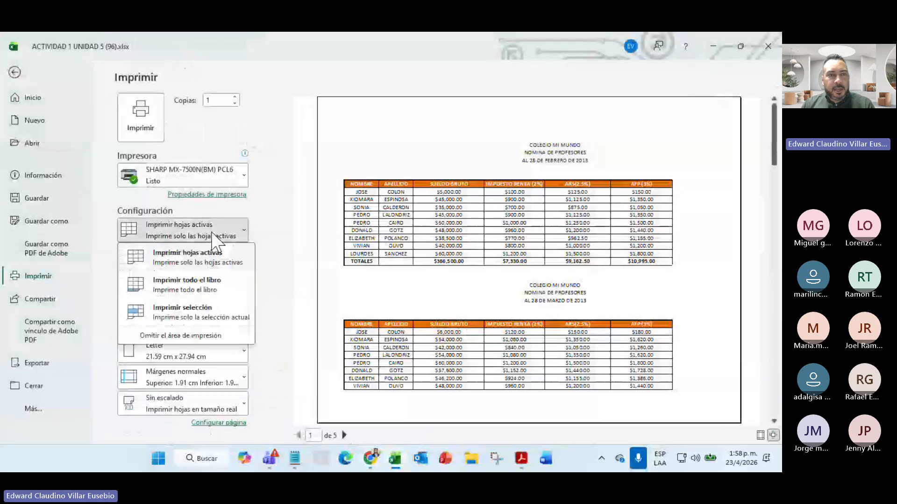
pyautogui.click(214, 319)
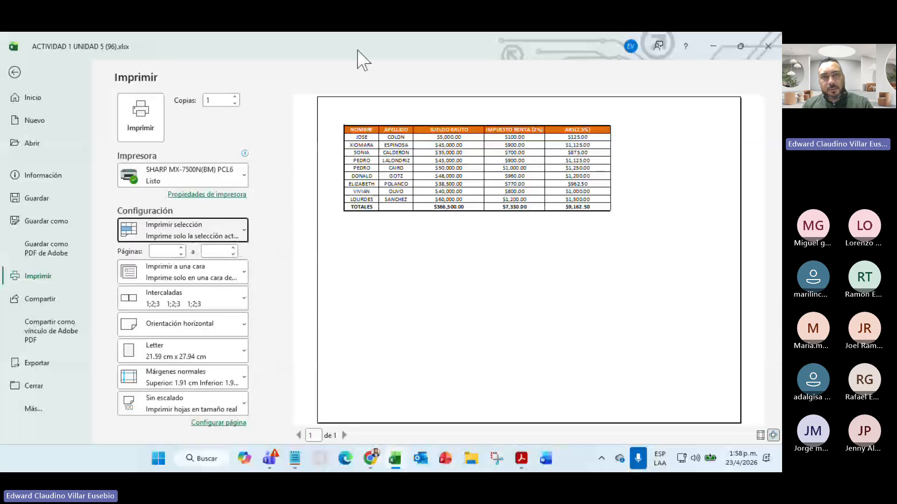
pyautogui.click(271, 48)
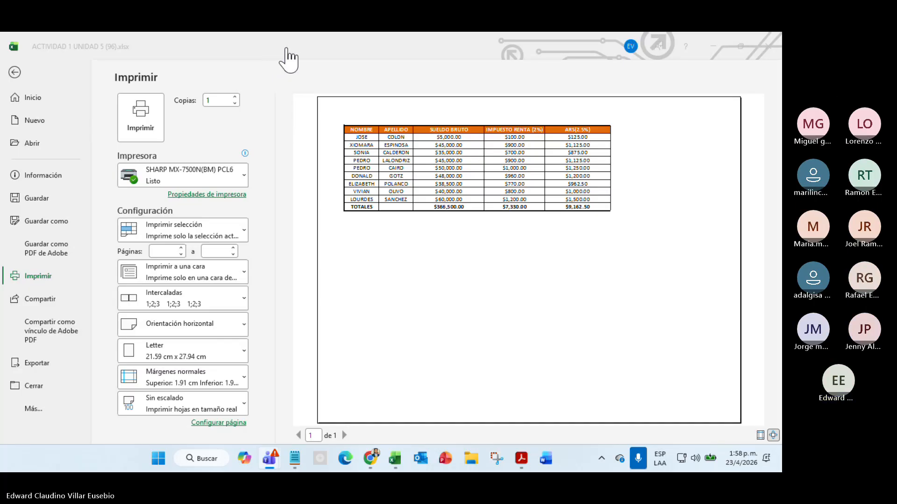
pyautogui.click(288, 48)
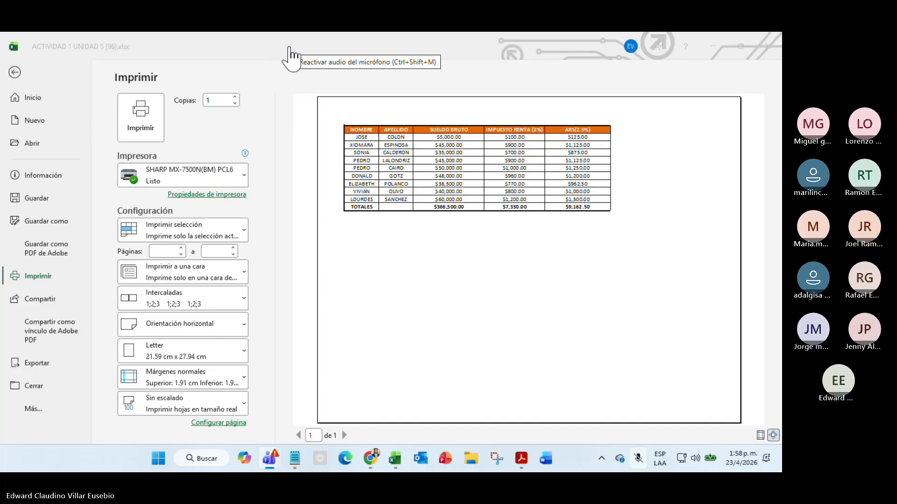
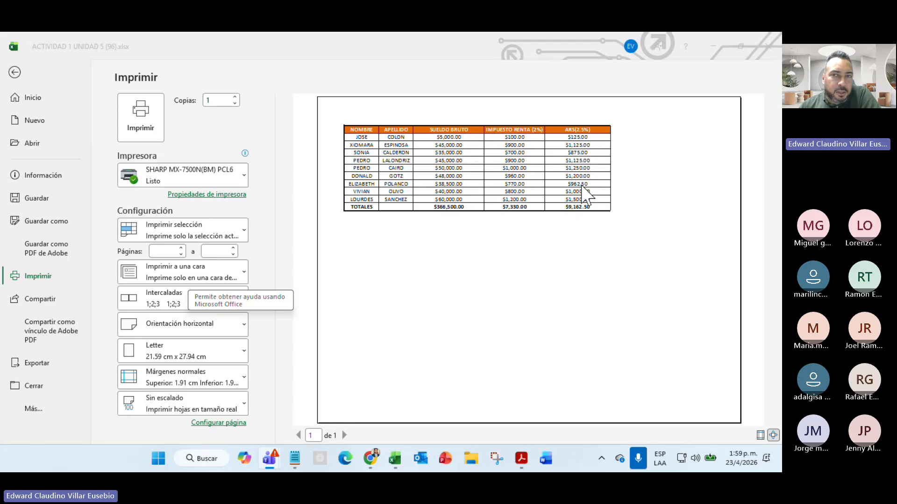
# - Return to the sheet and establish the February payroll range A8:E18 as the print area
pyautogui.click(206, 235)
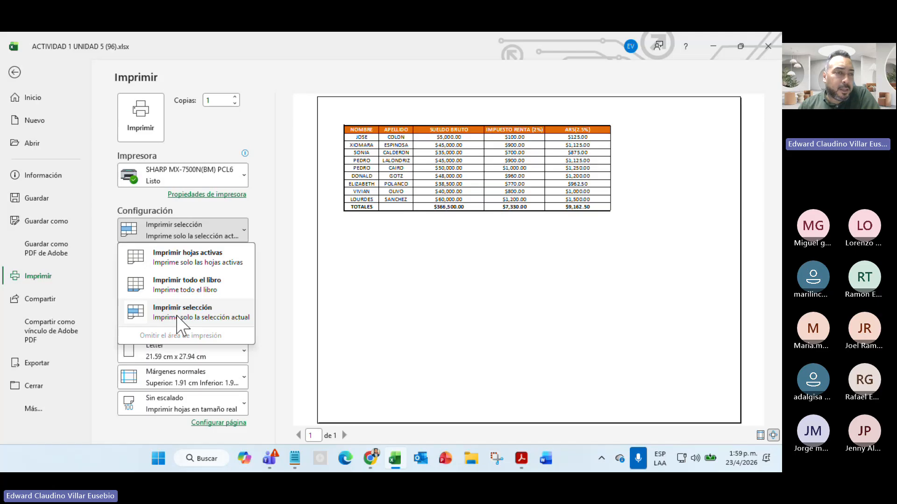
pyautogui.click(15, 73)
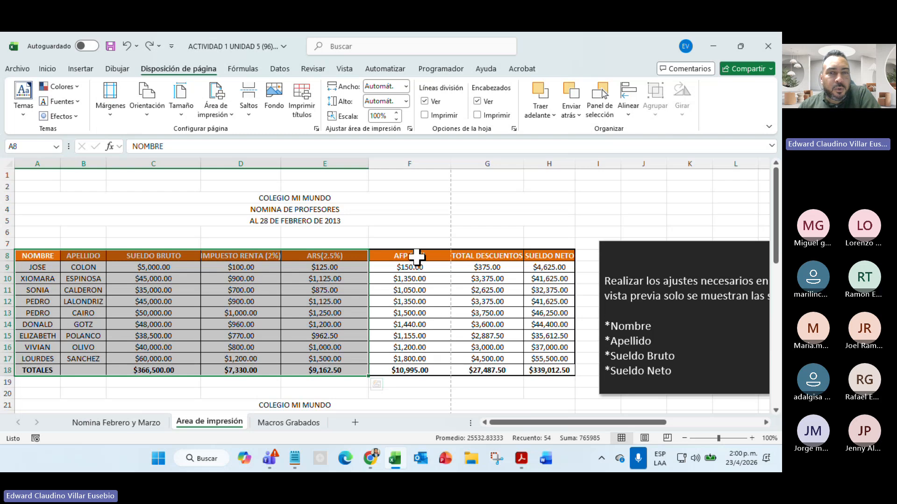
pyautogui.moveTo(411, 256); pyautogui.dragTo(567, 372)
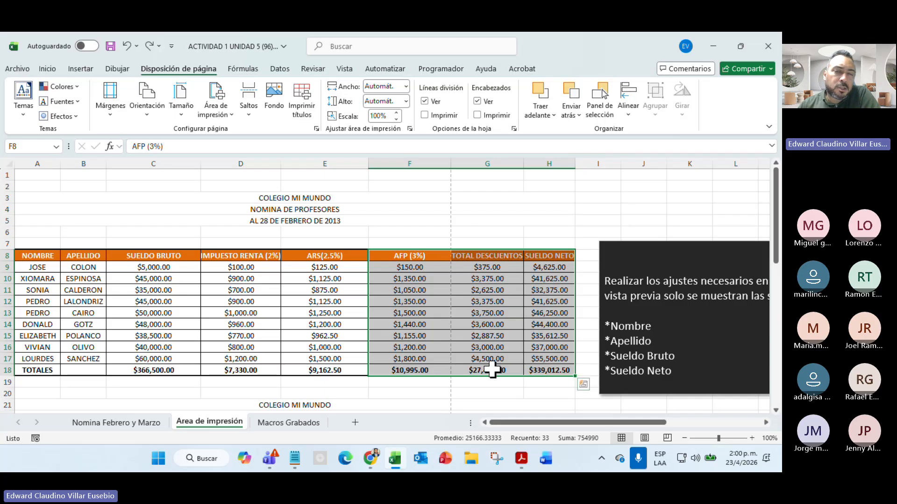
pyautogui.moveTo(42, 258); pyautogui.dragTo(309, 366)
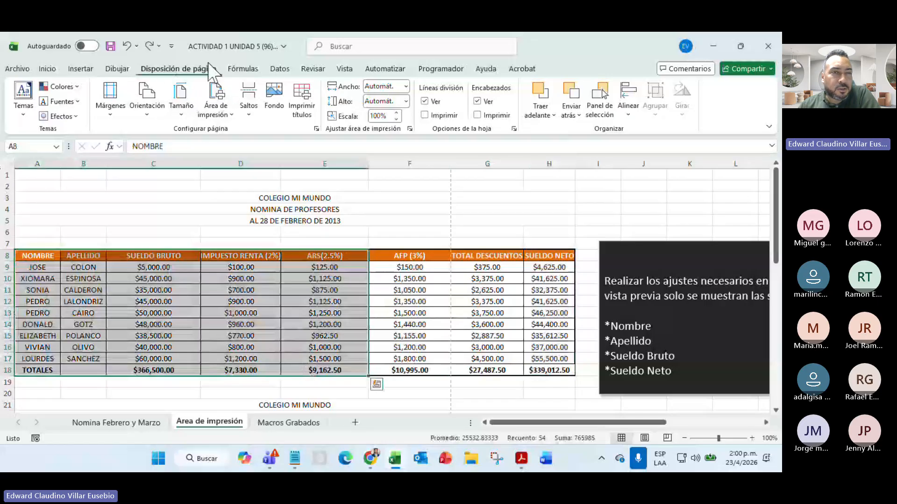
pyautogui.click(227, 116)
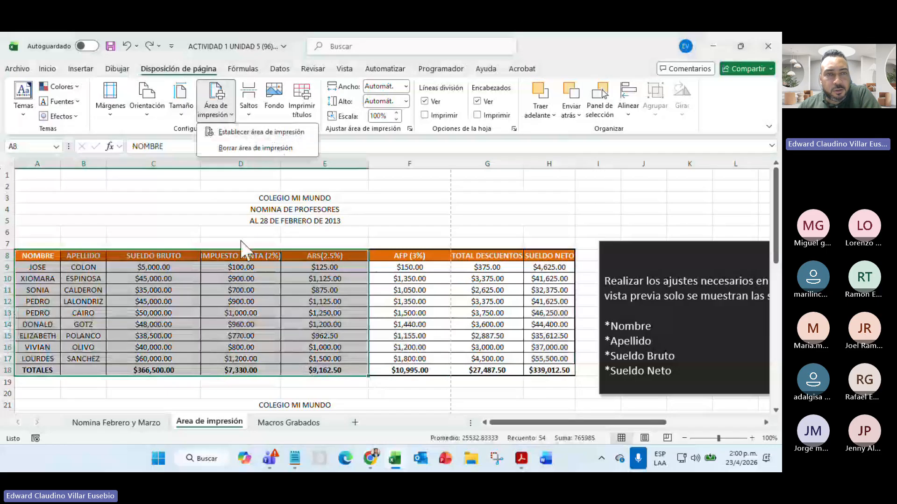
pyautogui.click(256, 133)
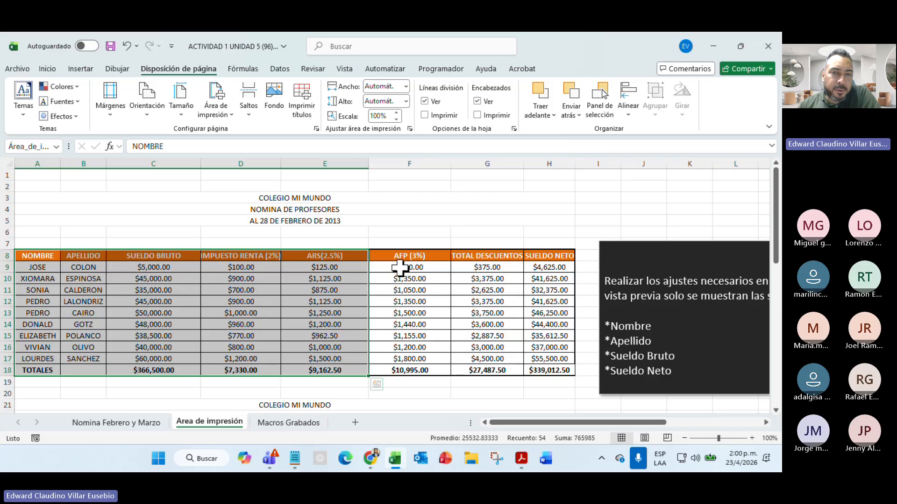
# - Select F9:H18 and preview printing, setting the print option to Imprimir hojas activas so the defined print area is used
pyautogui.moveTo(399, 267); pyautogui.dragTo(549, 376)
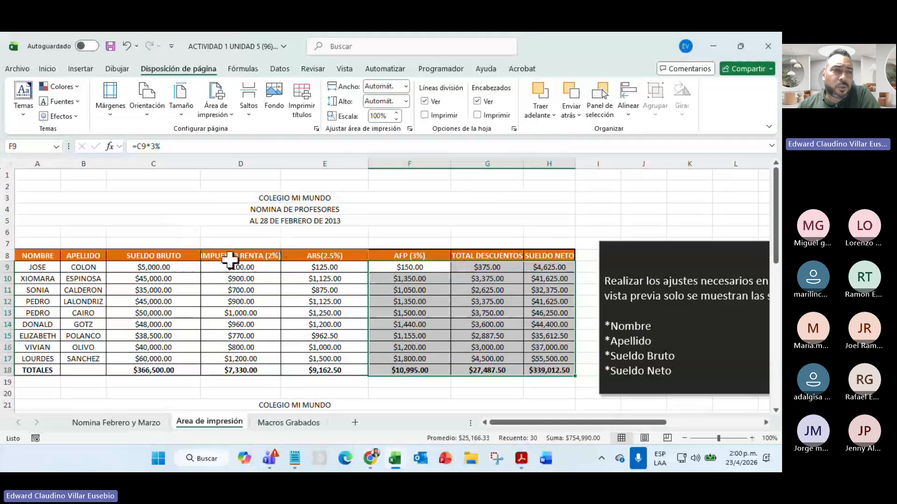
pyautogui.click(18, 69)
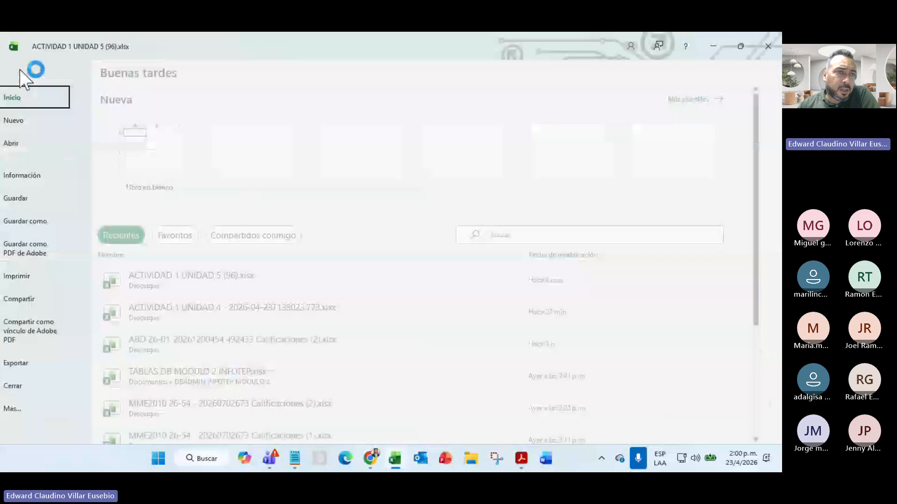
pyautogui.click(49, 277)
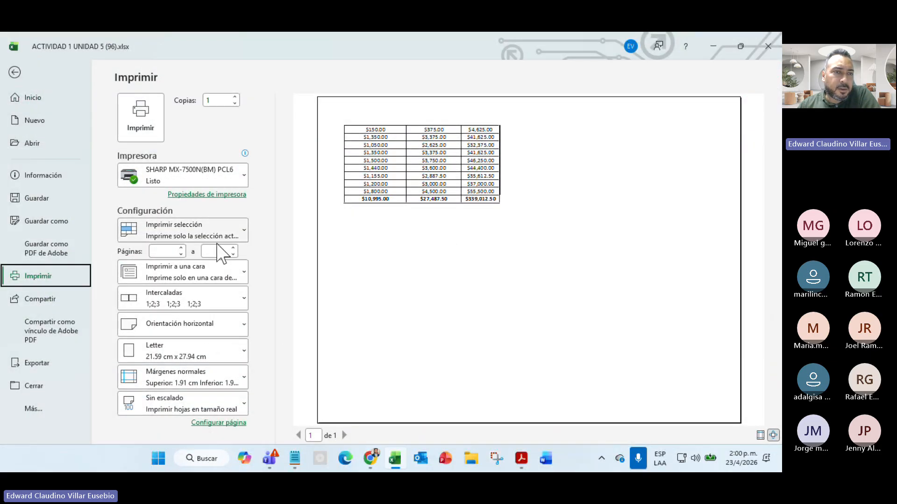
pyautogui.click(187, 237)
pyautogui.click(181, 253)
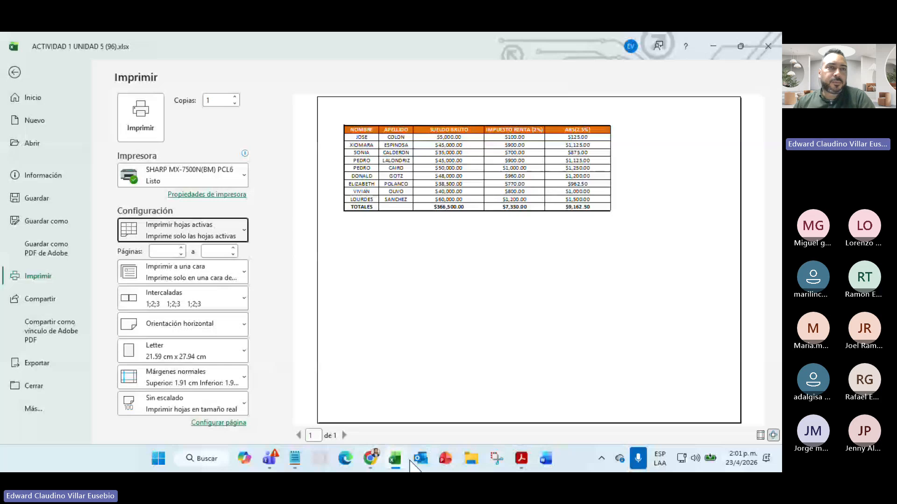
# - Leave the print preview, examine the assignment instructions on the Macros Grabados sheet, and return to the Area de impresión sheet
pyautogui.click(14, 72)
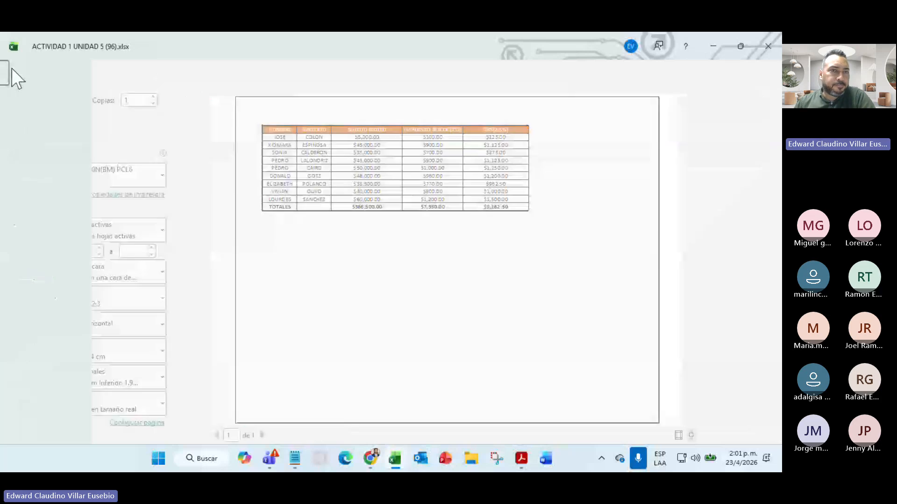
pyautogui.click(555, 207)
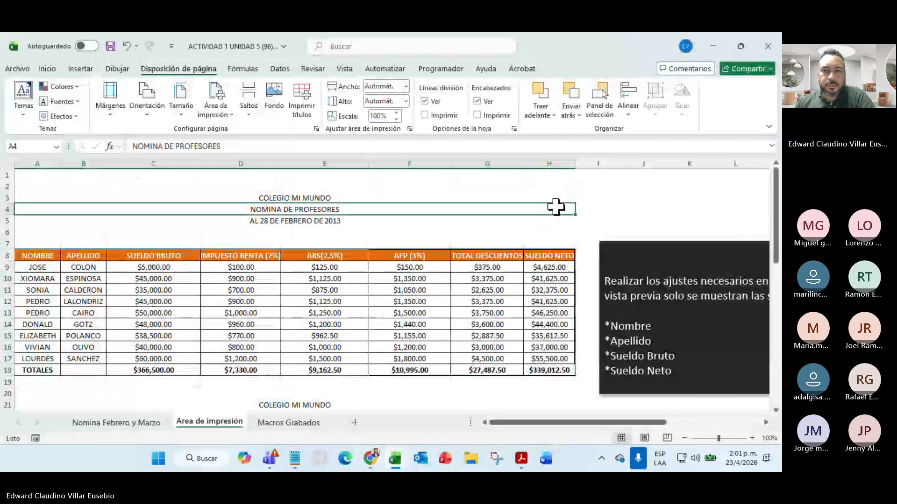
pyautogui.click(289, 422)
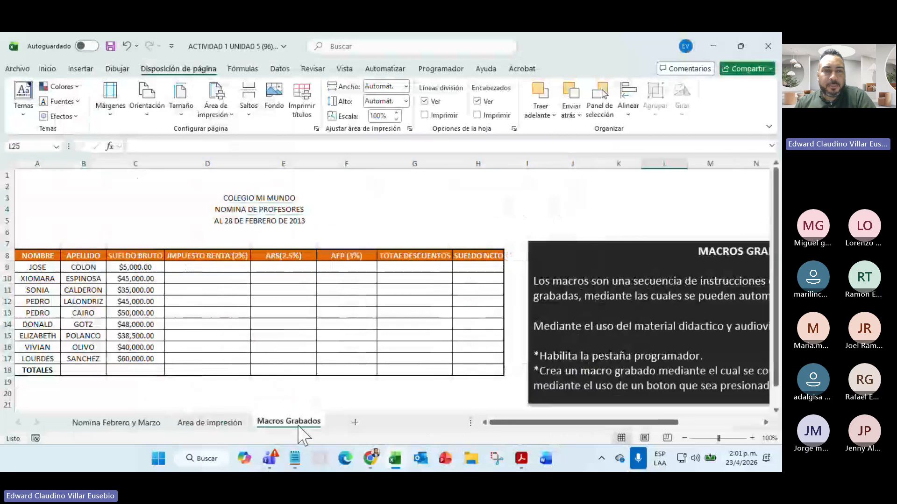
pyautogui.moveTo(553, 423); pyautogui.dragTo(607, 429)
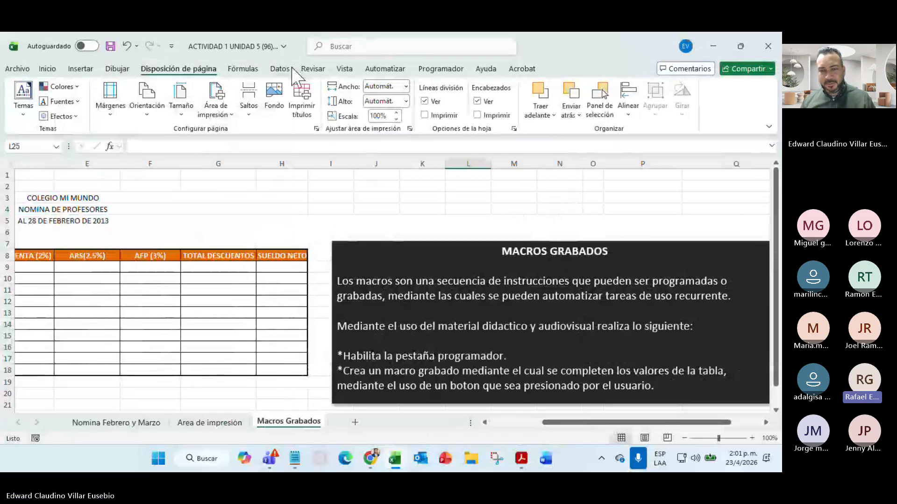
pyautogui.click(206, 426)
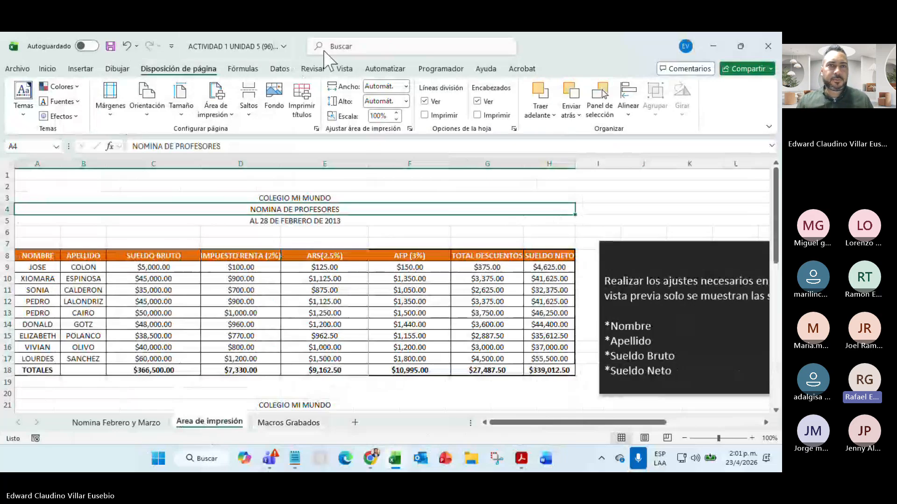
pyautogui.click(274, 50)
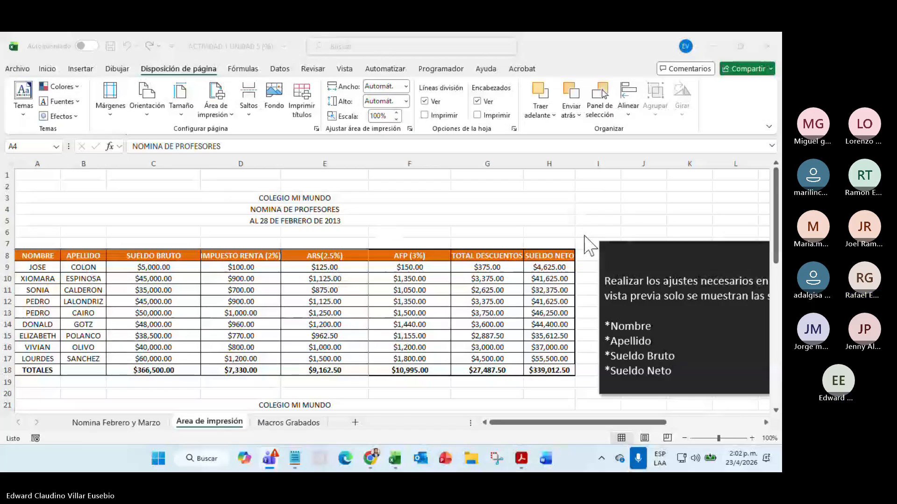
# - Clear the defined print area, preview the sheet for printing, and look over its payroll tables
pyautogui.click(218, 112)
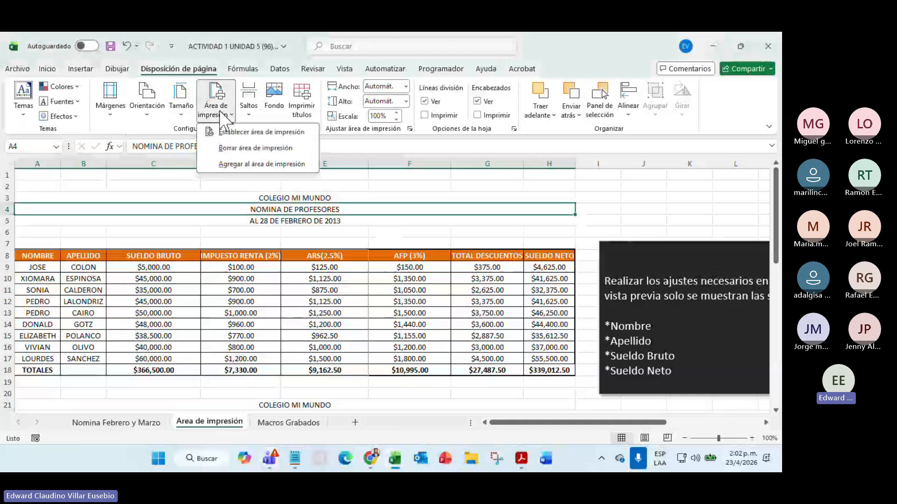
pyautogui.click(254, 148)
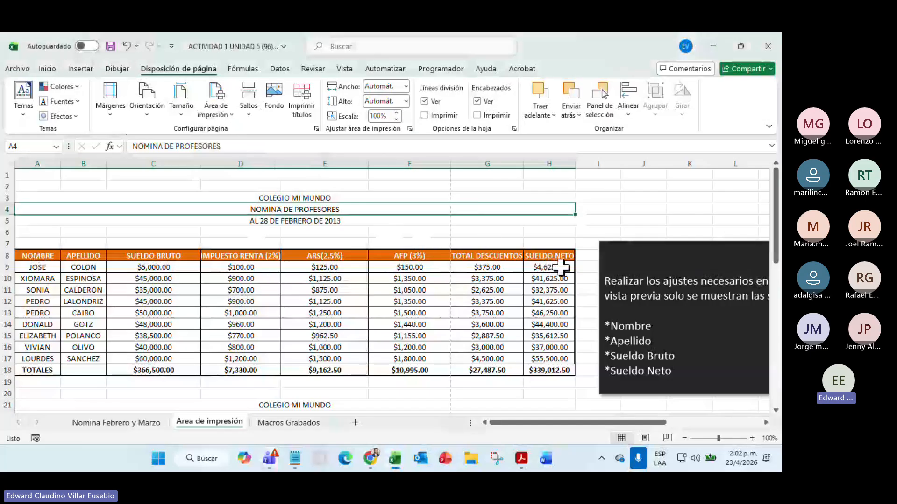
pyautogui.click(16, 70)
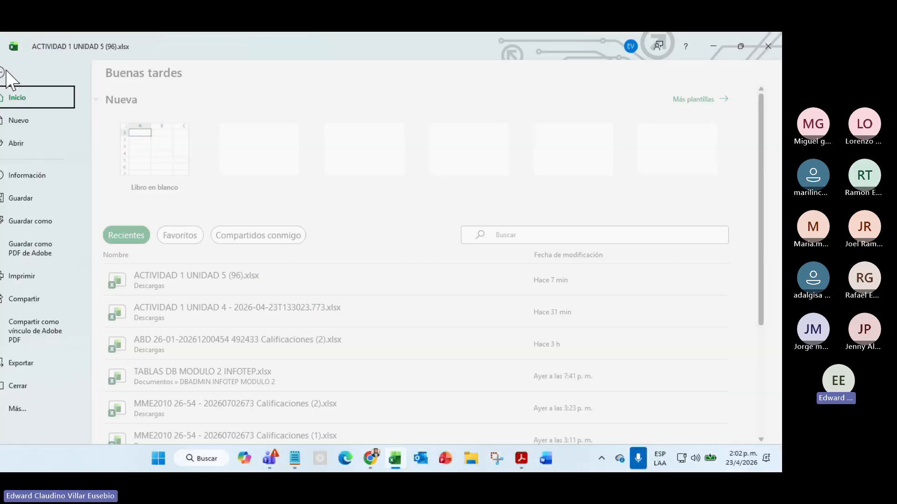
pyautogui.click(38, 278)
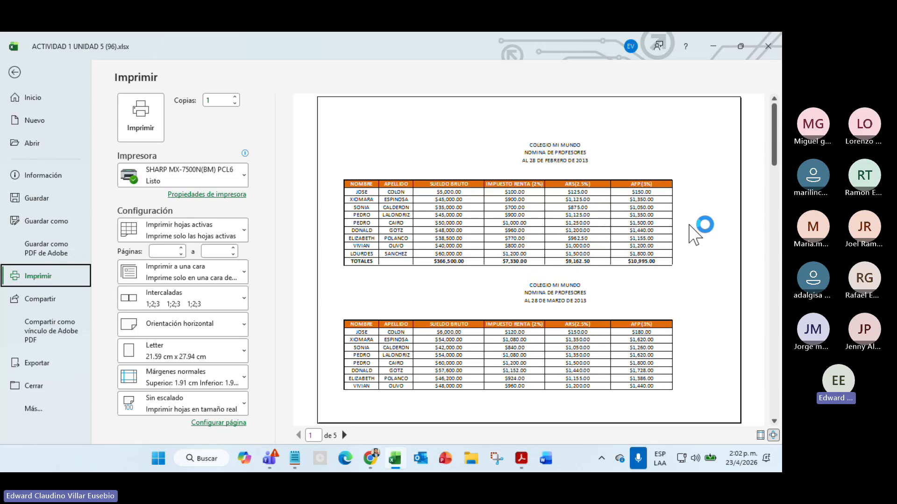
pyautogui.click(15, 72)
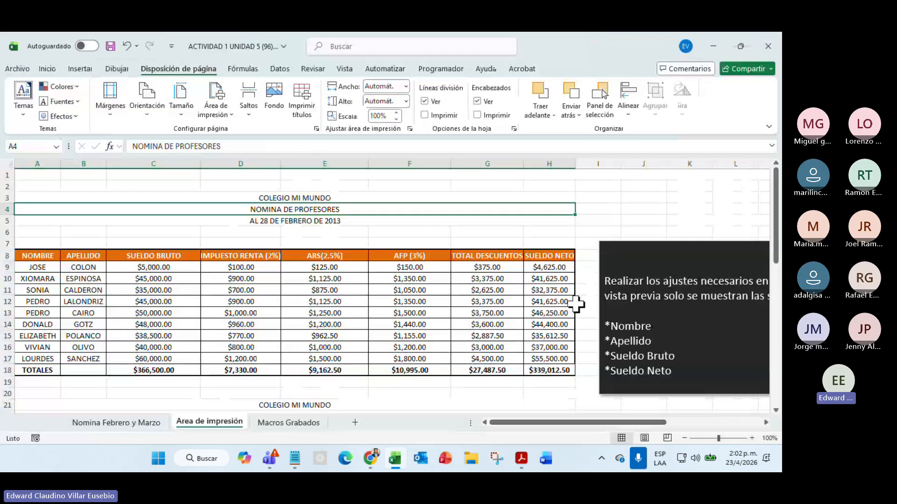
pyautogui.scroll(-14, 407, 261)
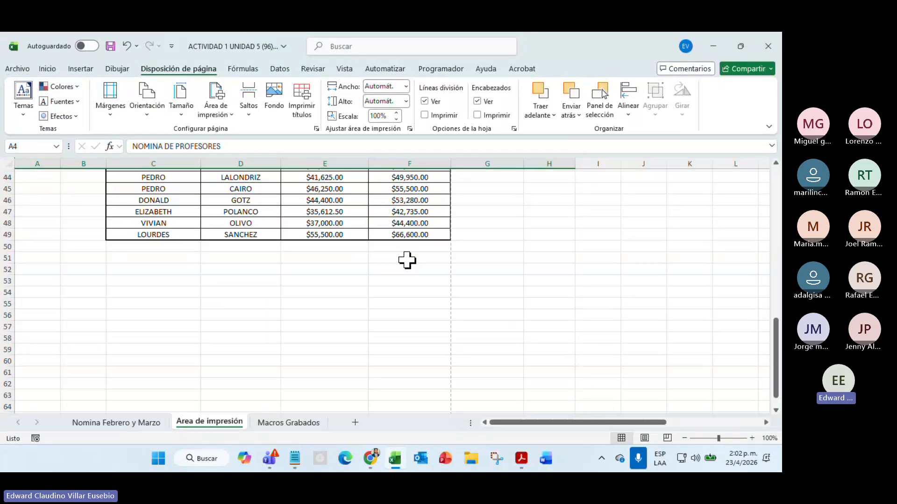
pyautogui.scroll(11, 407, 260)
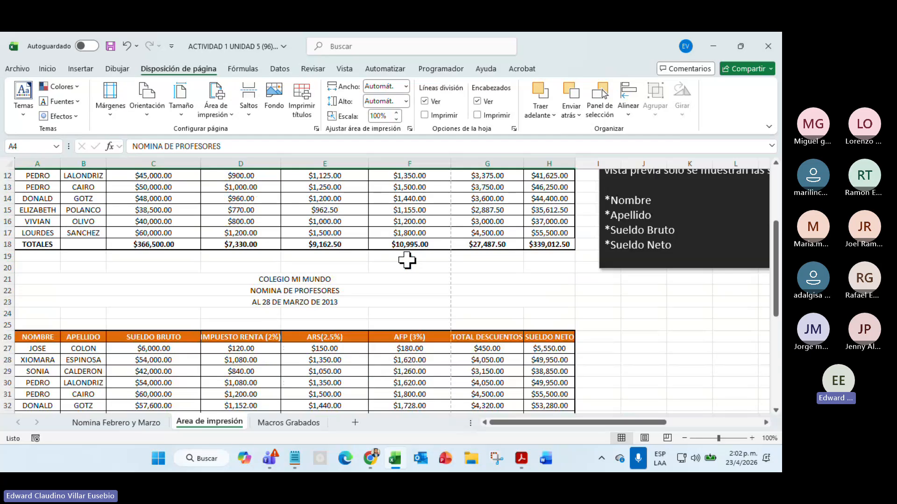
pyautogui.scroll(4, 407, 260)
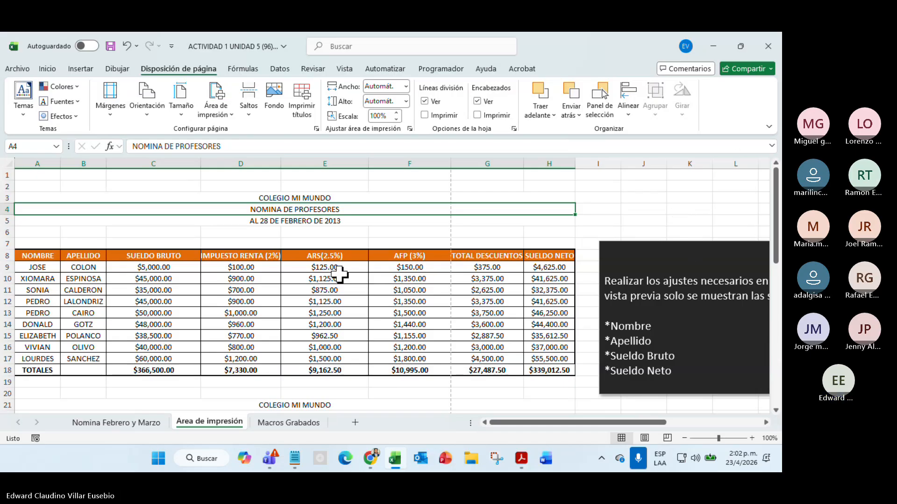
# - Establish E8:H18 of the February payroll as the print area and check it in the print preview
pyautogui.moveTo(324, 256); pyautogui.dragTo(541, 368)
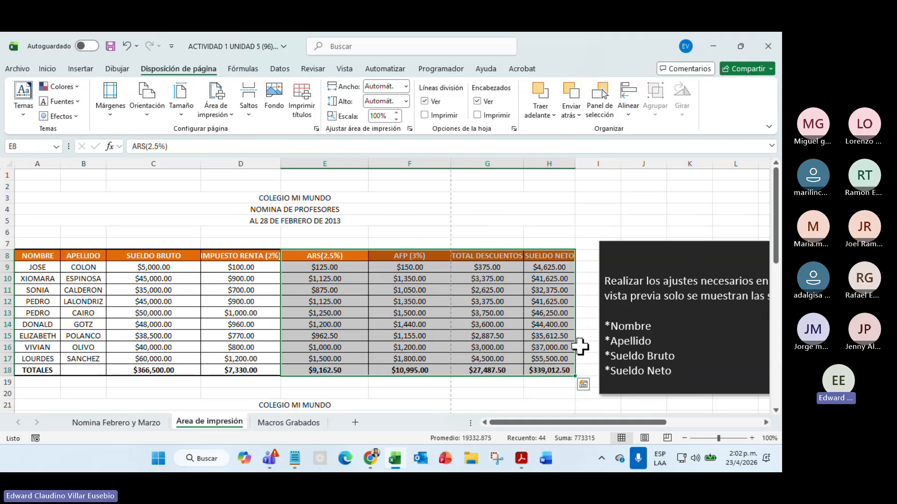
pyautogui.click(220, 115)
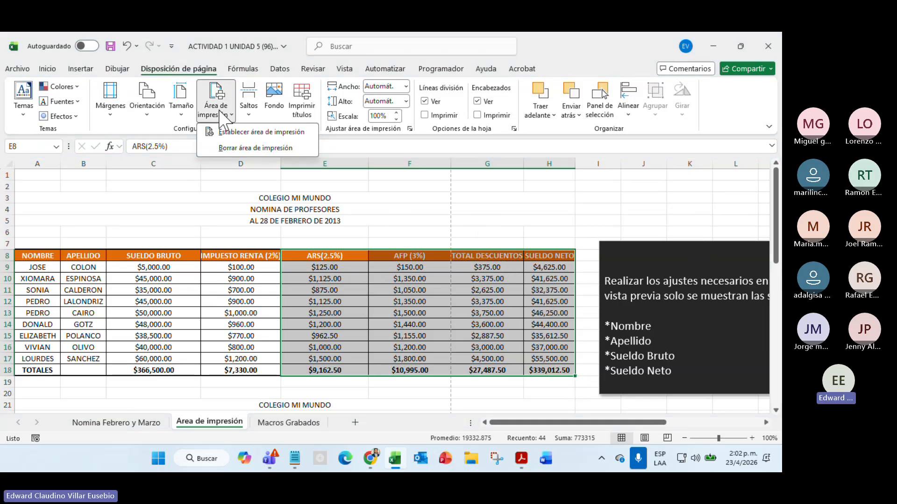
pyautogui.click(234, 133)
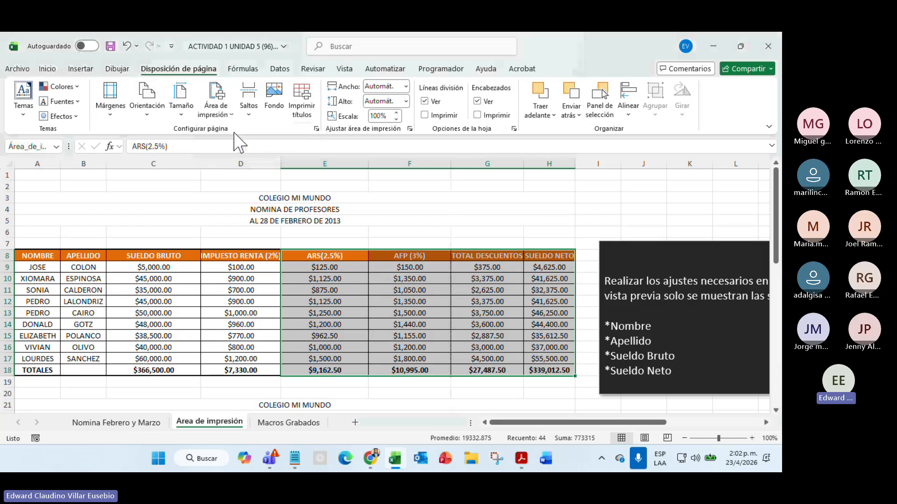
pyautogui.click(14, 69)
pyautogui.click(30, 279)
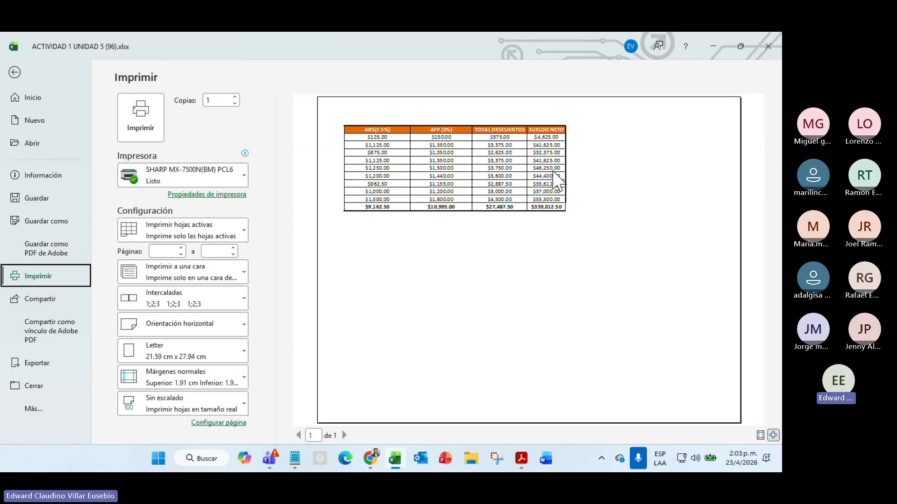
pyautogui.click(15, 71)
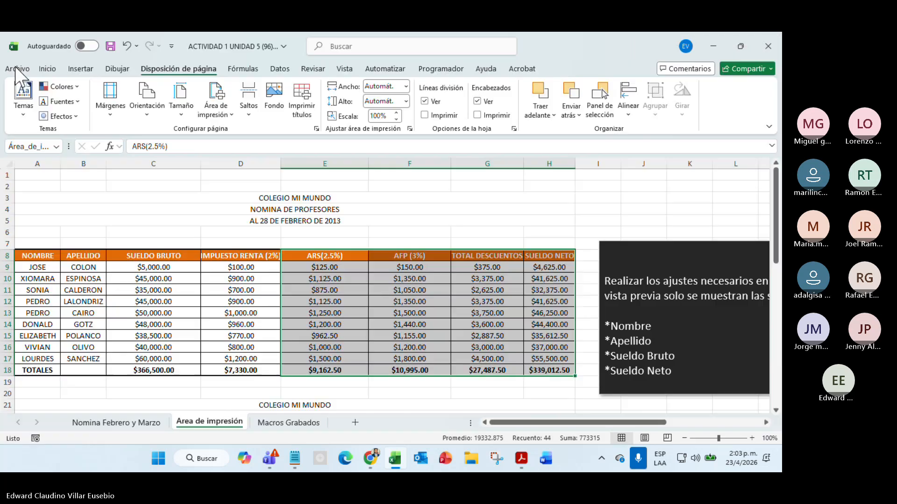
# - Clear the E8:H18 print area and deselect the range by selecting the date heading in row 5
pyautogui.click(211, 108)
pyautogui.click(245, 147)
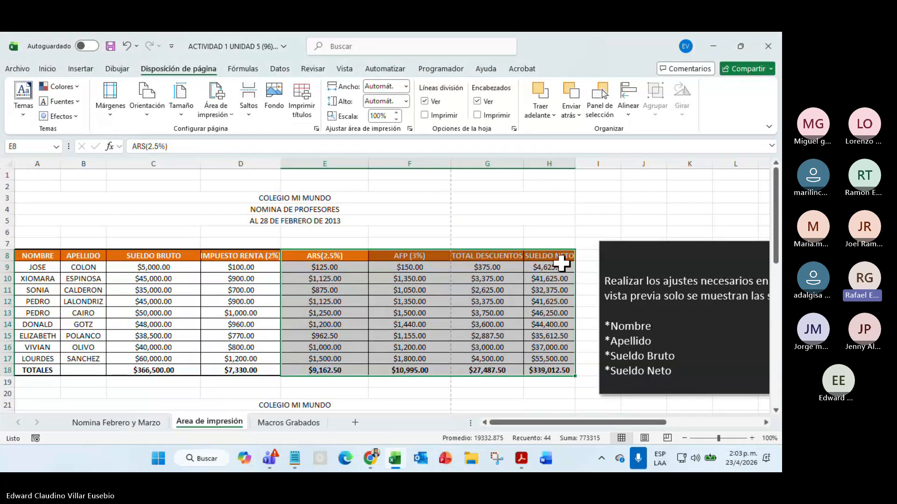
pyautogui.click(522, 222)
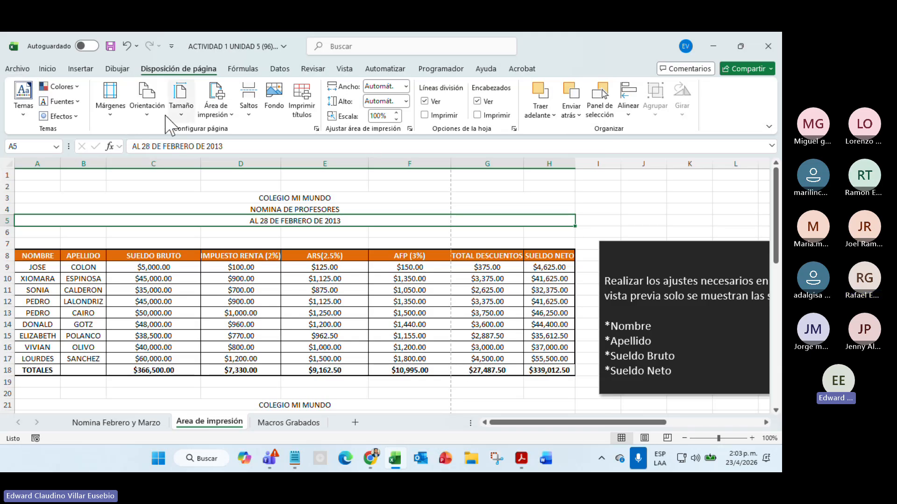
# - Set the sheet's paper size to Legal (21.59 cm x 35.56 cm)
pyautogui.click(148, 94)
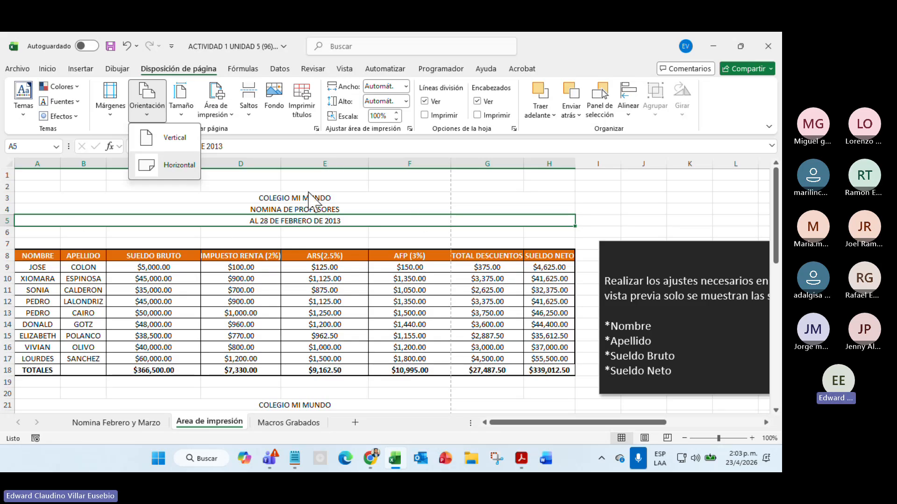
pyautogui.click(182, 112)
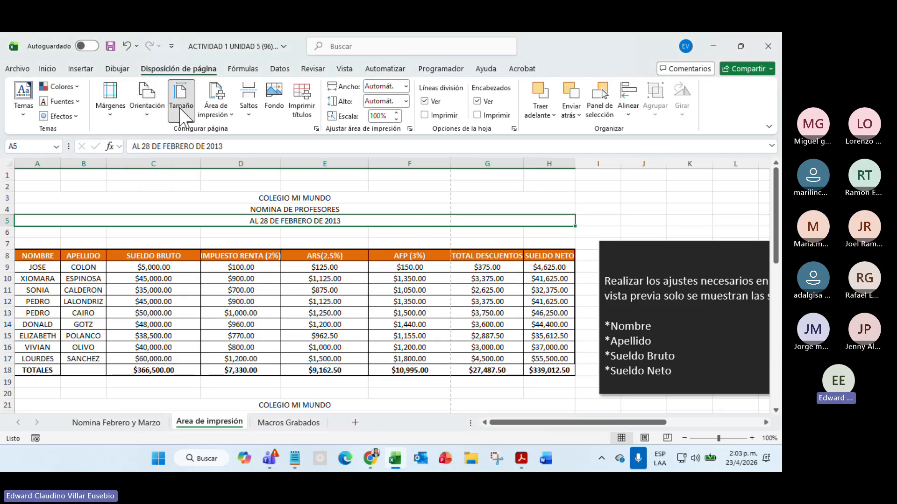
pyautogui.click(182, 115)
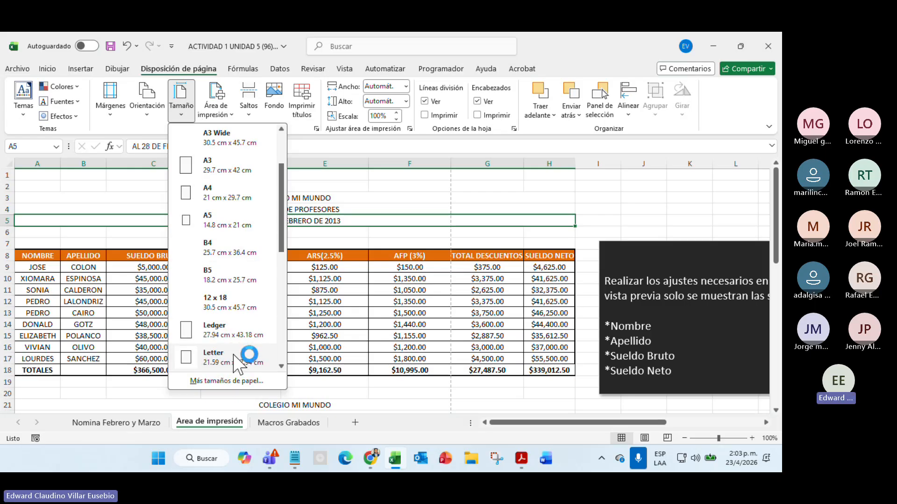
pyautogui.moveTo(279, 236); pyautogui.dragTo(280, 271)
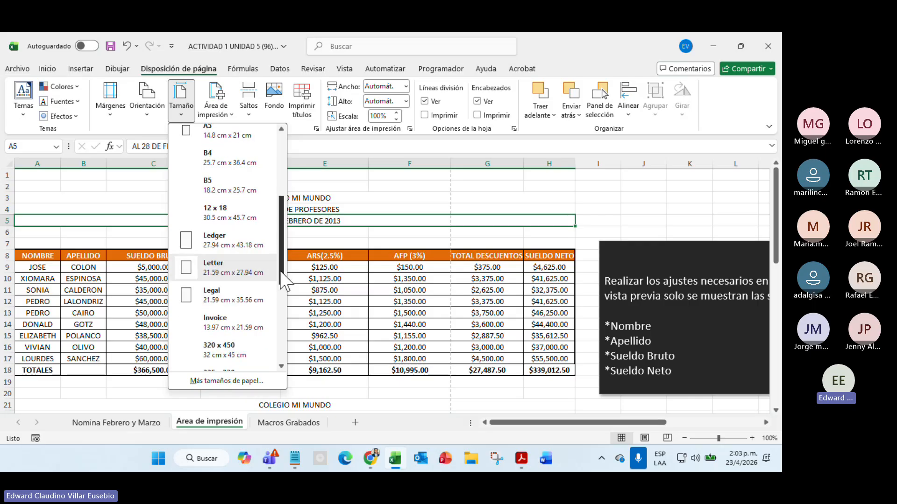
pyautogui.click(207, 294)
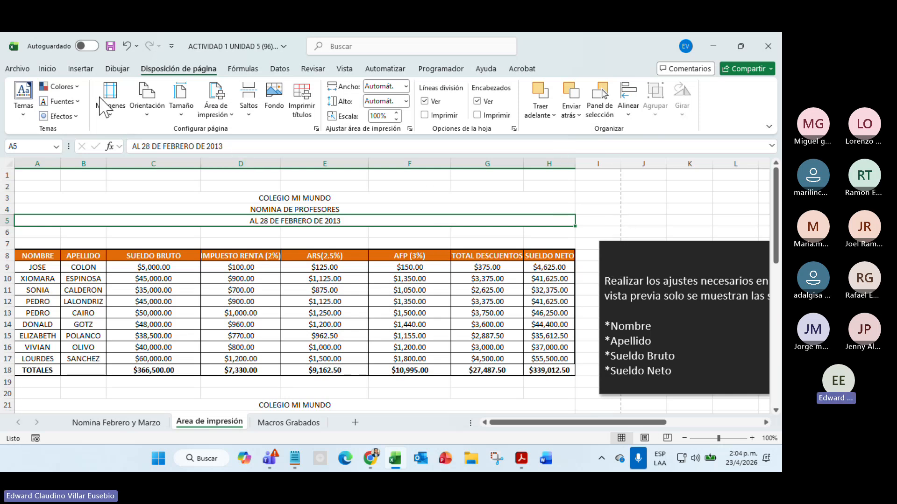
# - Check the Legal-size page layout in the print preview, then return to the sheet and select cell K5
pyautogui.click(17, 69)
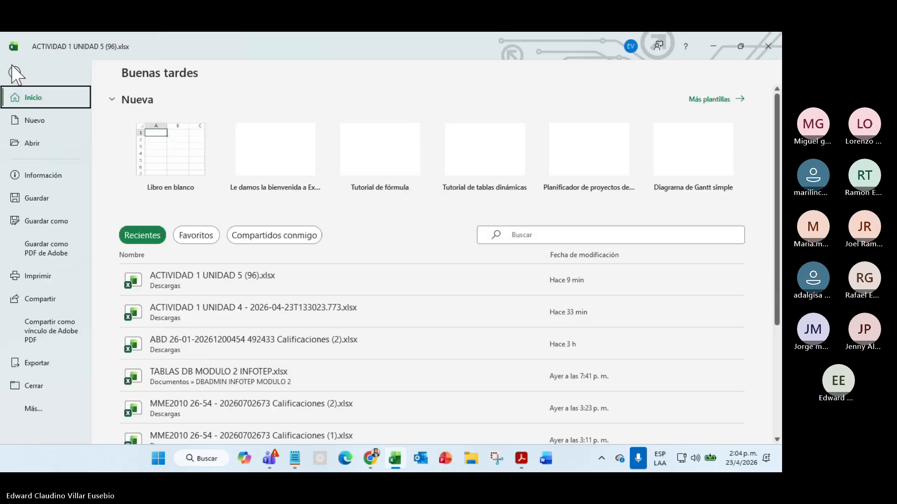
pyautogui.click(43, 279)
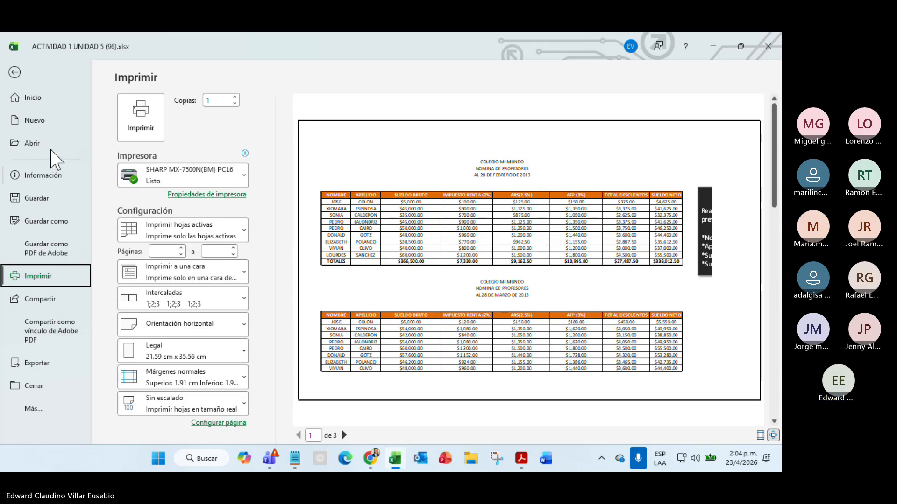
pyautogui.click(14, 73)
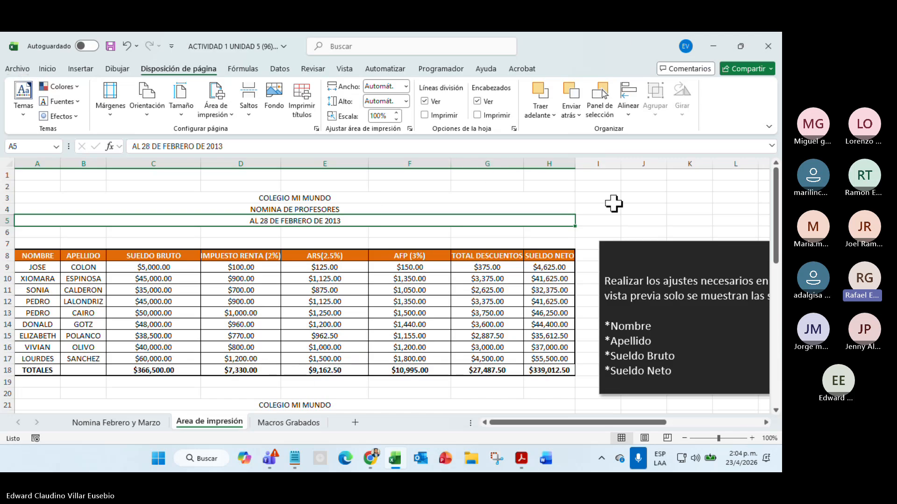
pyautogui.click(601, 232)
pyautogui.click(681, 221)
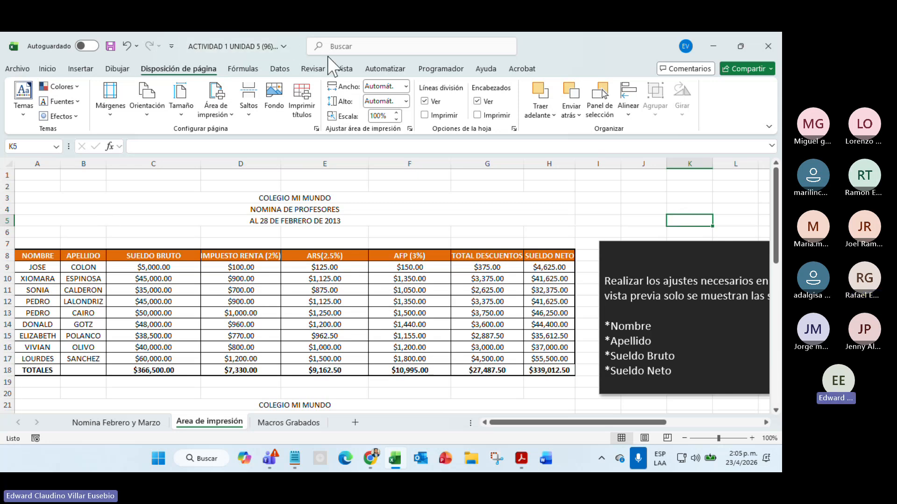
pyautogui.click(267, 47)
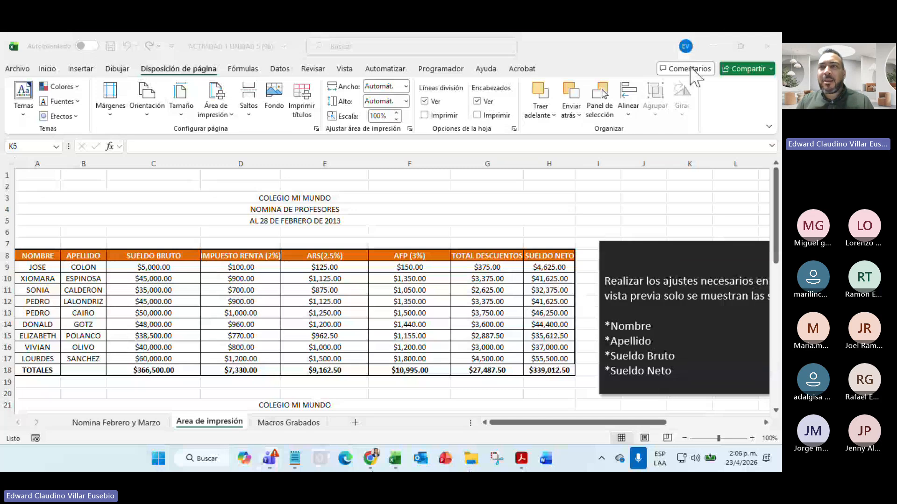
pyautogui.press('super+e')
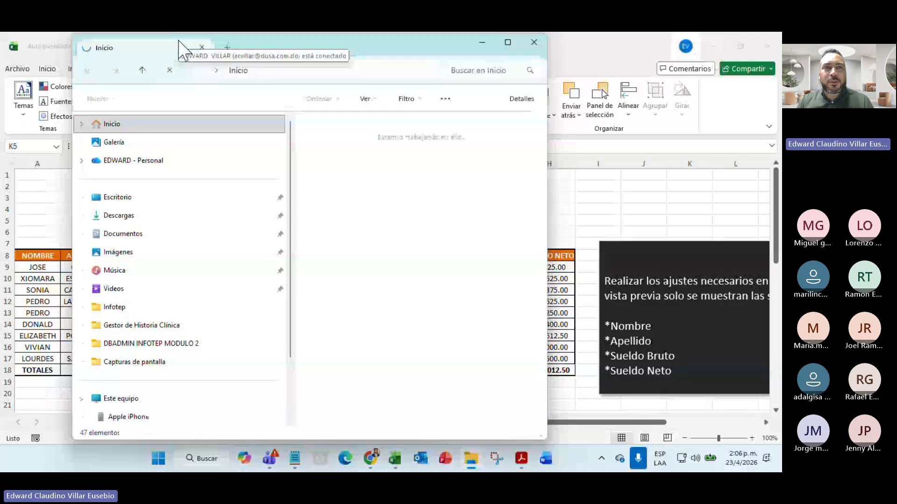
pyautogui.click(482, 42)
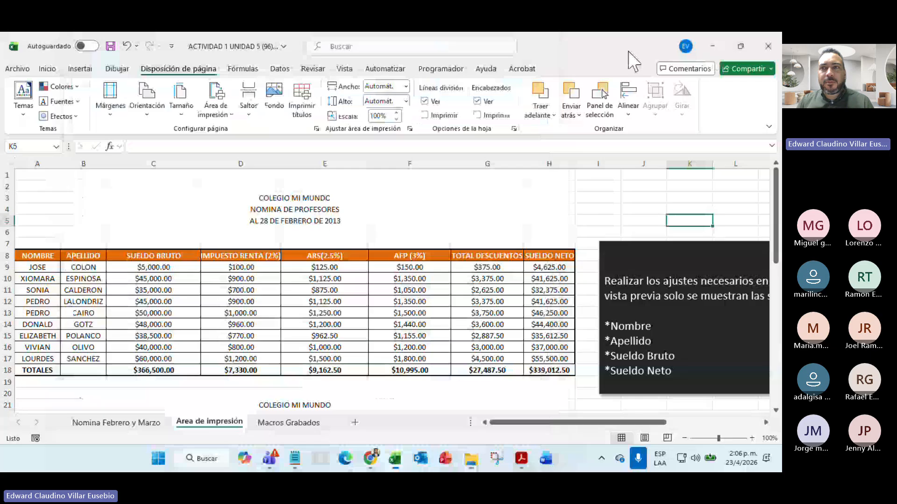
# - Switch to the INFOTEP Virtual course page in Chrome and open Mis cursos in a new tab
pyautogui.click(714, 47)
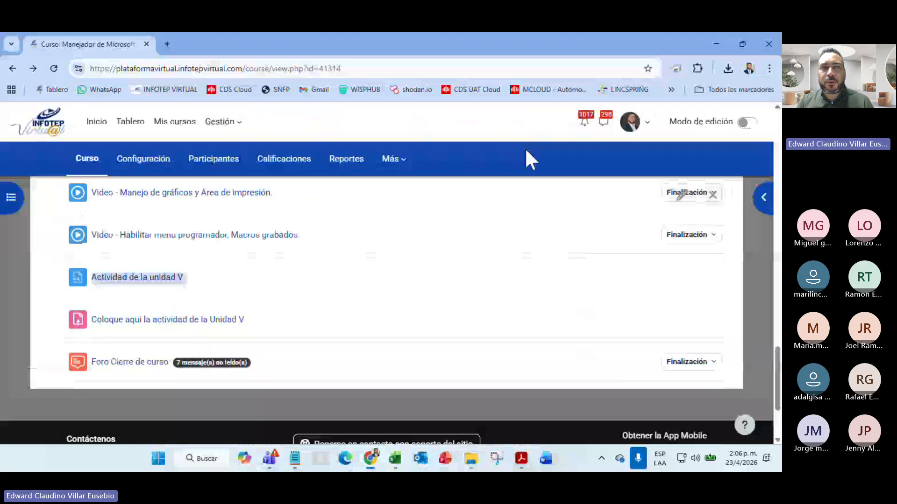
pyautogui.rightClick(179, 137)
pyautogui.click(233, 141)
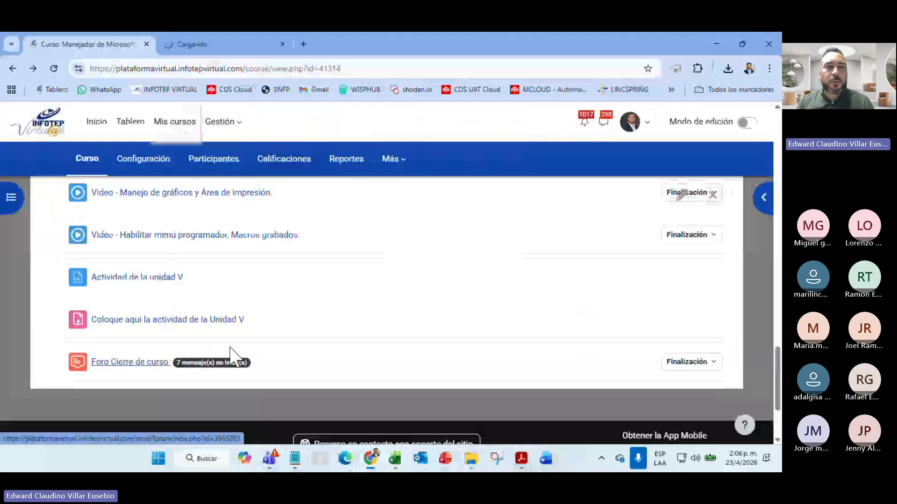
# - Open the Excel Avanzado MMEA 26-43 course from Mis cursos, and in its 13 de Abril - 19 de Abril section open the Unit 5 submission assignment
pyautogui.click(219, 42)
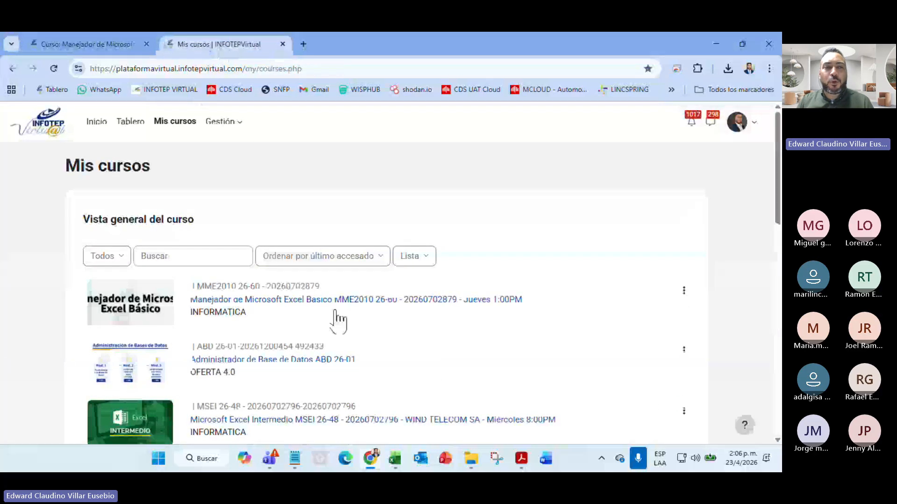
pyautogui.scroll(-5, 304, 397)
pyautogui.click(349, 270)
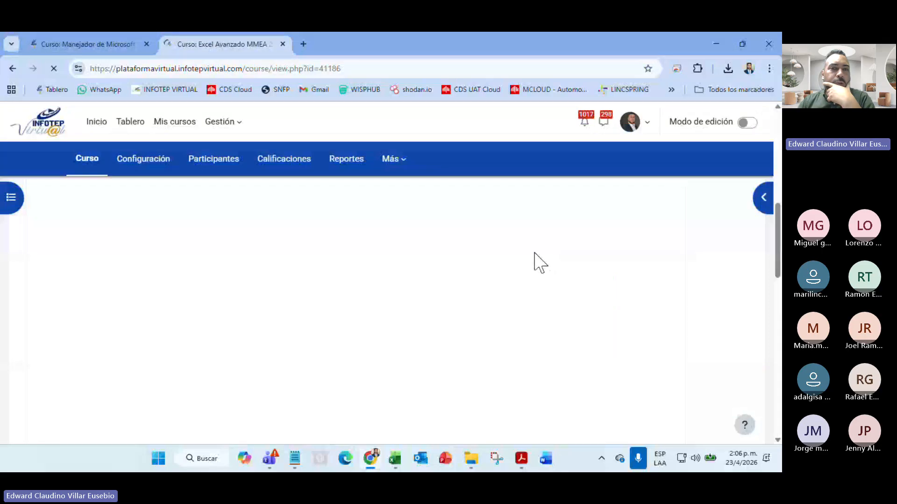
pyautogui.scroll(-10, 460, 267)
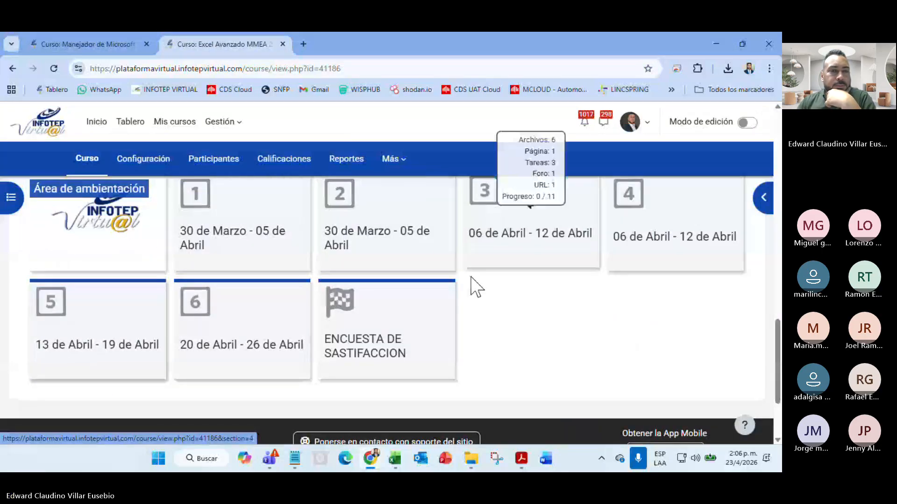
pyautogui.click(136, 347)
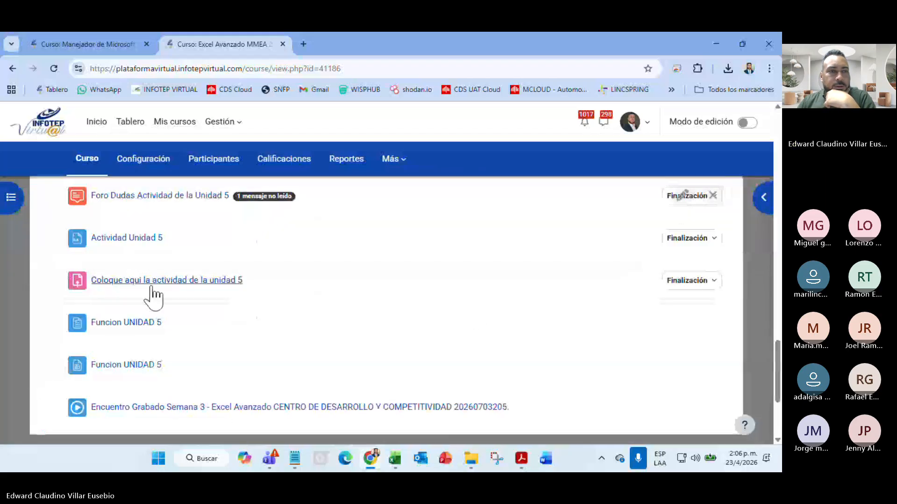
pyautogui.click(160, 282)
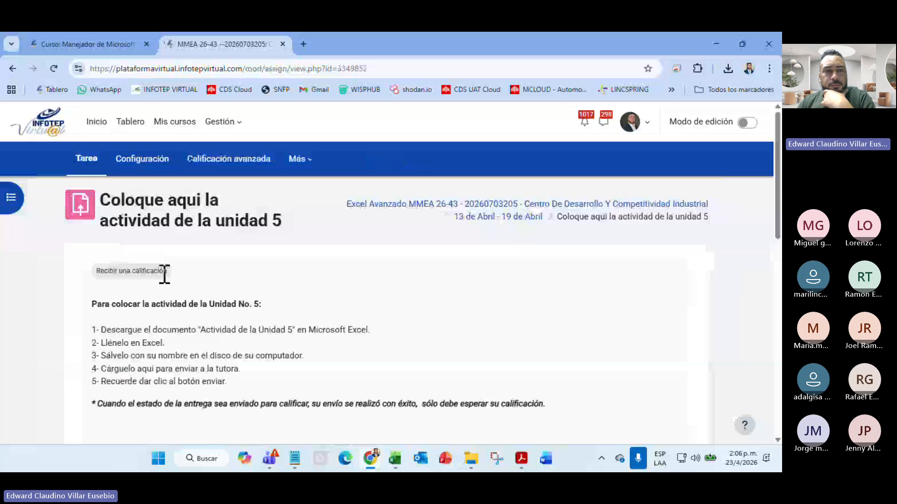
# - Open all submissions for the Unit 5 assignment and bring the submitted files column into view
pyautogui.scroll(-9, 165, 276)
pyautogui.scroll(4, 167, 282)
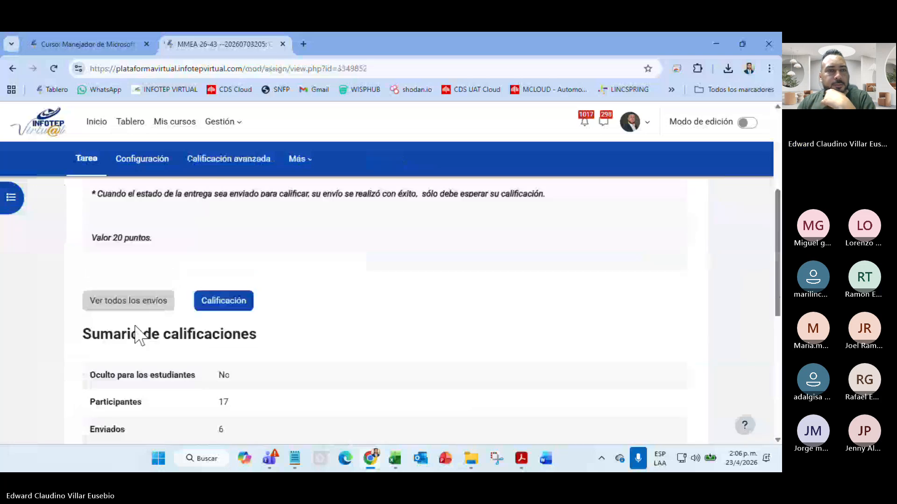
pyautogui.click(141, 305)
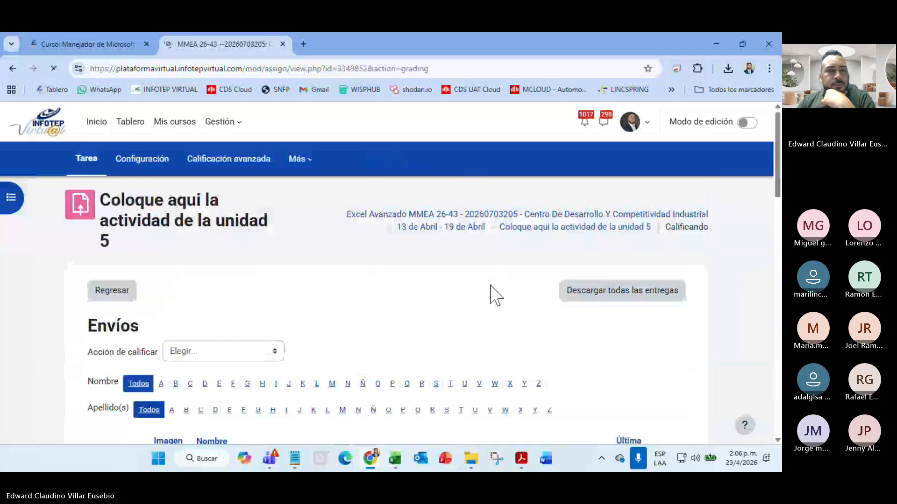
pyautogui.scroll(-10, 490, 294)
pyautogui.scroll(3, 411, 261)
pyautogui.scroll(1, 411, 260)
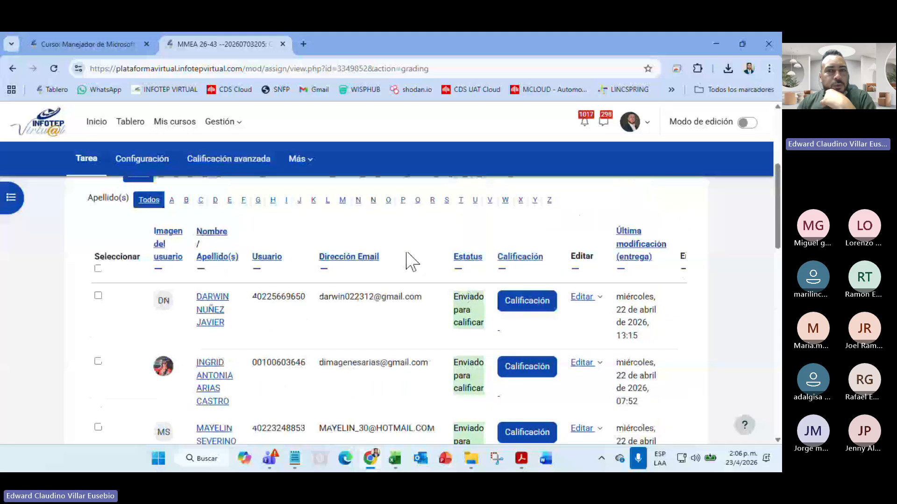
pyautogui.moveTo(371, 301); pyautogui.dragTo(646, 316)
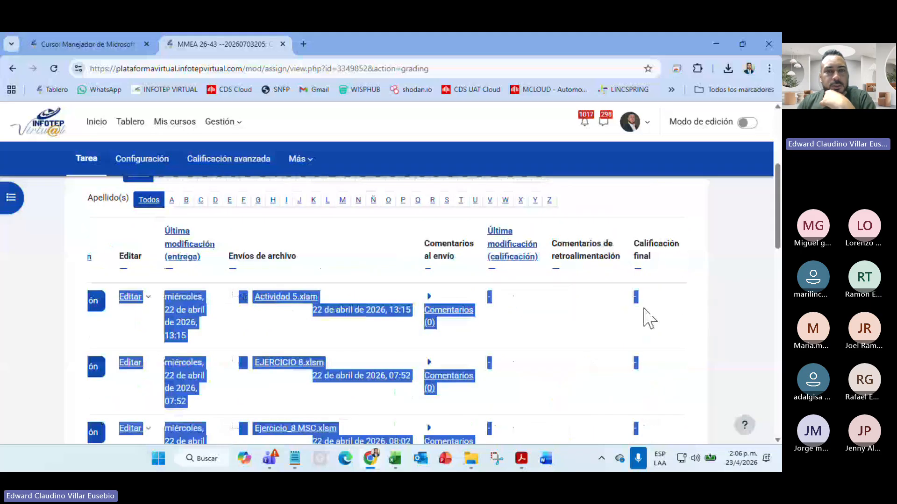
# - Download the submitted file Actividad 5.xlsm, open it in Excel and close the workbook
pyautogui.click(282, 298)
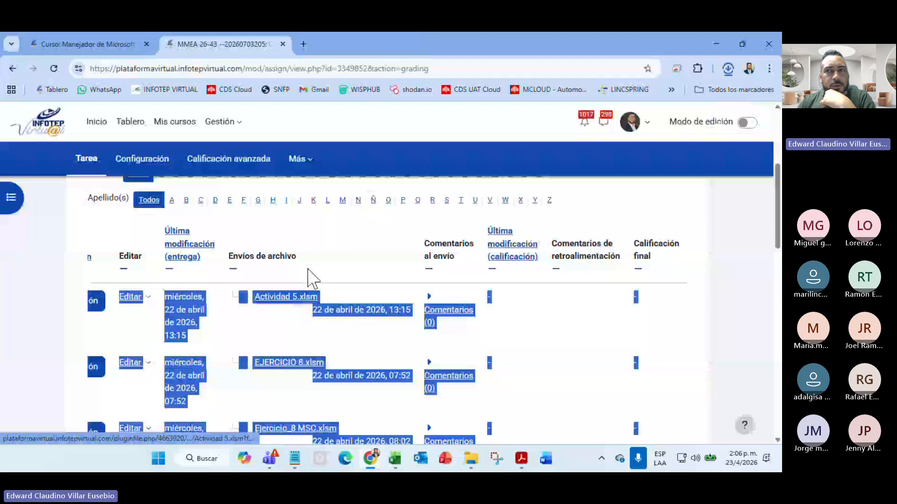
pyautogui.click(728, 69)
pyautogui.click(618, 100)
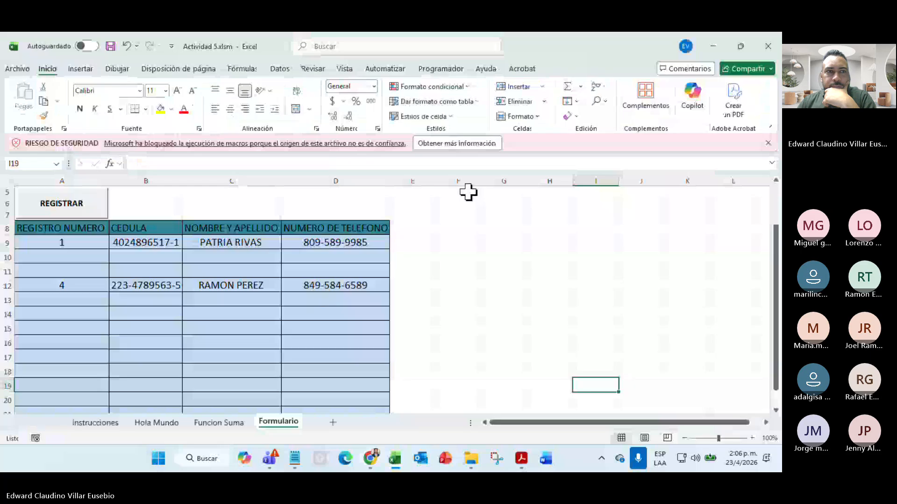
pyautogui.click(777, 52)
pyautogui.click(430, 329)
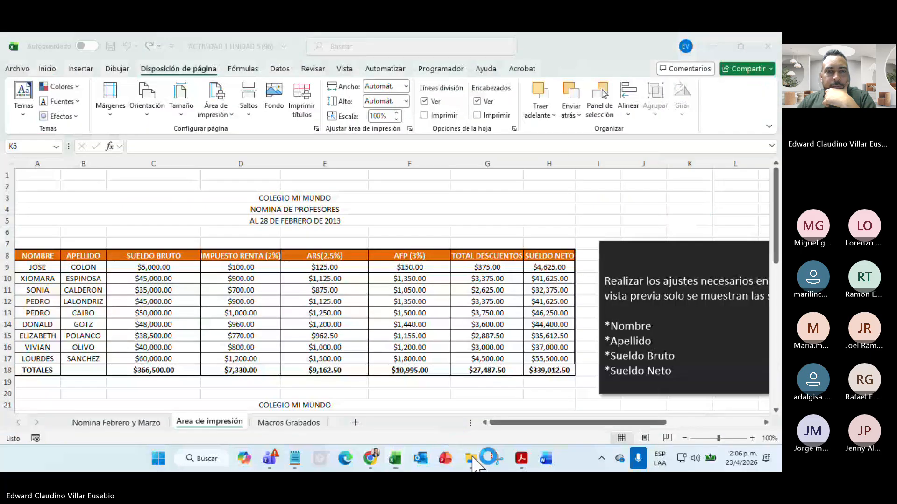
# - In the Descargas folder, unblock Actividad 5.xlsm through its file properties, then open it in Excel and minimize File Explorer
pyautogui.click(471, 459)
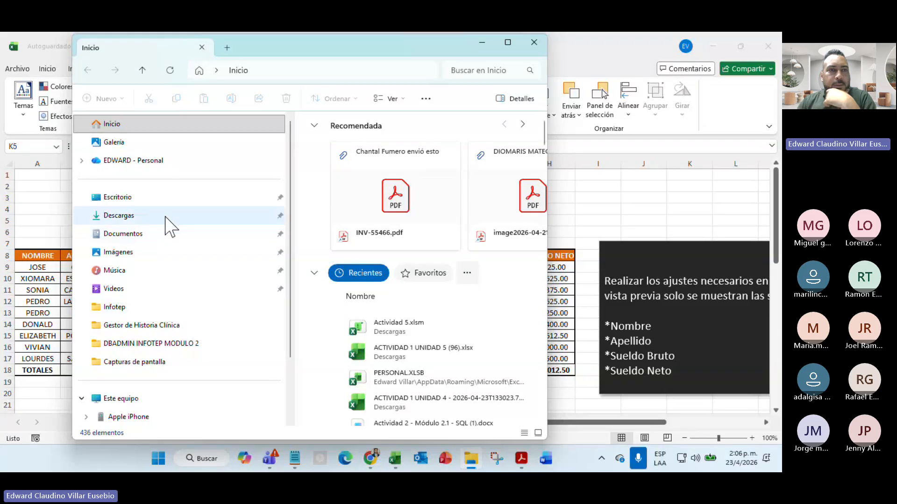
pyautogui.click(255, 216)
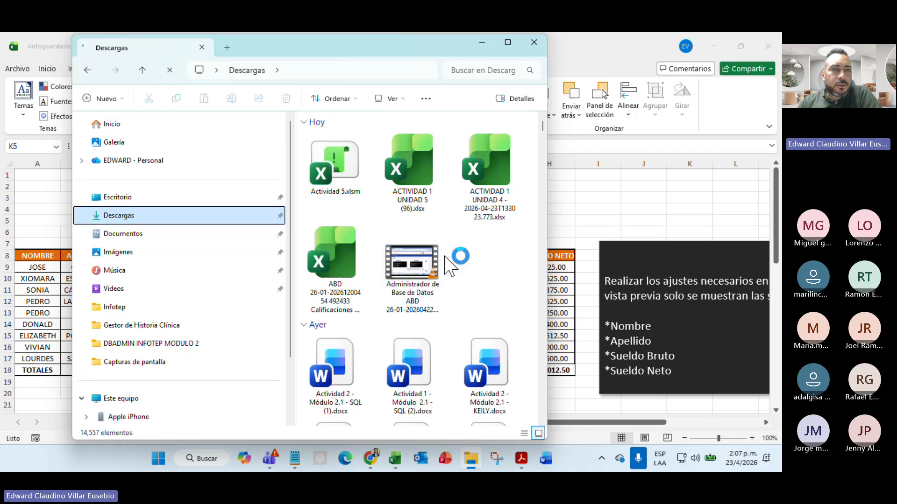
pyautogui.click(352, 174)
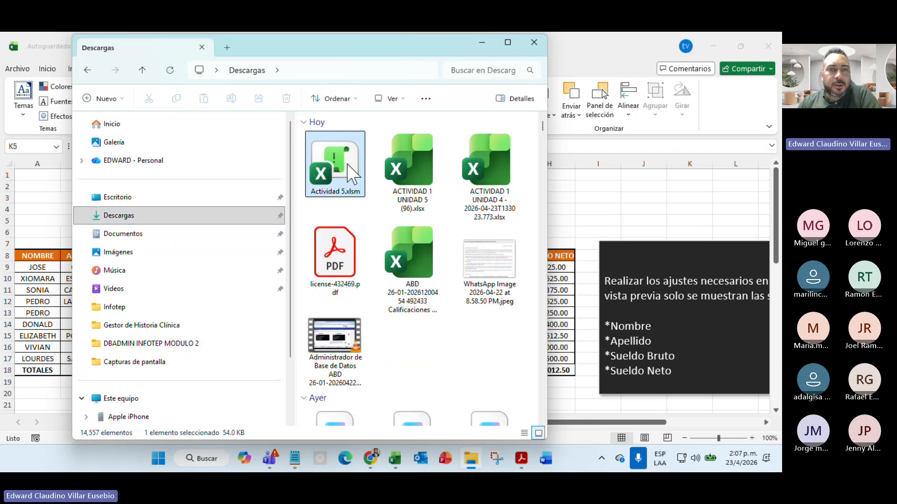
pyautogui.rightClick(353, 174)
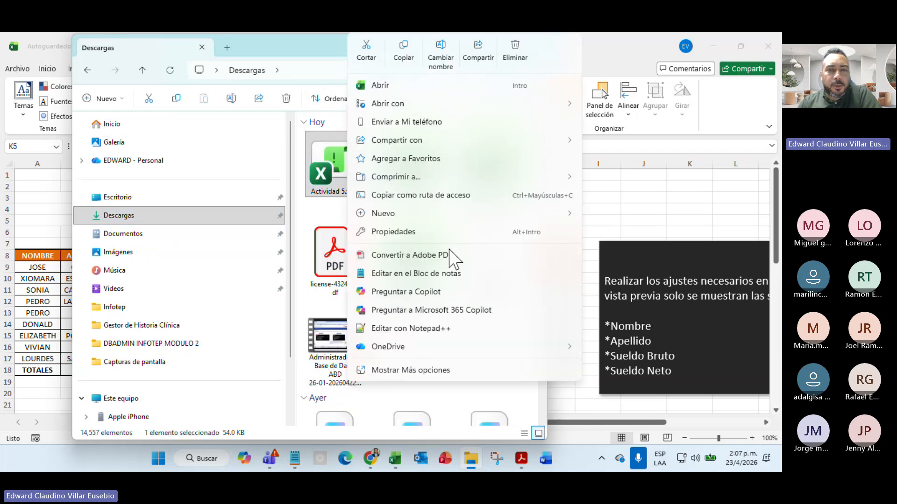
pyautogui.click(473, 232)
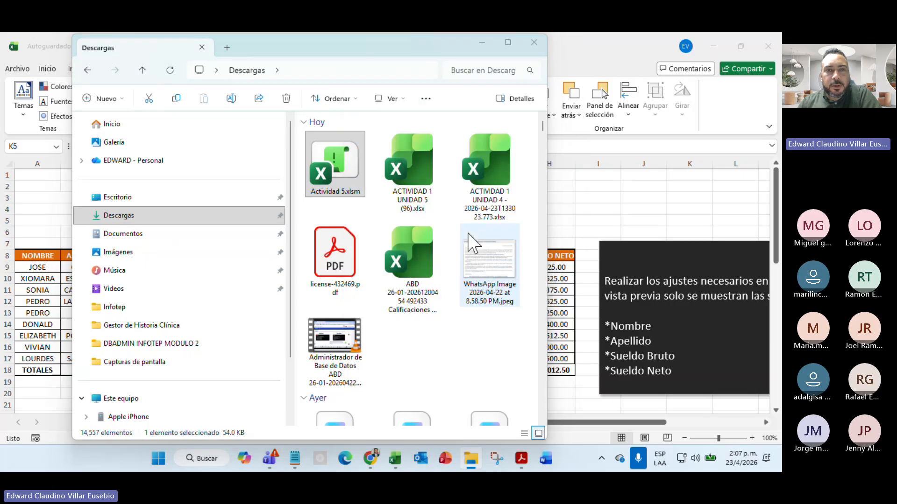
pyautogui.click(507, 383)
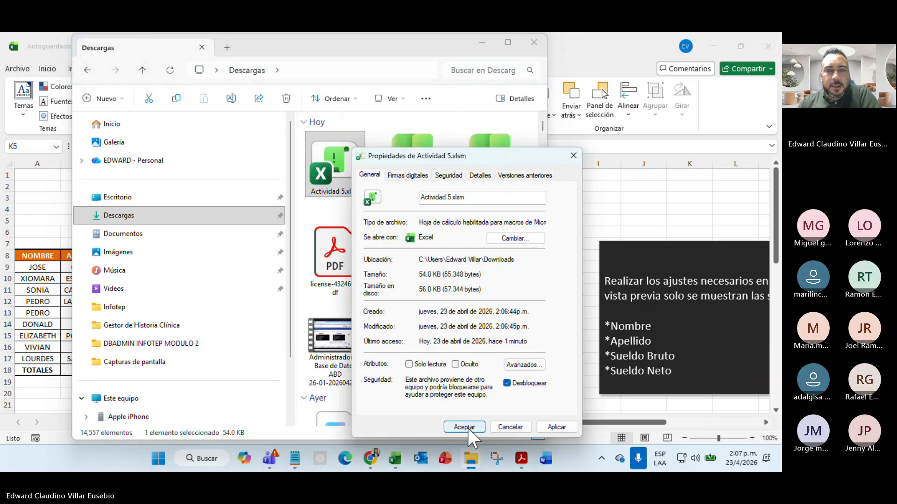
pyautogui.click(466, 427)
pyautogui.doubleClick(336, 156)
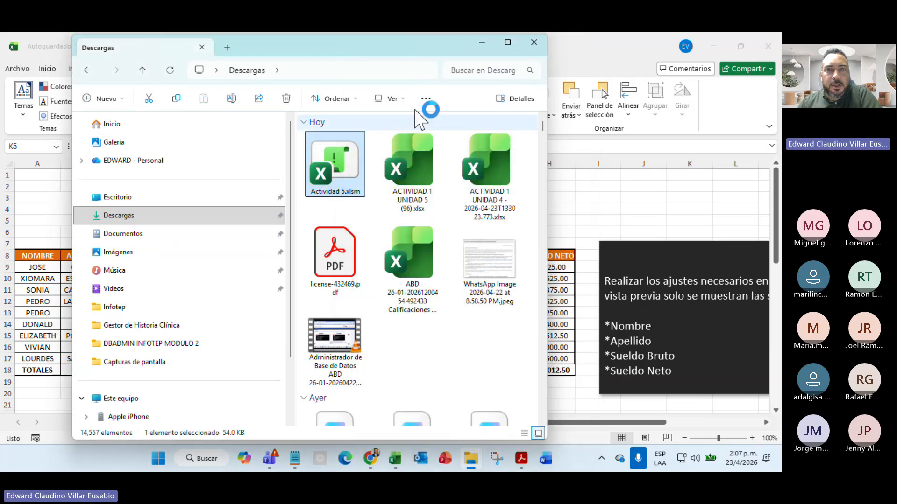
pyautogui.click(482, 42)
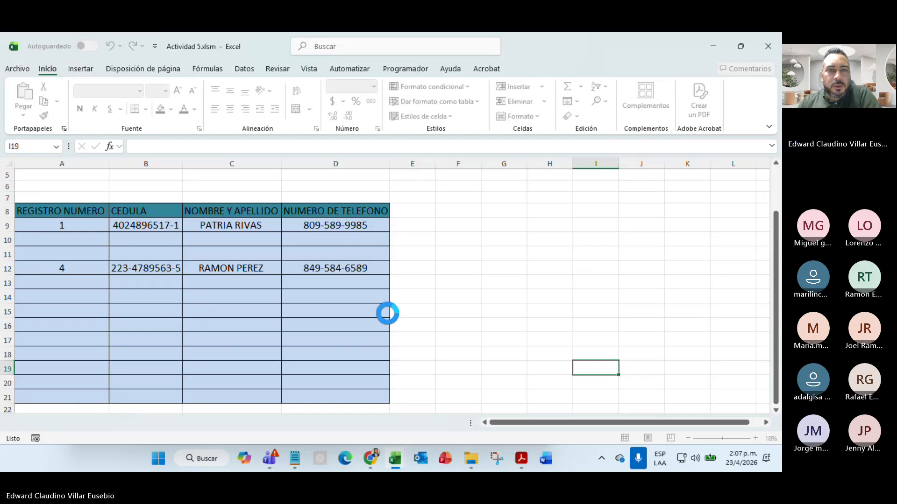
# - Open the registration form on the Formulario sheet, move it clear of the table, and exit it
pyautogui.scroll(2, 421, 295)
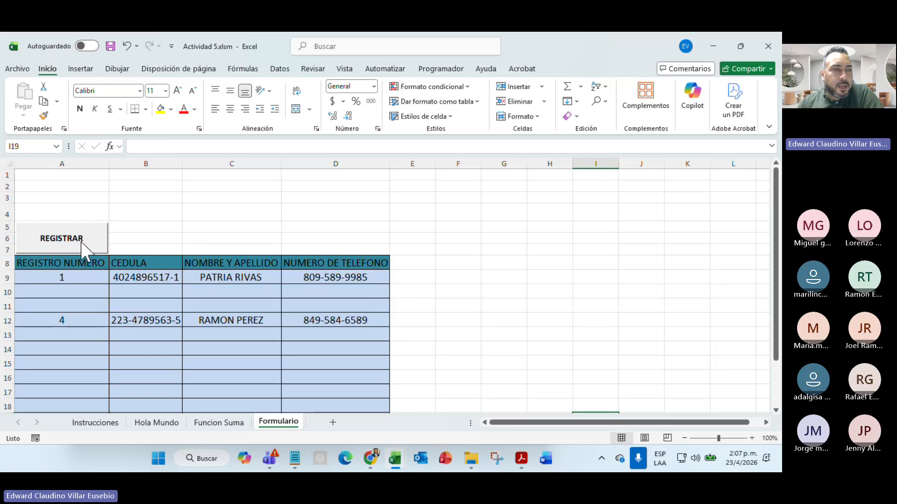
pyautogui.click(62, 239)
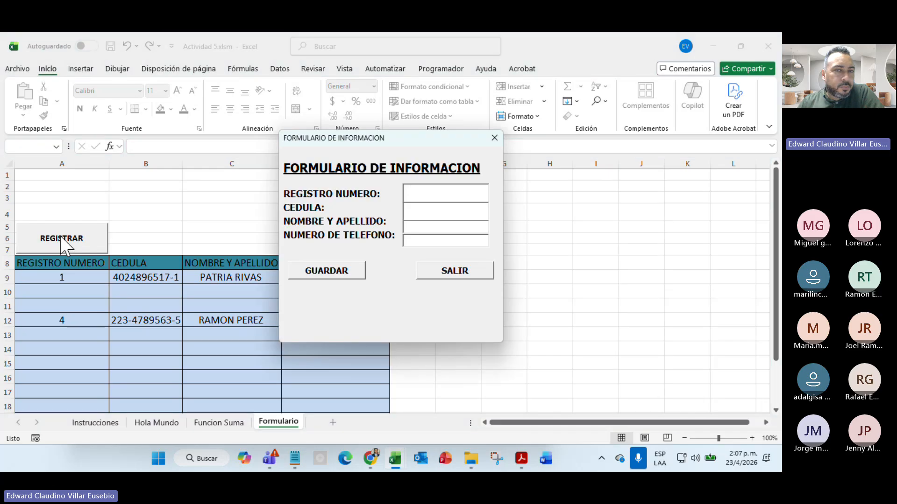
pyautogui.moveTo(374, 146); pyautogui.dragTo(516, 120)
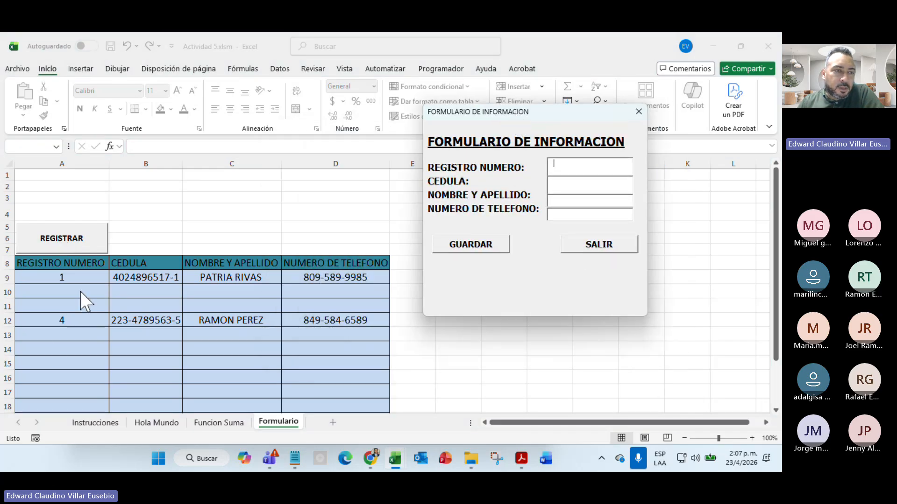
pyautogui.click(574, 246)
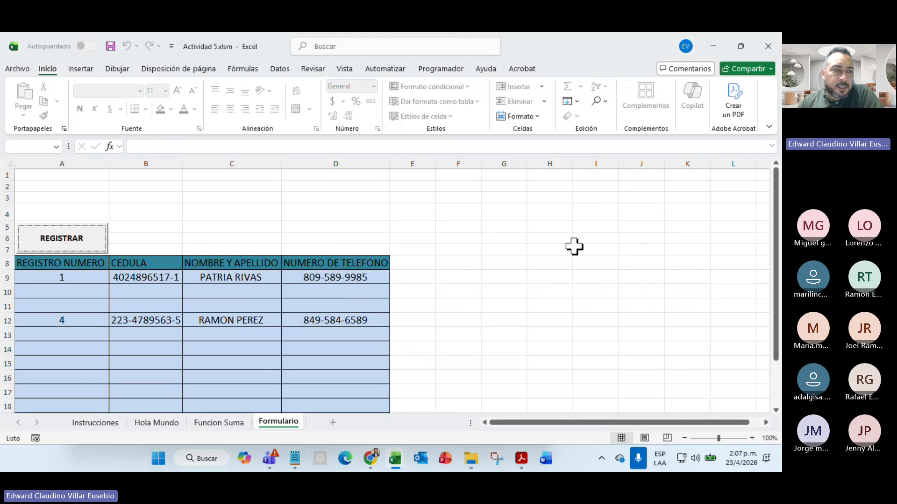
# - Examine the empty rows 10 and 11 of the registration table, selecting the row 10 cells under each heading
pyautogui.click(65, 296)
pyautogui.moveTo(65, 296); pyautogui.dragTo(290, 333)
pyautogui.click(77, 292)
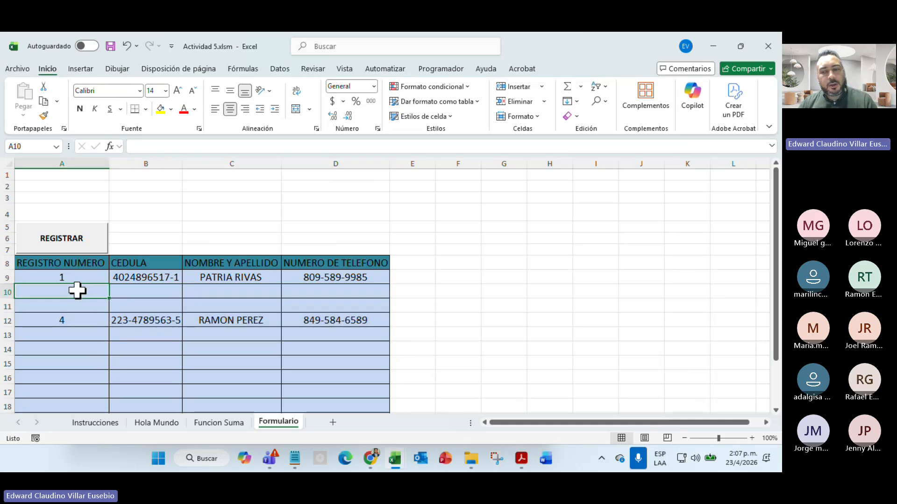
pyautogui.press('Down')
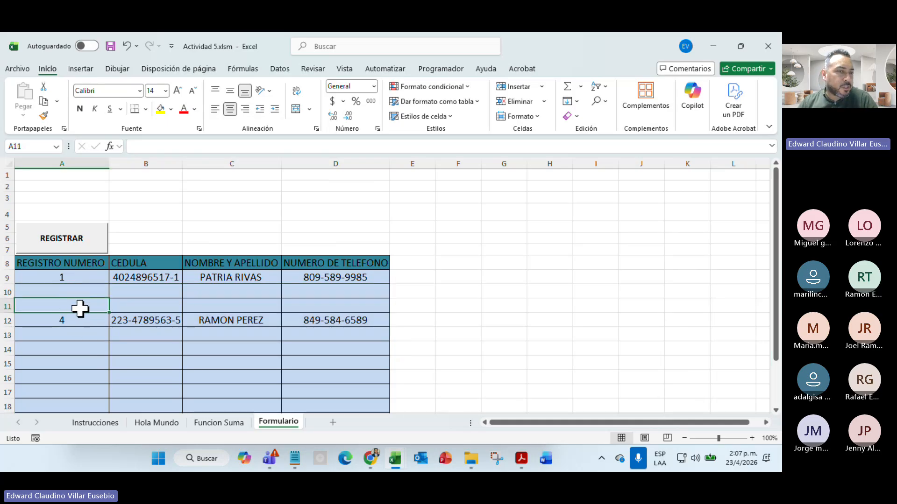
pyautogui.click(146, 291)
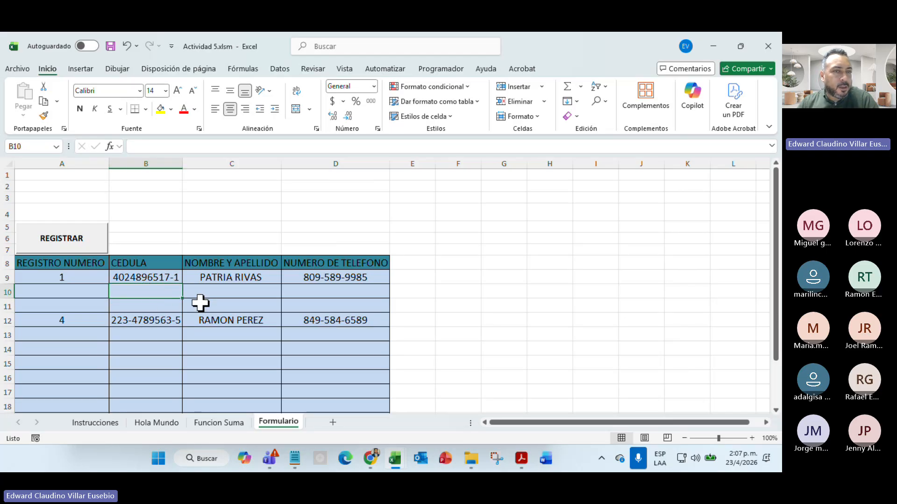
pyautogui.click(225, 286)
pyautogui.click(315, 294)
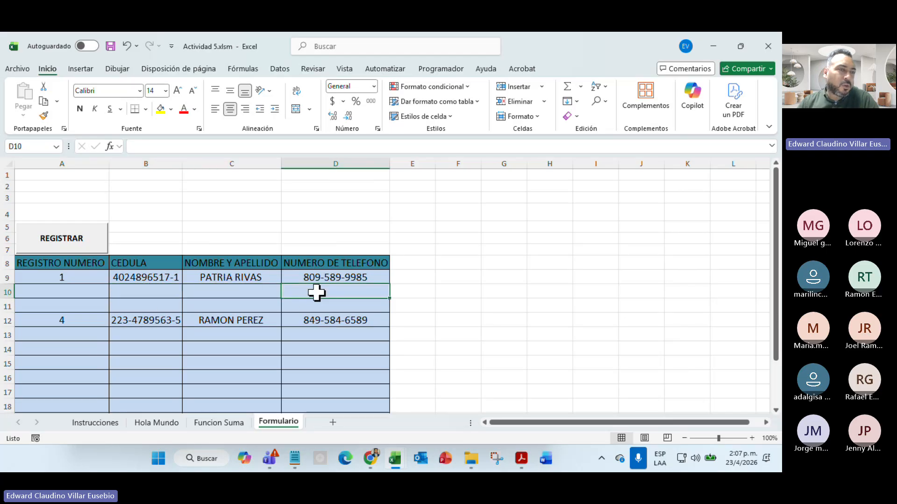
# - Save a new record through the registration form with record number 2, cédula fff, name dferw and telephone fsdfs
pyautogui.click(47, 238)
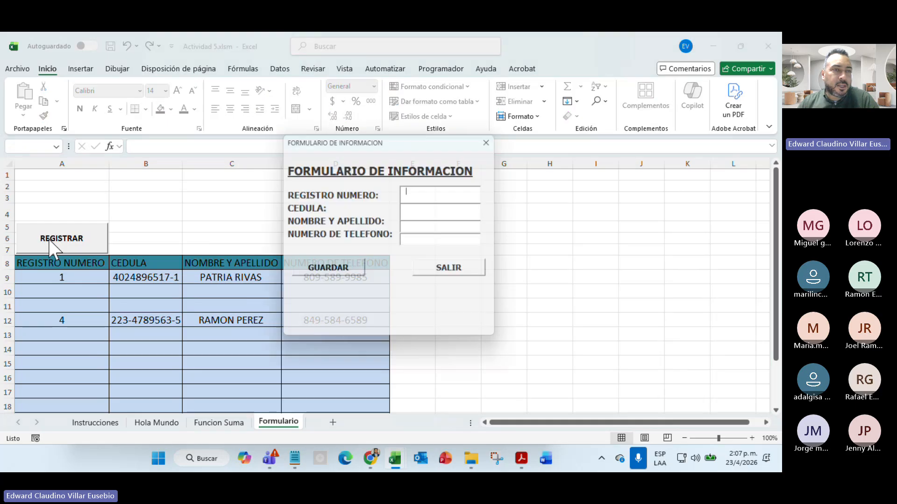
pyautogui.moveTo(354, 136); pyautogui.dragTo(494, 110)
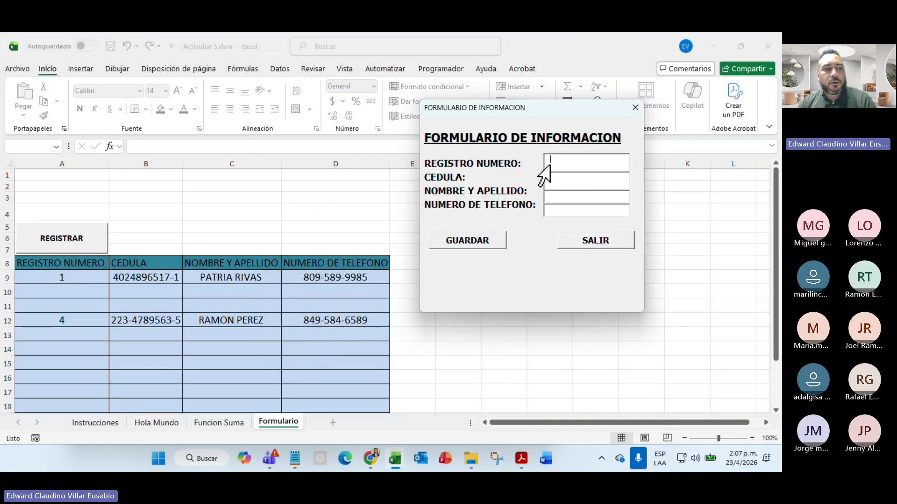
pyautogui.write('ffd')
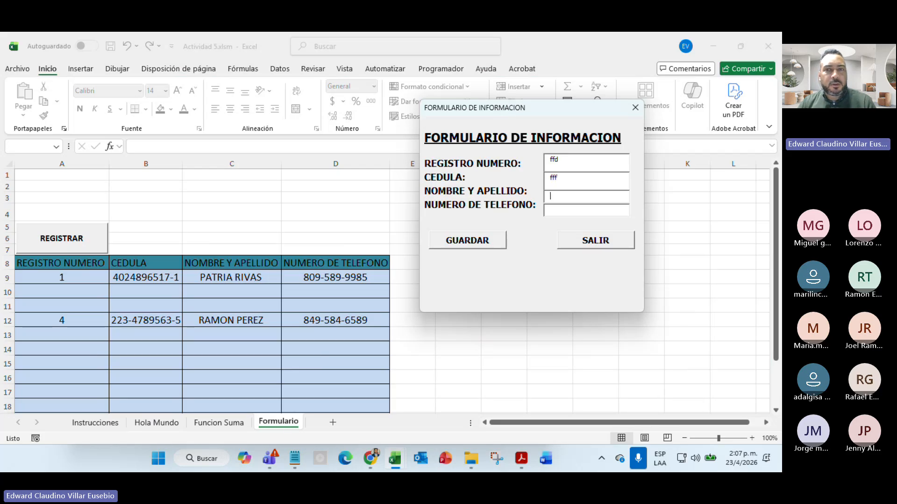
pyautogui.press('Tab')
pyautogui.write('f')
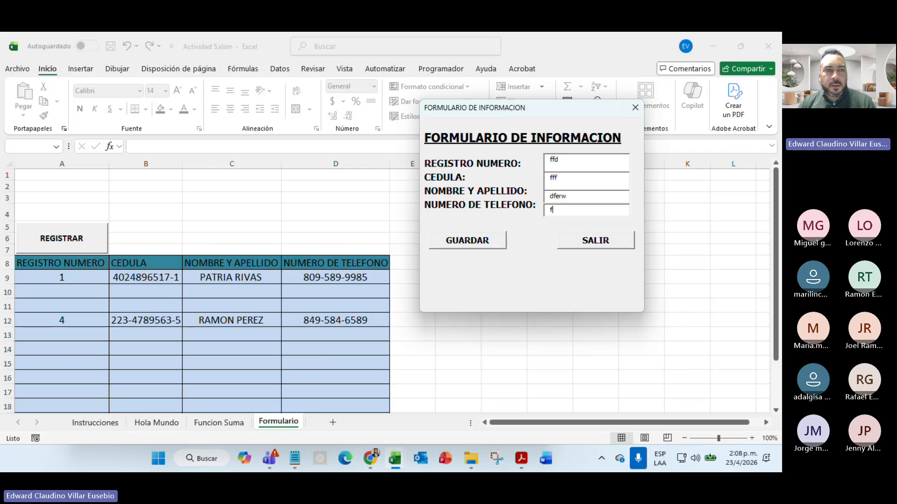
pyautogui.write('sdfs')
pyautogui.doubleClick(568, 161)
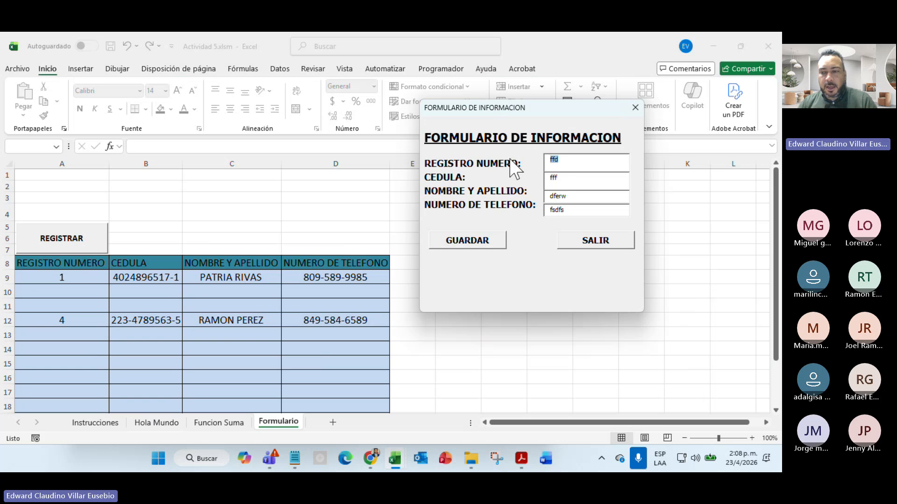
pyautogui.click(457, 243)
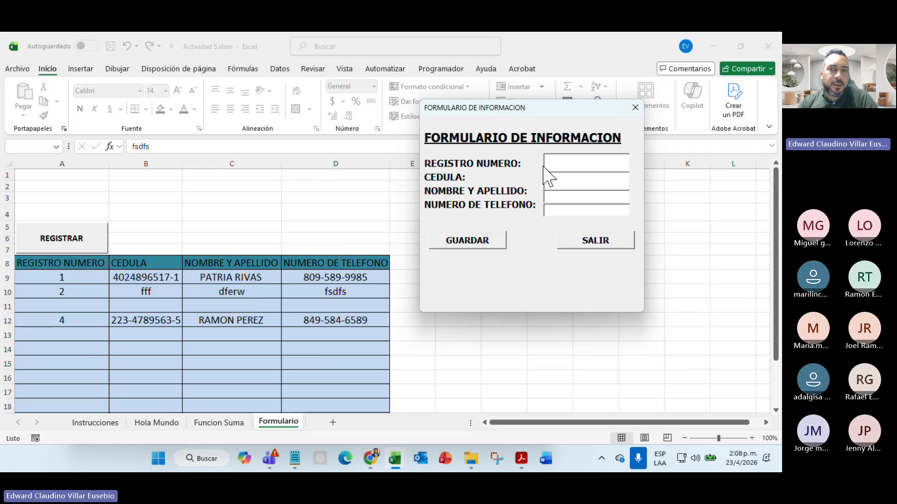
# - Save a record through the registration form with record number 3, cédula dfsddf, name dftd and telephone fgdfg, and exit the form
pyautogui.write('3')
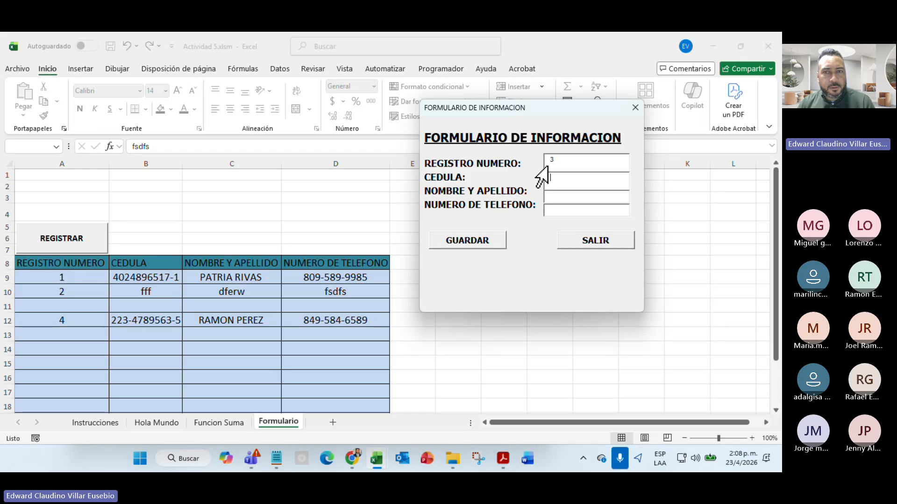
pyautogui.write('dftd')
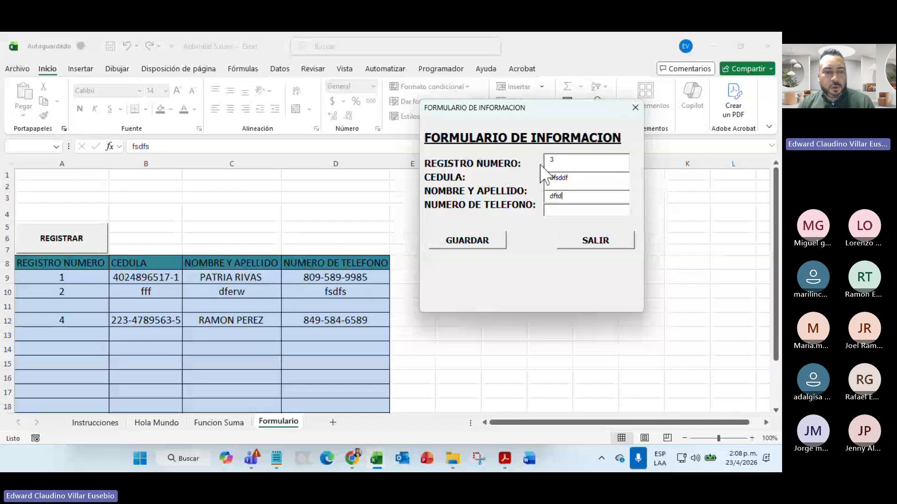
pyautogui.press('Tab')
pyautogui.write('fgdfg')
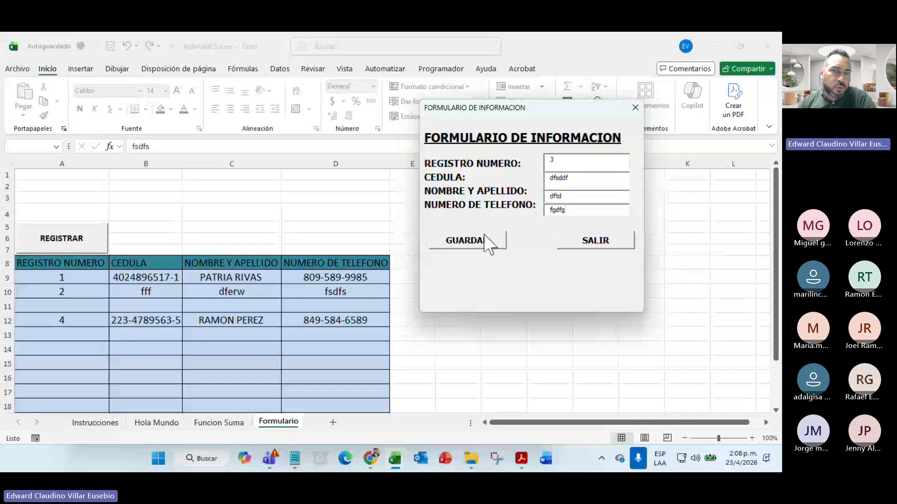
pyautogui.click(481, 248)
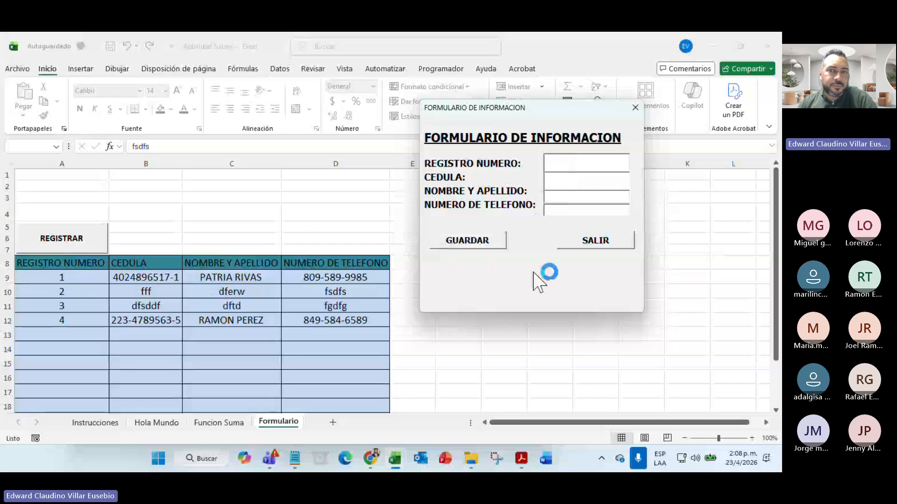
pyautogui.click(597, 242)
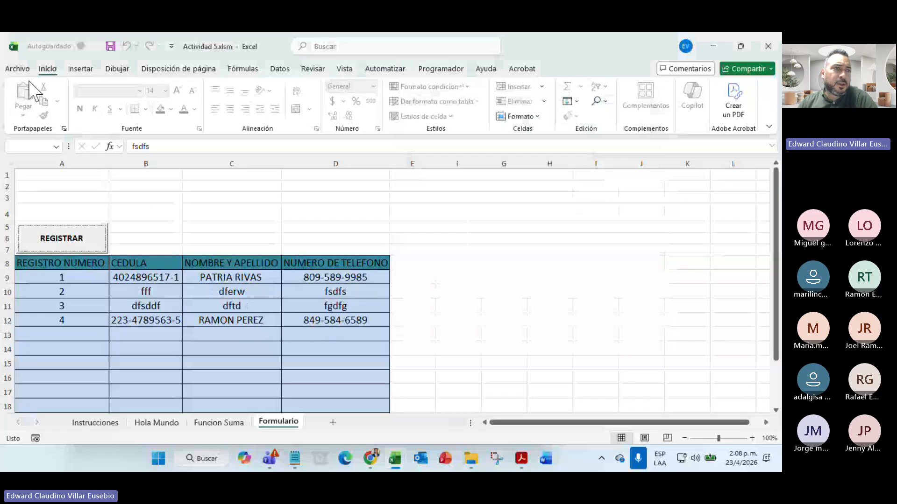
# - Look through the Save As file types for Actividad 5, try PDF (*.pdf), and return to the sheet without saving
pyautogui.click(18, 69)
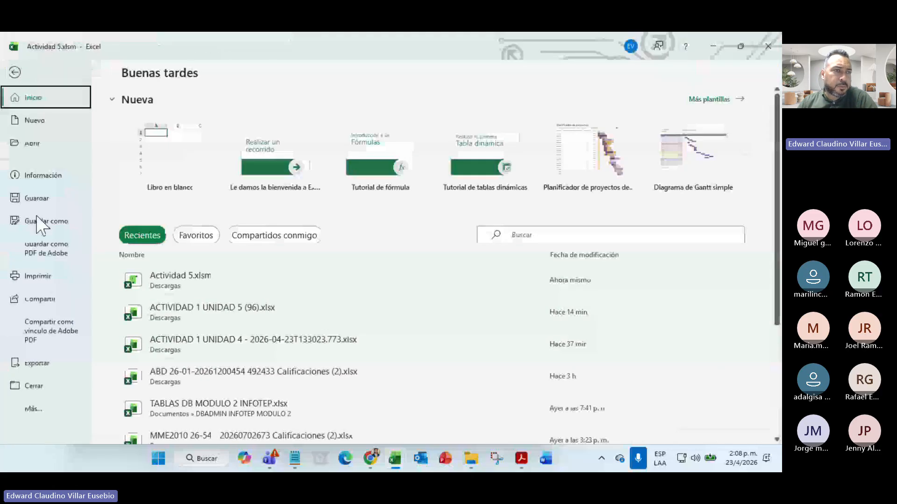
pyautogui.click(28, 224)
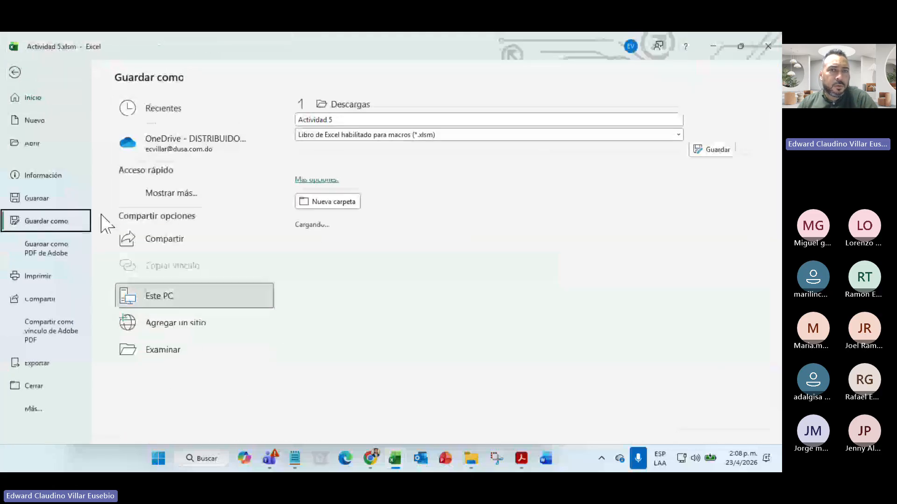
pyautogui.click(344, 135)
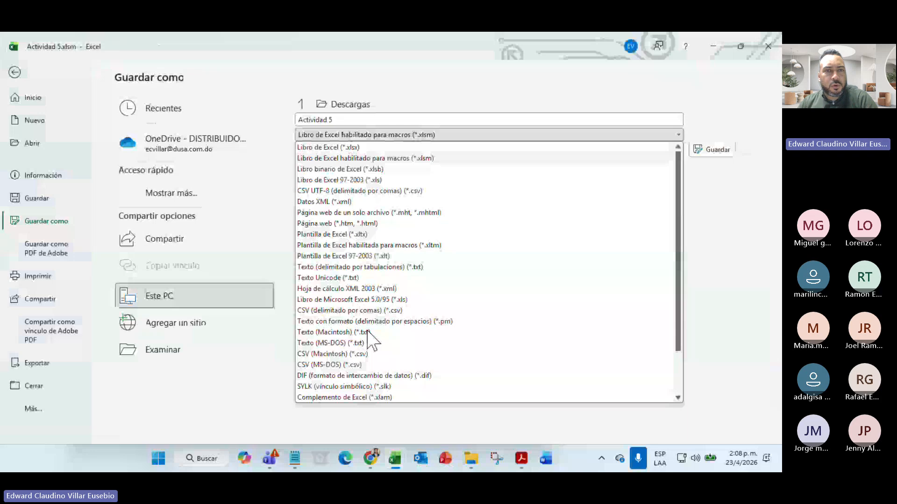
pyautogui.scroll(-2, 368, 333)
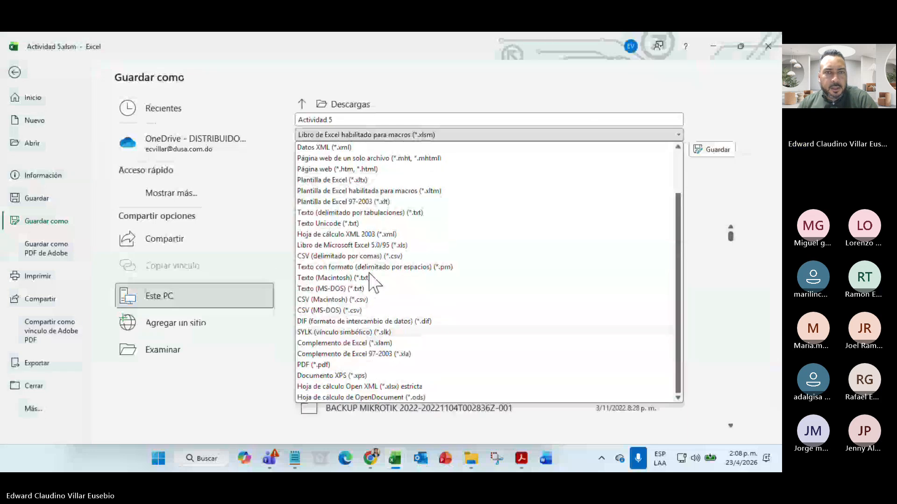
pyautogui.scroll(2, 369, 275)
pyautogui.scroll(-2, 373, 280)
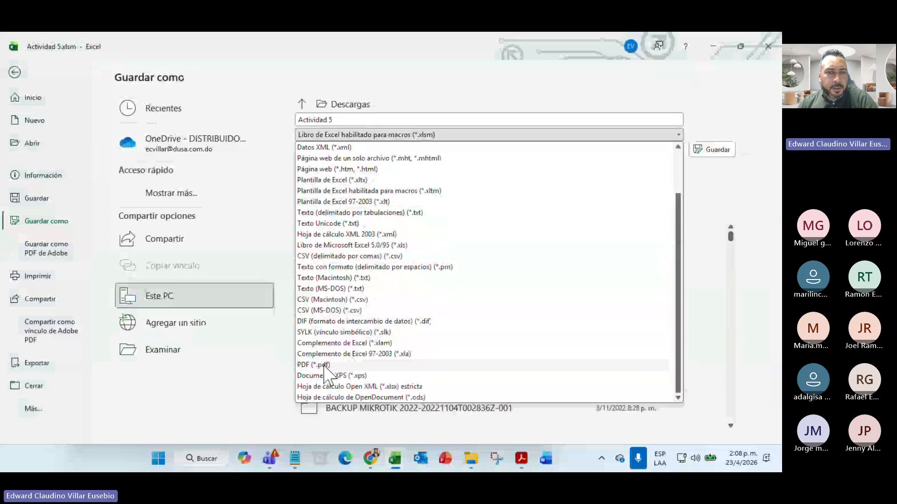
pyautogui.press('Escape')
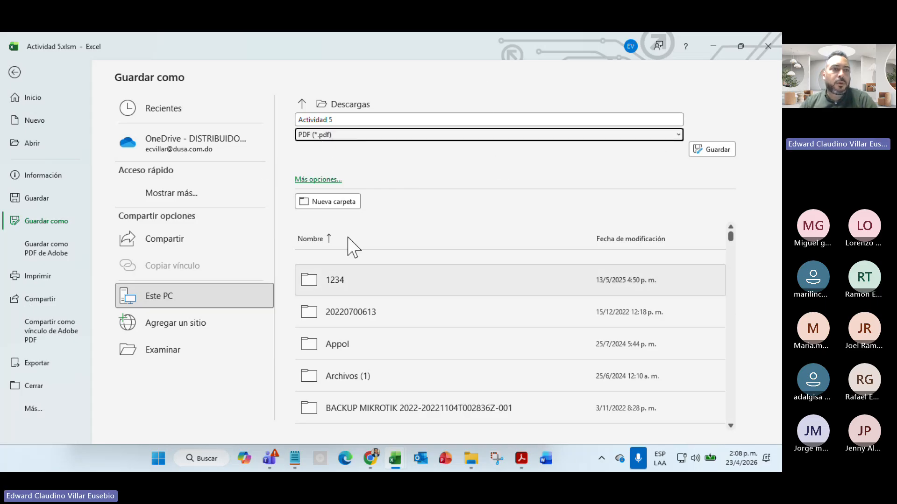
pyautogui.click(15, 72)
# - Select the registration table A8:D21 and set the print destination to Microsoft Print to PDF
pyautogui.moveTo(36, 263); pyautogui.dragTo(357, 354)
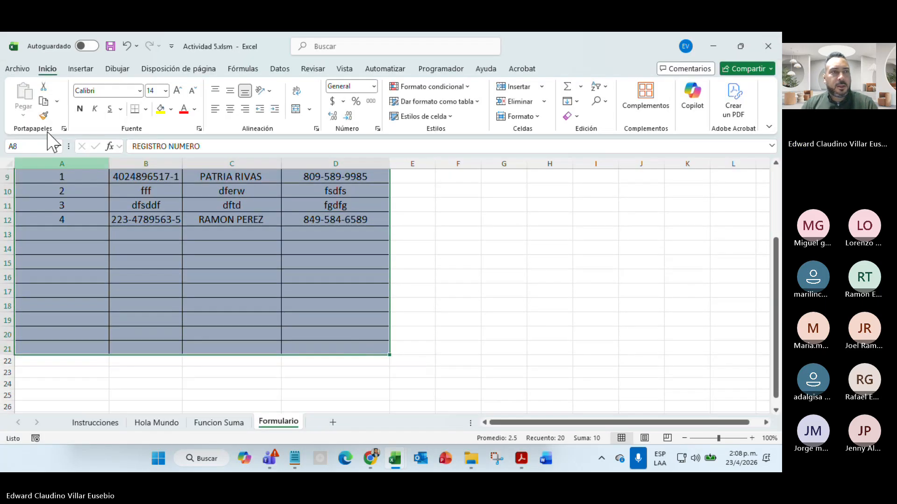
pyautogui.click(17, 70)
pyautogui.click(48, 278)
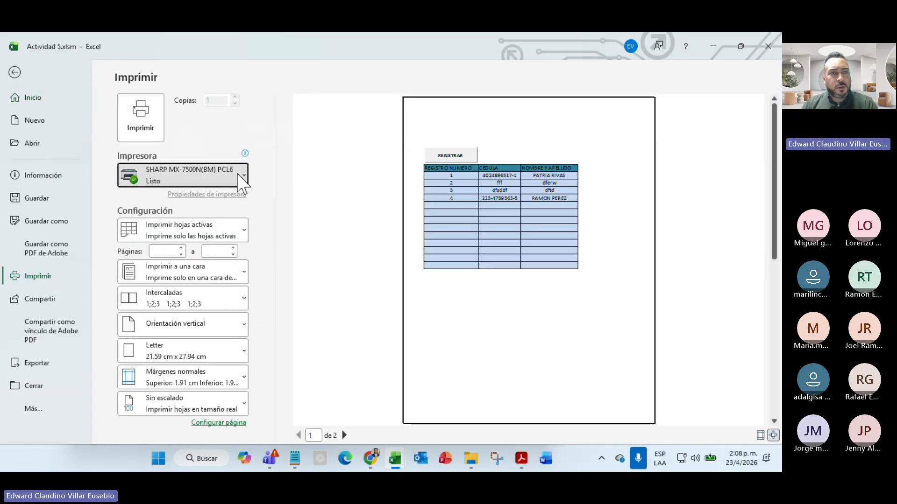
pyautogui.click(240, 180)
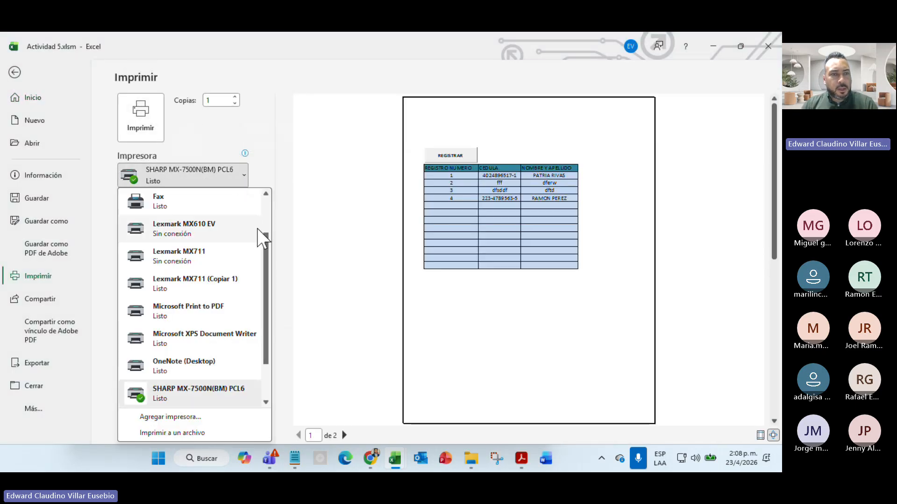
pyautogui.scroll(-1, 260, 240)
pyautogui.scroll(2, 261, 241)
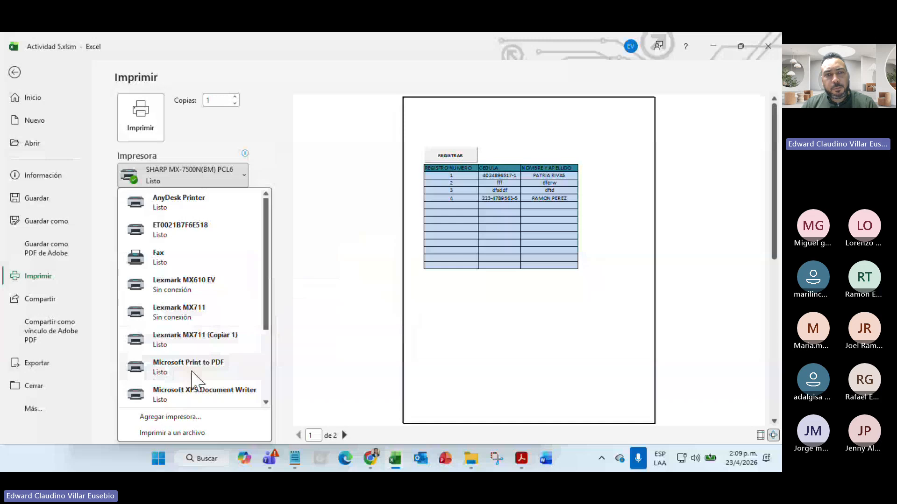
pyautogui.click(217, 366)
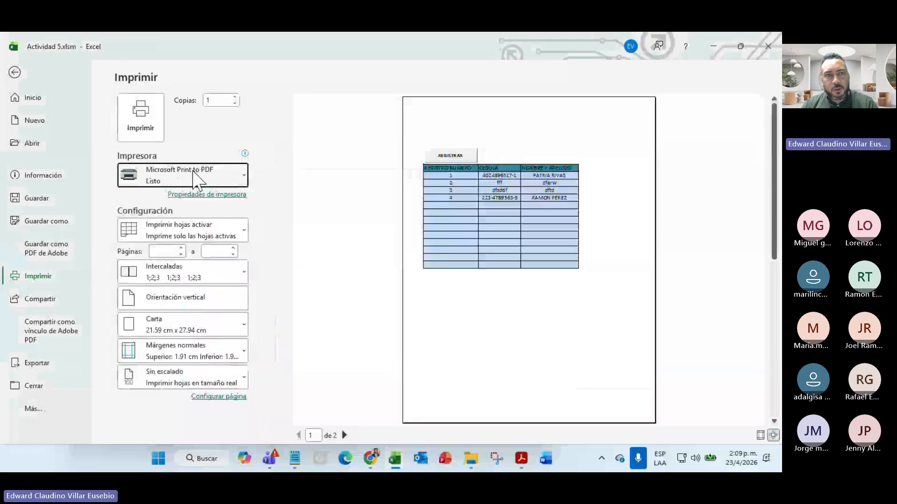
# - Print the Formulario sheet to a PDF file named PRUEBA IDAC in the Descargas folder
pyautogui.click(140, 121)
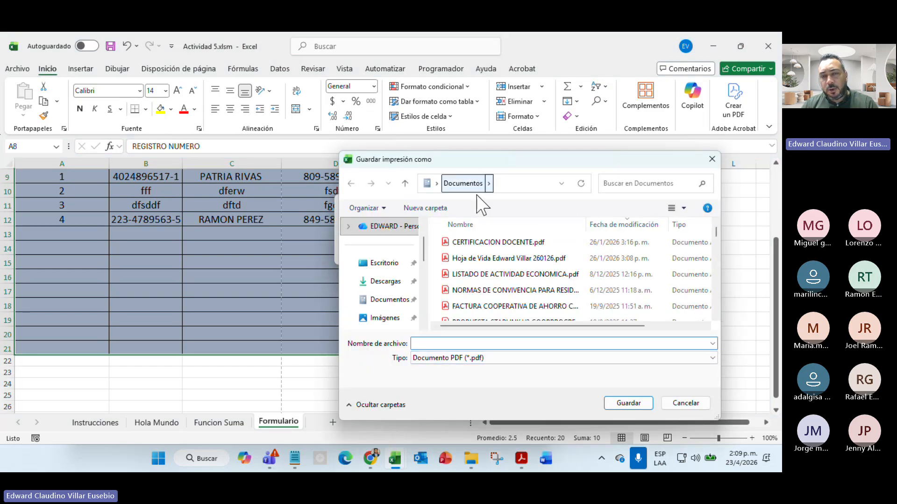
pyautogui.click(387, 281)
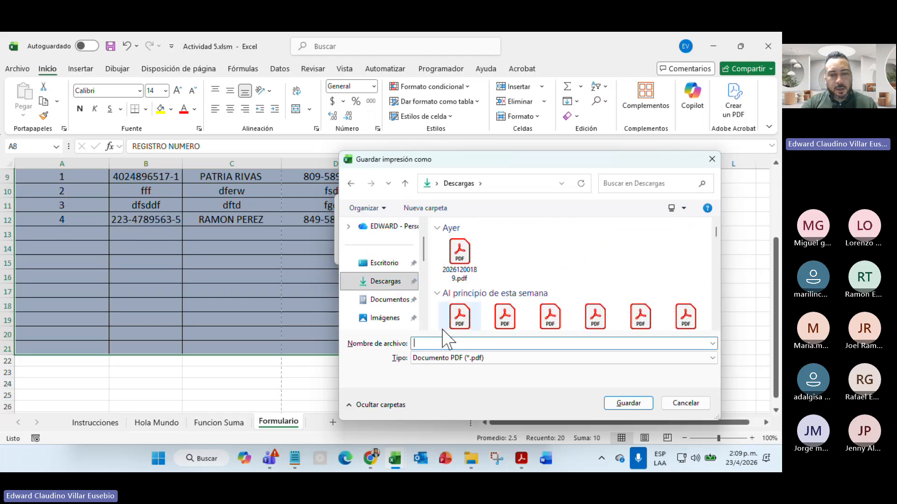
pyautogui.write('PRUEBA')
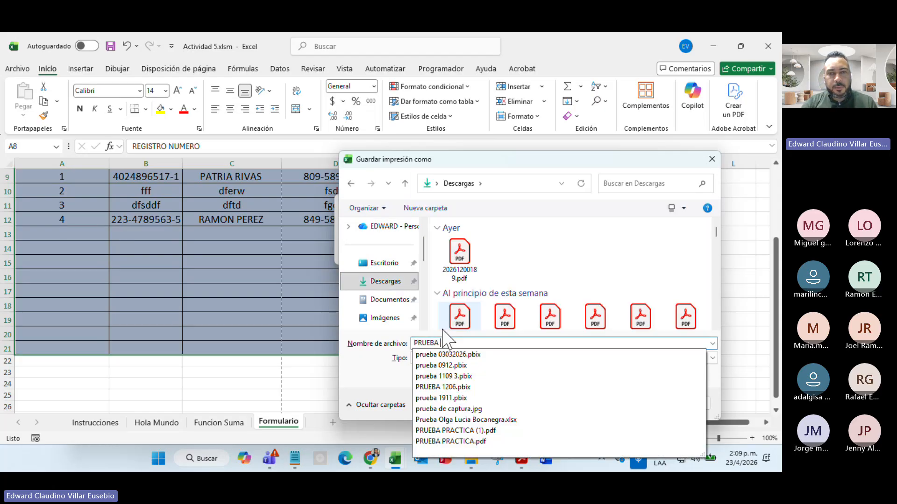
pyautogui.press('Return')
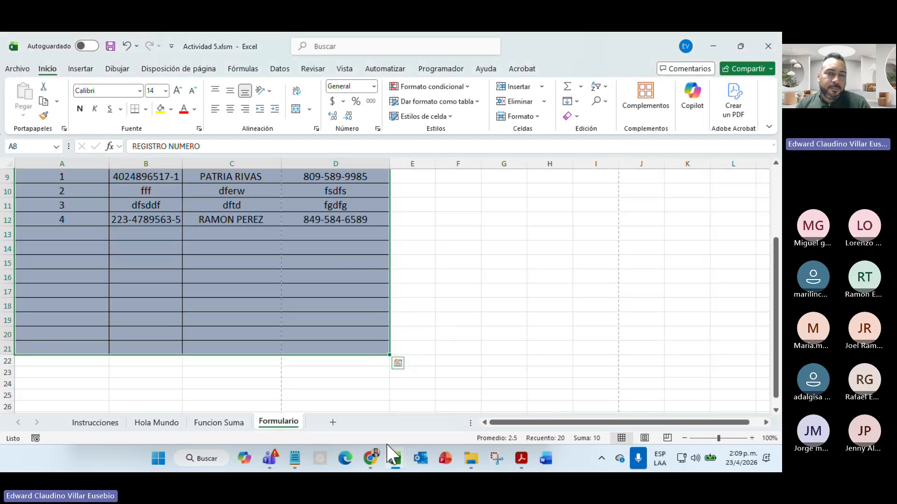
# - Open PRUEBA IDAC.pdf from the Descargas folder in Acrobat, view it maximized without the tools pane, and minimize both windows
pyautogui.click(471, 458)
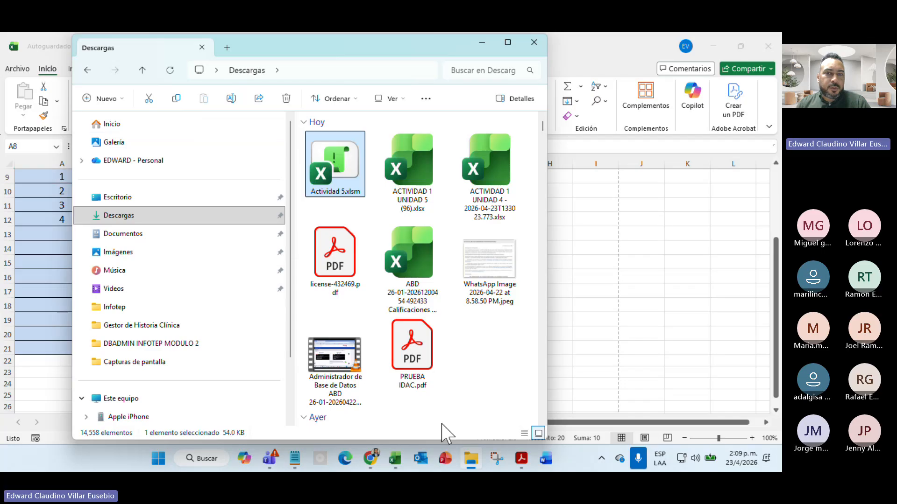
pyautogui.click(422, 358)
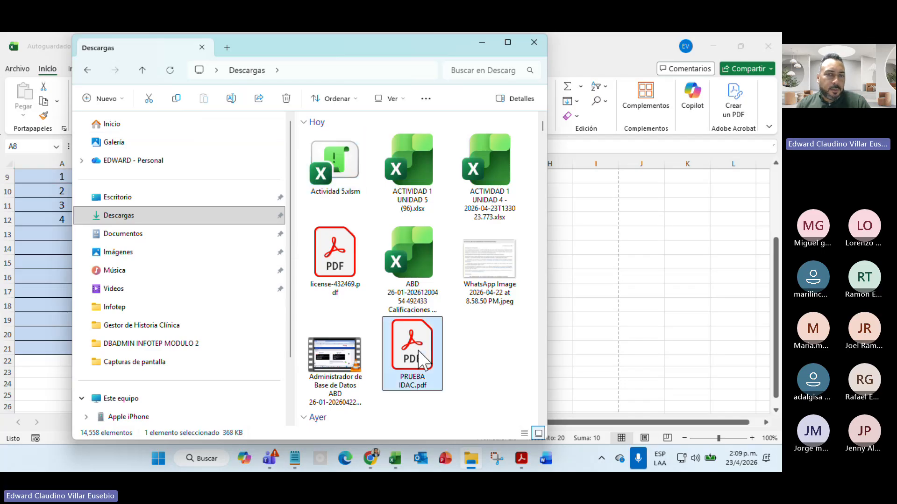
pyautogui.doubleClick(421, 359)
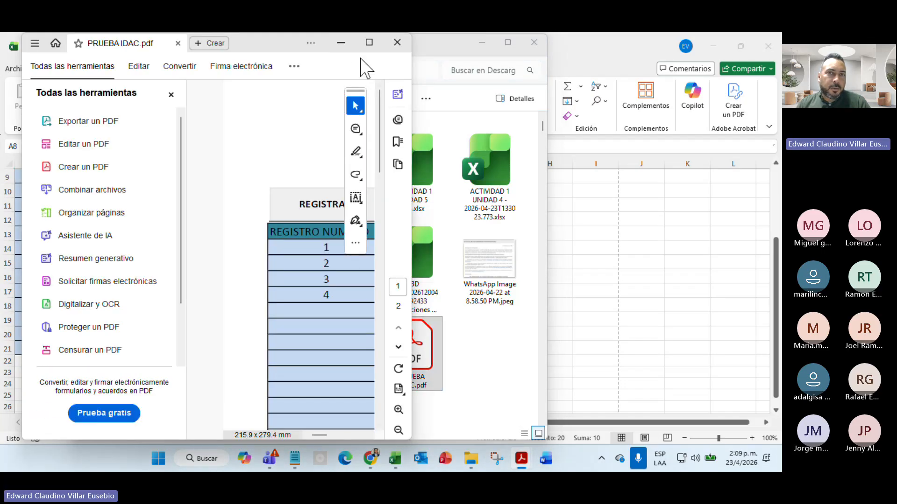
pyautogui.click(212, 44)
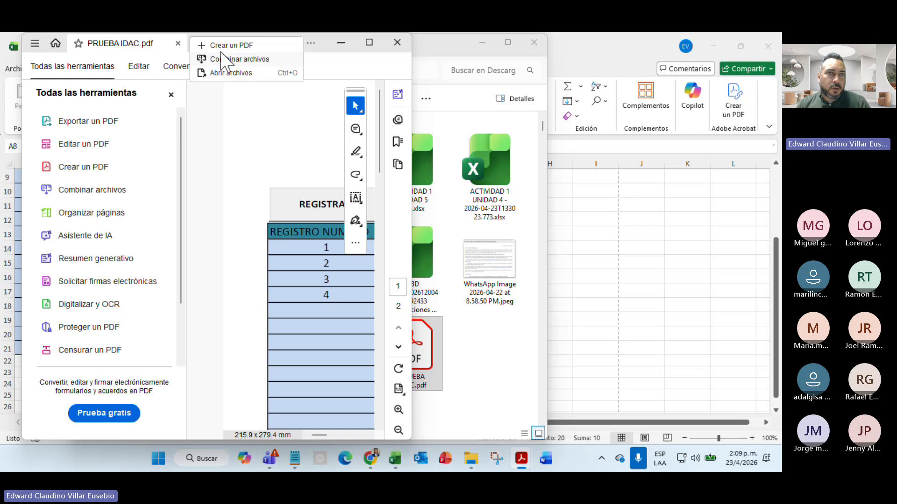
pyautogui.click(369, 43)
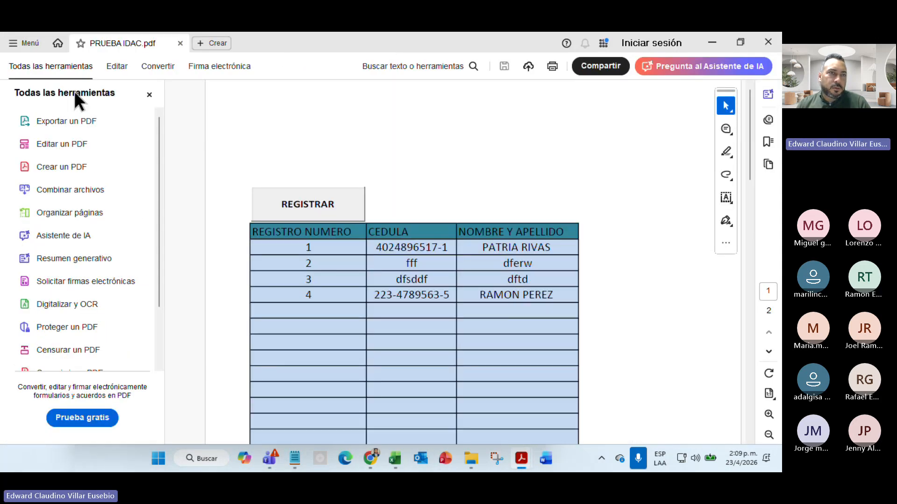
pyautogui.click(149, 94)
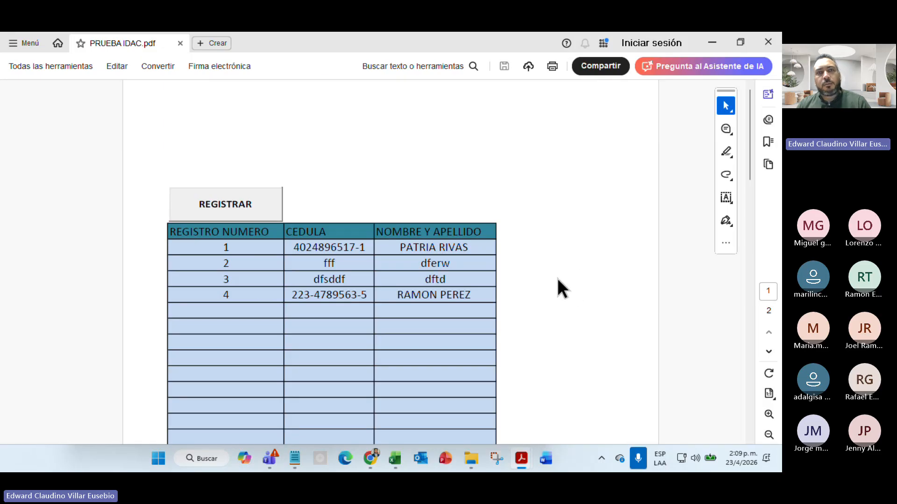
pyautogui.click(706, 43)
pyautogui.click(482, 42)
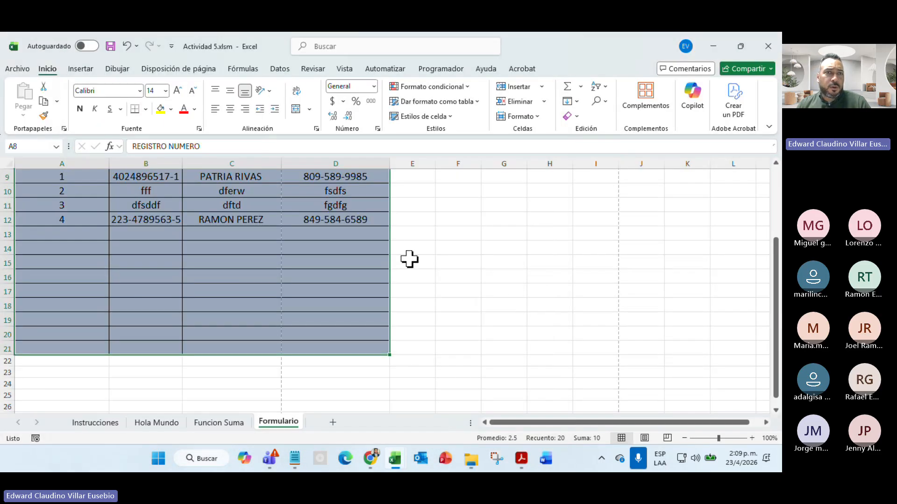
# - Try saving a copy of Actividad 5 with PDF (*.pdf) as the file type
pyautogui.scroll(3, 191, 262)
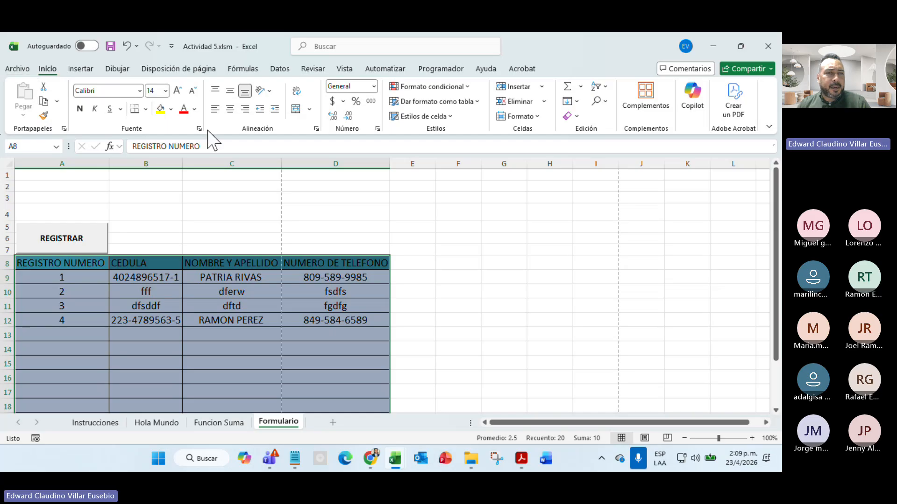
pyautogui.click(18, 69)
pyautogui.click(53, 222)
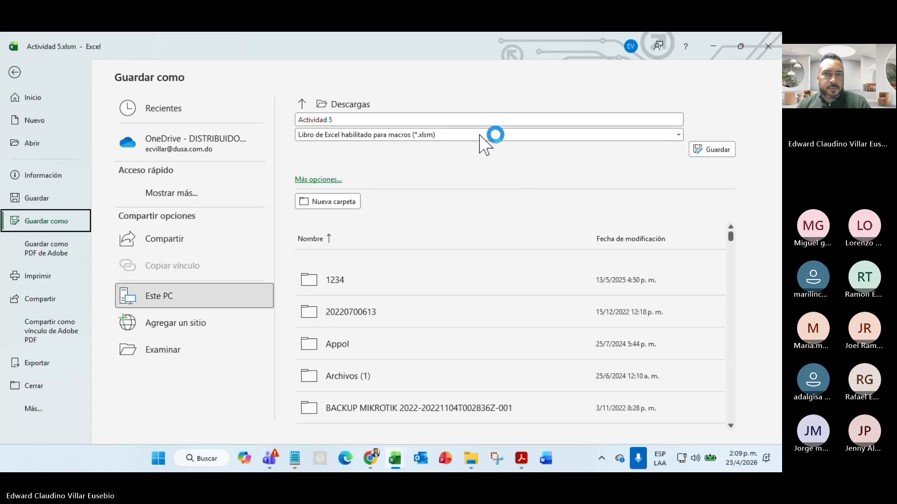
pyautogui.click(473, 135)
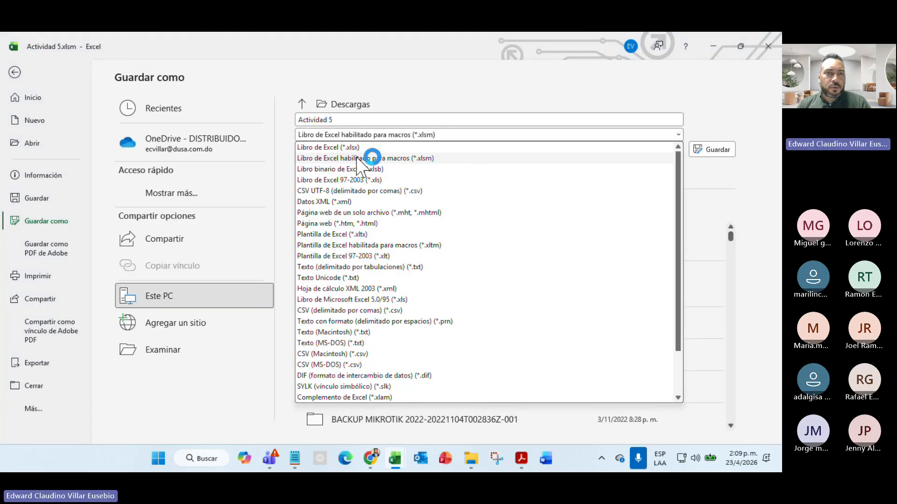
pyautogui.scroll(-2, 401, 252)
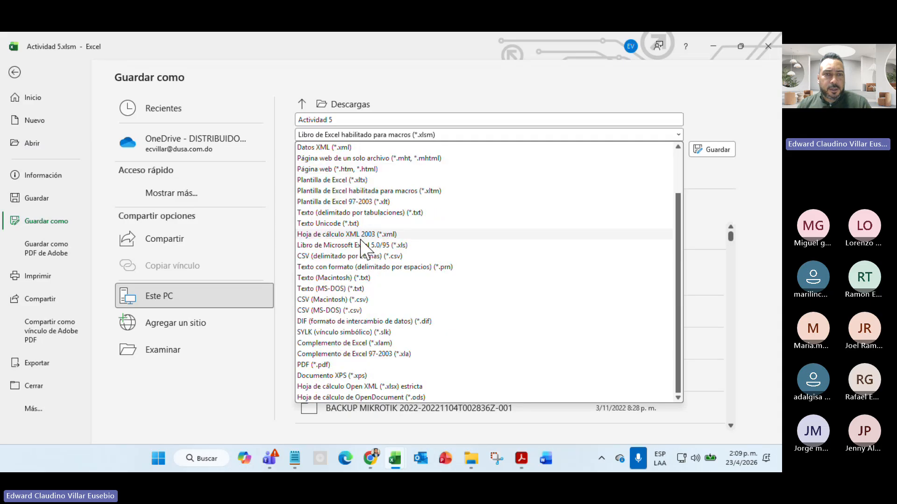
pyautogui.click(336, 366)
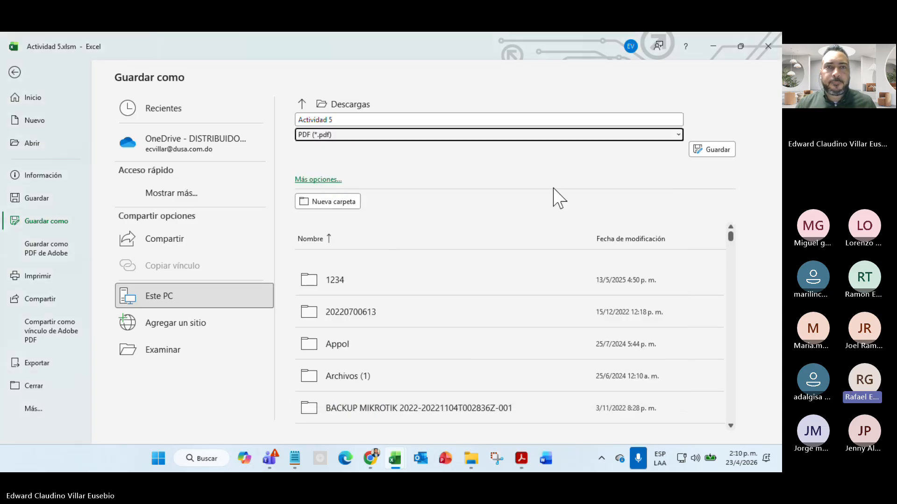
pyautogui.click(568, 171)
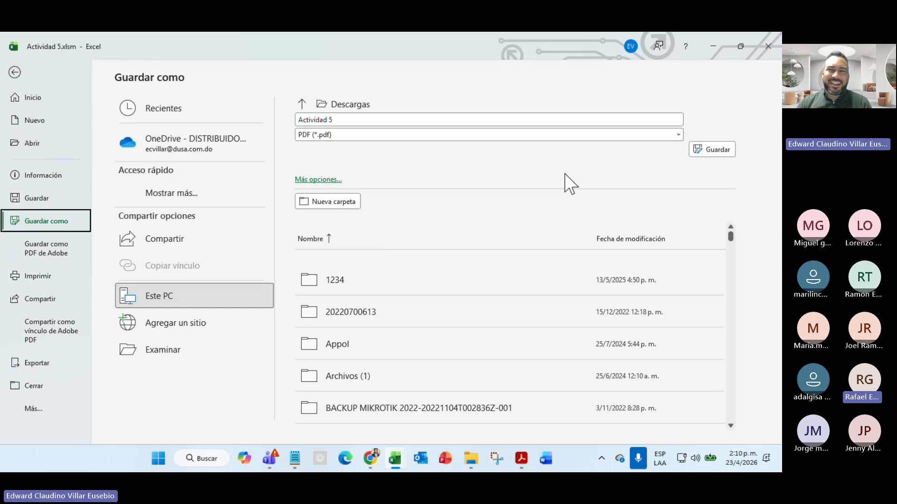
# - Close the Actividad 5.xlsm workbook without saving its changes
pyautogui.click(768, 46)
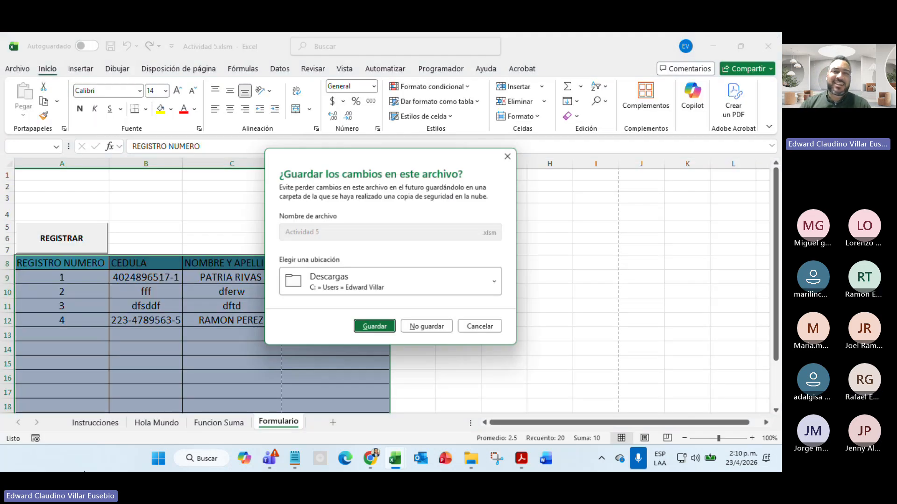
pyautogui.click(432, 326)
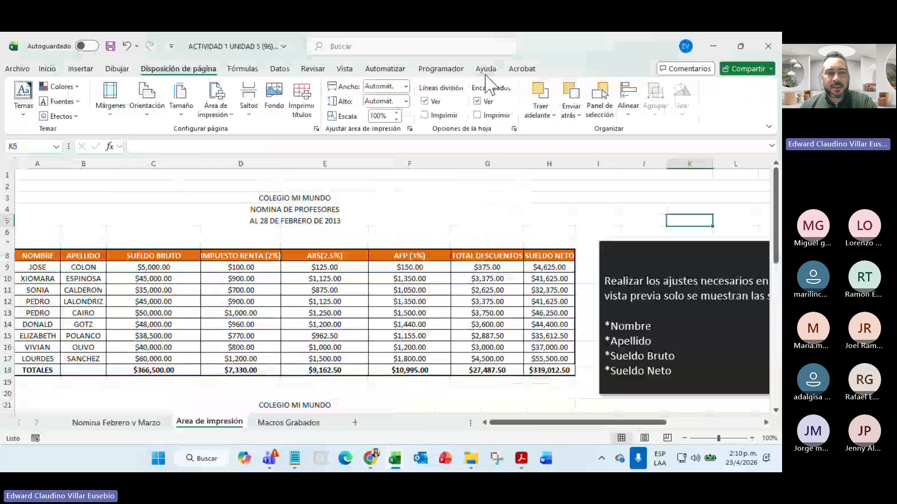
# - Open the Macros Grabados sheet and select the instruction "Habilita la pestaña programador." in its text box
pyautogui.scroll(-18, 304, 282)
pyautogui.scroll(18, 374, 251)
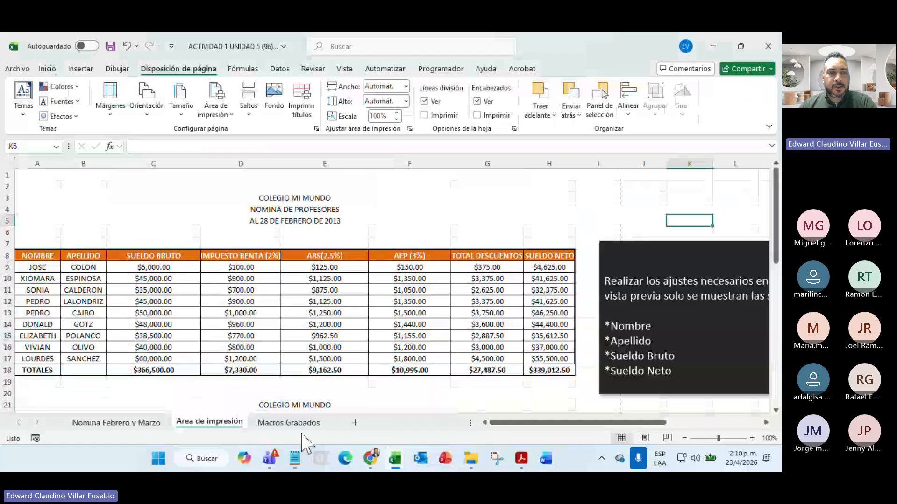
pyautogui.click(295, 422)
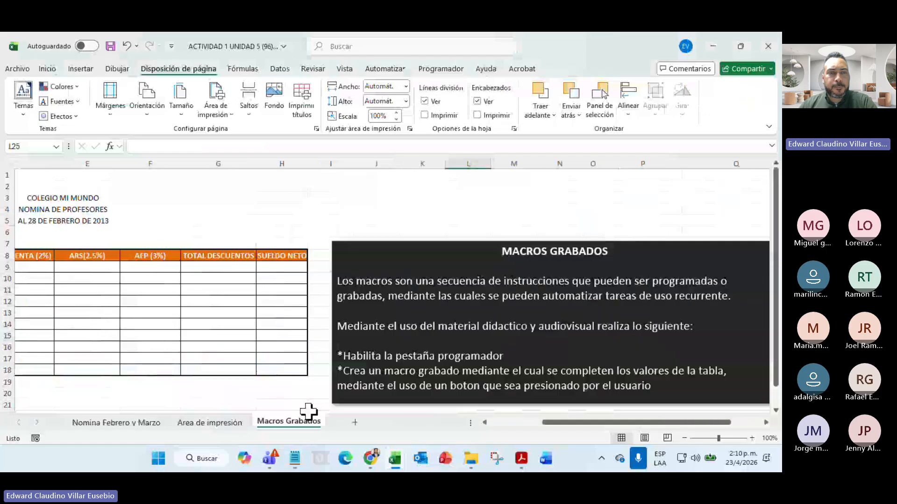
pyautogui.click(521, 423)
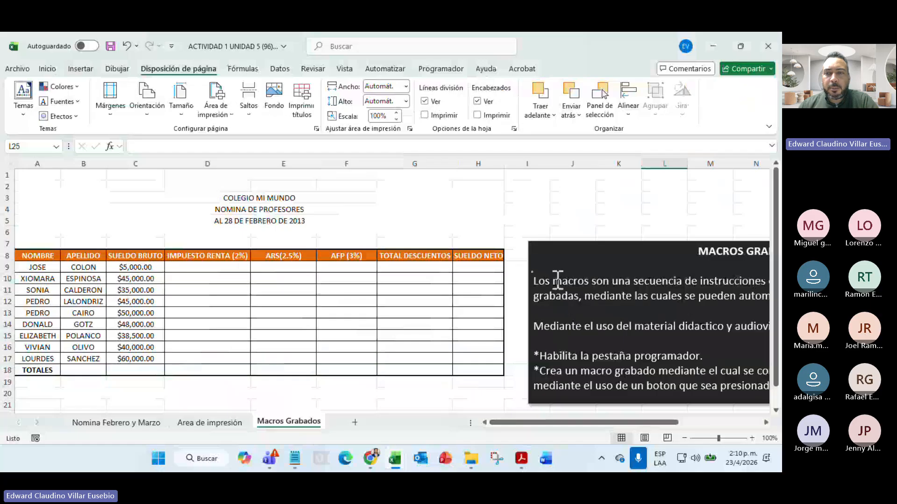
pyautogui.moveTo(540, 356); pyautogui.dragTo(714, 357)
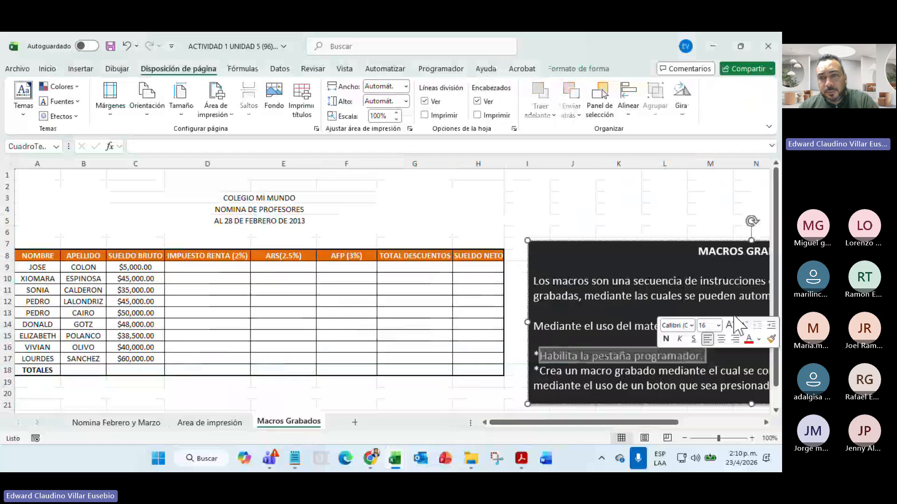
pyautogui.moveTo(546, 422); pyautogui.dragTo(589, 416)
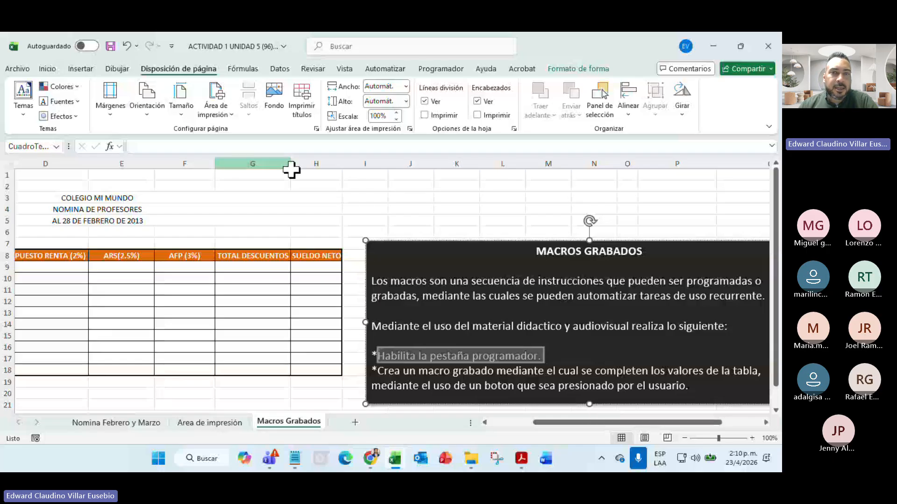
# - Hide the Programador tab from the ribbon through the ribbon customization options
pyautogui.click(439, 70)
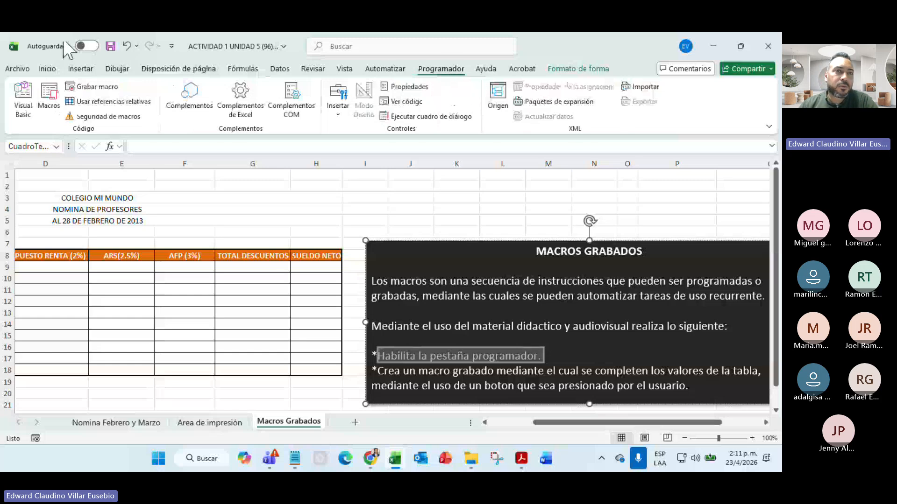
pyautogui.click(172, 47)
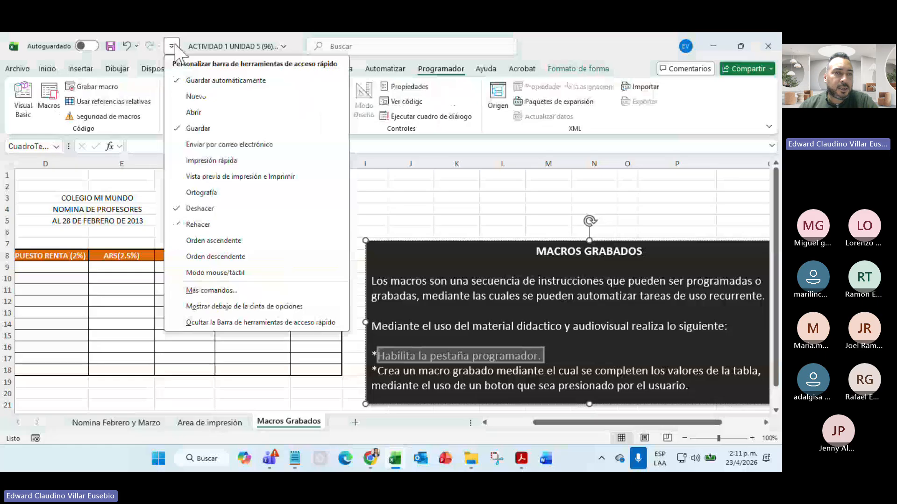
pyautogui.click(211, 291)
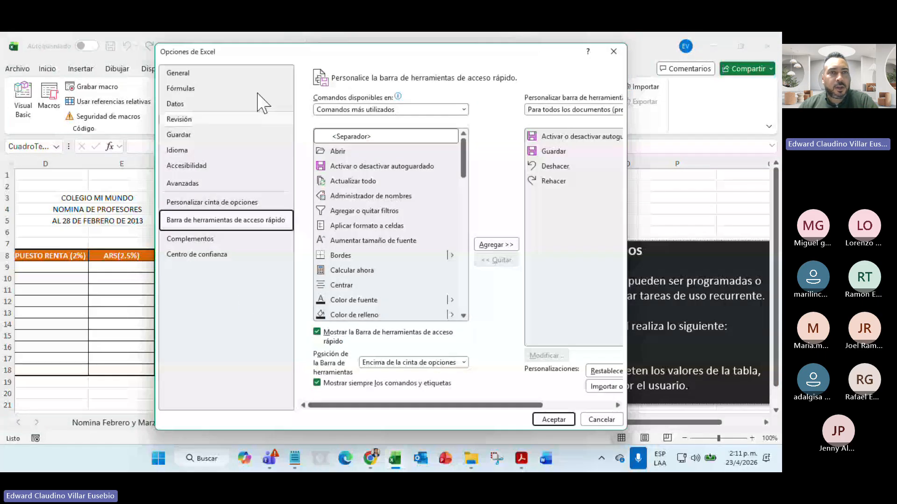
pyautogui.moveTo(255, 63); pyautogui.dragTo(170, 125)
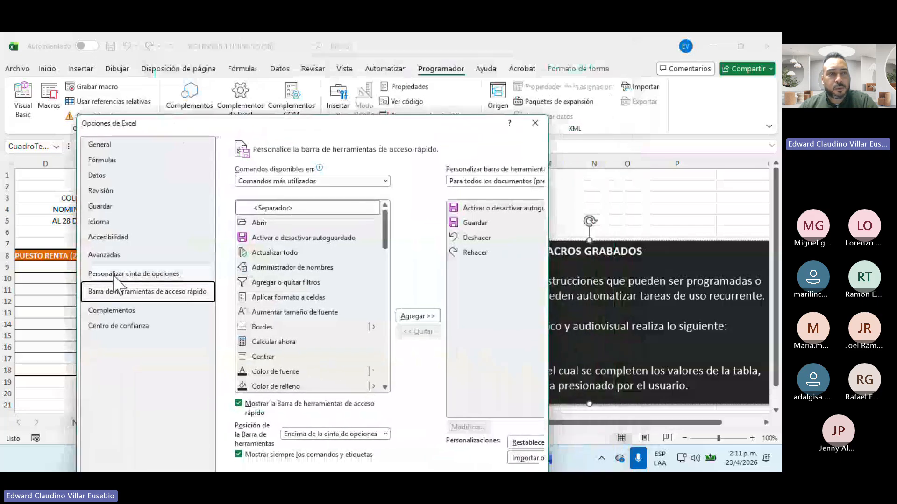
pyautogui.click(147, 274)
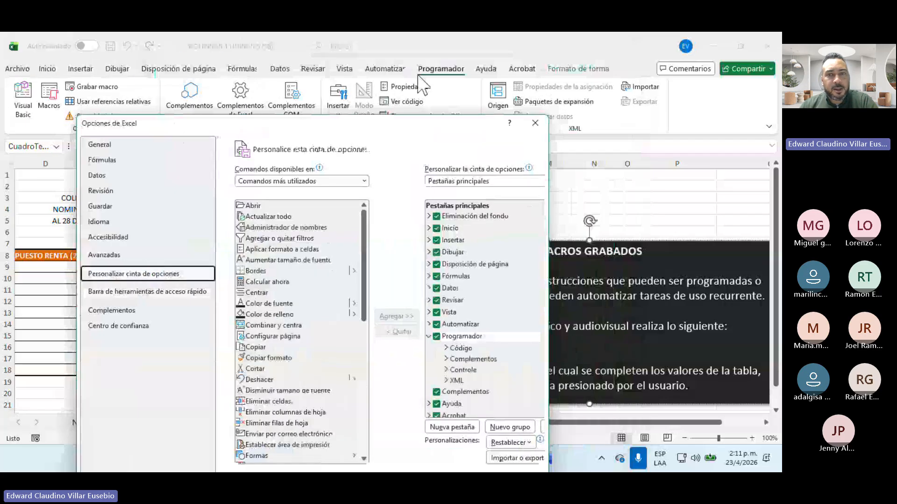
pyautogui.click(436, 337)
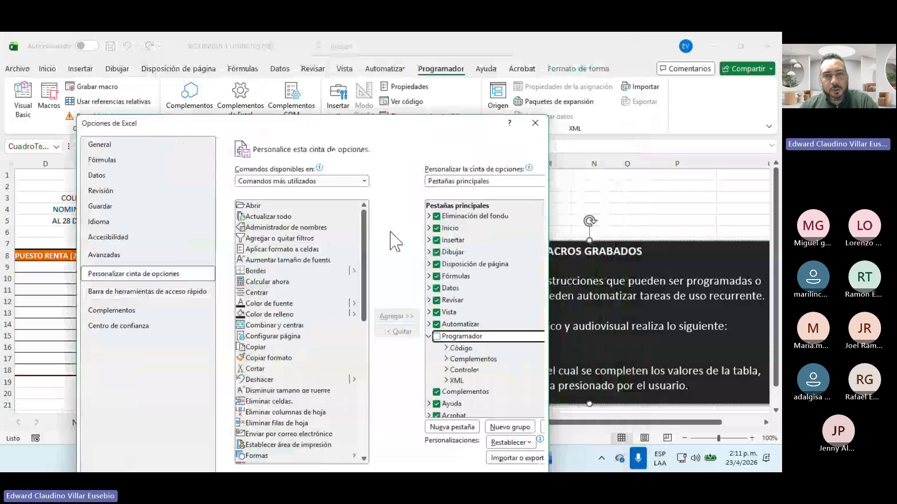
pyautogui.moveTo(326, 126); pyautogui.dragTo(305, 88)
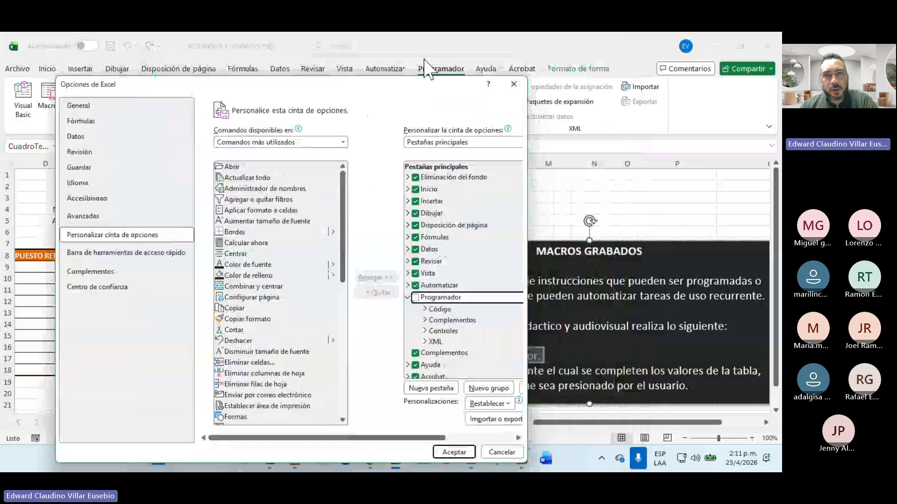
pyautogui.click(454, 452)
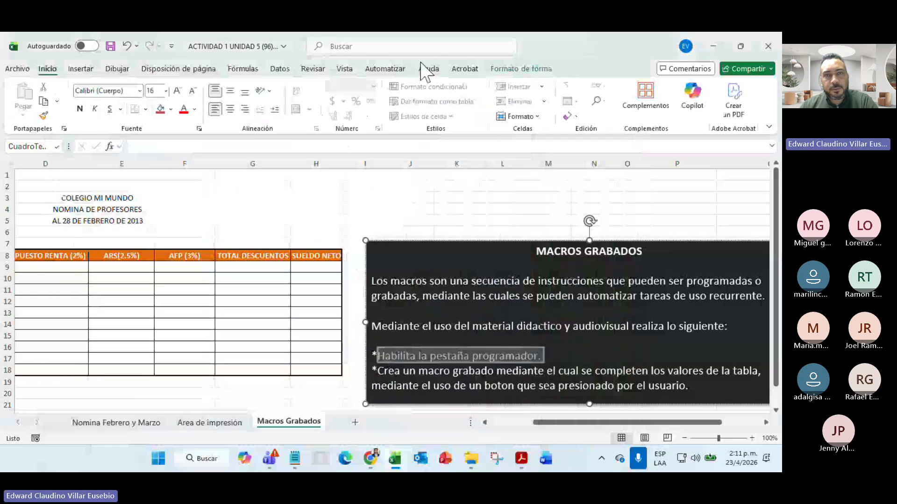
# - Enable the Programador tab among the main ribbon tabs and show its commands
pyautogui.click(172, 45)
pyautogui.click(205, 291)
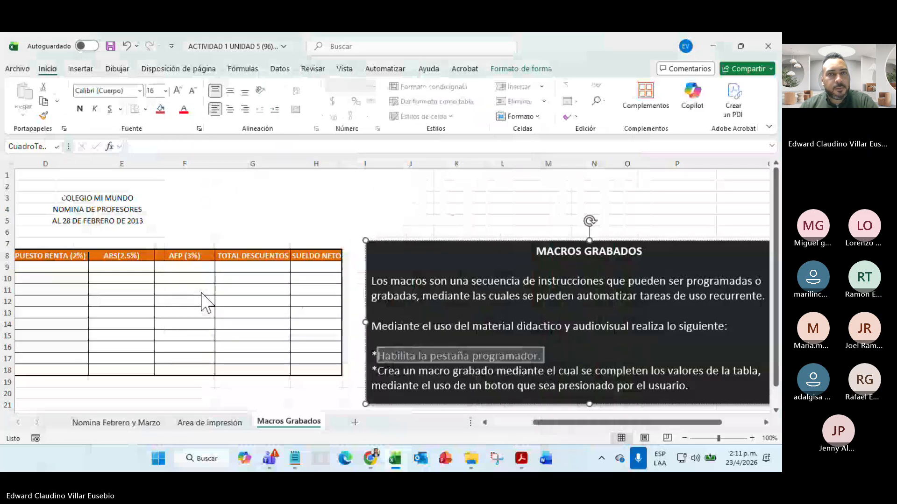
pyautogui.moveTo(310, 54); pyautogui.dragTo(245, 94)
pyautogui.click(142, 240)
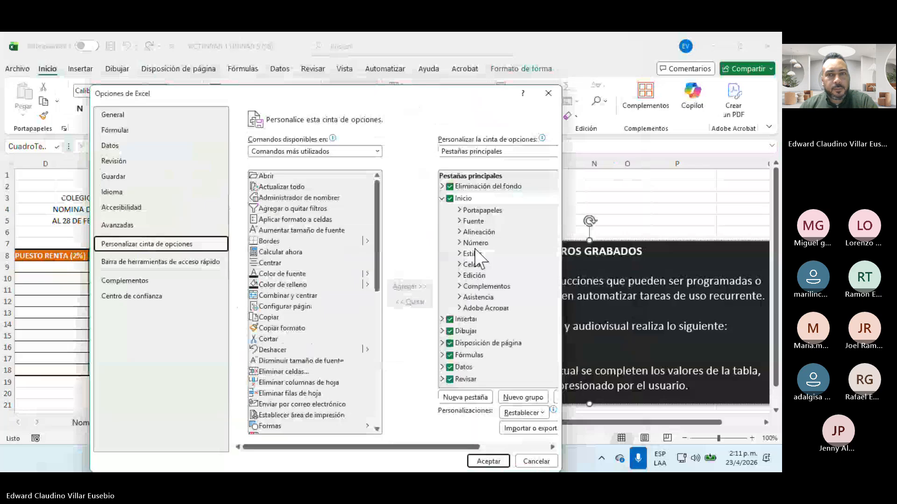
pyautogui.scroll(-2, 514, 251)
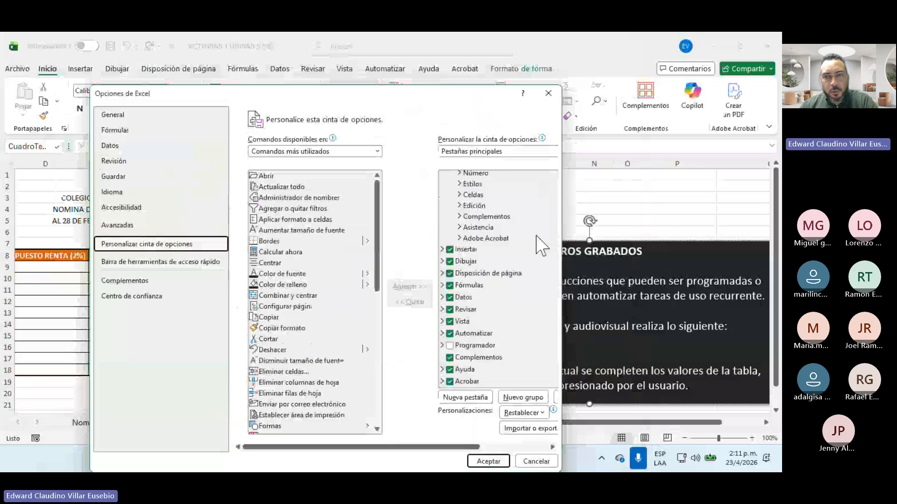
pyautogui.click(449, 345)
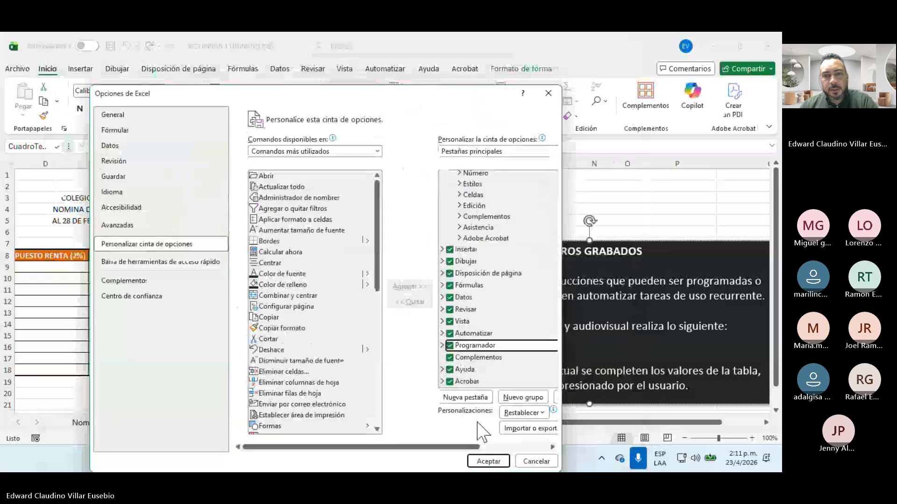
pyautogui.click(489, 462)
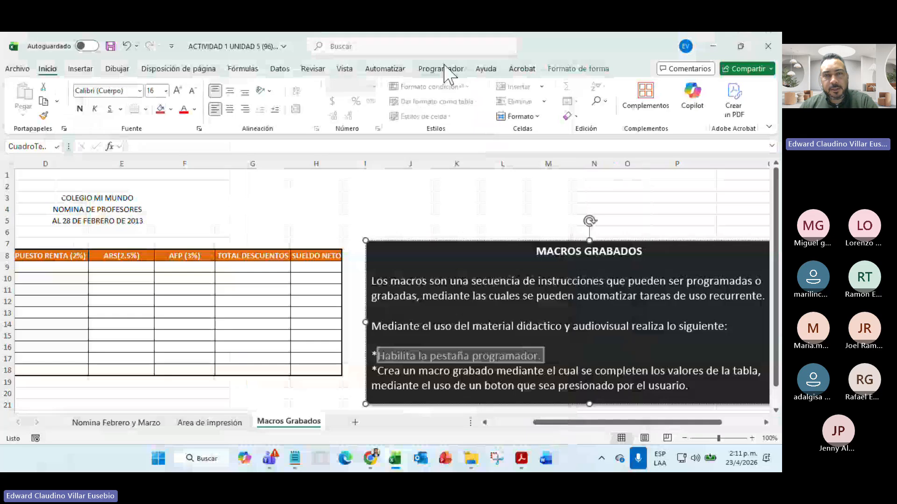
pyautogui.click(444, 70)
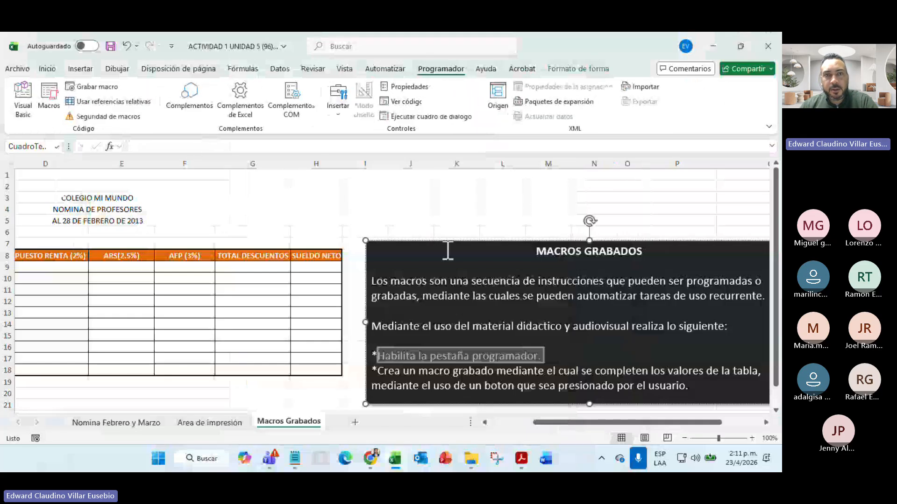
# - Set up a new macro recording named CALCULO_IDAC with the shortcut Ctrl+i
pyautogui.click(503, 423)
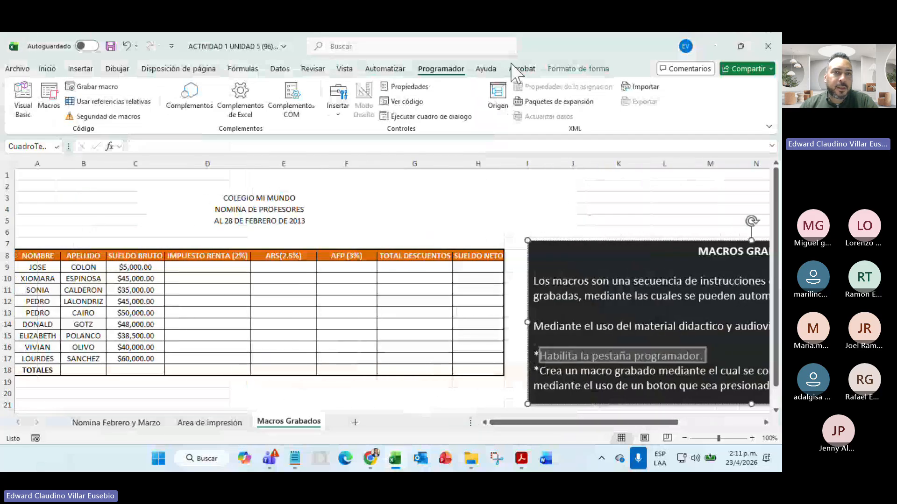
pyautogui.moveTo(241, 108); pyautogui.dragTo(310, 191)
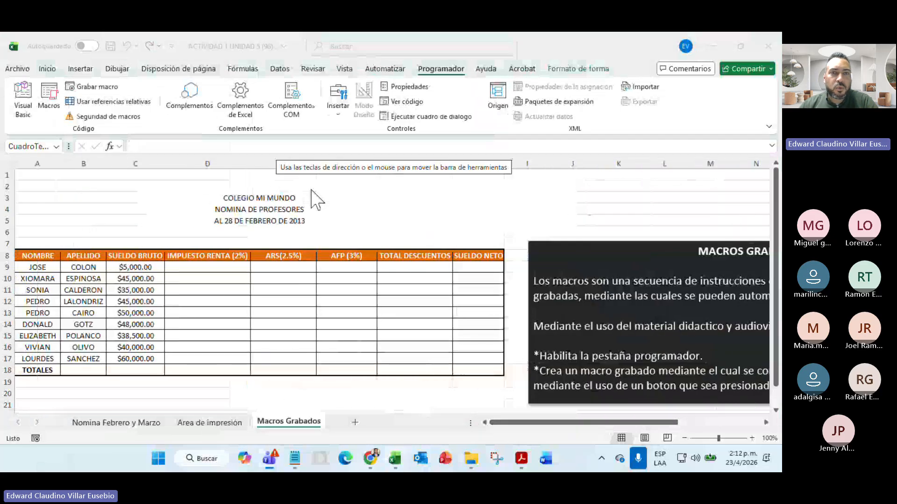
pyautogui.click(90, 87)
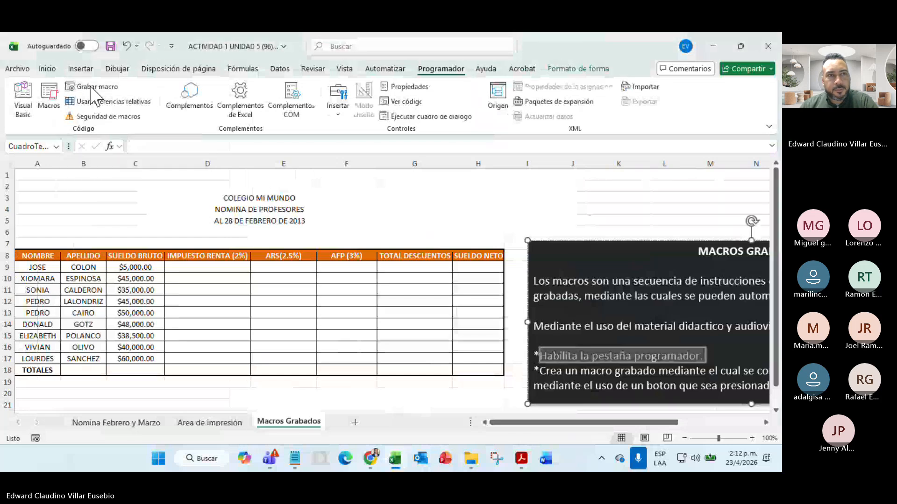
pyautogui.click(90, 86)
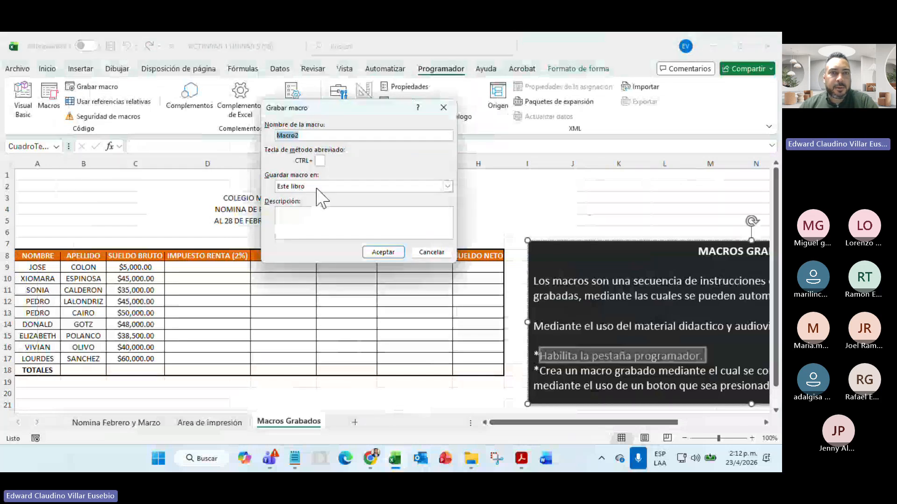
pyautogui.moveTo(309, 182); pyautogui.dragTo(373, 48)
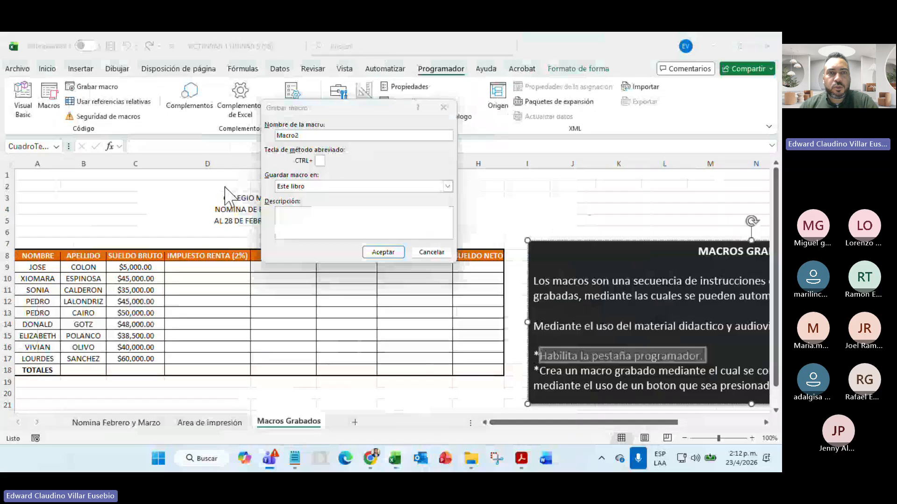
pyautogui.moveTo(310, 134); pyautogui.dragTo(242, 133)
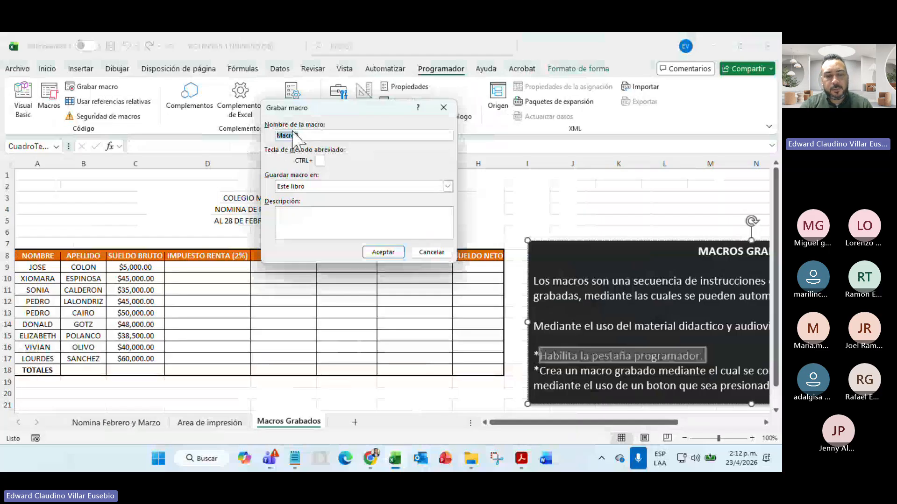
pyautogui.write('A')
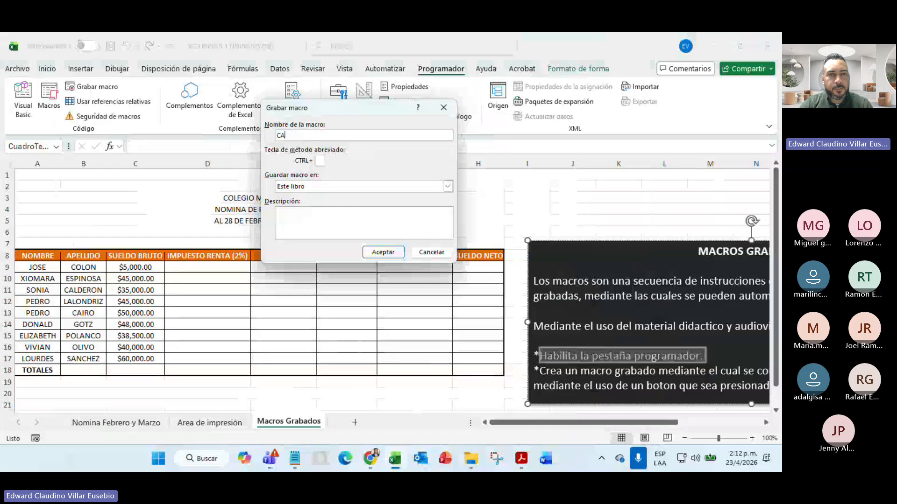
pyautogui.write('LCULO')
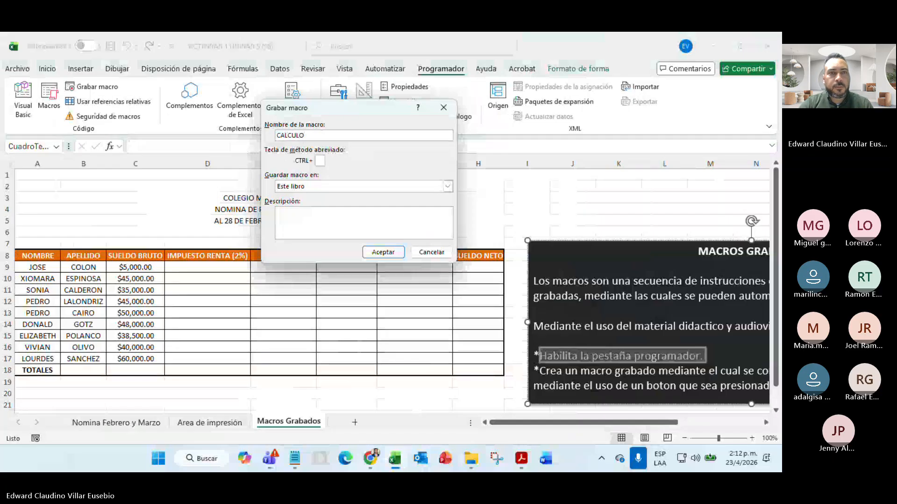
pyautogui.write('_IDAC')
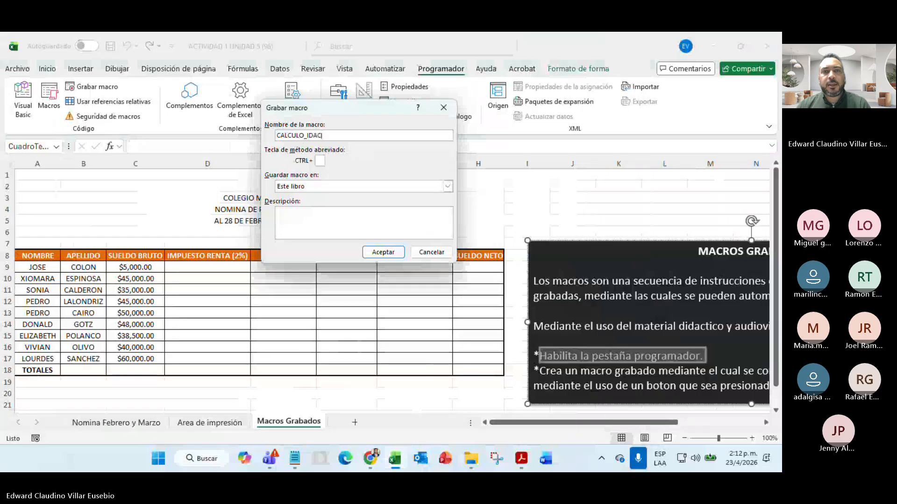
pyautogui.click(321, 160)
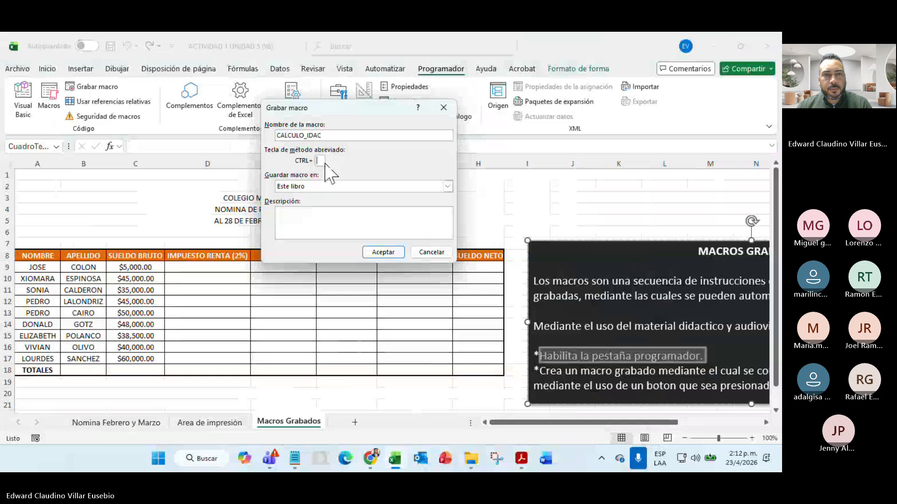
pyautogui.write('i')
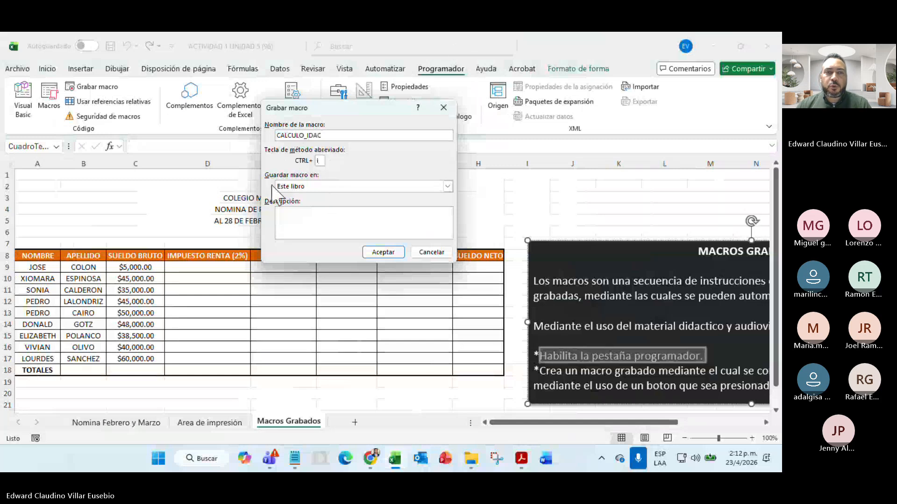
# - Store the macro in Este libro, describe it as "Macro utilizado para realizar el calculo de nomina.", and start recording with cell D9 selected
pyautogui.click(322, 187)
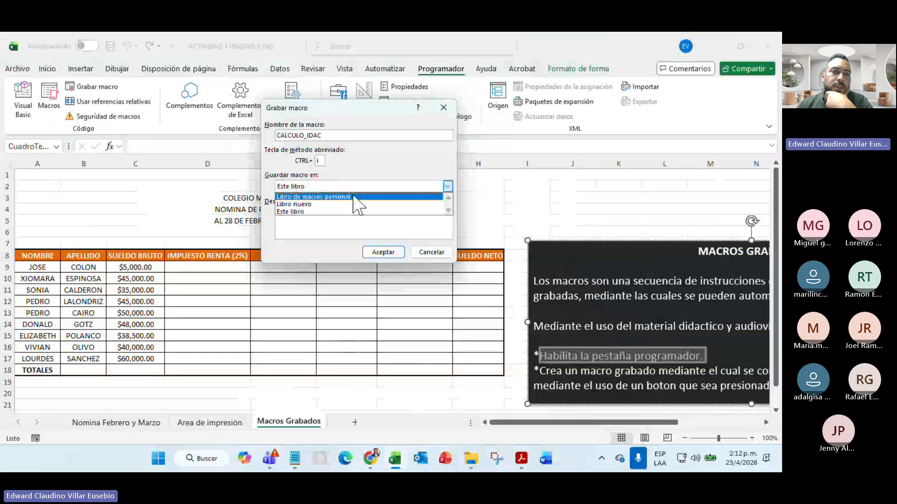
pyautogui.click(303, 212)
pyautogui.click(305, 217)
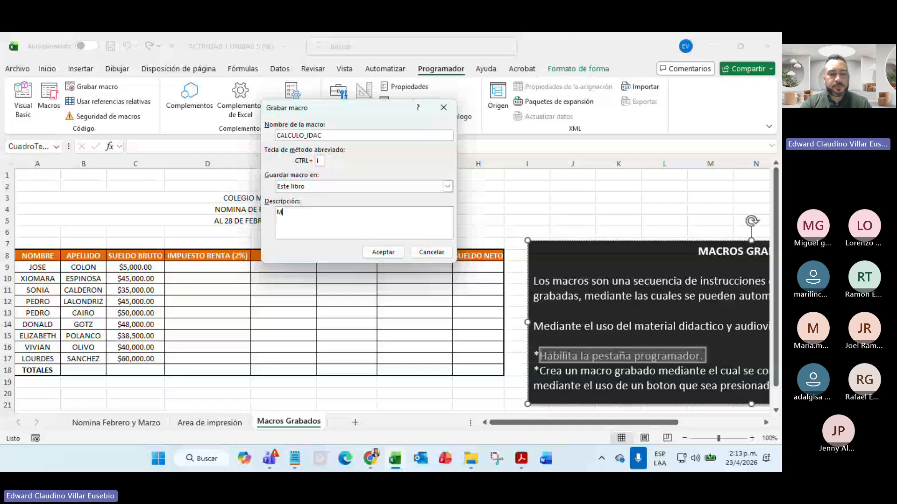
pyautogui.write('ac')
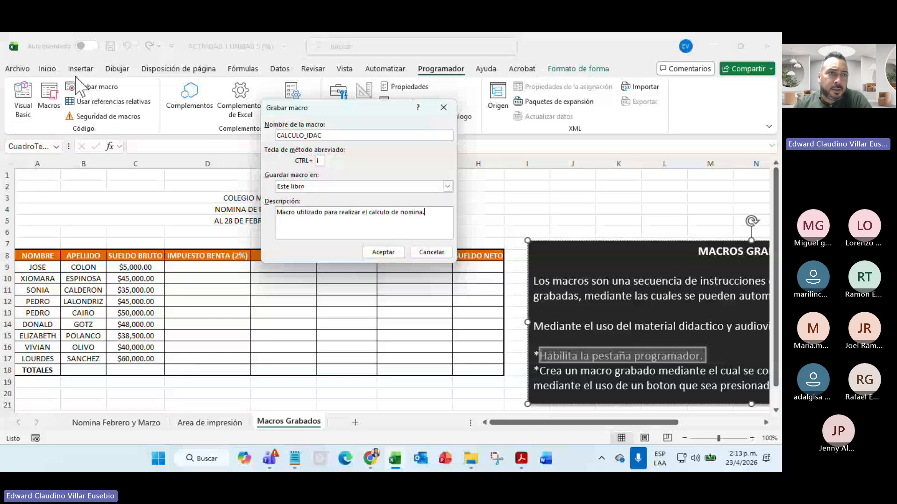
pyautogui.click(380, 253)
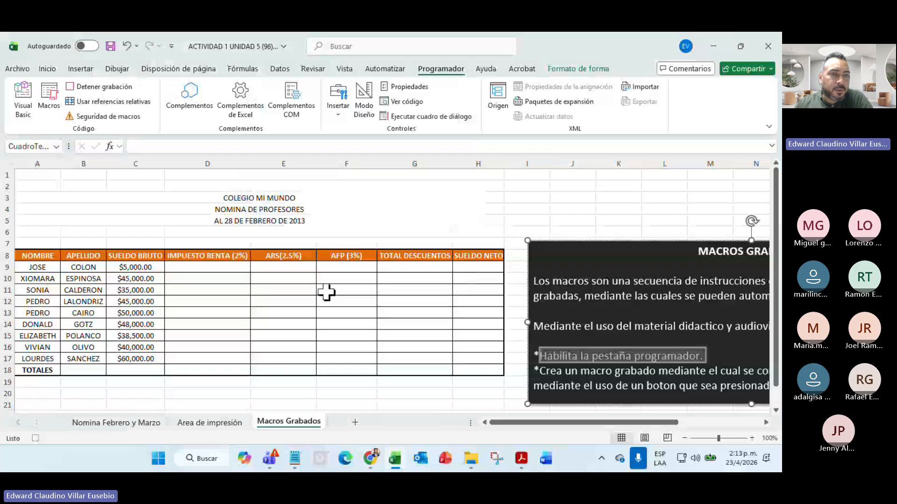
pyautogui.click(210, 268)
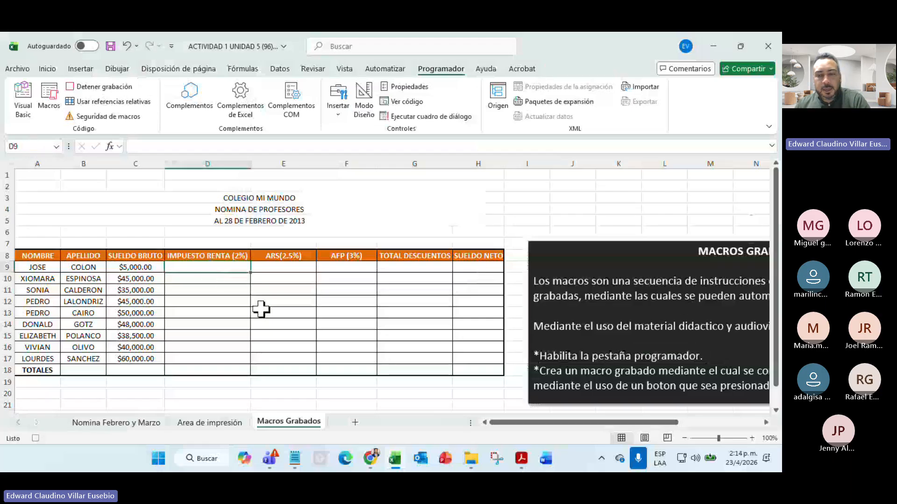
# - Calculate the IMPUESTO RENTA (2%) for the first employee in D9 with the formula =C9*2%
pyautogui.write('=')
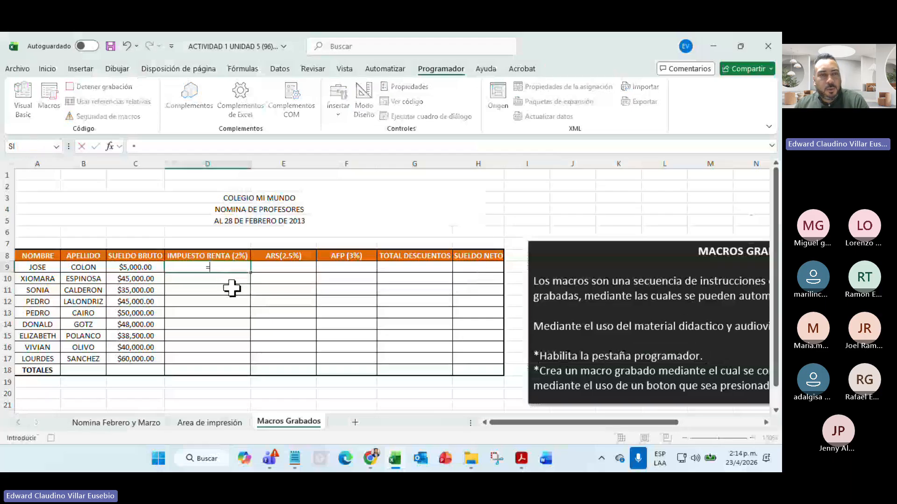
pyautogui.click(136, 266)
pyautogui.write('*2')
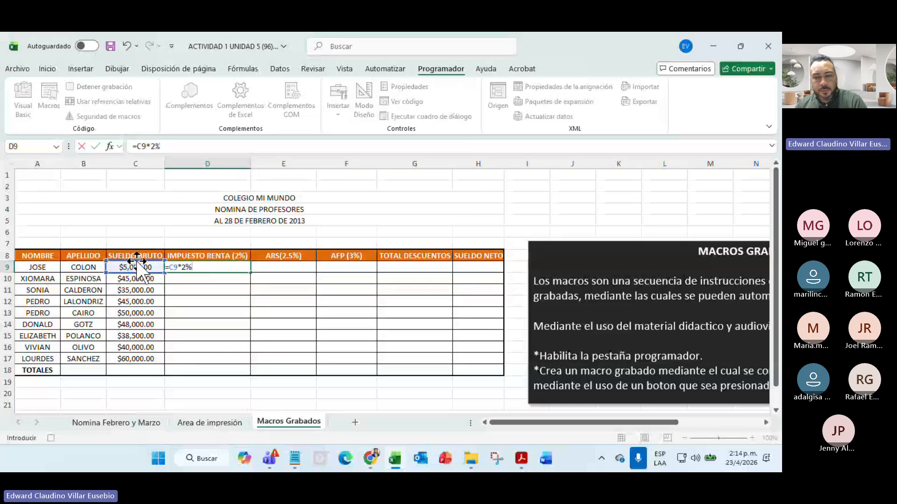
pyautogui.write('%')
pyautogui.press('Return')
# - Calculate the ARS(2.5%) deduction for the first employee in E9 with the formula =C9*2.5%
pyautogui.click(283, 264)
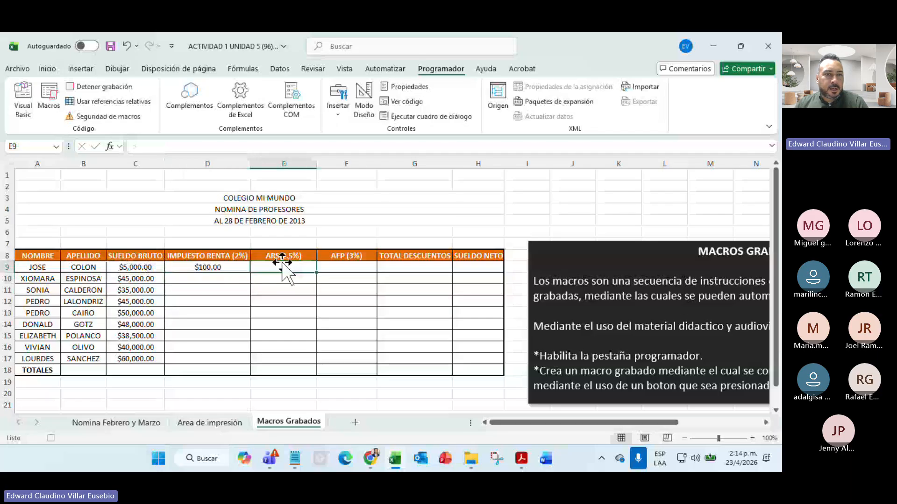
pyautogui.write('=')
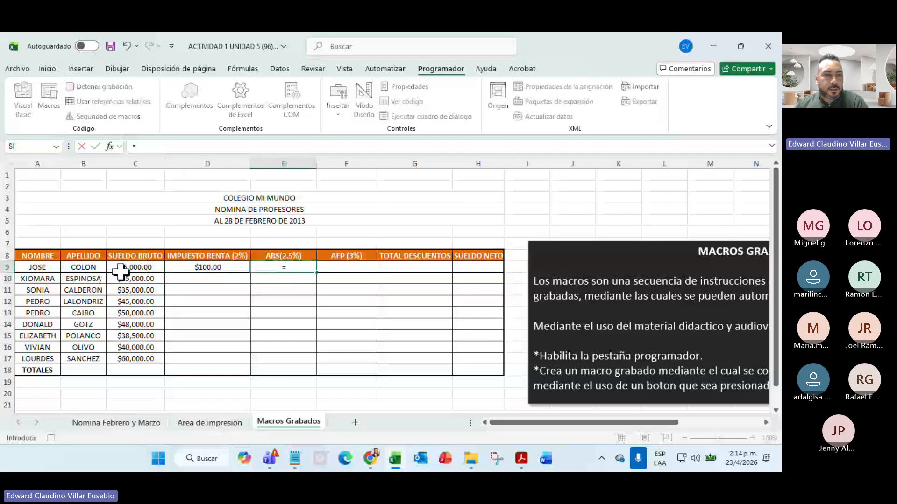
pyautogui.click(122, 269)
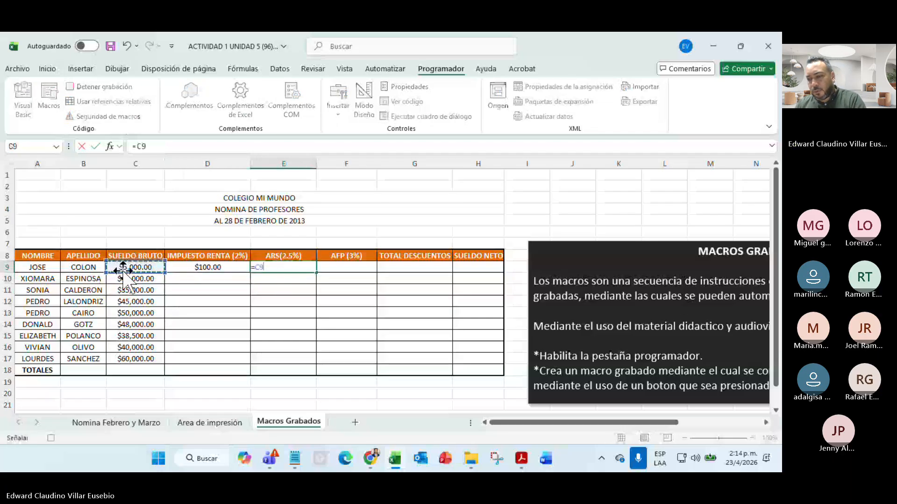
pyautogui.write('*3%')
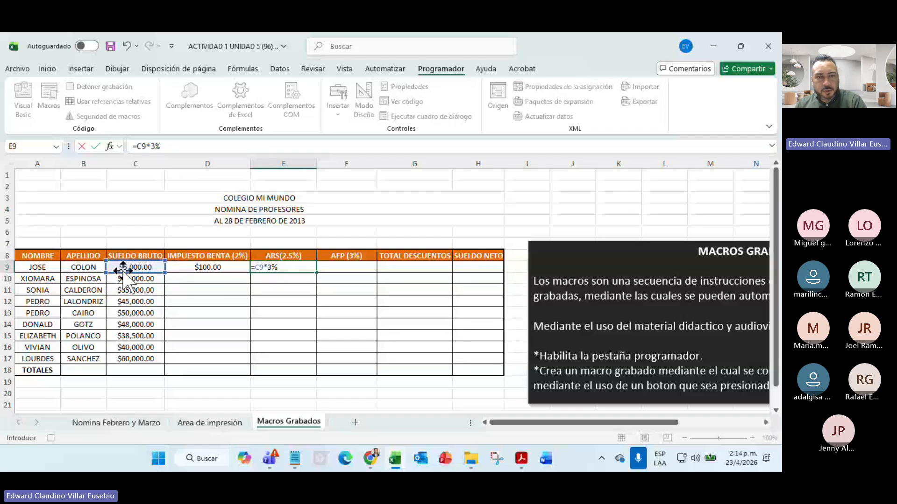
pyautogui.write('2.')
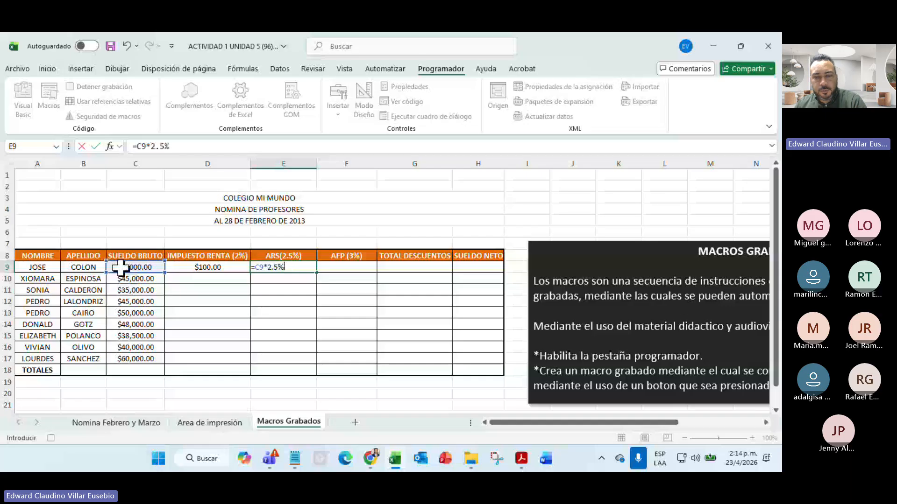
pyautogui.write('5%')
pyautogui.press('Return')
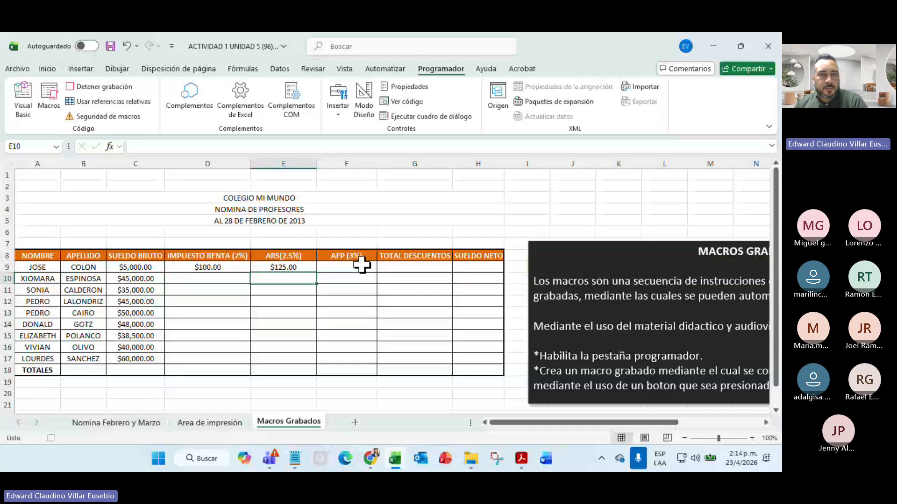
# - Calculate the AFP (3%) deduction for the first employee in F9 with the formula =C9*3%
pyautogui.click(362, 265)
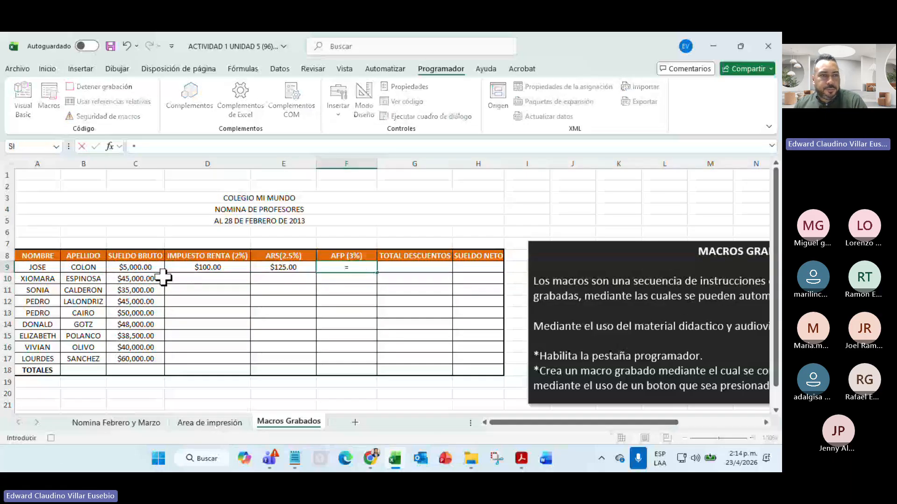
pyautogui.write('=')
pyautogui.click(140, 268)
pyautogui.write('*3')
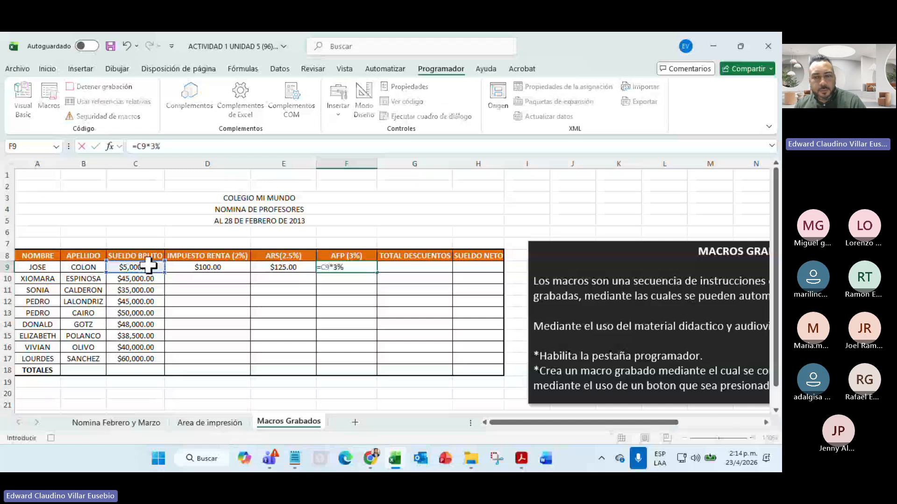
pyautogui.write('%')
pyautogui.press('Return')
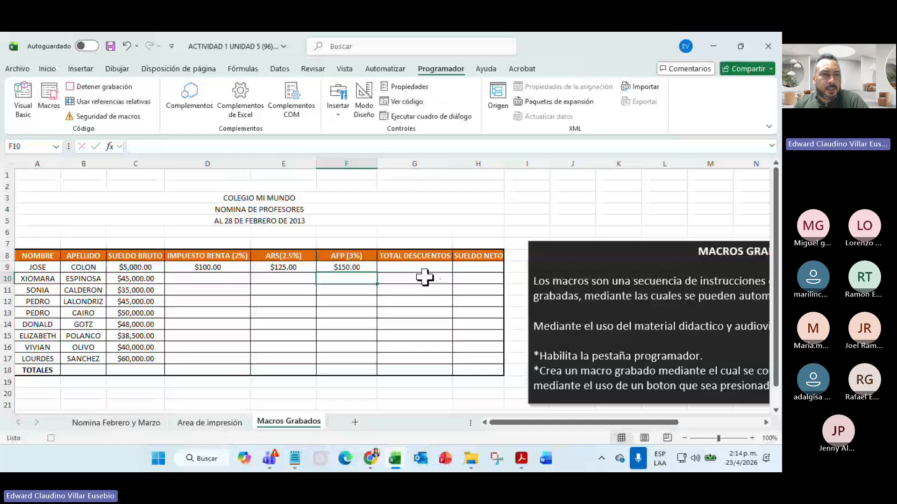
# - AutoSum the first employee's three deductions, D9 to F9, into TOTAL DESCUENTOS in G9
pyautogui.moveTo(210, 266); pyautogui.dragTo(411, 262)
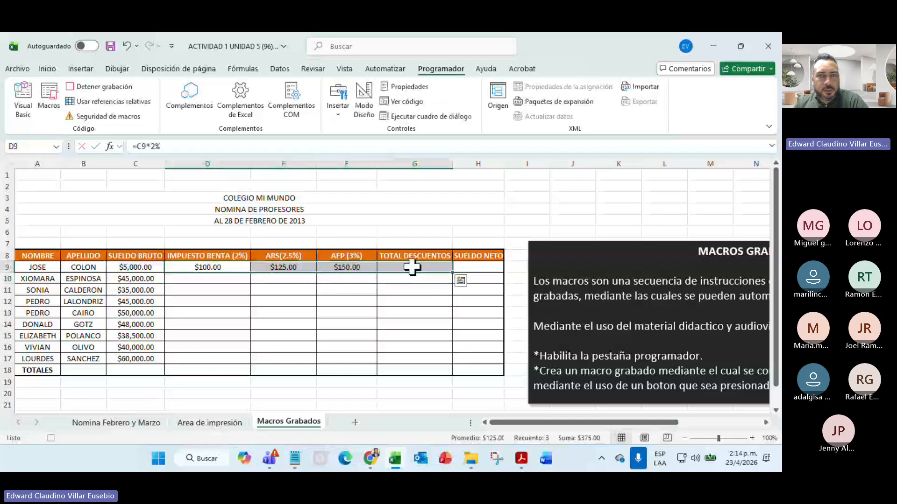
pyautogui.click(47, 69)
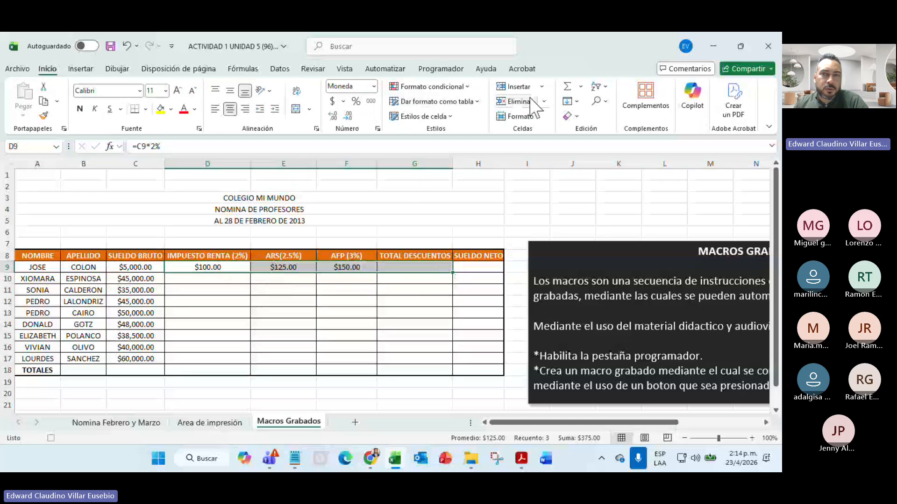
pyautogui.click(568, 87)
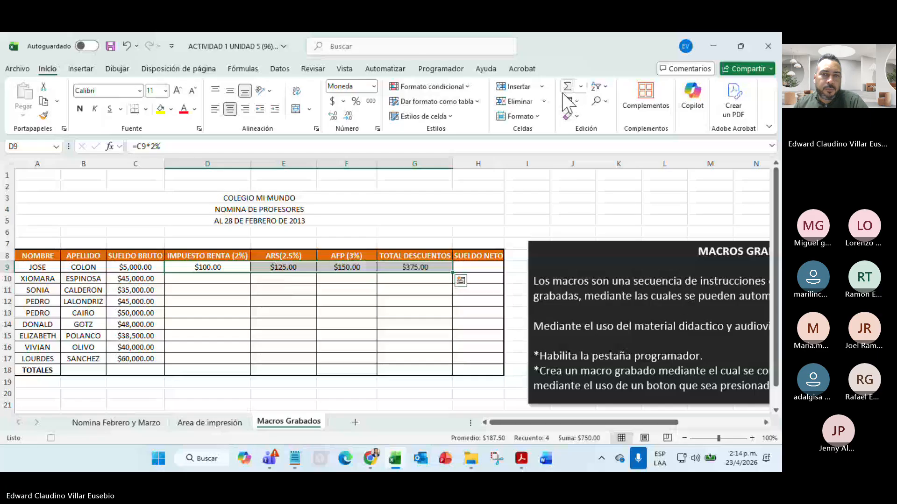
# - Widen the SUELDO NETO column and calculate the first employee's net salary in H9 with =C9-G9
pyautogui.click(478, 268)
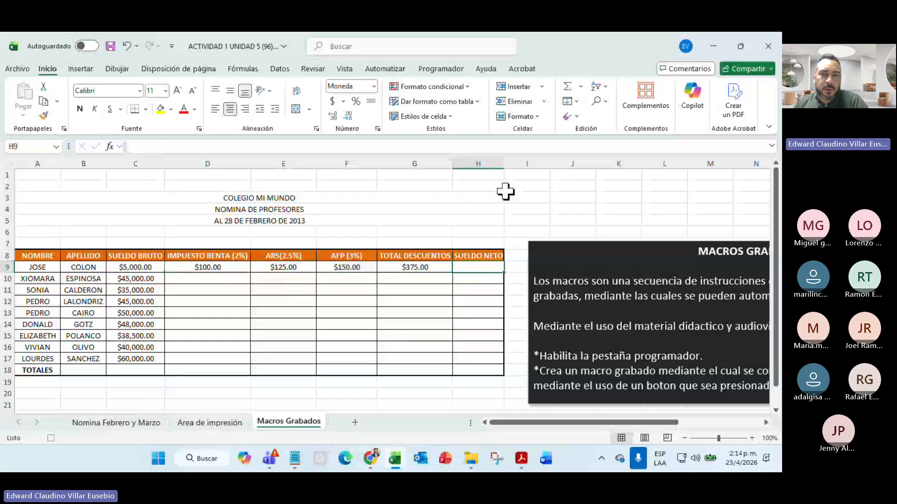
pyautogui.moveTo(504, 163); pyautogui.dragTo(546, 162)
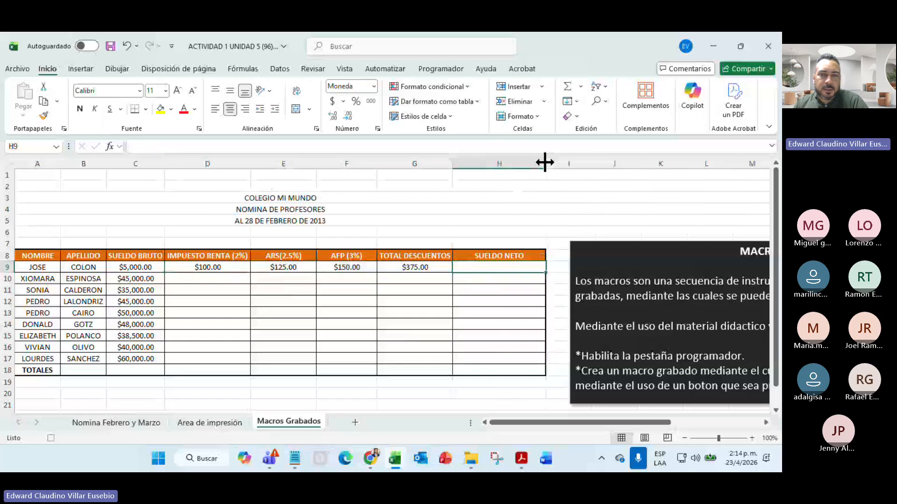
pyautogui.write('=')
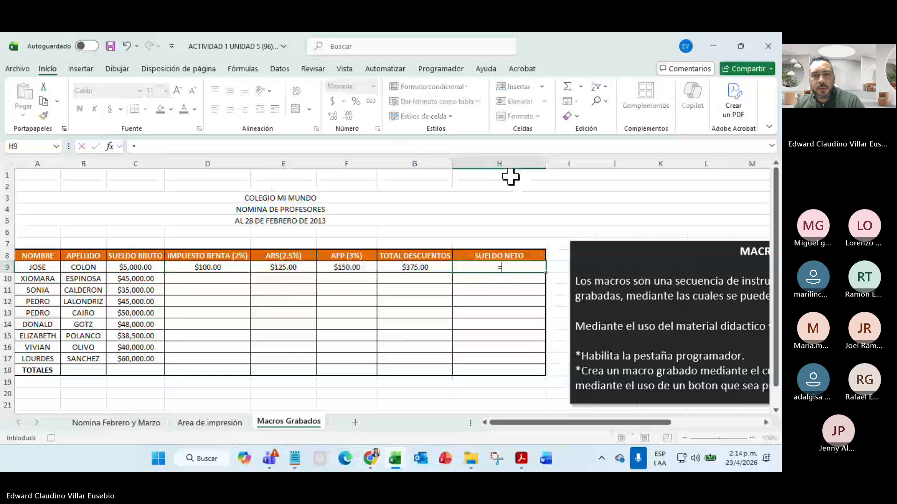
pyautogui.click(112, 269)
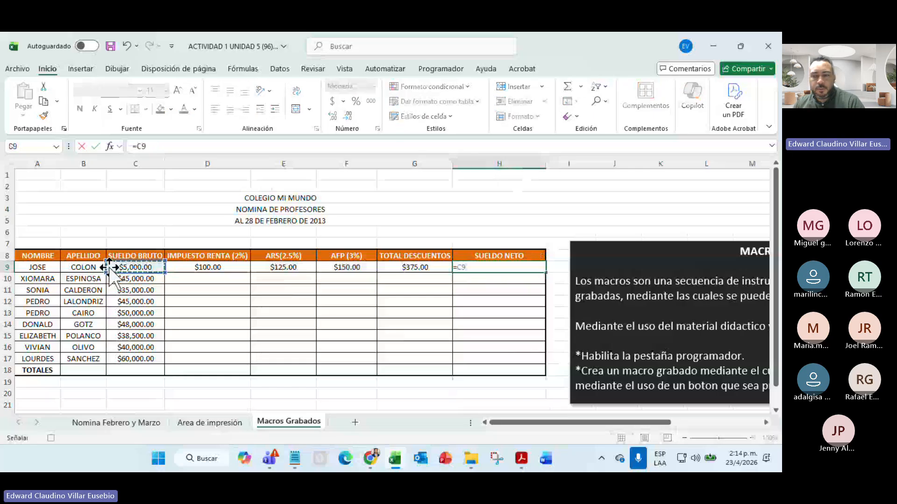
pyautogui.write('-')
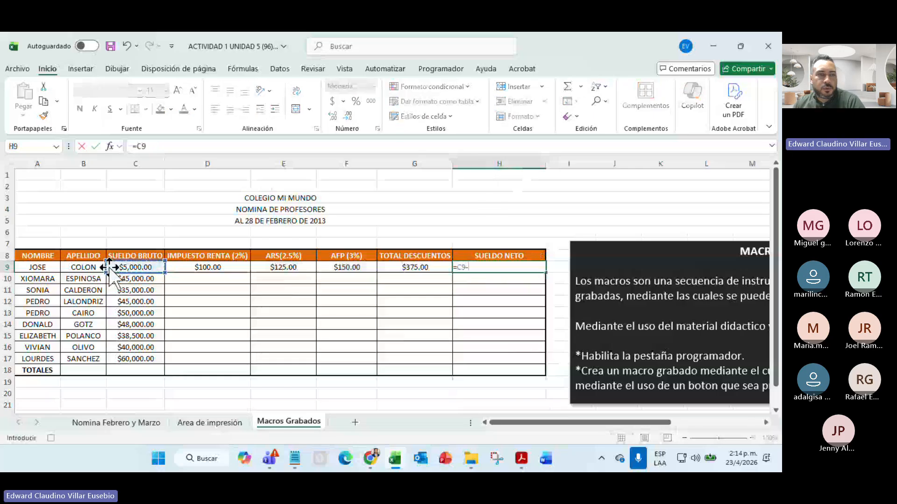
pyautogui.click(412, 267)
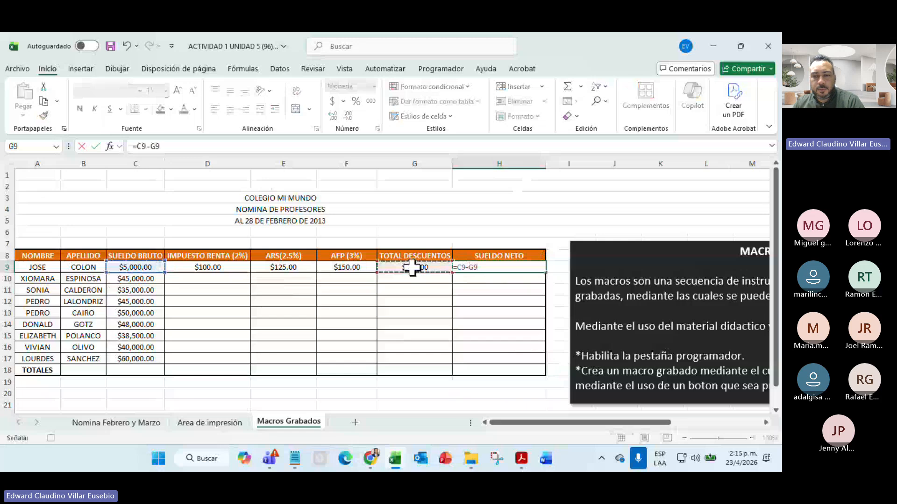
pyautogui.press('Return')
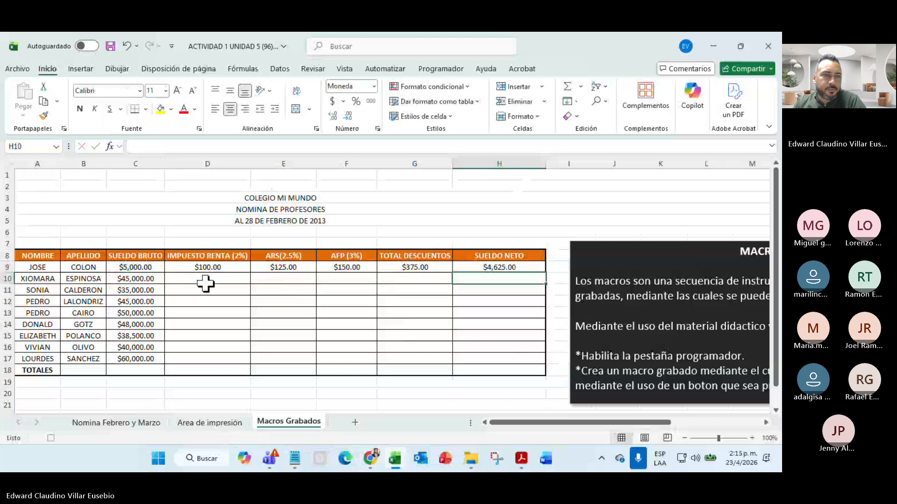
# - Fill the IMPUESTO RENTA, ARS and AFP formulas in D9, E9 and F9 down to row 17
pyautogui.click(209, 269)
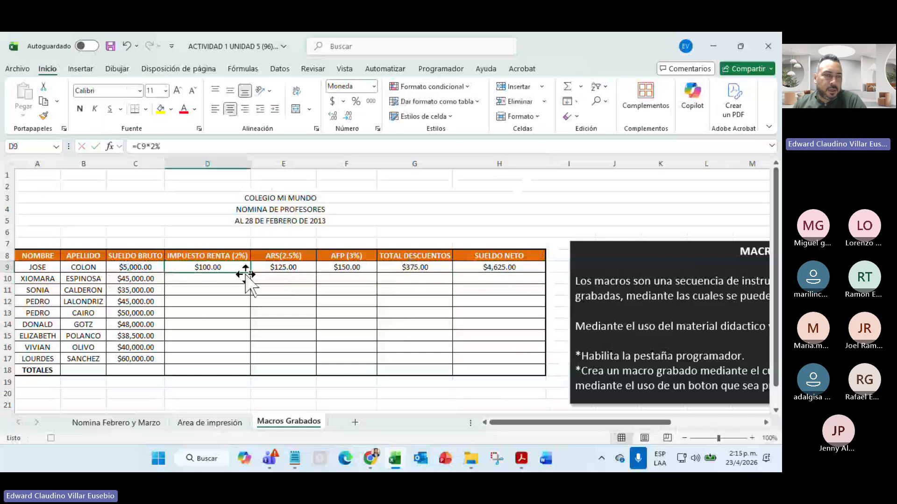
pyautogui.moveTo(250, 272); pyautogui.dragTo(241, 365)
pyautogui.click(307, 267)
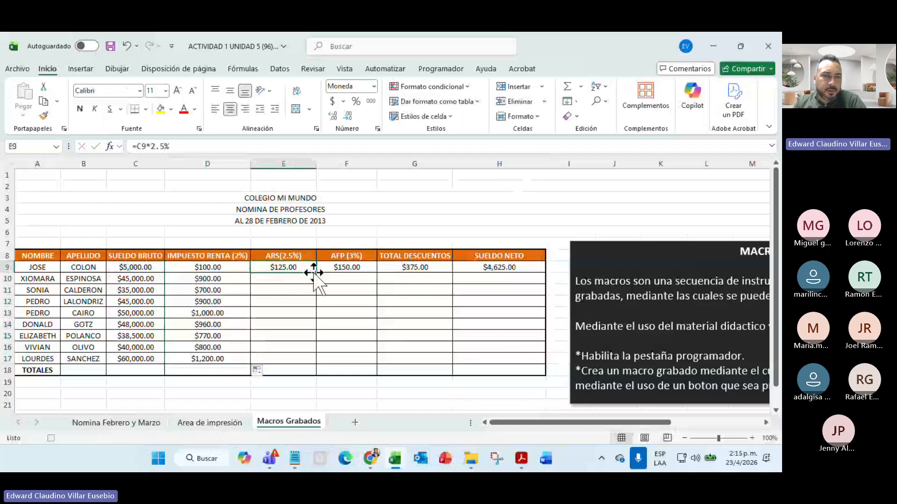
pyautogui.moveTo(316, 272); pyautogui.dragTo(305, 365)
pyautogui.click(356, 267)
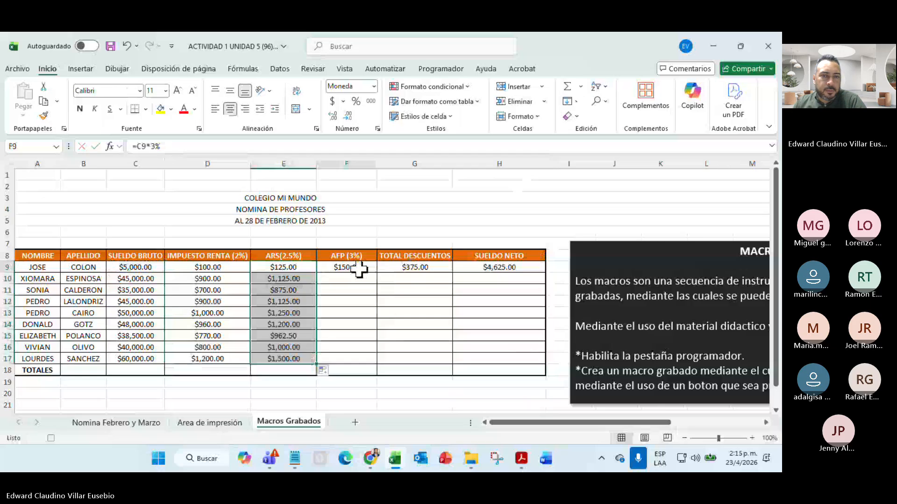
pyautogui.moveTo(376, 272); pyautogui.dragTo(371, 361)
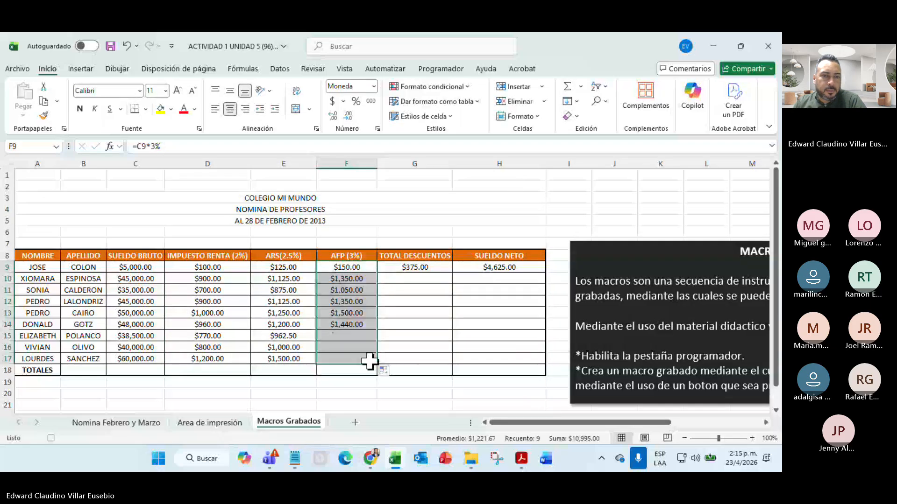
# - Fill the TOTAL DESCUENTOS and SUELDO NETO formulas in G9 and H9 down to row 17
pyautogui.click(409, 267)
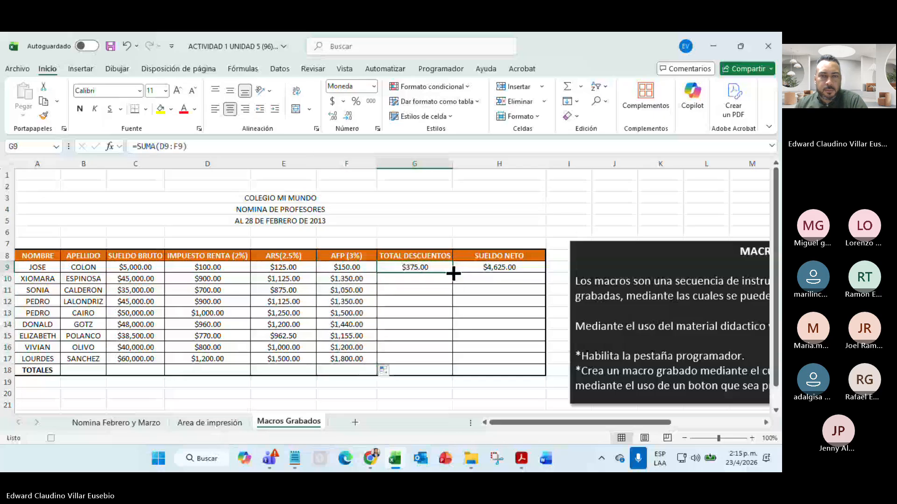
pyautogui.moveTo(453, 273); pyautogui.dragTo(426, 363)
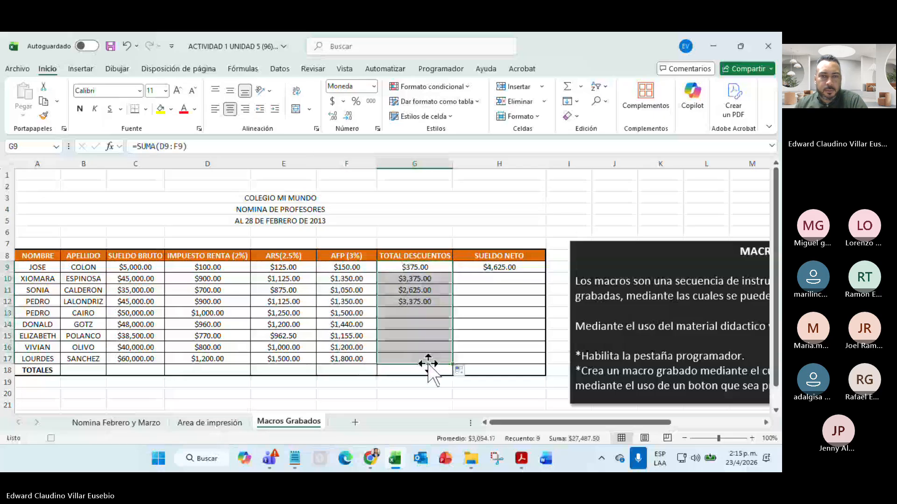
pyautogui.click(517, 267)
pyautogui.moveTo(547, 273); pyautogui.dragTo(543, 360)
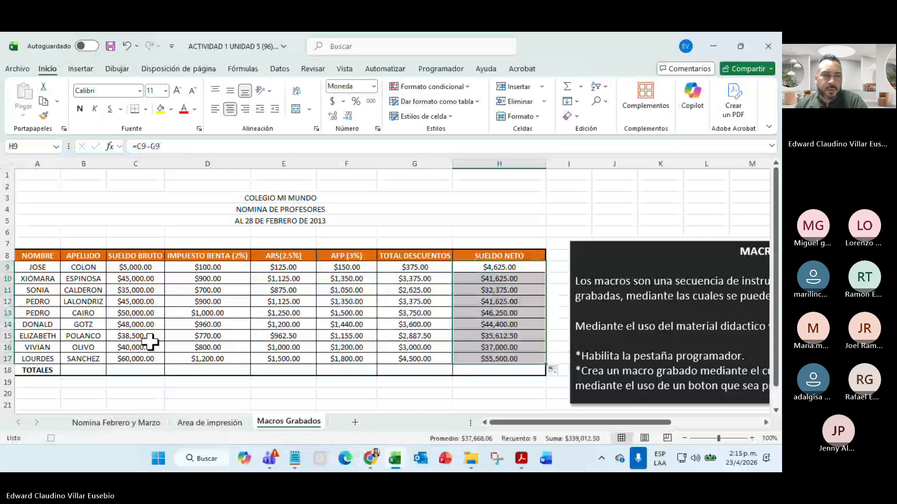
# - AutoSum SUELDO BRUTO into C18 and fill that total across the TOTALES row to H18
pyautogui.click(125, 268)
pyautogui.moveTo(125, 267); pyautogui.dragTo(111, 371)
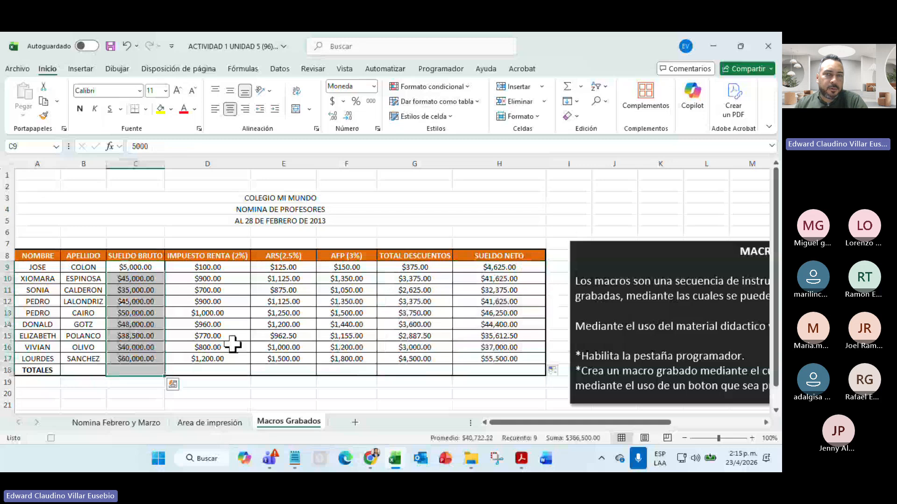
pyautogui.click(568, 87)
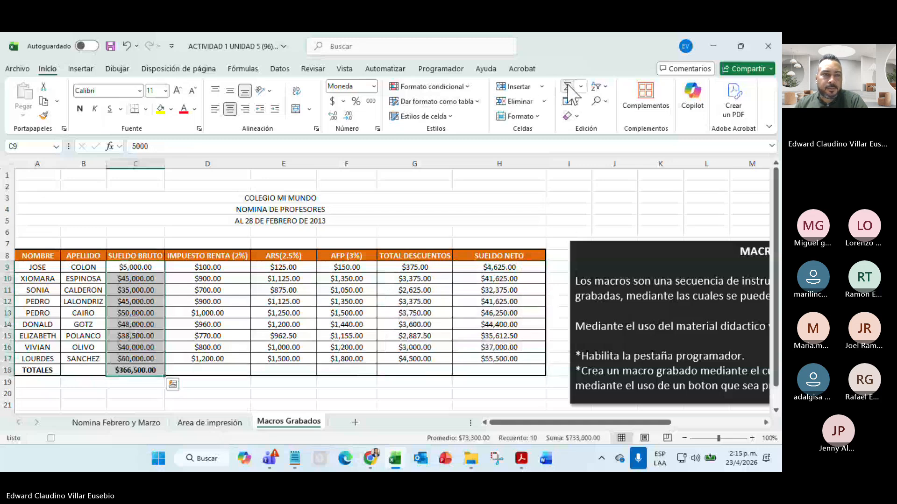
pyautogui.click(136, 370)
pyautogui.moveTo(165, 377); pyautogui.dragTo(524, 378)
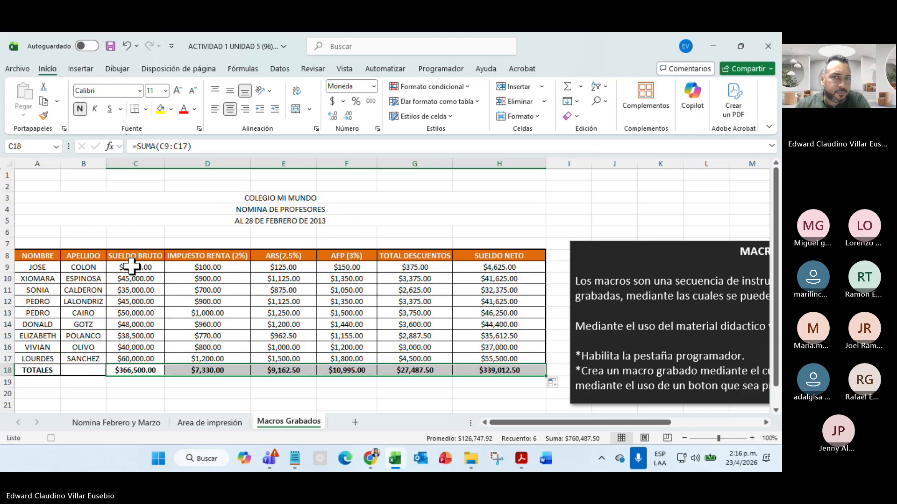
# - Stop the macro recording and check that CALCULO_IDAC is in the macro list, leaving without running it
pyautogui.click(450, 67)
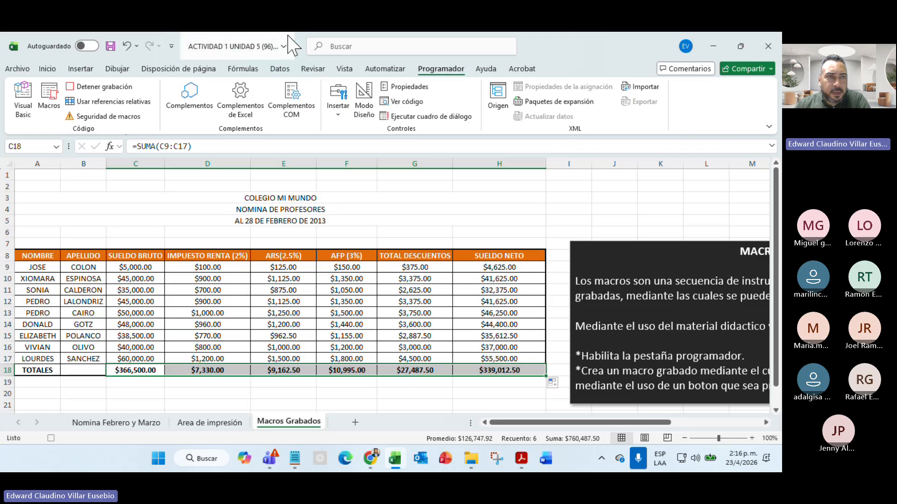
pyautogui.click(98, 87)
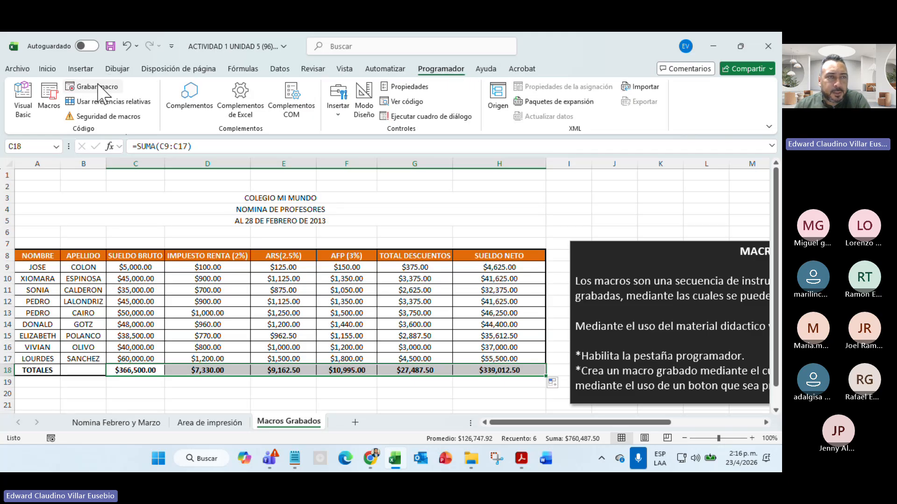
pyautogui.click(48, 108)
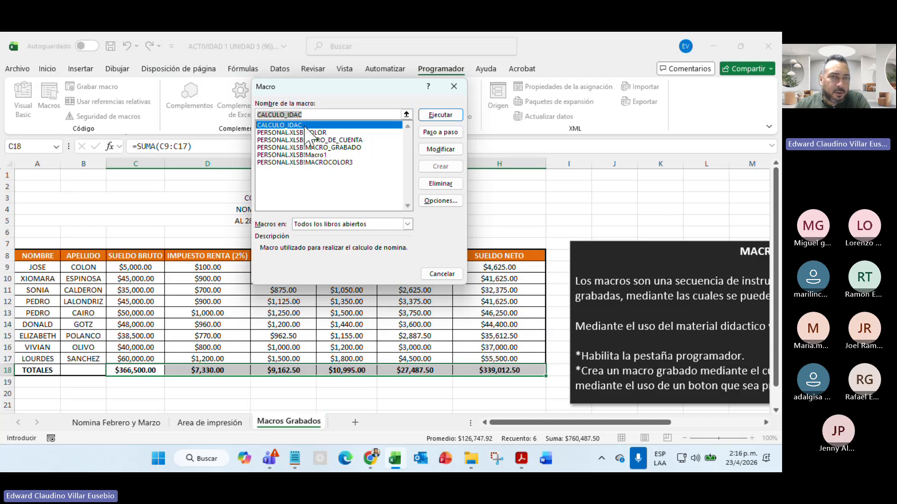
pyautogui.click(442, 275)
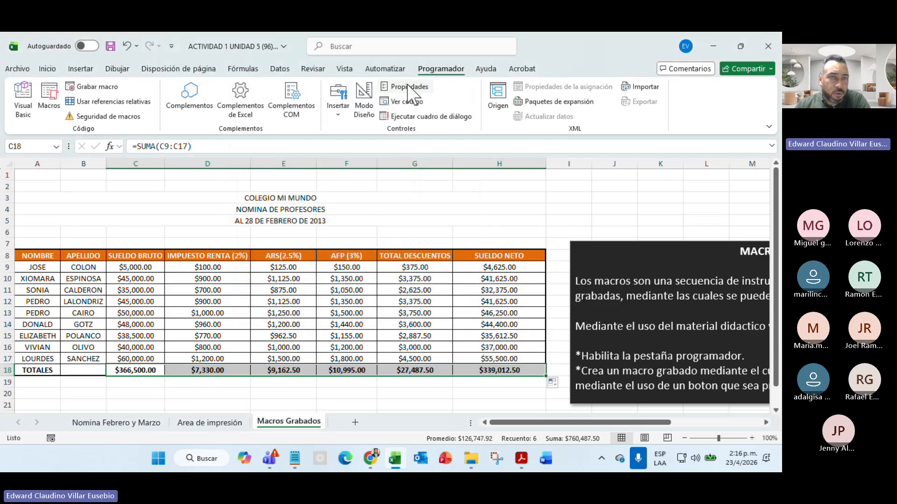
# - Draw a form control button over G6:H7, above TOTAL DESCUENTOS and SUELDO NETO, and assign it the CALCULO_IDAC macro
pyautogui.click(334, 110)
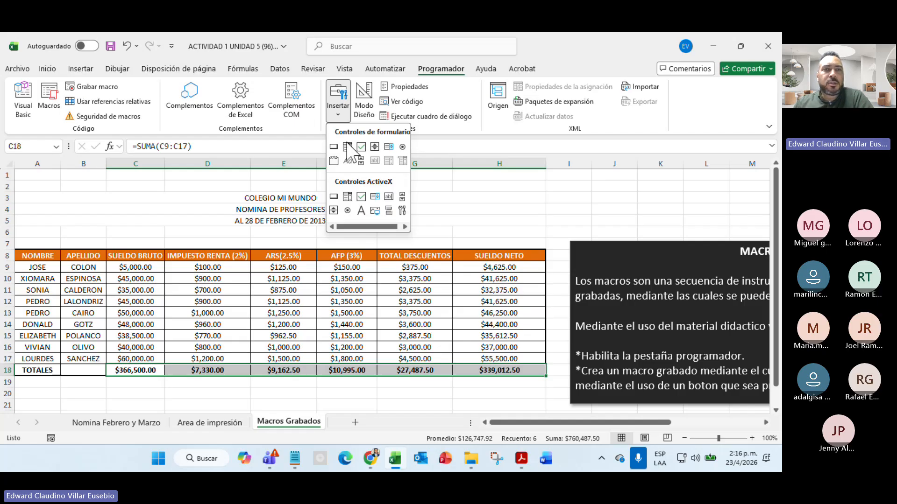
pyautogui.click(333, 147)
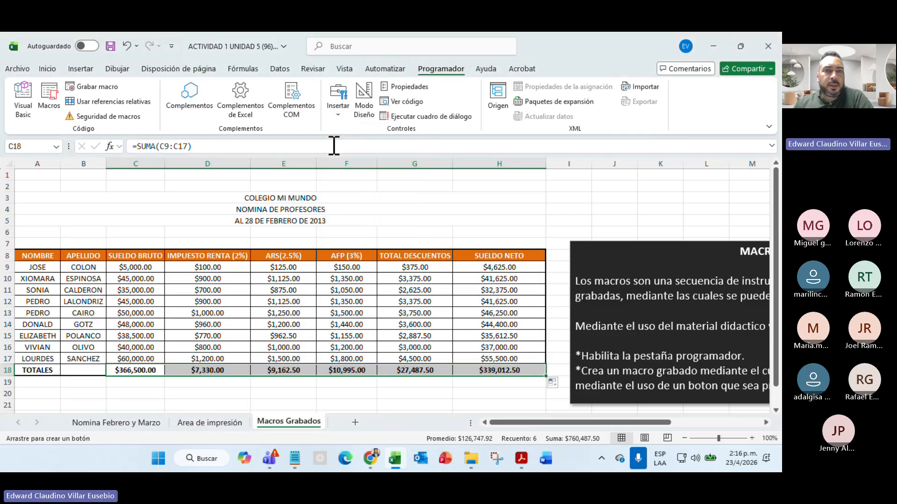
pyautogui.moveTo(379, 224); pyautogui.dragTo(544, 248)
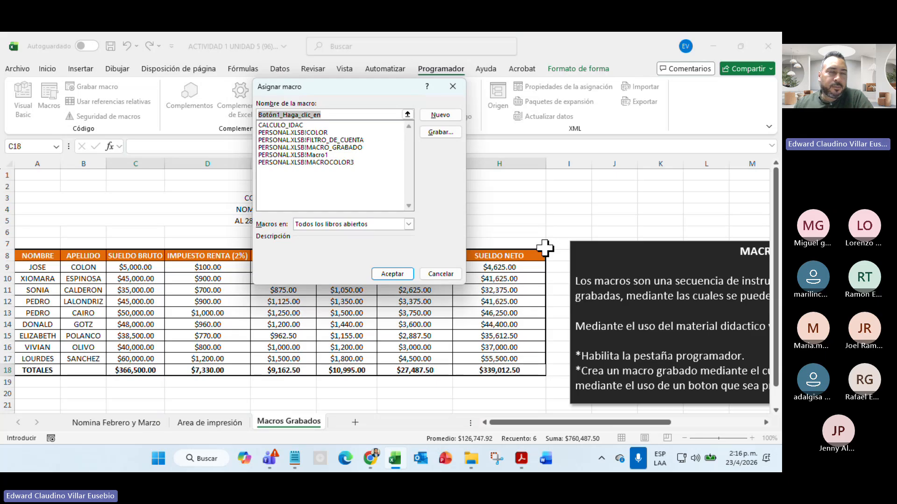
pyautogui.click(280, 125)
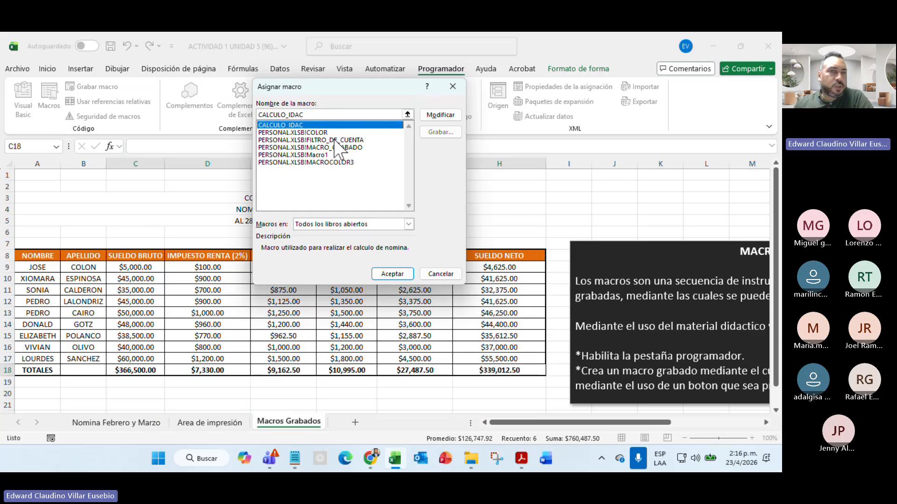
pyautogui.click(389, 275)
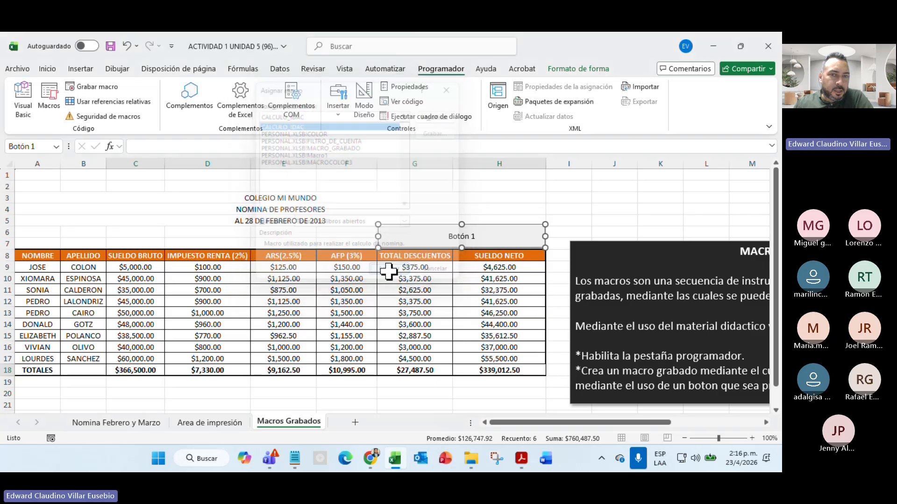
# - Replace the new button's caption with CALCULO IDAC and deselect the button
pyautogui.click(450, 236)
pyautogui.press('Delete')
pyautogui.press('Delete')
pyautogui.press('Delete')
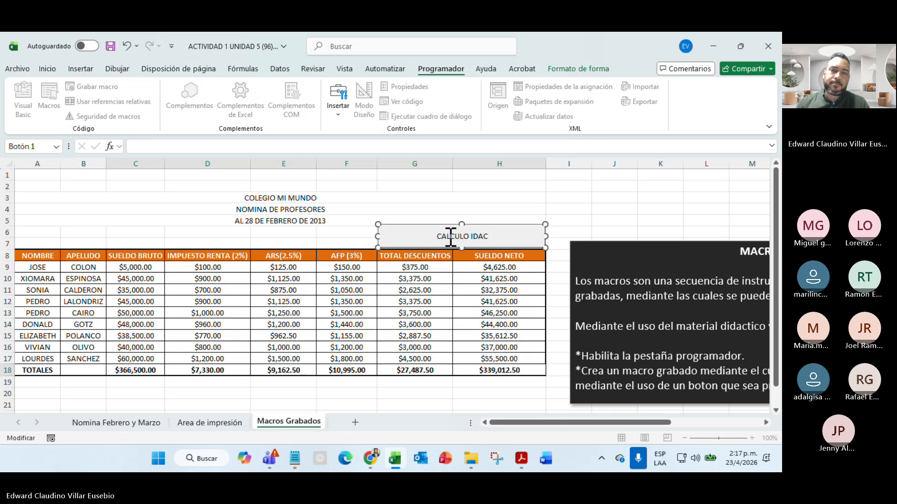
pyautogui.click(598, 220)
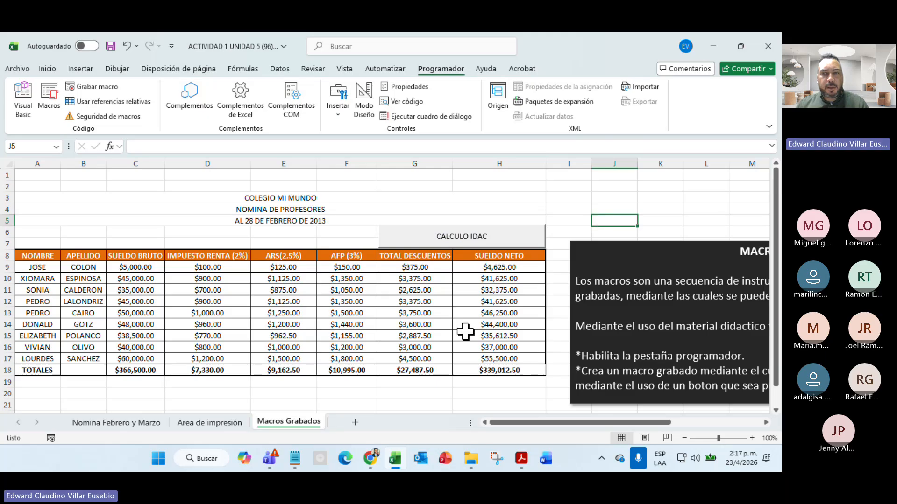
# - Enter 339012.50 in H20 below the table as a reference copy of the SUELDO NETO total
pyautogui.click(478, 397)
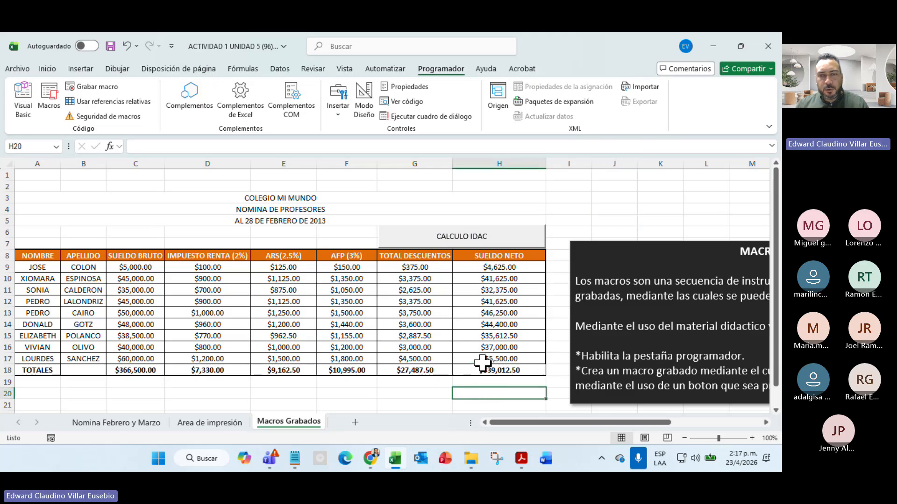
pyautogui.write('339')
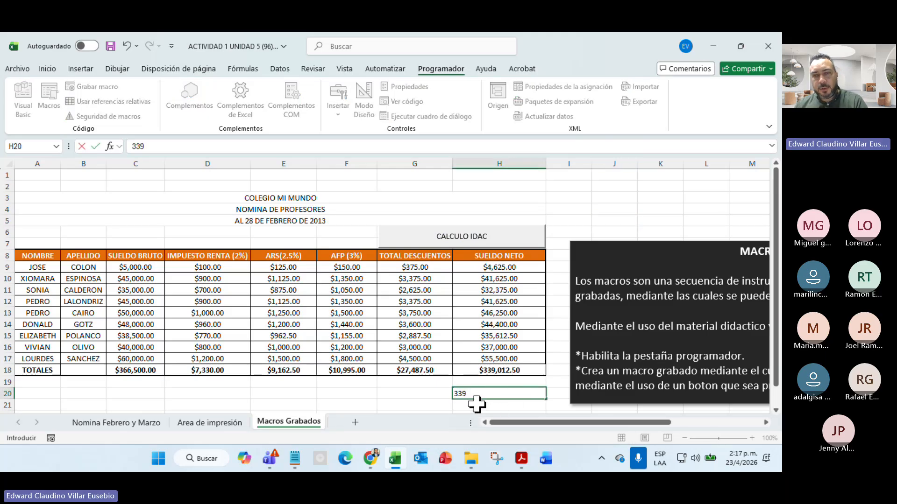
pyautogui.write('012')
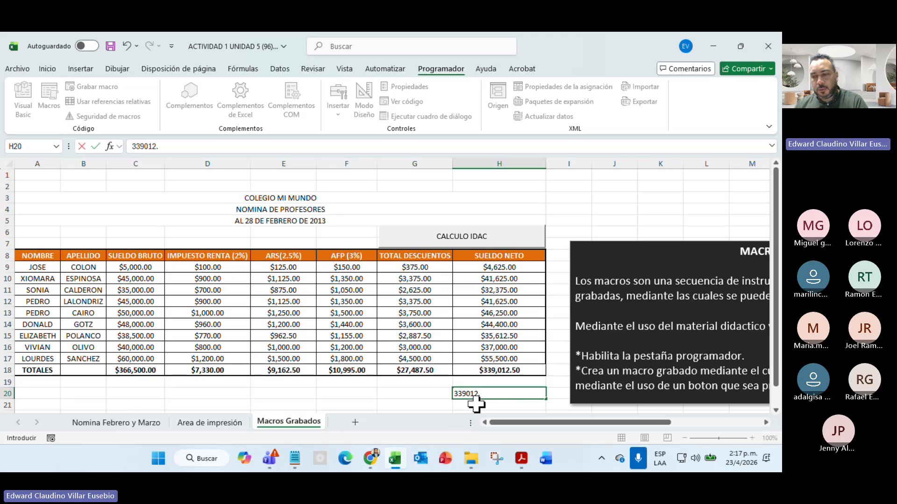
pyautogui.write('.50')
pyautogui.press('Return')
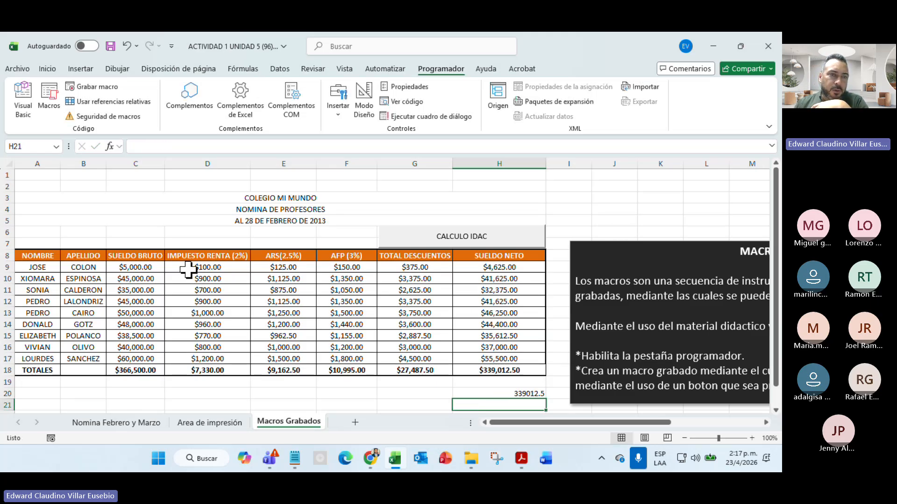
pyautogui.moveTo(188, 269); pyautogui.dragTo(482, 368)
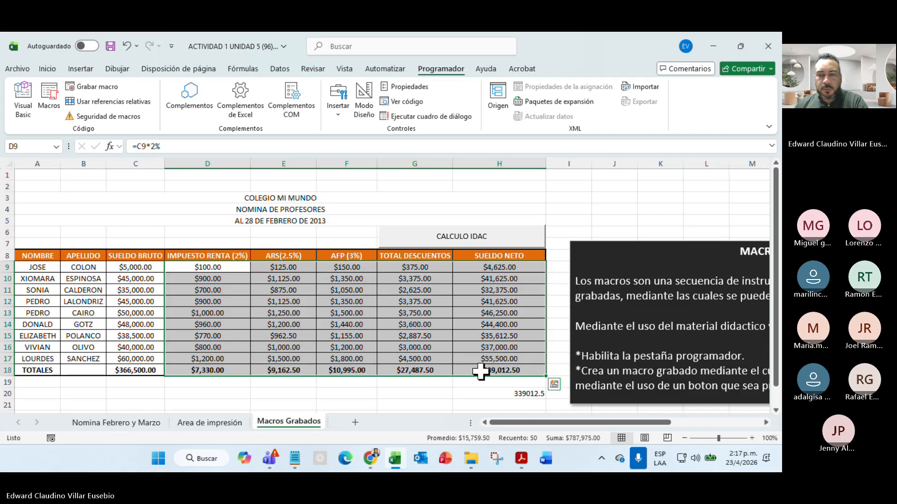
pyautogui.click(116, 101)
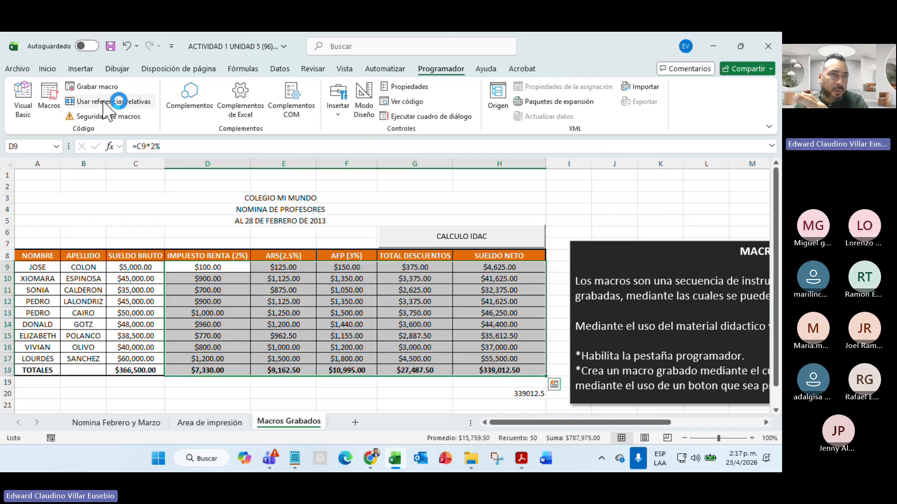
pyautogui.click(96, 86)
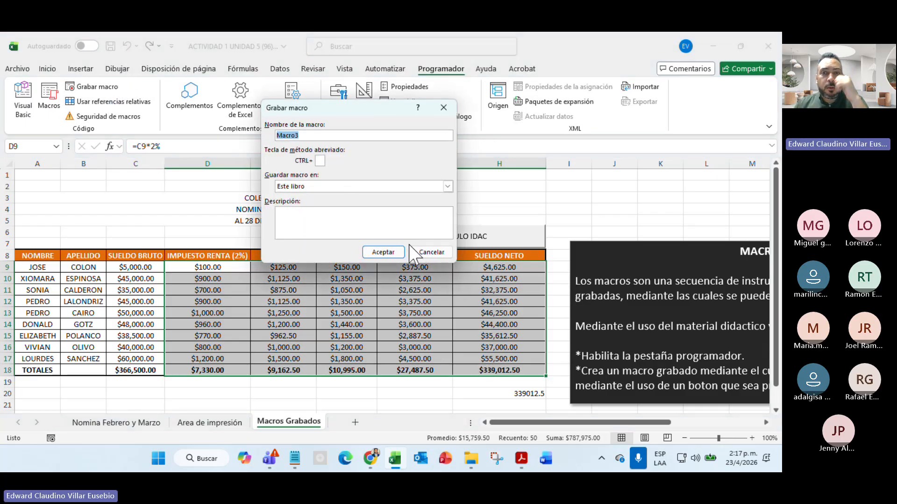
pyautogui.click(423, 252)
pyautogui.click(421, 199)
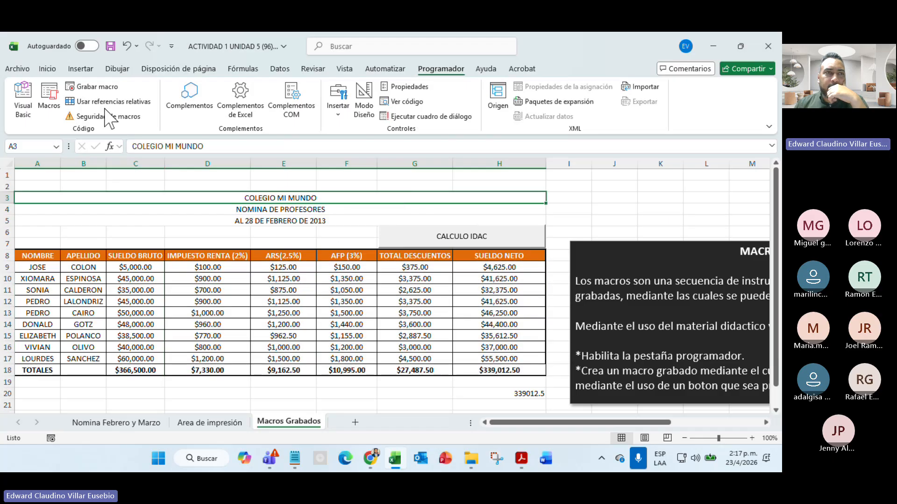
# - Start recording a macro named BORRAR in Este libro with shortcut Ctrl+Mayús+P and description BORRA INFORMACION
pyautogui.click(96, 87)
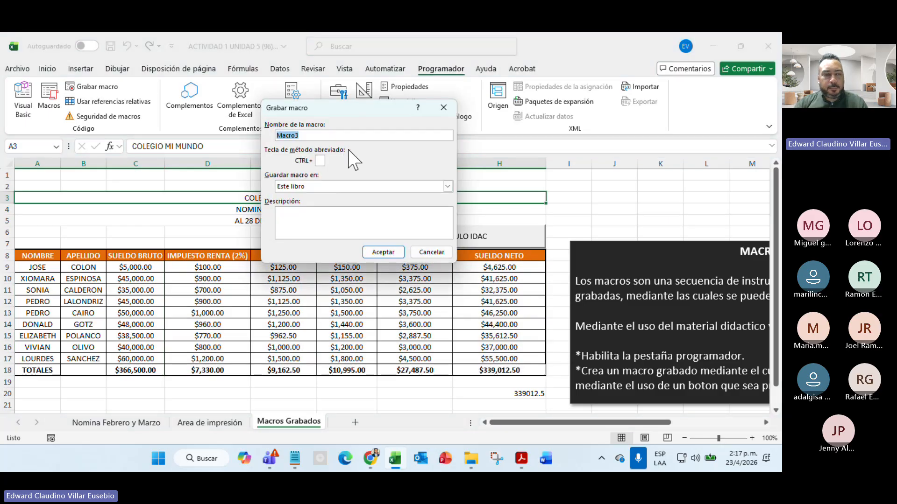
pyautogui.write('BORRAR')
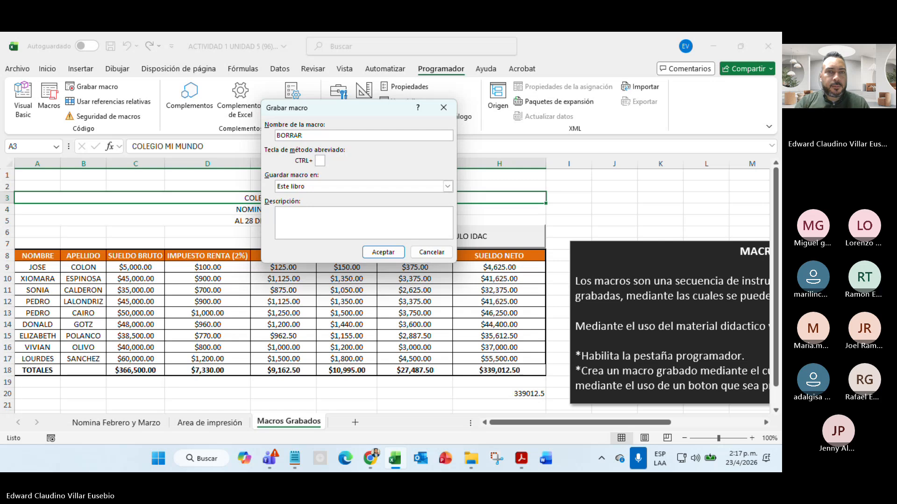
pyautogui.press('Tab')
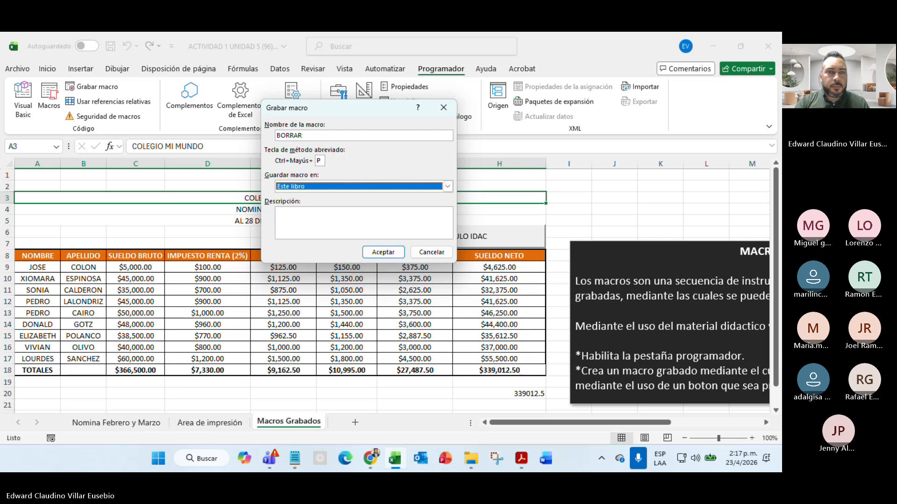
pyautogui.press('Tab')
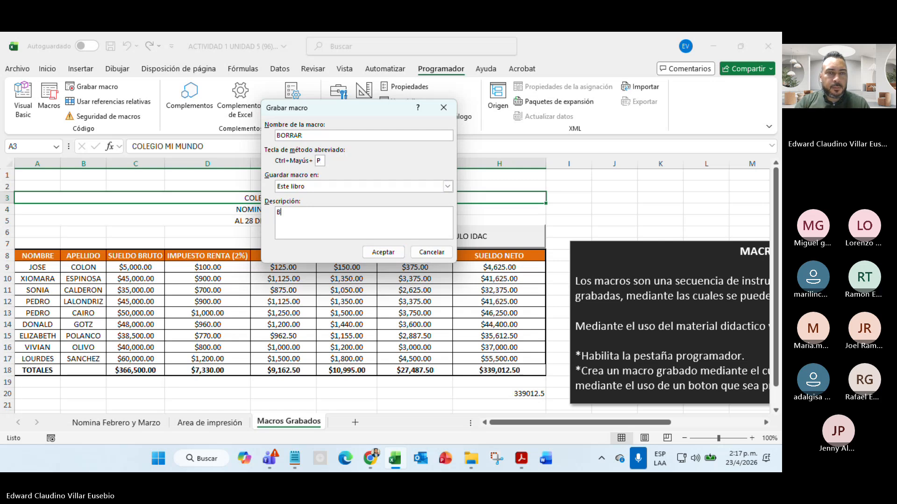
pyautogui.write('BORRA INFORMA')
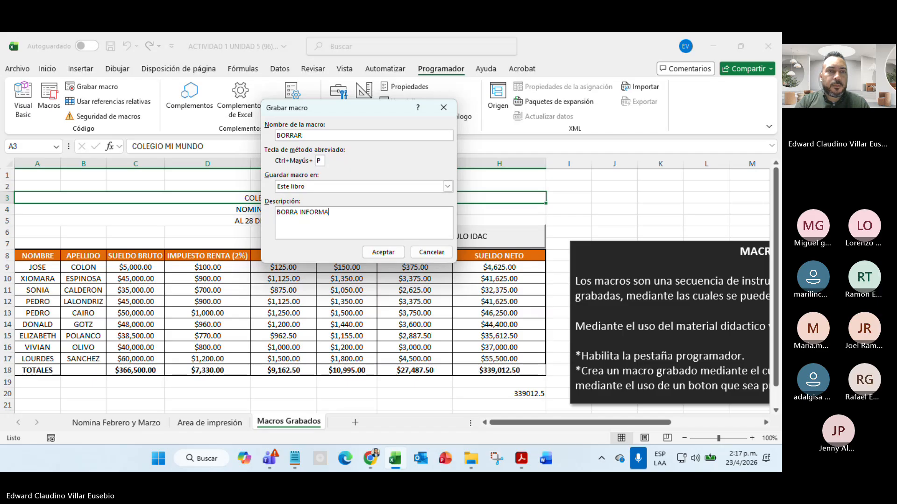
pyautogui.write('CION')
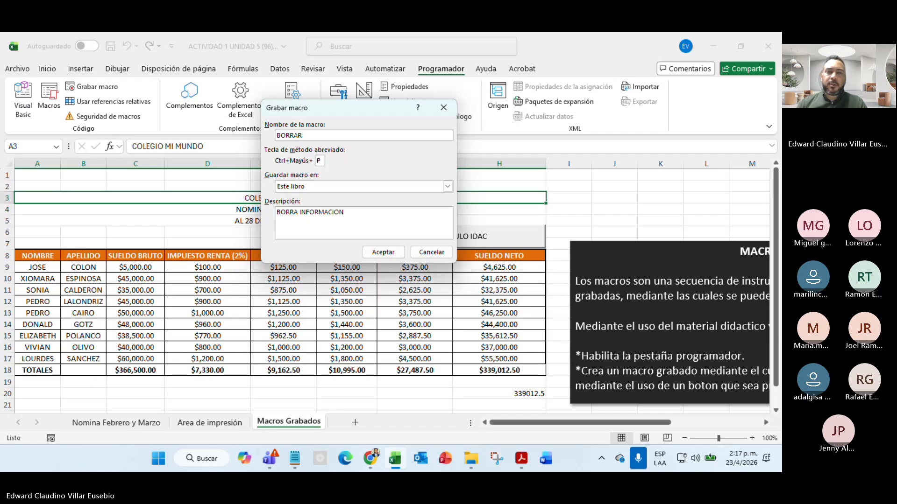
pyautogui.click(383, 252)
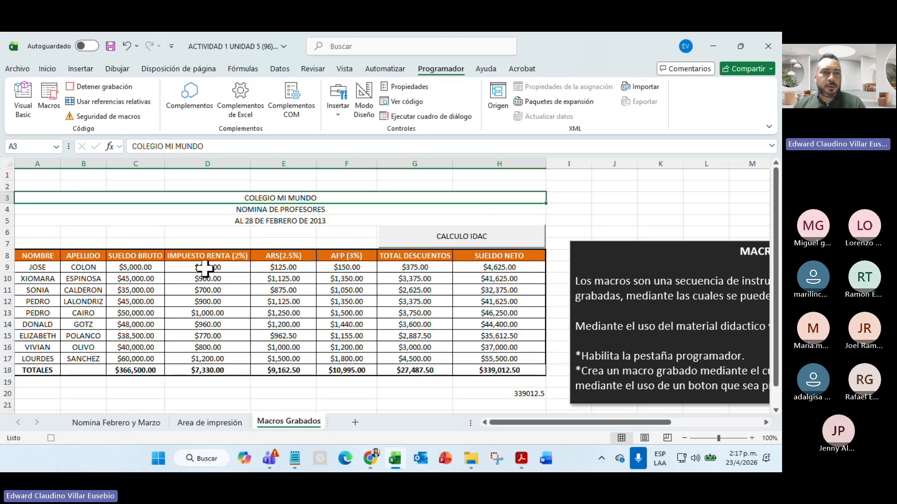
# - Clear the contents of D9:H18 and the SUELDO BRUTO total in C18, and stop the macro recording
pyautogui.moveTo(204, 269); pyautogui.dragTo(482, 369)
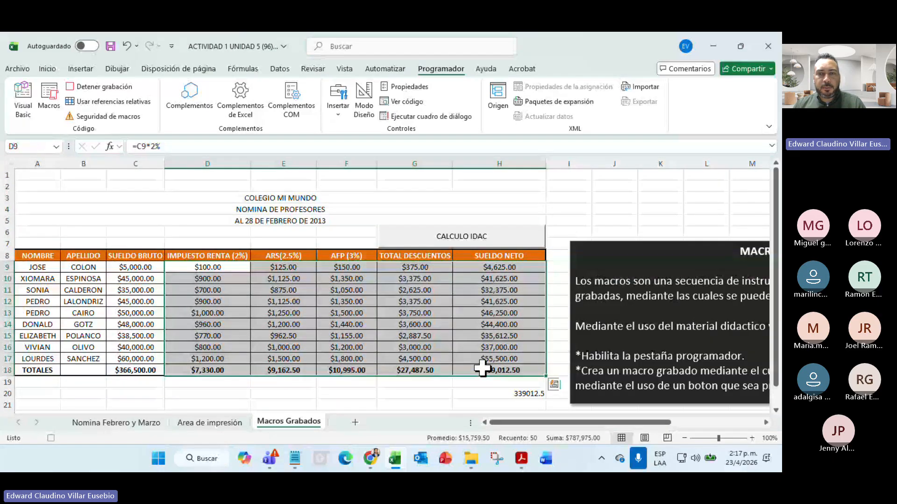
pyautogui.press('Delete')
pyautogui.click(118, 372)
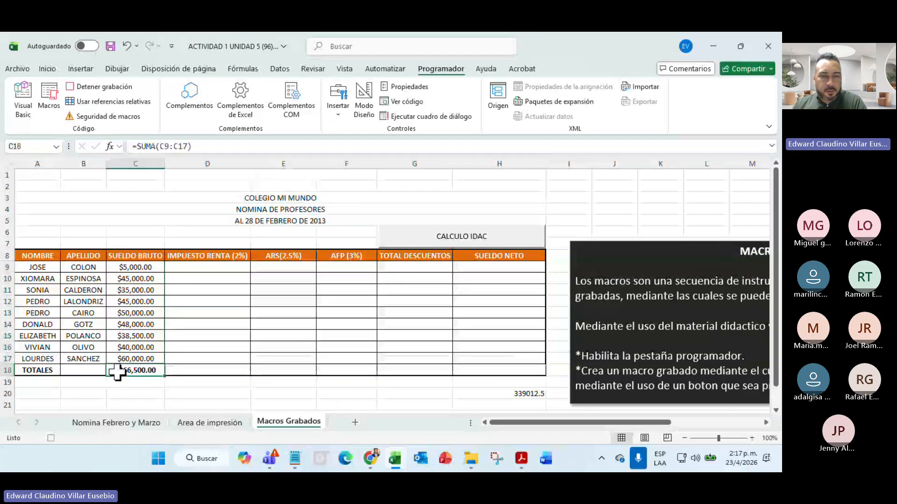
pyautogui.press('Delete')
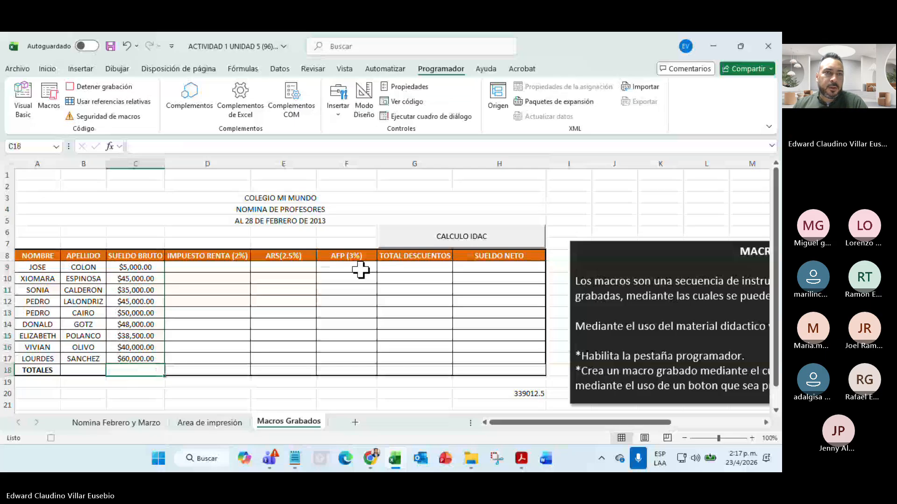
pyautogui.click(104, 87)
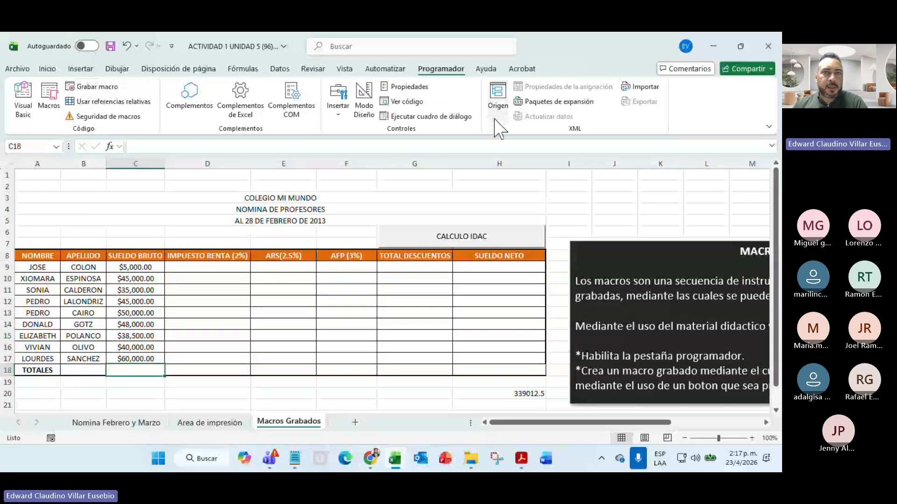
# - Draw a second form control button over E6:F7, beside CALCULO IDAC, and assign it the BORRAR macro
pyautogui.click(339, 108)
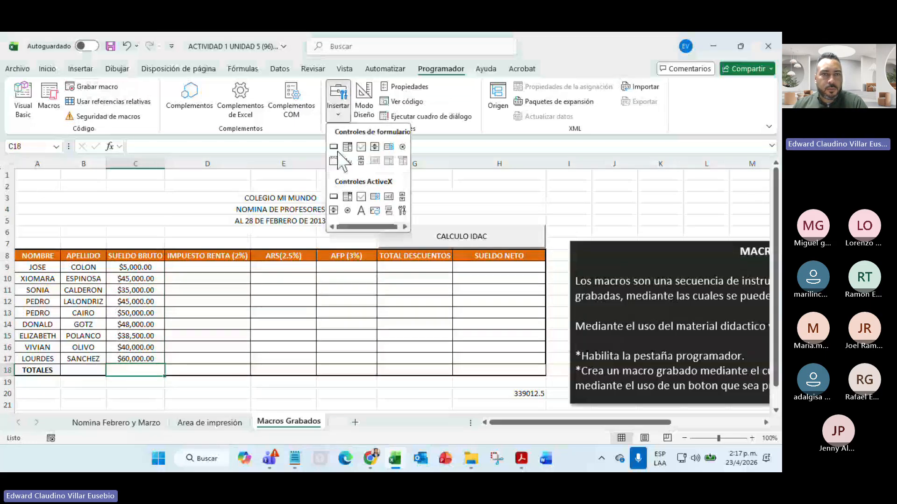
pyautogui.click(334, 146)
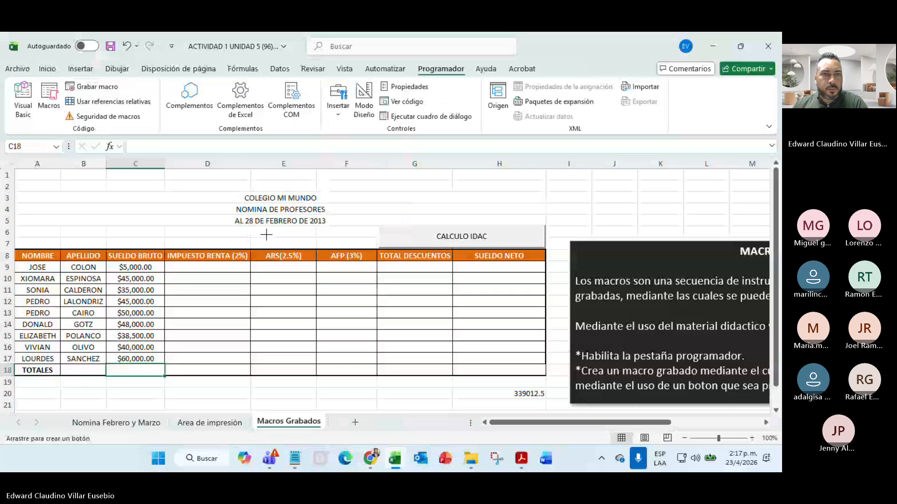
pyautogui.moveTo(251, 227); pyautogui.dragTo(377, 249)
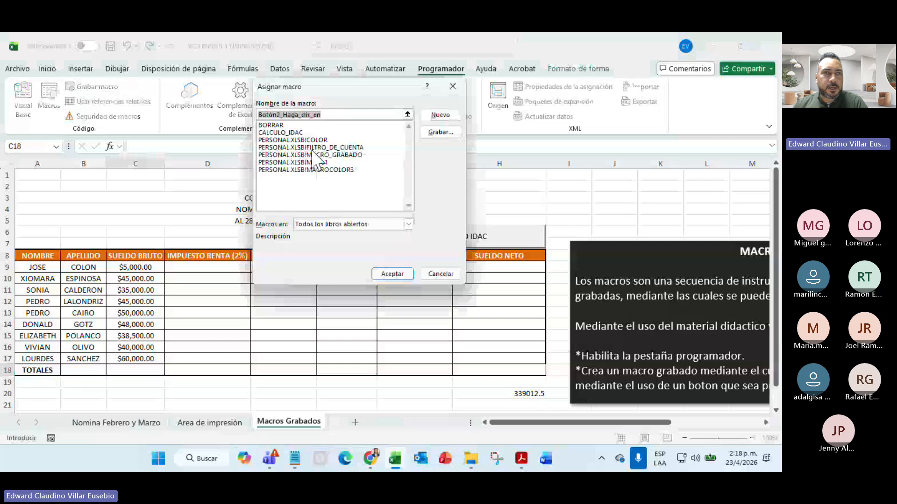
pyautogui.click(270, 125)
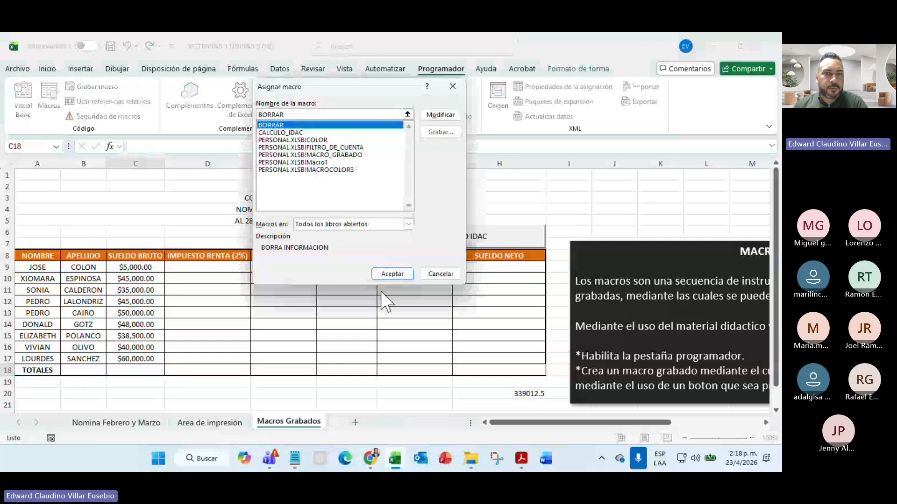
pyautogui.click(392, 273)
# - Replace the second button's caption with LIMPIAR DATOS and deselect the button
pyautogui.click(302, 237)
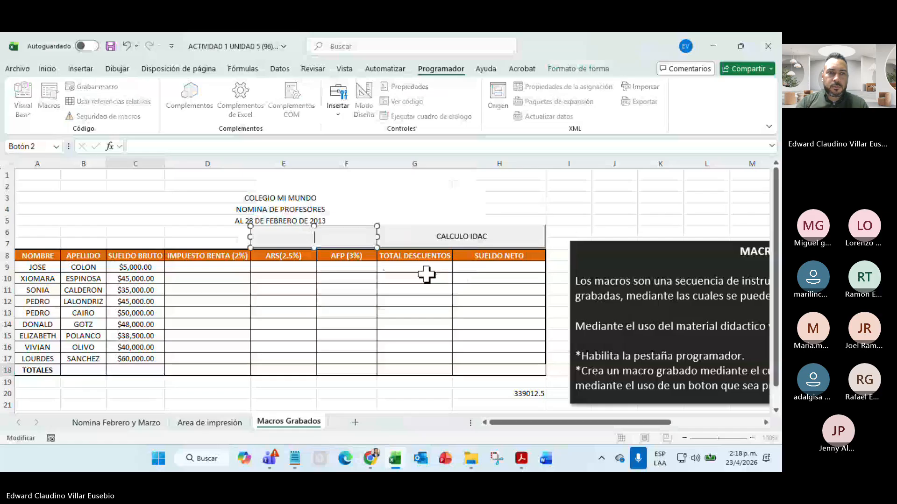
pyautogui.write('LI')
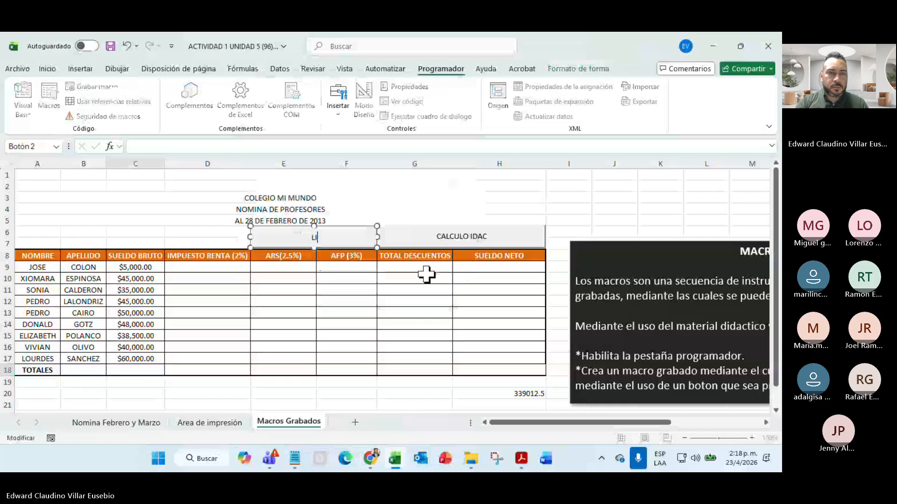
pyautogui.write('MPIAR DATOS')
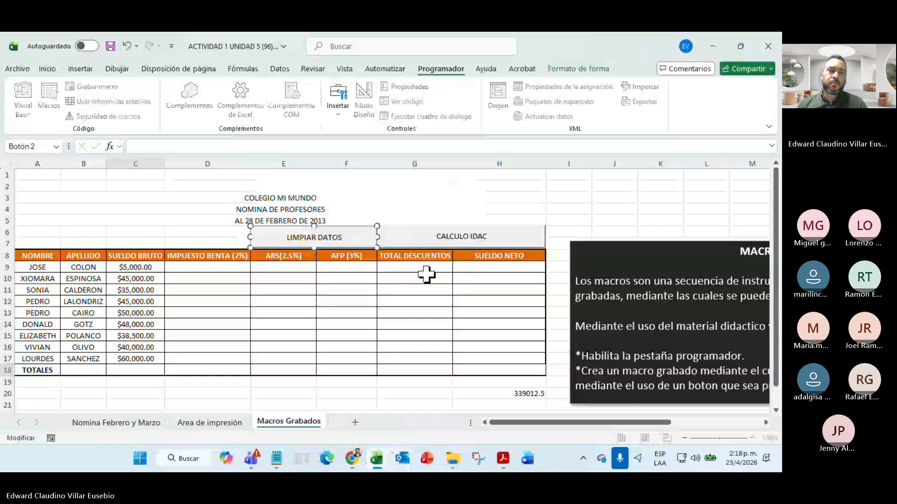
pyautogui.click(521, 196)
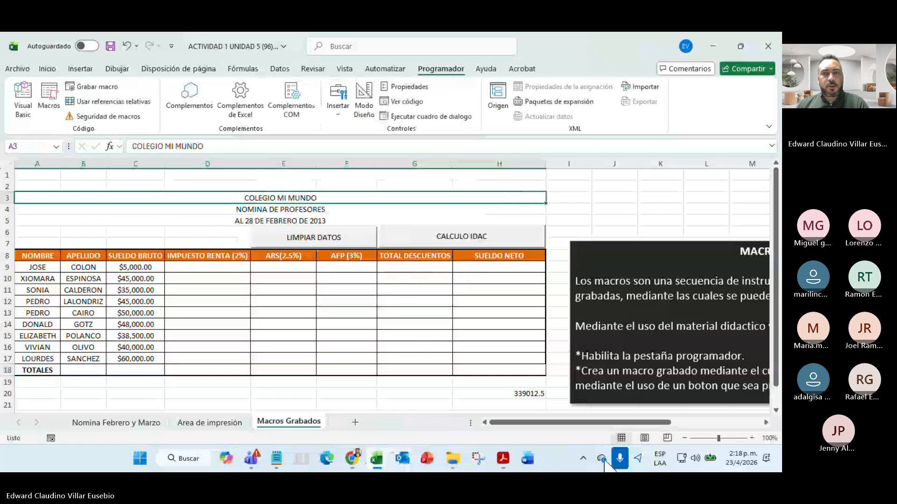
pyautogui.click(498, 394)
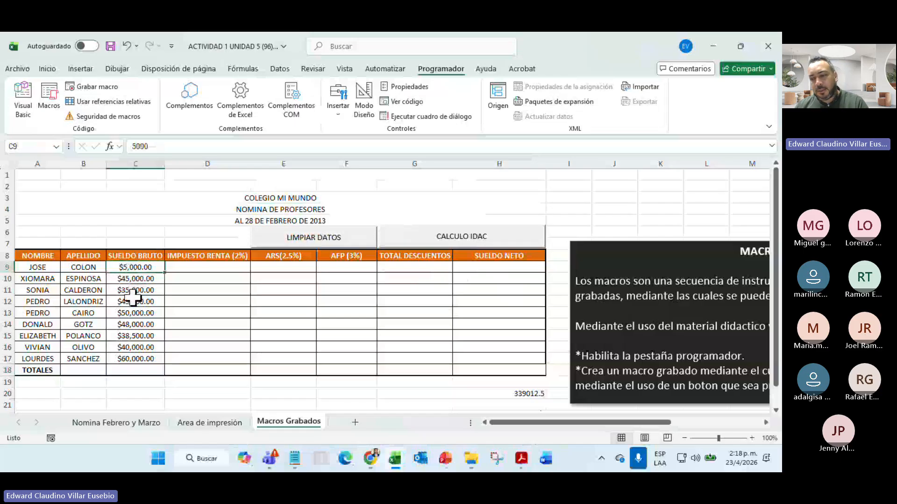
# - Set the SUELDO BRUTO in C9 to 150000, and test the CALCULO IDAC and LIMPIAR DATOS buttons, finishing with the payroll calculated
pyautogui.write('150000')
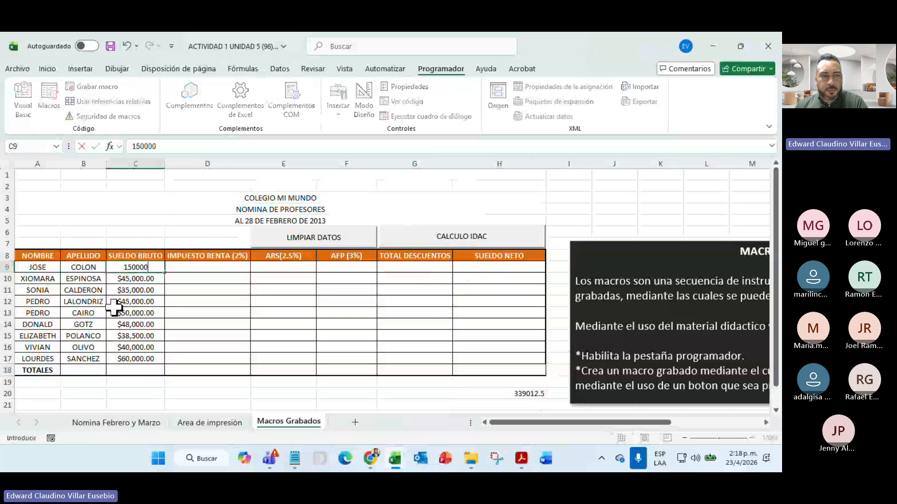
pyautogui.press('Return')
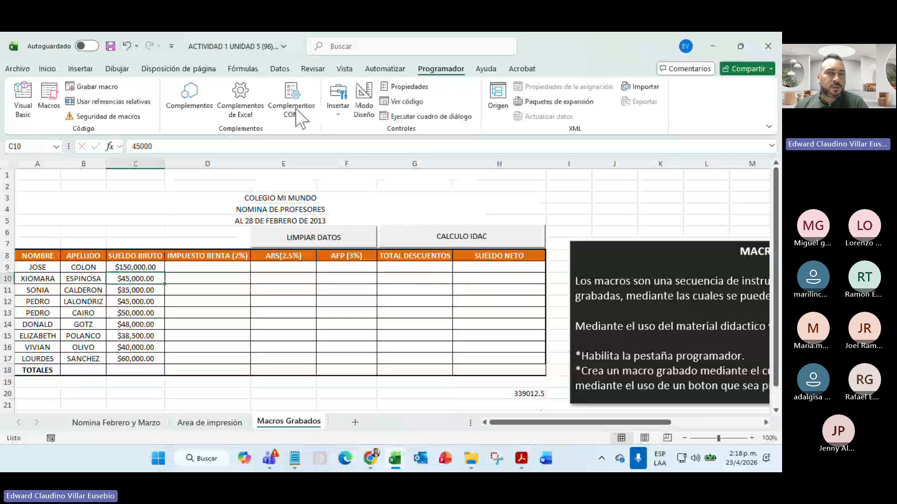
pyautogui.click(473, 244)
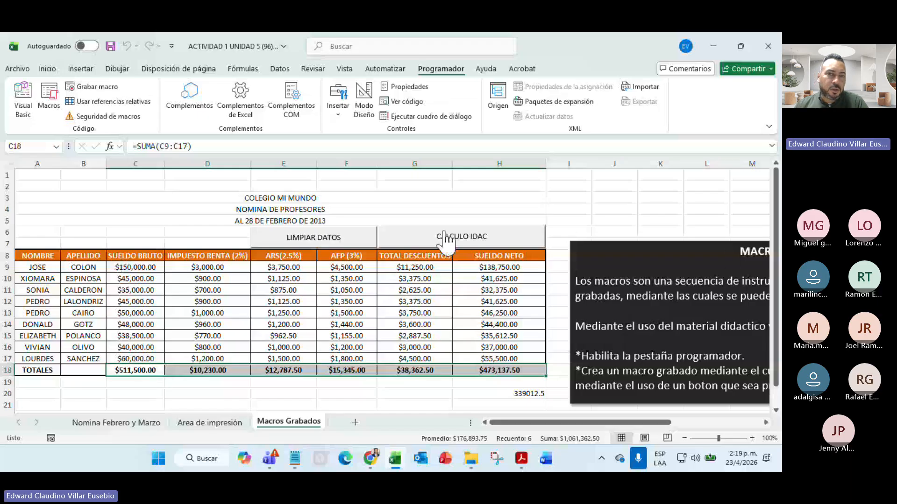
pyautogui.click(302, 240)
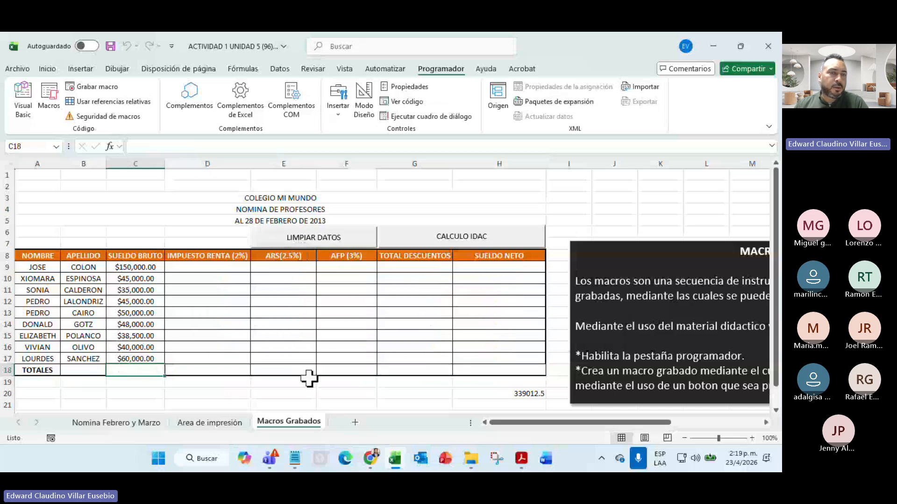
pyautogui.click(328, 238)
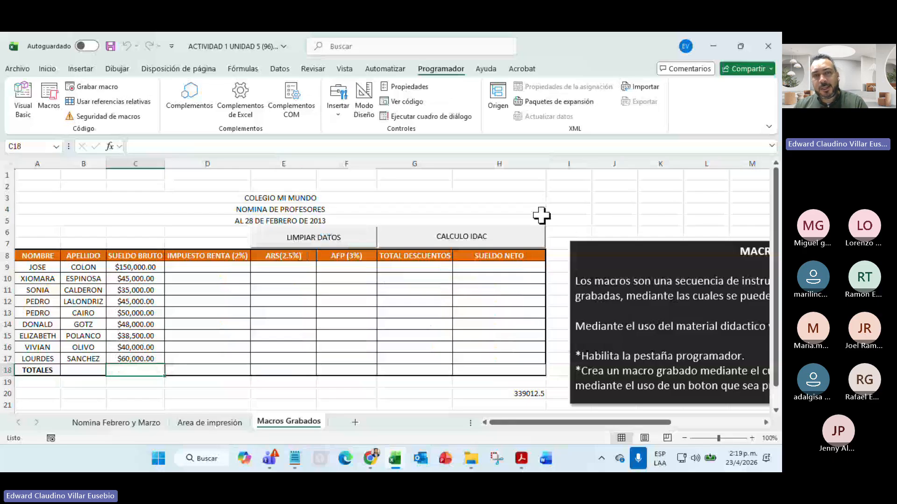
pyautogui.click(503, 247)
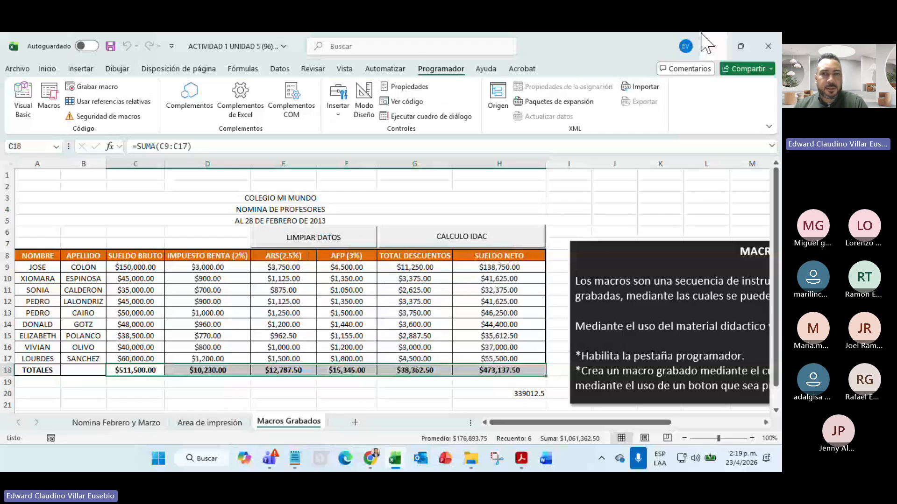
pyautogui.click(577, 220)
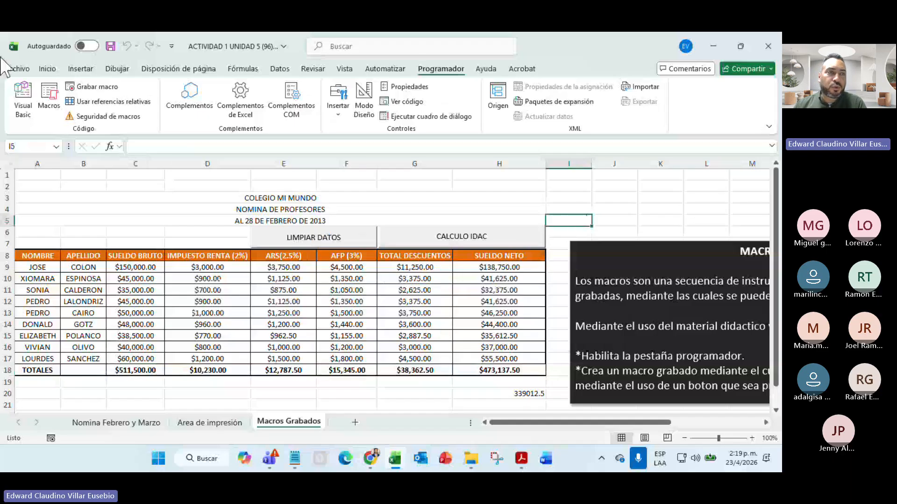
# - Save a copy of the workbook in Descargas as ACTIVIDAD 1 UNIDAD 5 (96) in the macro-enabled format Libro de Excel habilitado para macros (*.xlsm)
pyautogui.click(17, 70)
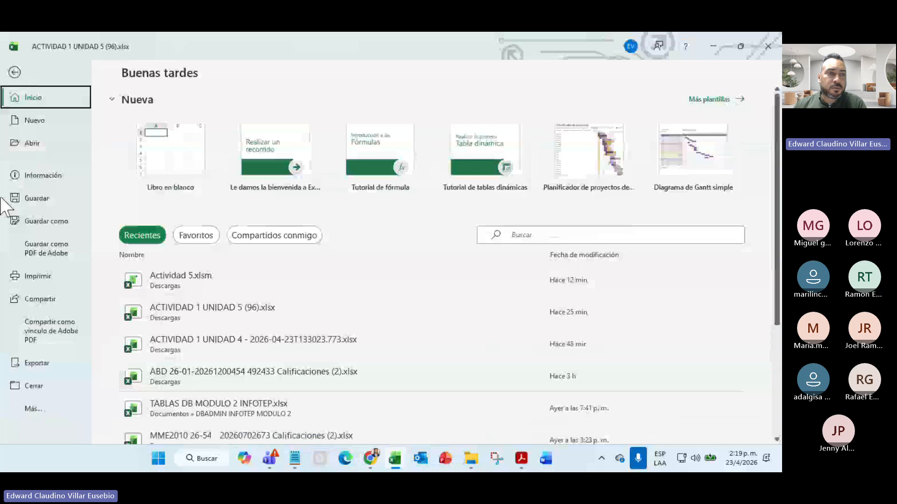
pyautogui.click(52, 224)
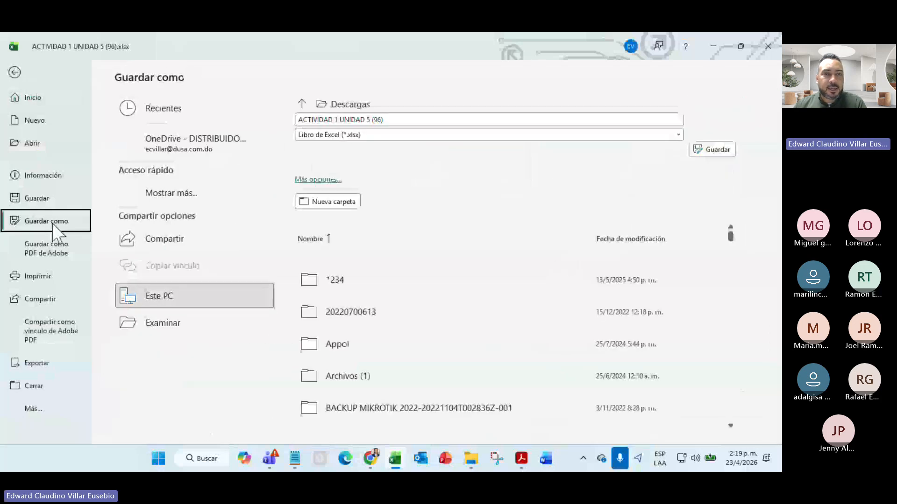
pyautogui.click(334, 134)
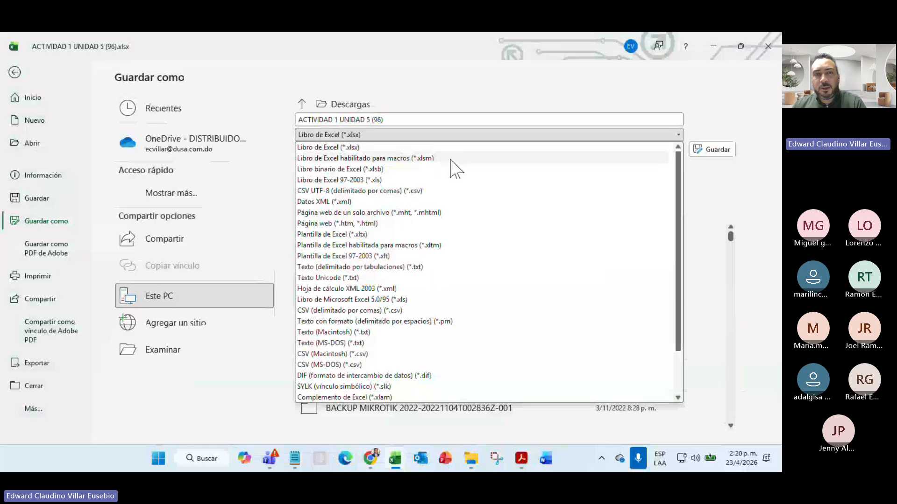
pyautogui.press('Escape')
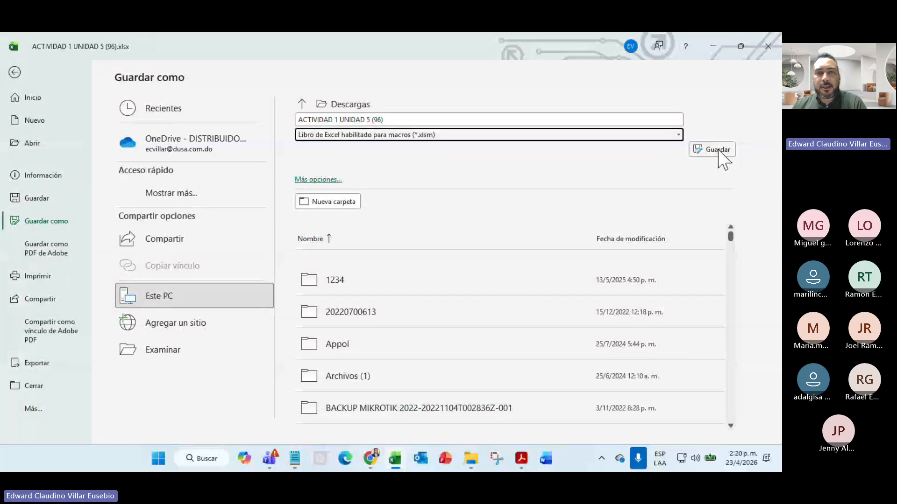
pyautogui.click(718, 150)
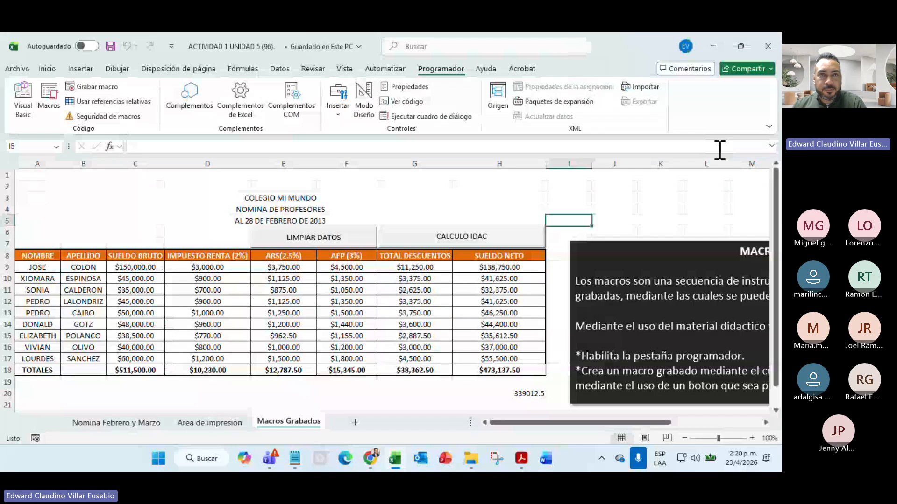
# - Retest both macro buttons in the saved workbook by clearing the payroll calculations with LIMPIAR DATOS and recalculating them with CALCULO IDAC
pyautogui.scroll(-8, 474, 203)
pyautogui.scroll(8, 475, 203)
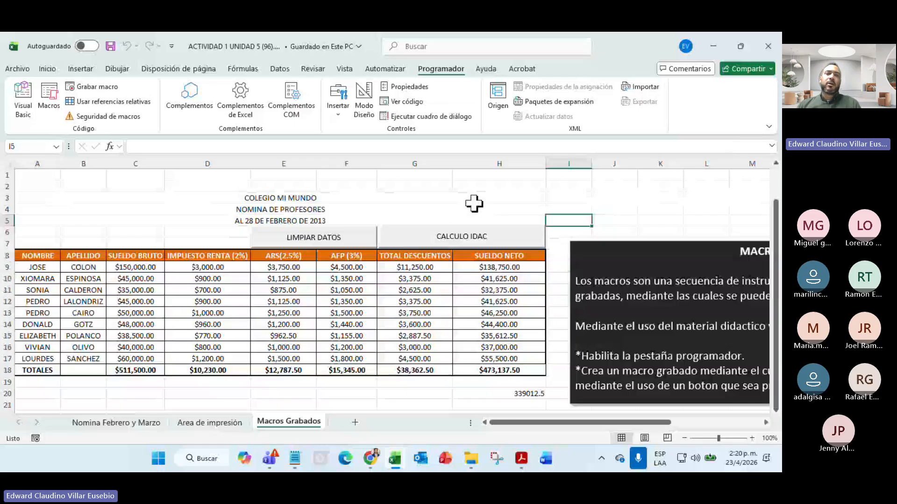
pyautogui.click(324, 242)
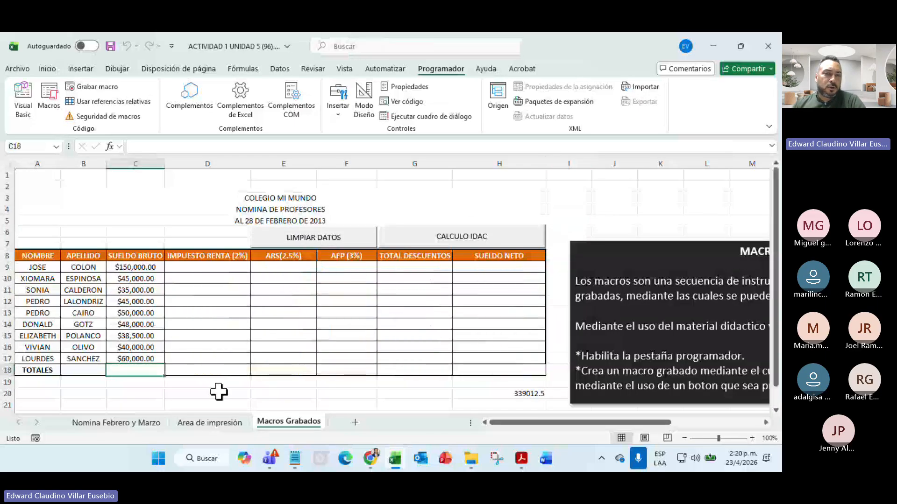
pyautogui.click(429, 247)
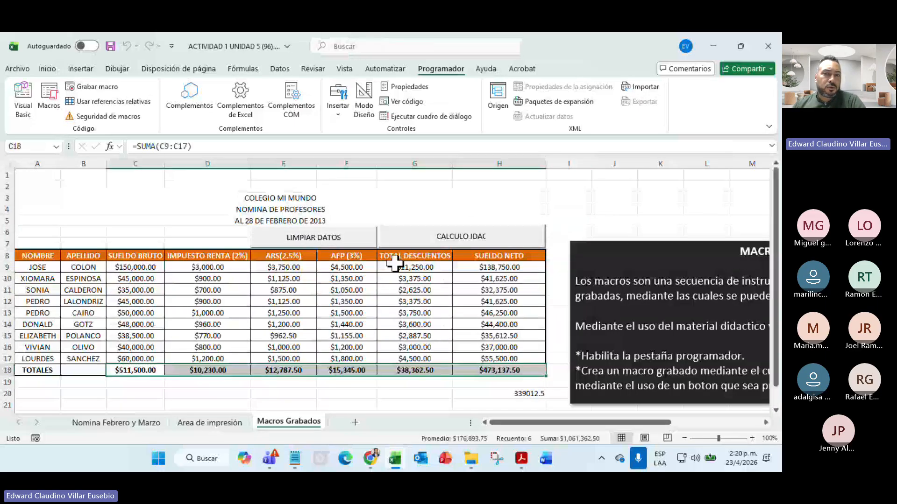
# - Review the Nomina Febrero y Marzo and Area de impresión sheets and return to Macros Grabados
pyautogui.click(191, 422)
pyautogui.click(129, 423)
pyautogui.click(210, 423)
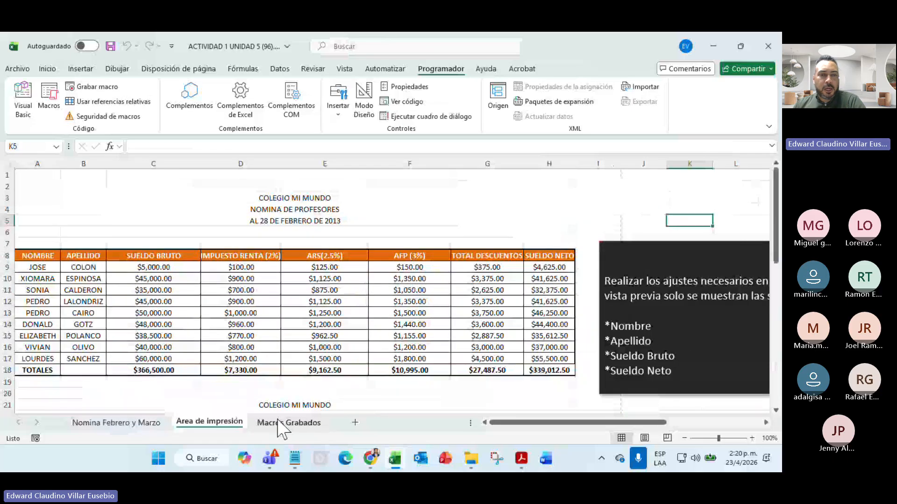
pyautogui.click(280, 422)
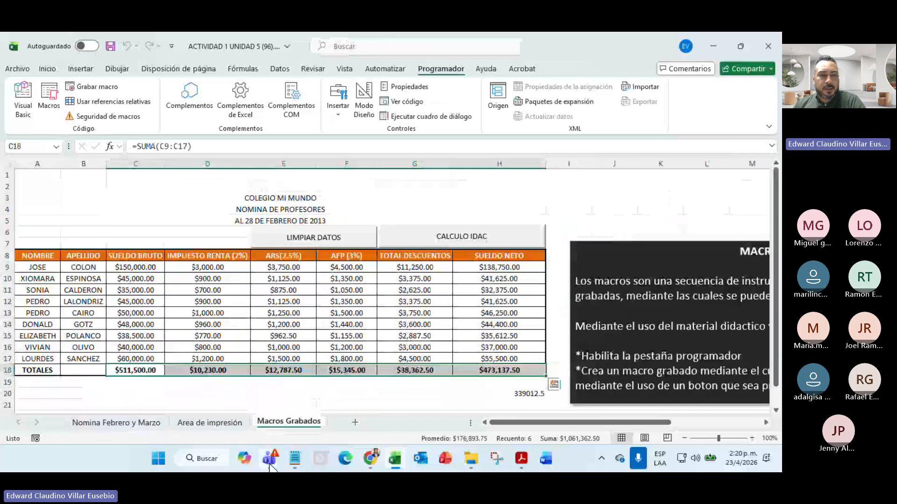
# - Switch to the Teams meeting window to check the participants, and minimize it to return to the workbook
pyautogui.click(269, 458)
pyautogui.click(240, 380)
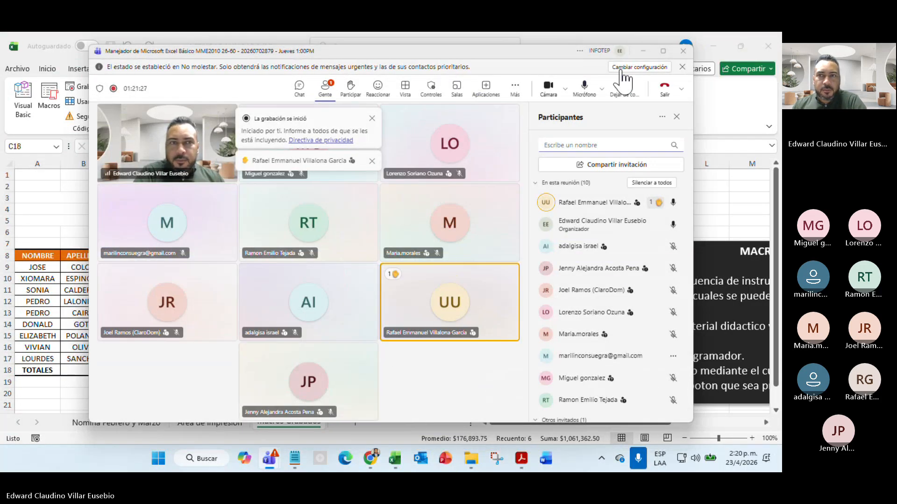
pyautogui.click(644, 51)
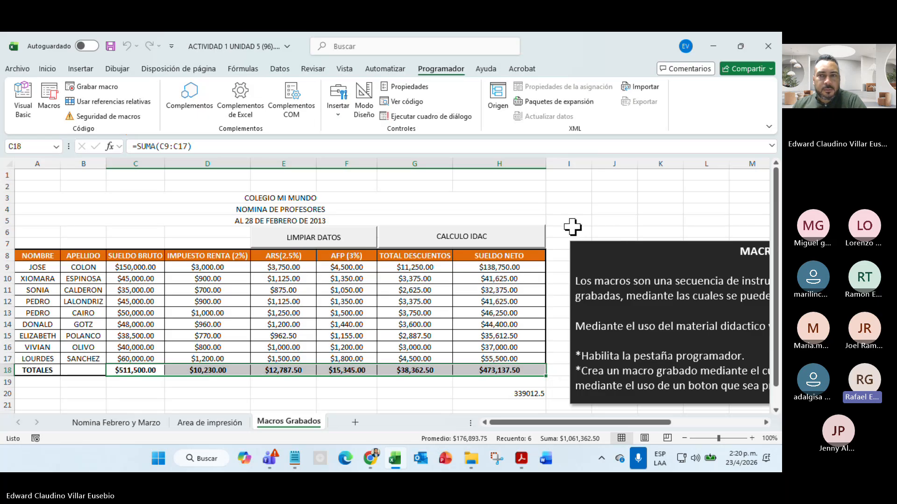
pyautogui.click(14, 69)
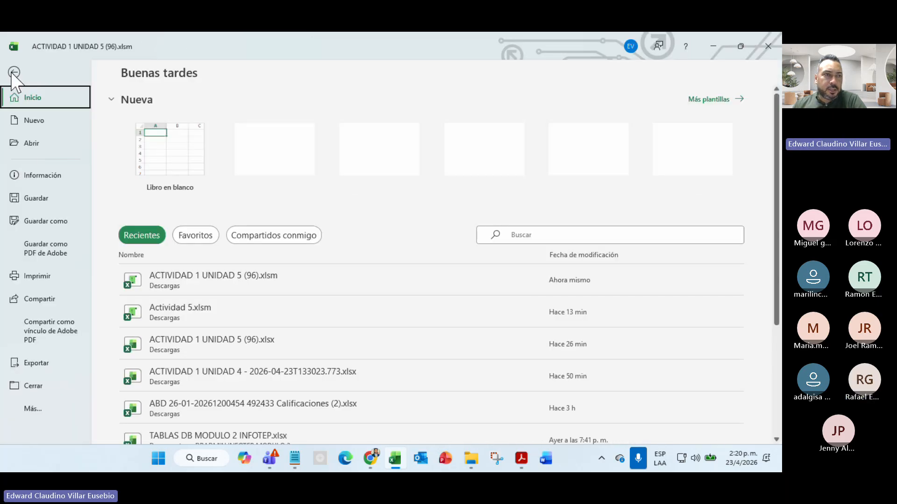
pyautogui.click(33, 409)
pyautogui.click(59, 177)
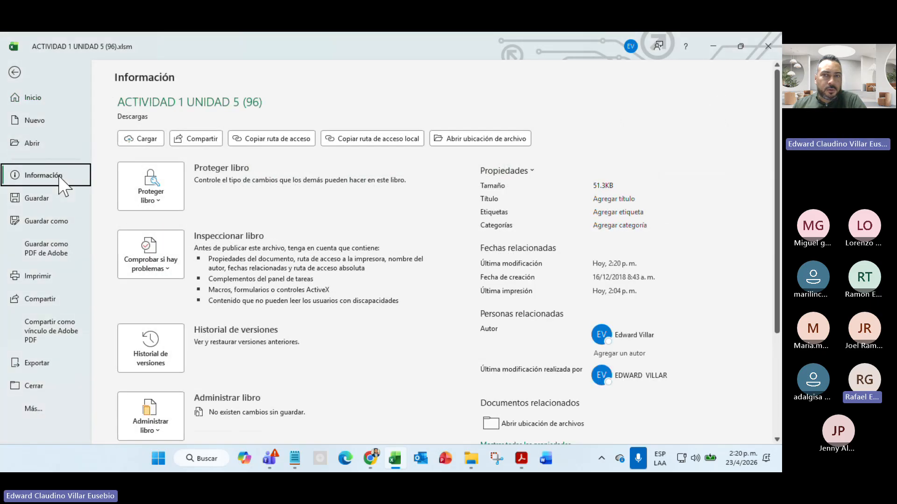
pyautogui.click(33, 411)
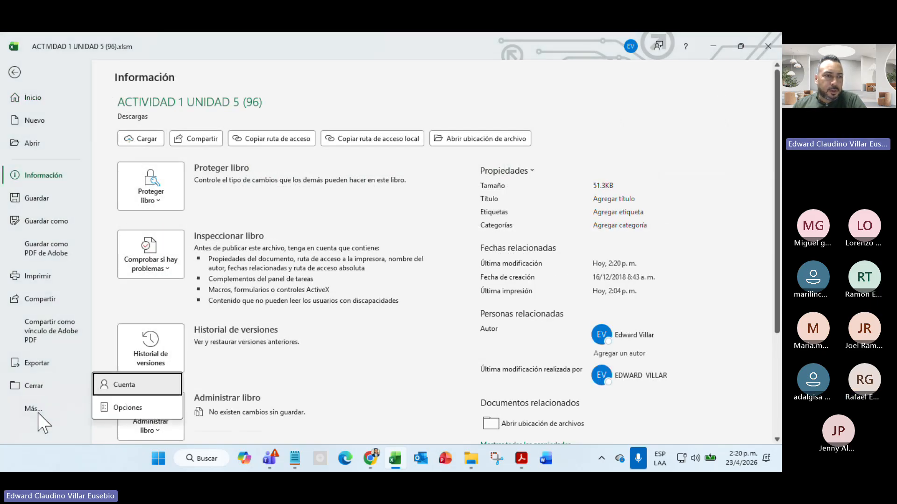
pyautogui.click(119, 409)
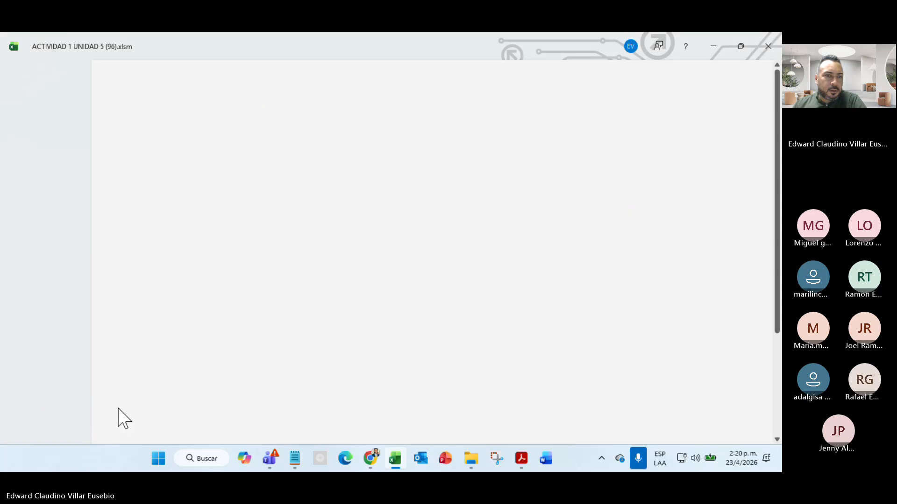
pyautogui.click(593, 412)
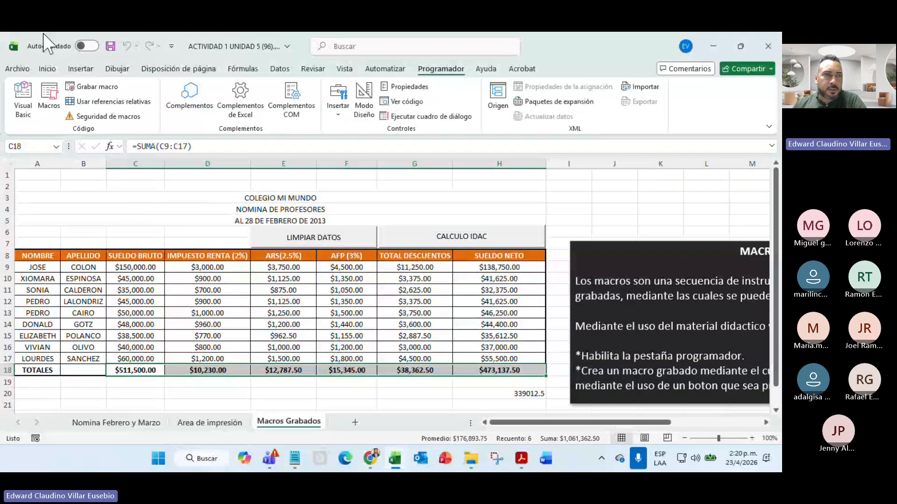
# - Open the Cuenta page to check the product's subscription and Excel version, and return to the Macros Grabados sheet
pyautogui.click(24, 71)
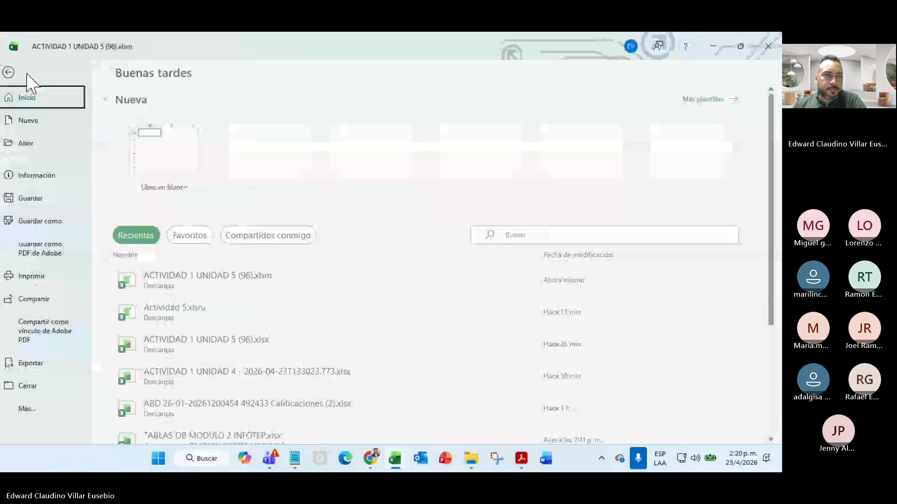
pyautogui.click(34, 410)
pyautogui.click(119, 387)
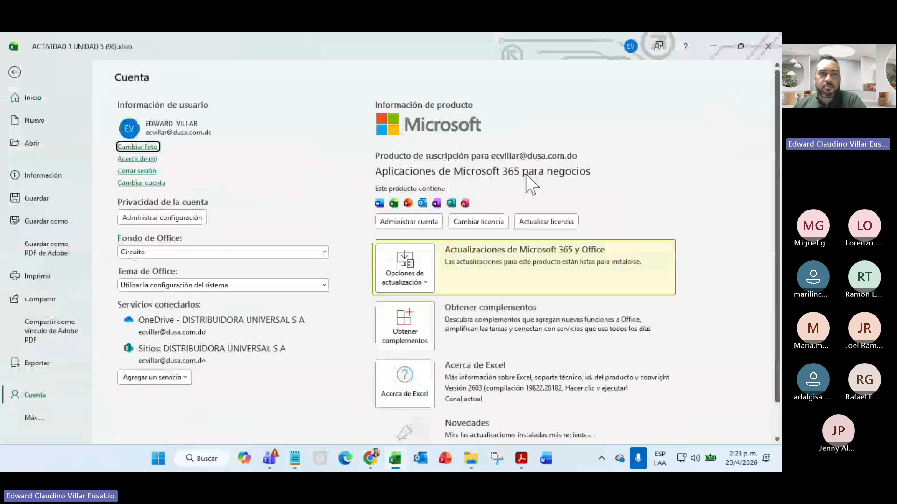
pyautogui.click(15, 75)
pyautogui.click(578, 210)
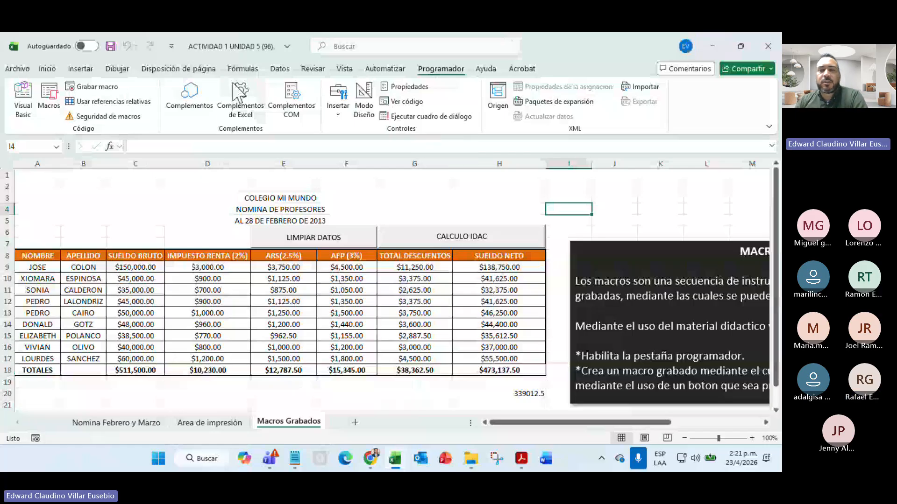
# - Check the dates of April 2026 in the Windows calendar and close it
pyautogui.click(739, 460)
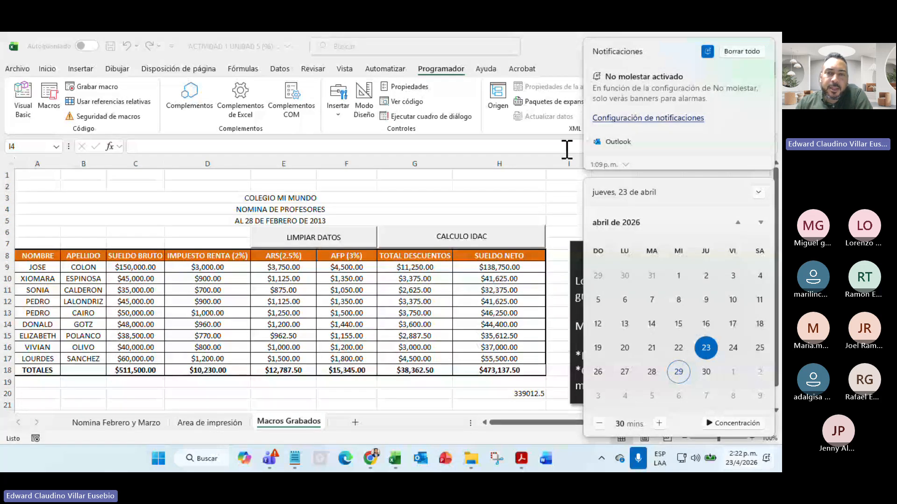
pyautogui.click(418, 184)
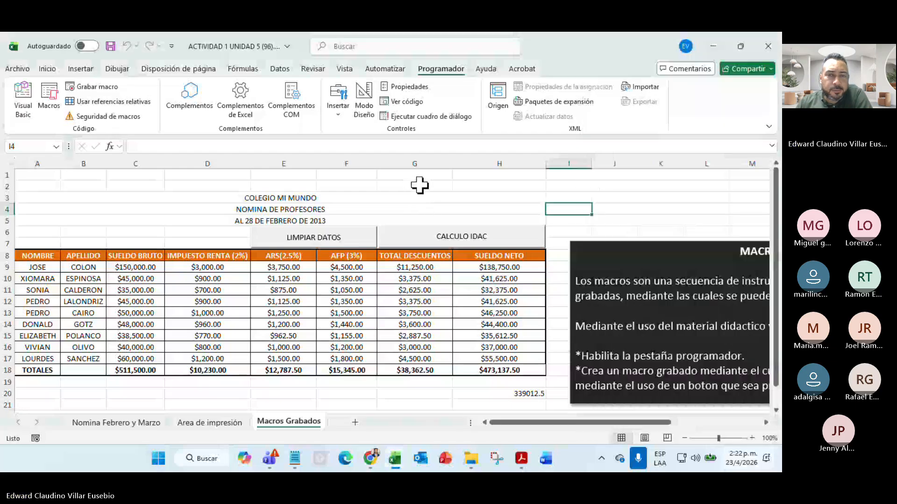
pyautogui.click(571, 185)
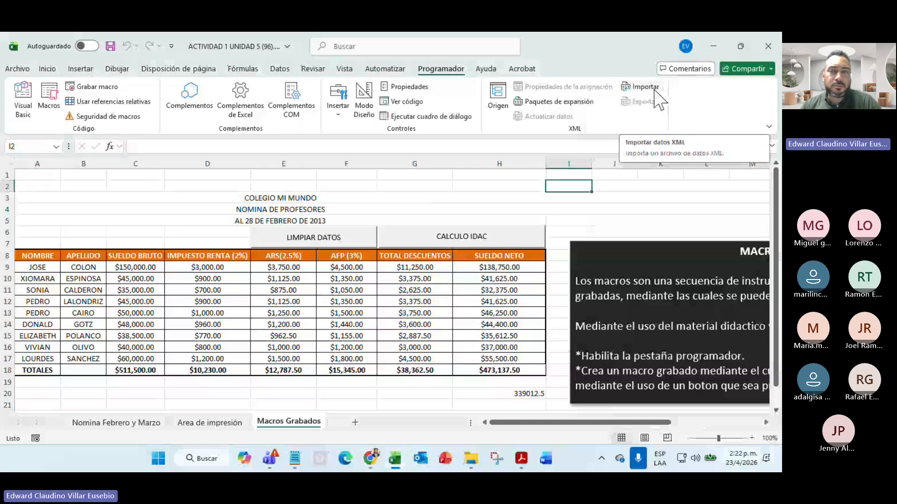
pyautogui.click(737, 457)
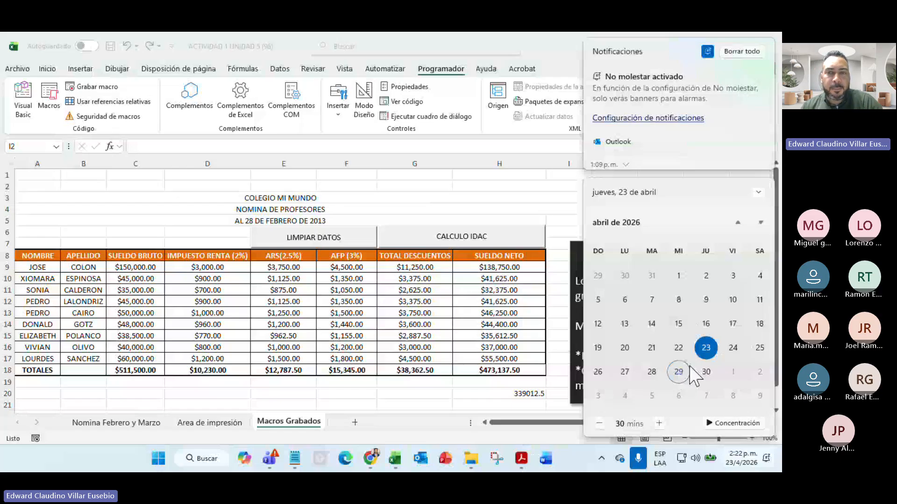
pyautogui.click(476, 271)
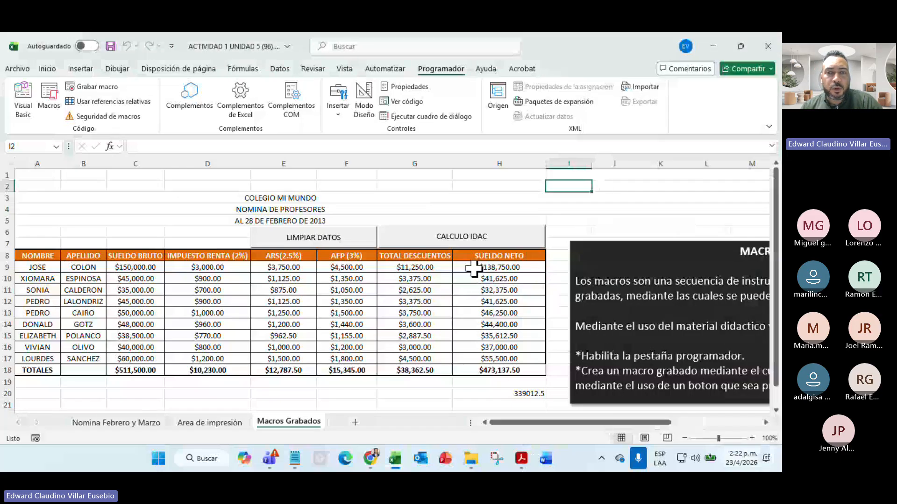
# - Select the SUELDO NETO column from H8 through its total in H18
pyautogui.click(489, 255)
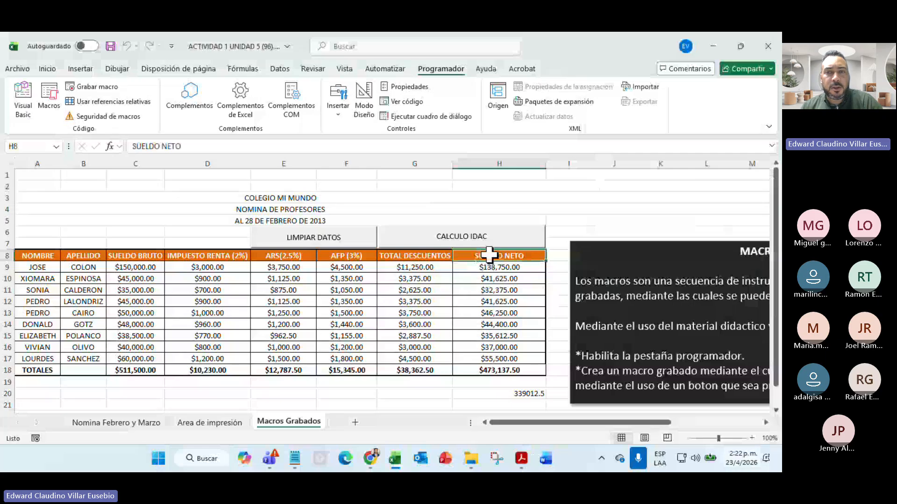
pyautogui.moveTo(489, 256); pyautogui.dragTo(506, 364)
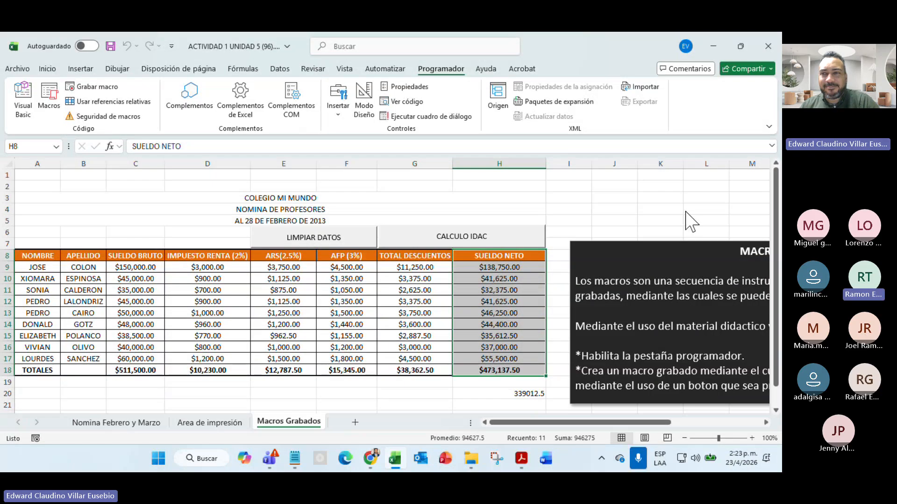
# - Turn off the microphone and camera in the Teams meeting, and stop sharing the screen
pyautogui.click(689, 183)
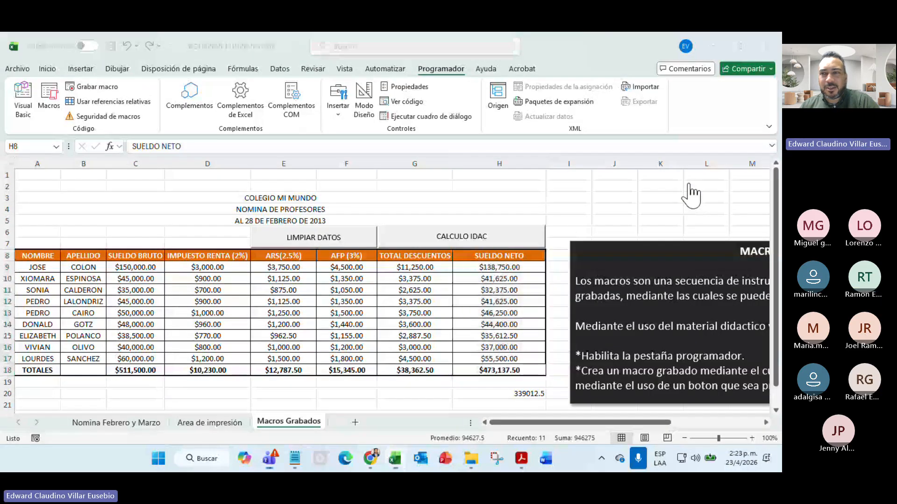
pyautogui.click(717, 185)
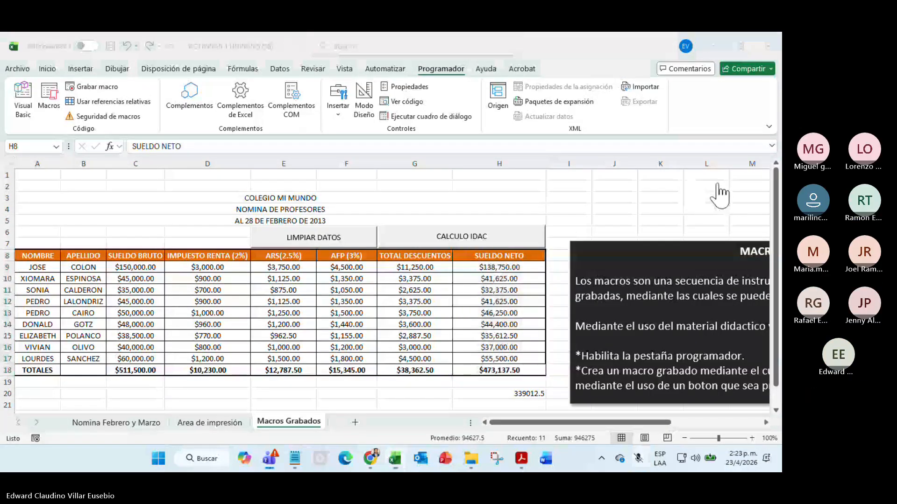
pyautogui.click(754, 188)
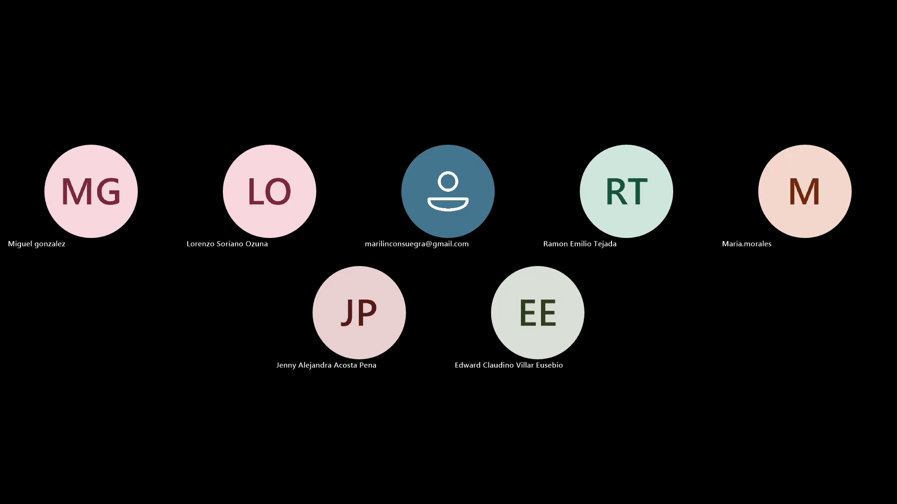